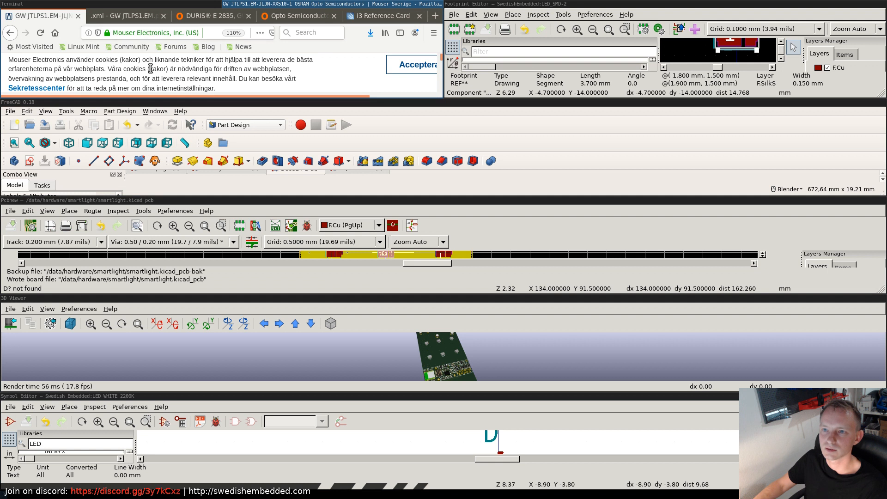
- Search the Mouser site for part number 1-2178710-0
key("super+f")
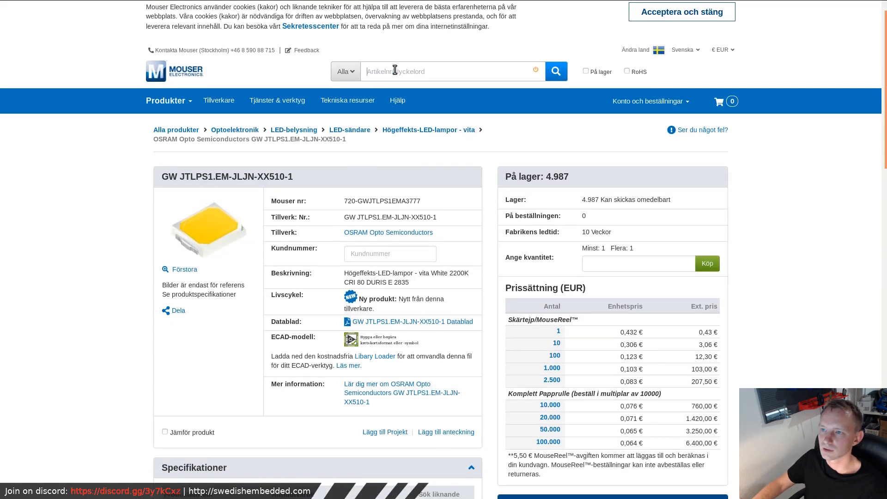
left_click(402, 71)
type("1-2178710-0")
left_click(554, 73)
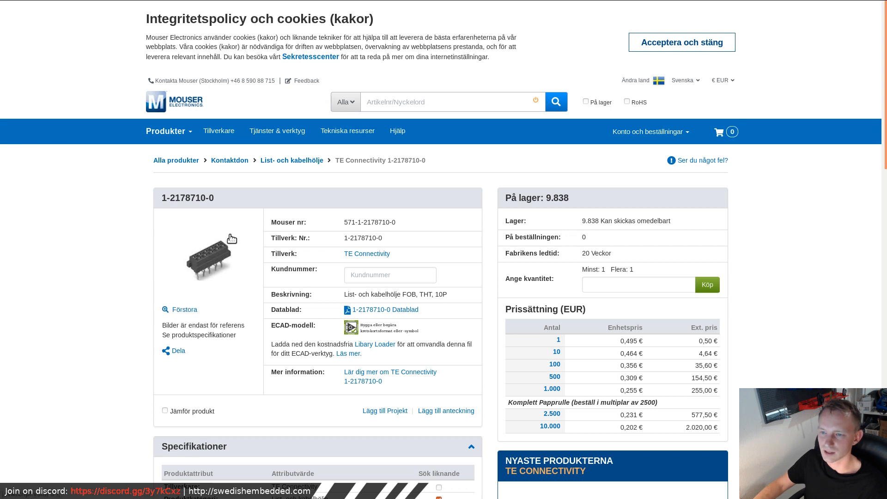
- Review the connector's specifications on the product page and open its 3D Customer View Model document
scroll(254, 315, "down", 8)
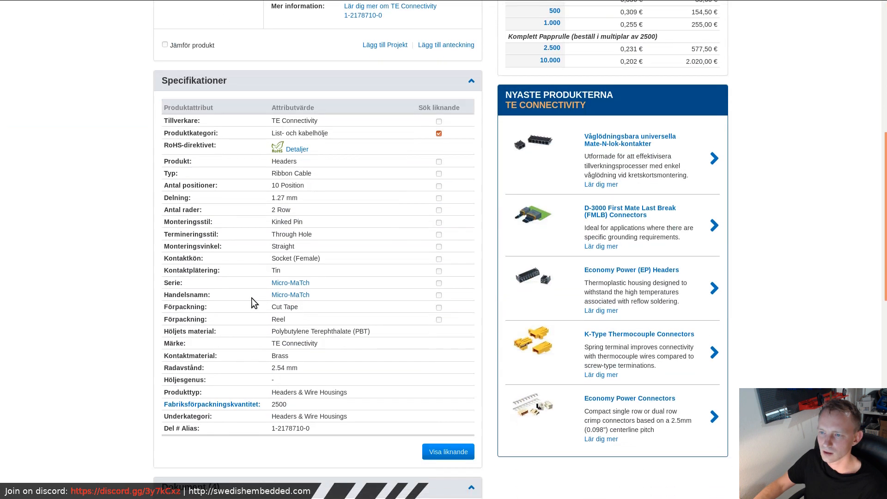
scroll(239, 198, "up", 4)
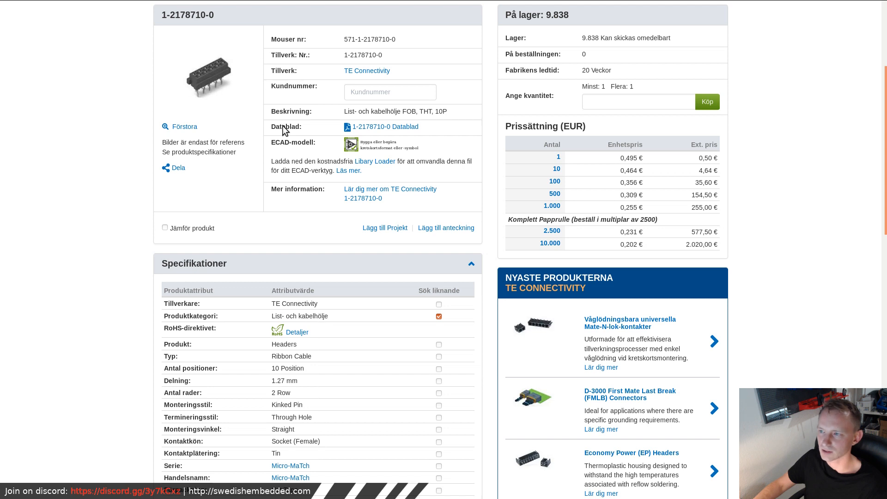
scroll(483, 217, "up", 3)
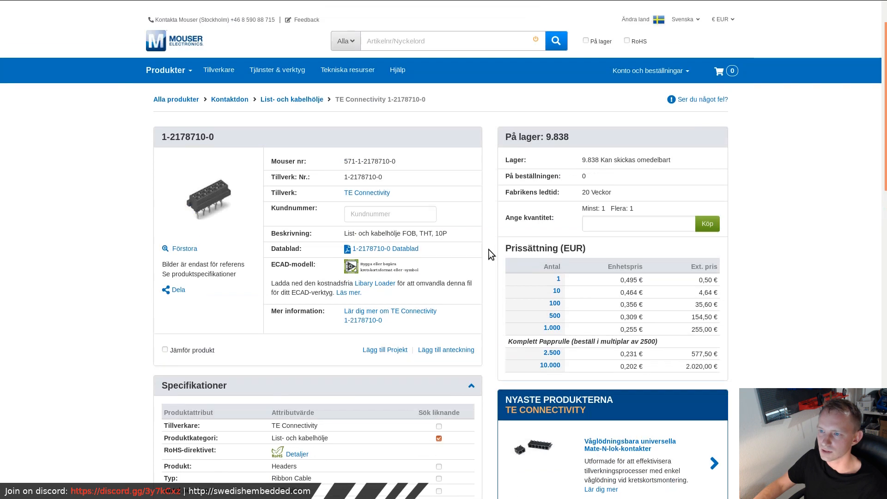
scroll(485, 263, "down", 6)
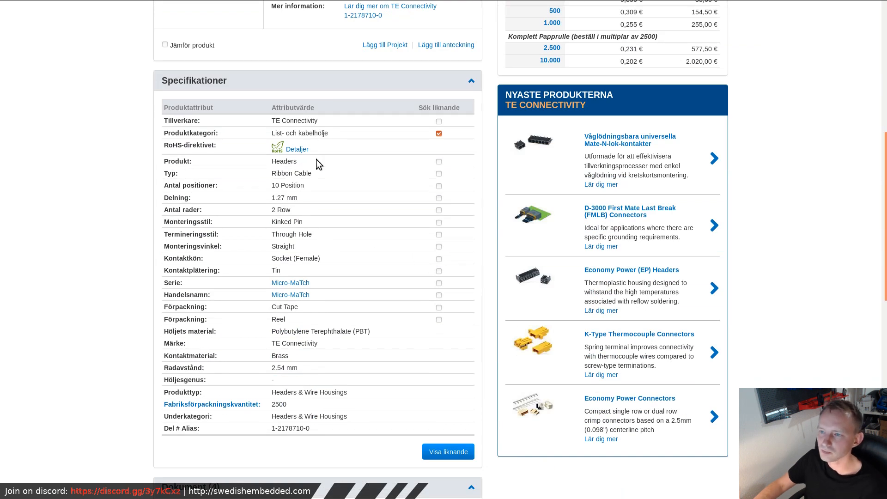
scroll(246, 184, "down", 2)
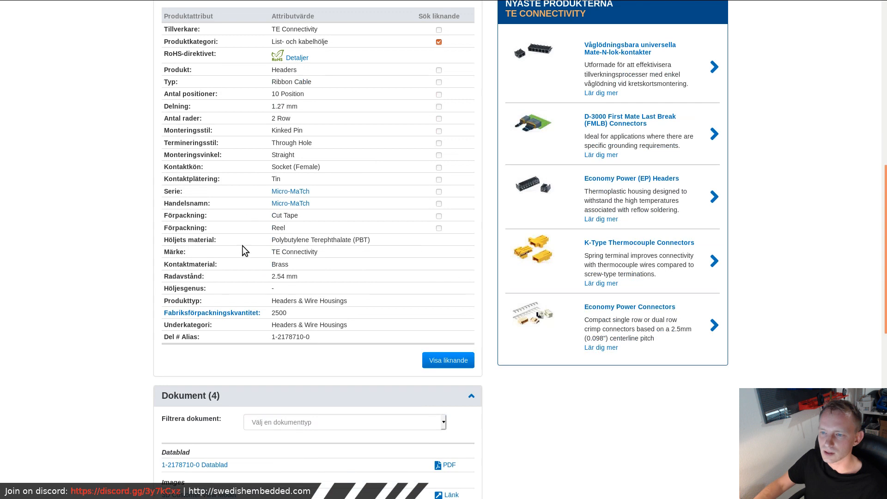
scroll(237, 273, "down", 4)
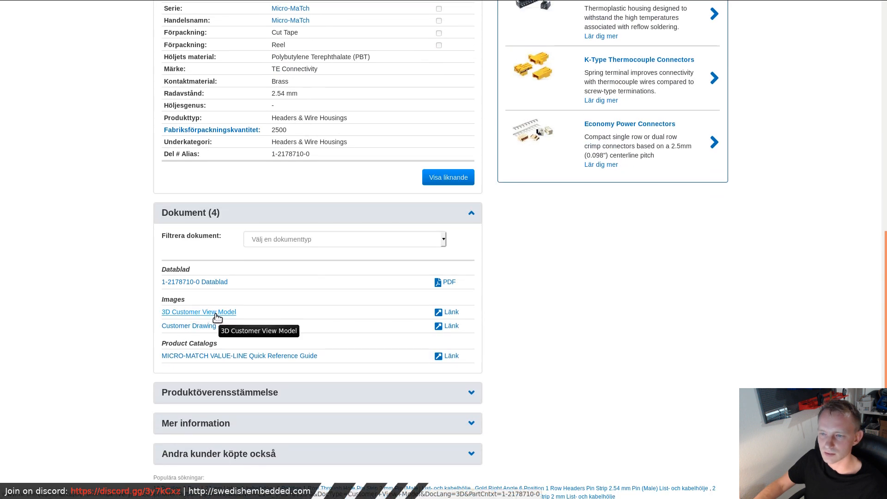
left_click(451, 313)
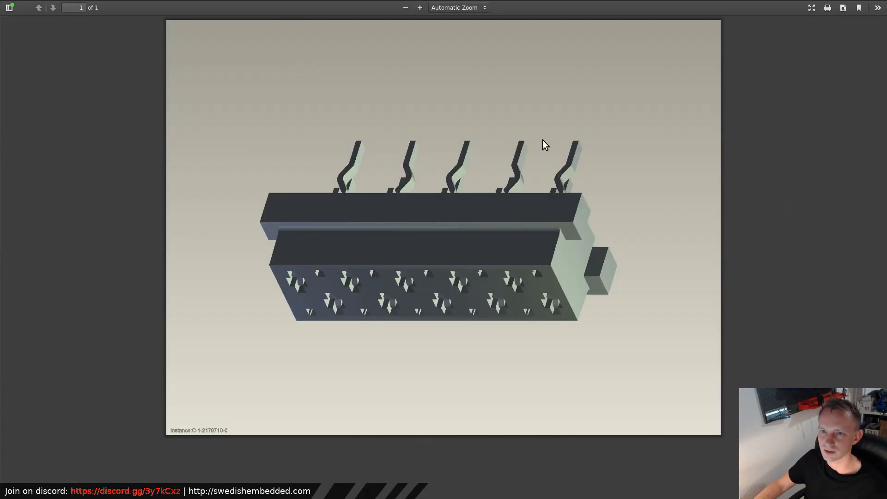
- Close the 3D view document and check the Mouser product page's specifications and document list for a usable CAD model
key("super+f")
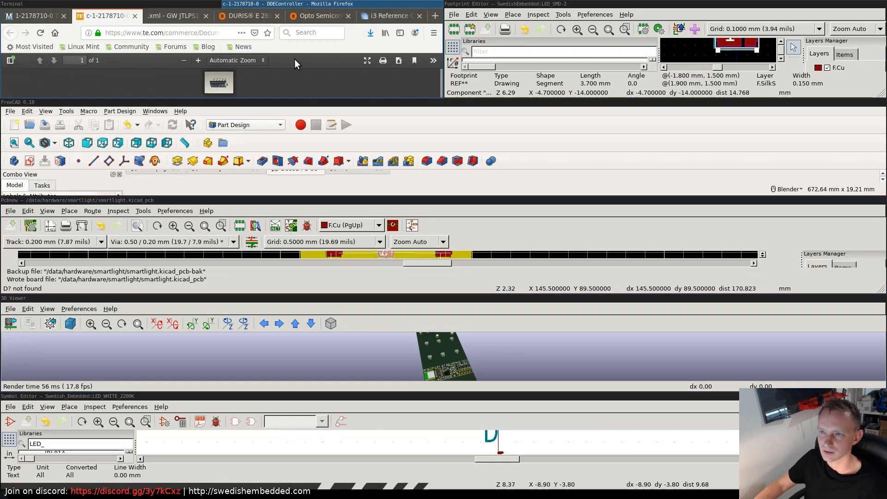
left_click(134, 15)
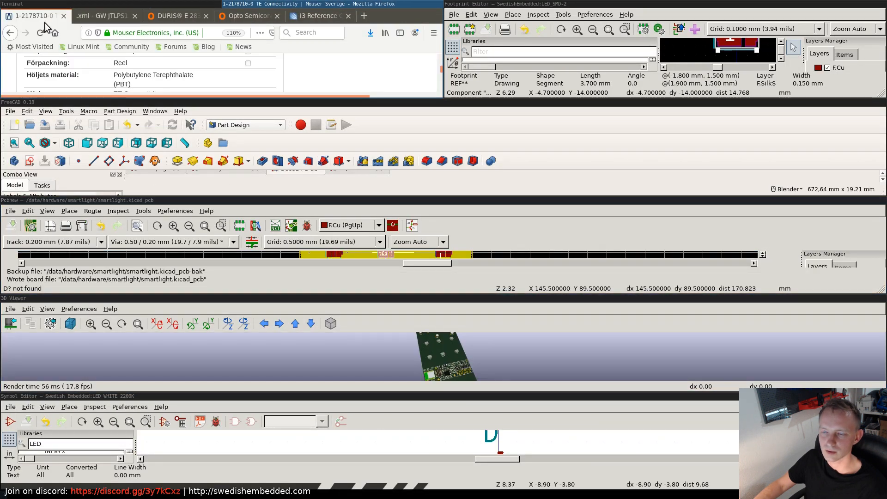
key("super+f")
scroll(368, 257, "down", 1)
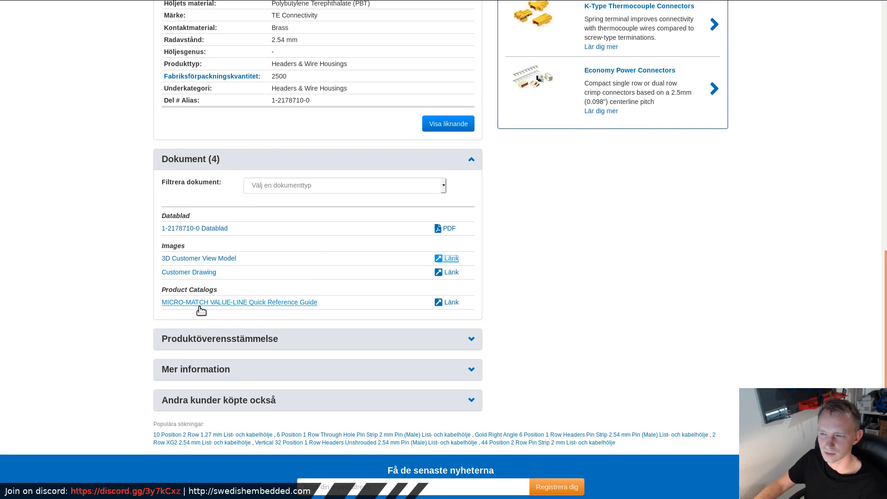
scroll(233, 248, "down", 3)
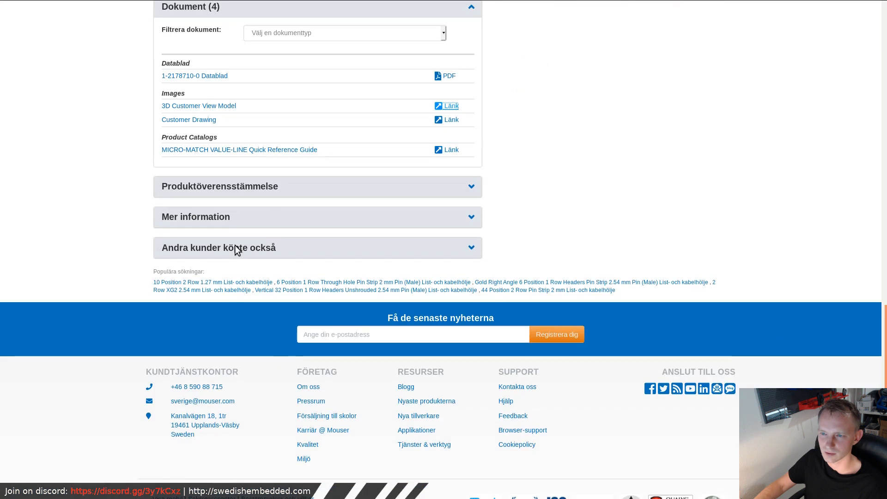
scroll(339, 240, "up", 7)
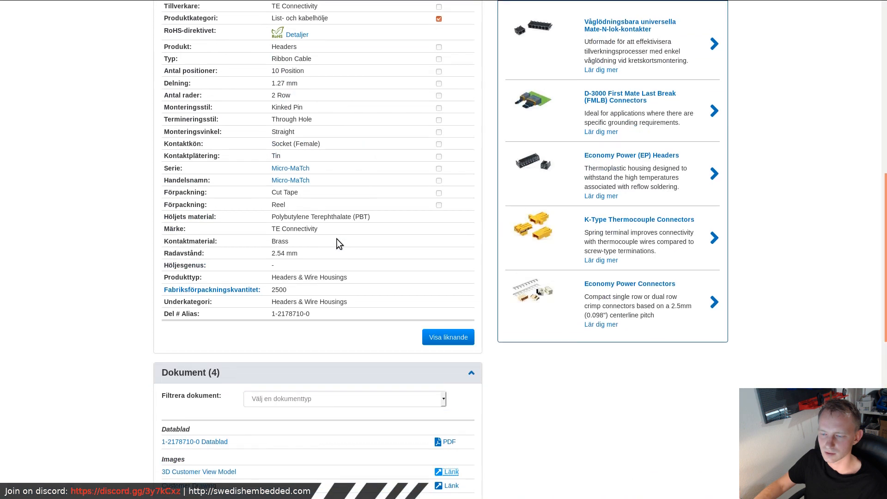
scroll(338, 240, "down", 3)
scroll(335, 239, "down", 4)
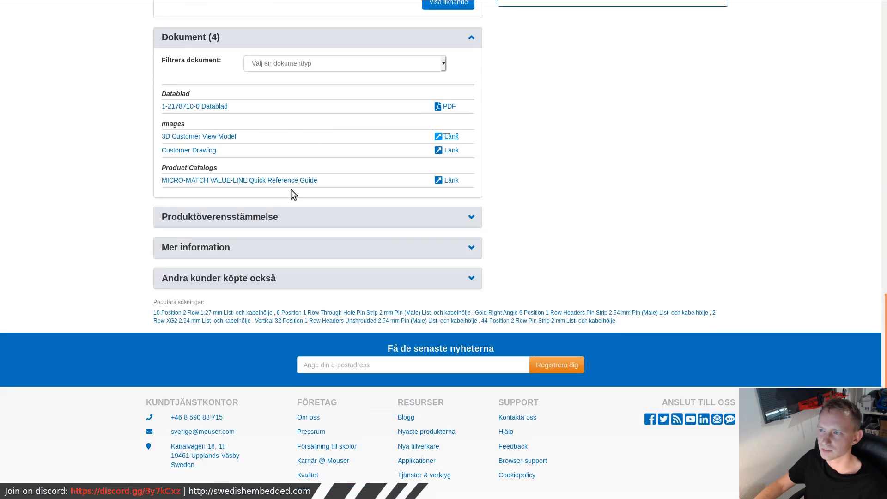
scroll(295, 178, "up", 7)
scroll(298, 169, "up", 8)
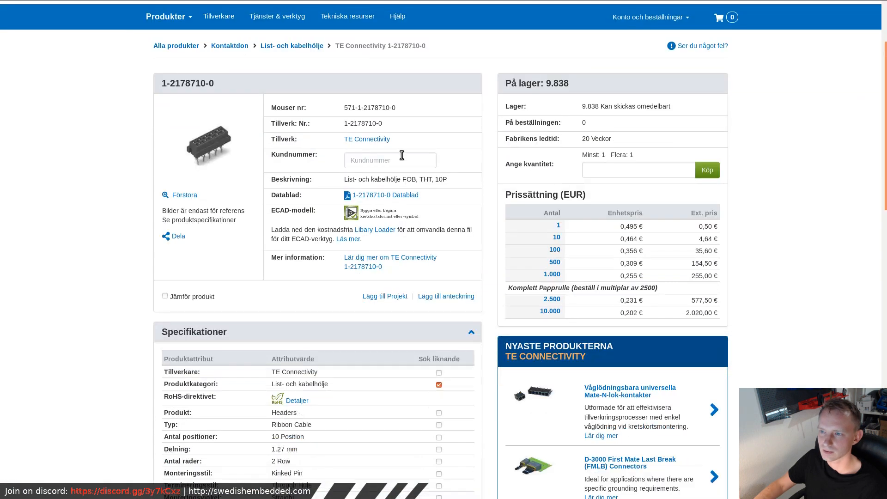
- Copy the manufacturer part number and search the web for "1-2178710-0 step model"
left_click_drag(358, 128, 339, 124)
key("ctrl+c")
scroll(351, 93, "up", 3)
mouse_move(336, 8)
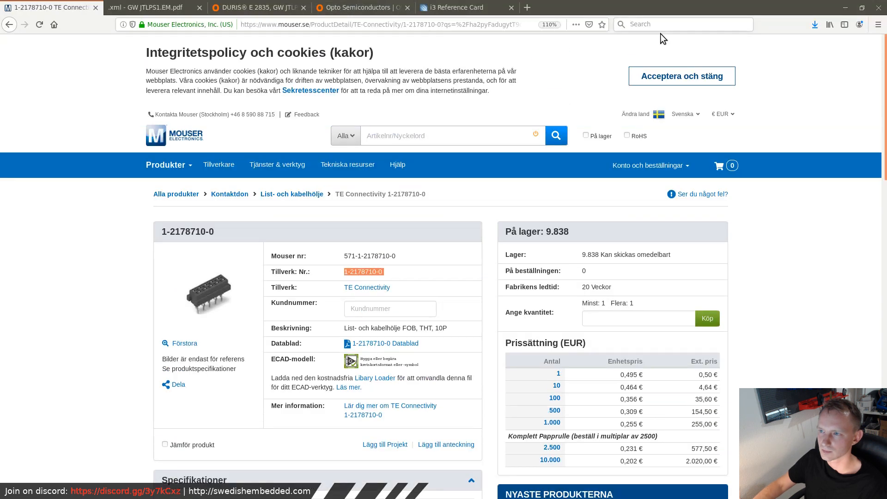
left_click(462, 25)
key("ctrl+v")
type("ks")
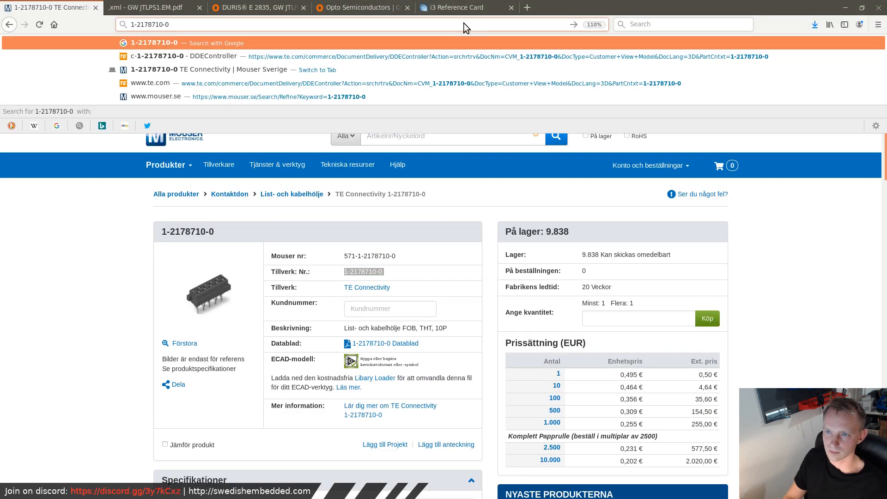
key("BackSpace")
key("BackSpace")
type("step")
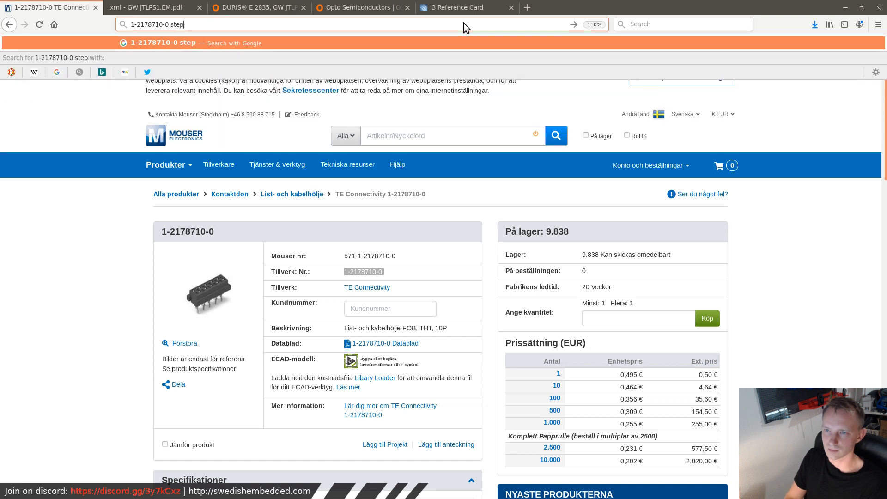
type(" model")
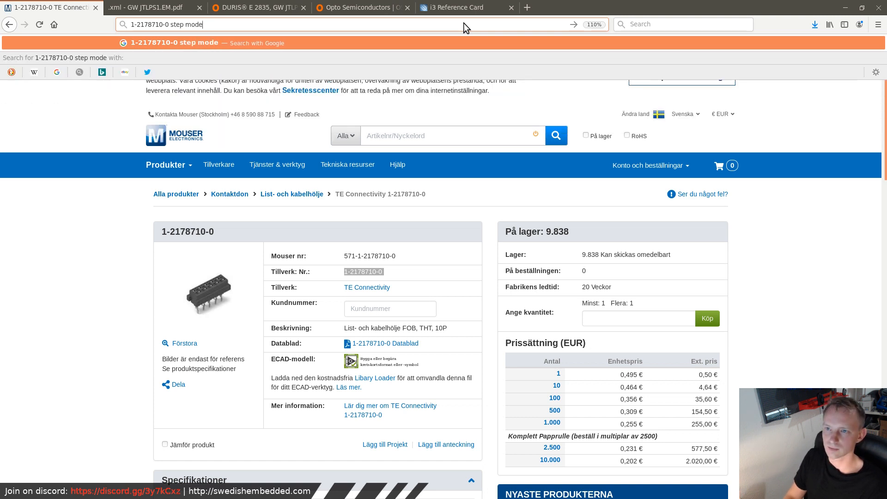
key("Return")
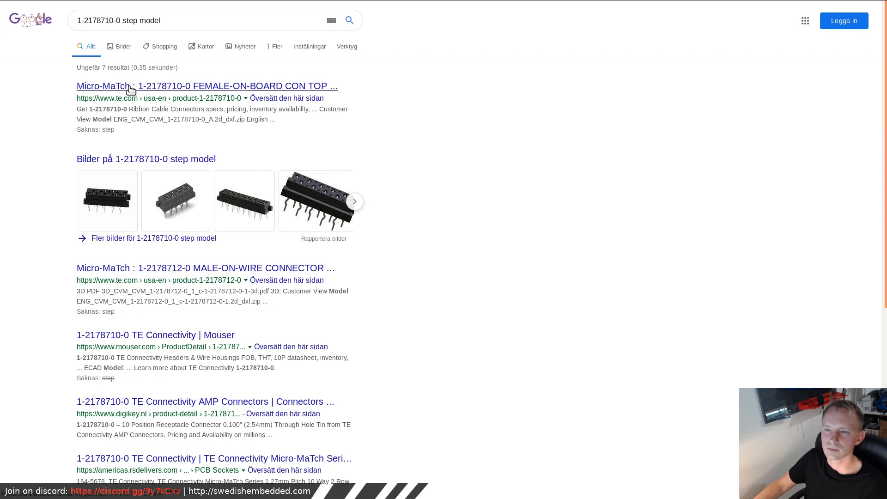
- Open TE's product page for 1-2178710-0, request the 3D STEP archive from its CAD files, and accept the terms and conditions
left_click(131, 88)
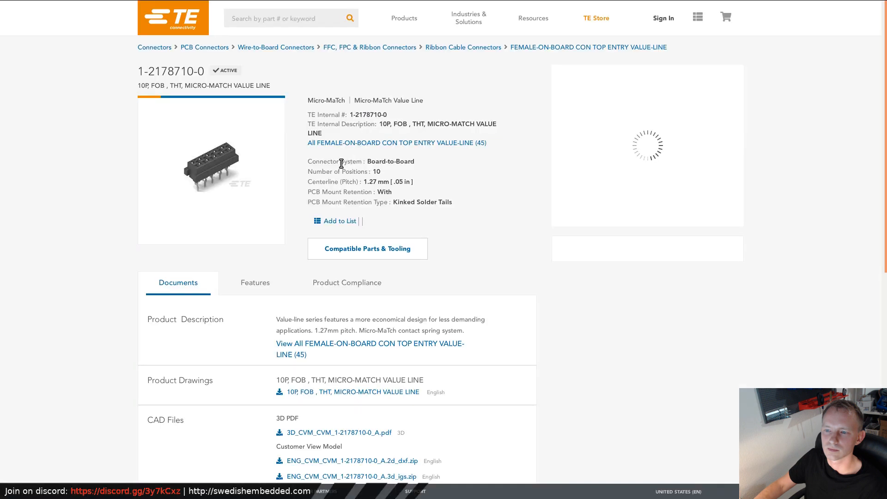
scroll(292, 240, "down", 2)
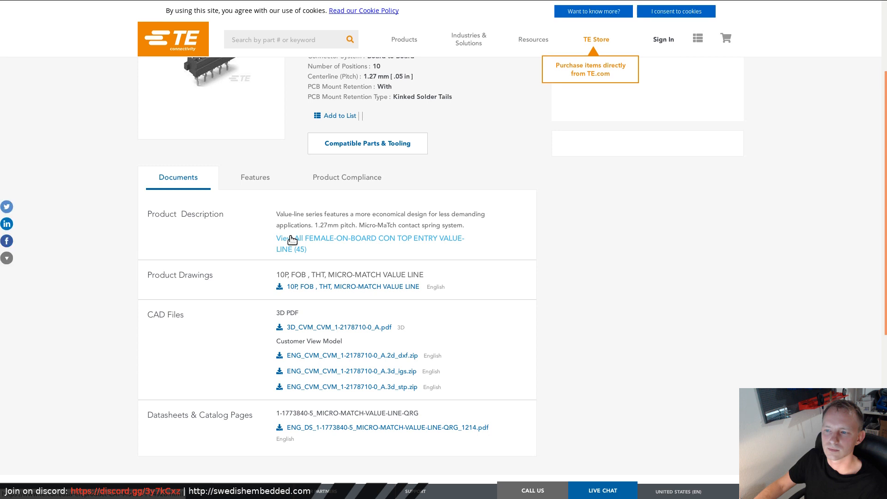
scroll(292, 241, "down", 5)
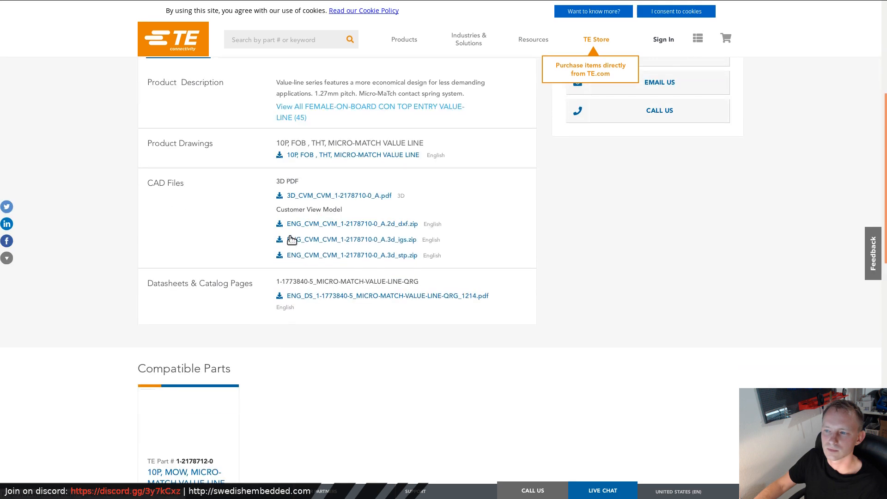
left_click(388, 255)
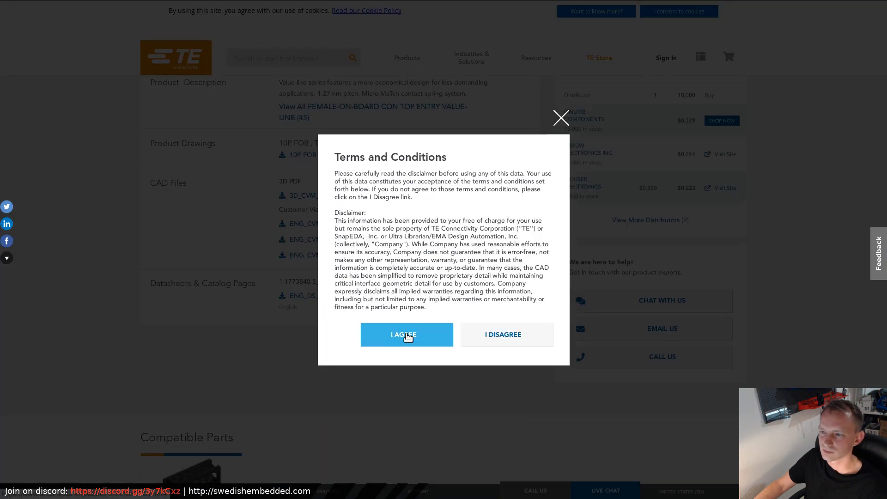
left_click(411, 335)
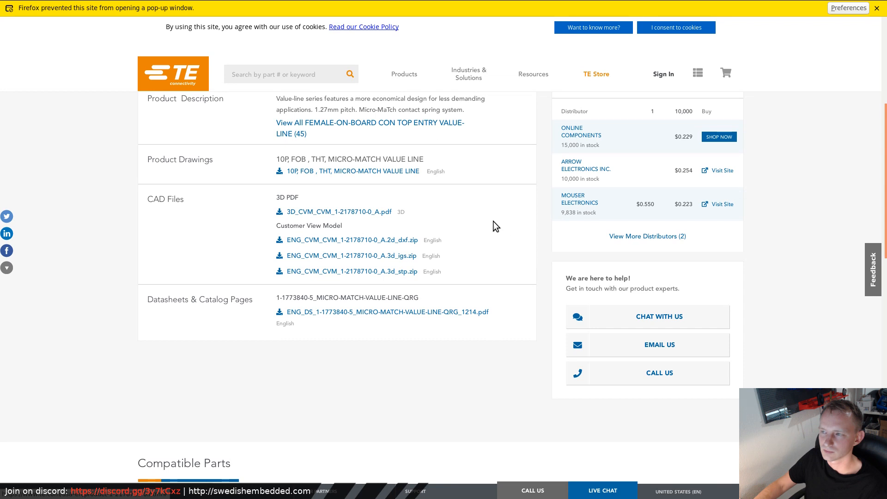
- Open ENG_CVM_CVM_1-2178710-0_A.3d_stp.zip with Archive Manager, select c-1-2178710-0-a-3d.stp inside it, and close the archive window
key("super+f")
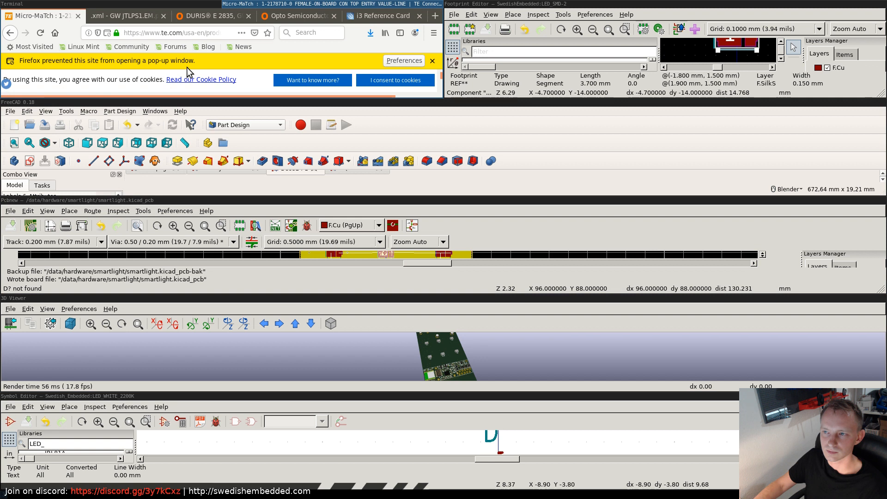
key("super+f")
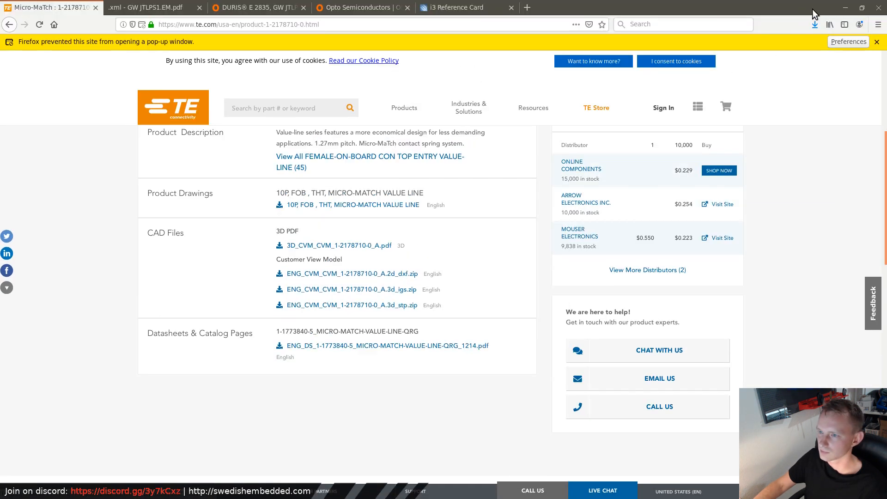
left_click(380, 273)
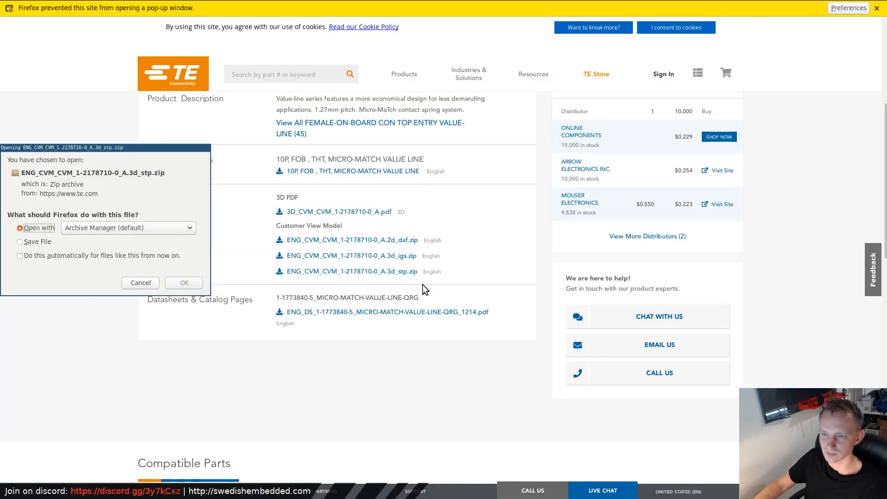
left_click(185, 284)
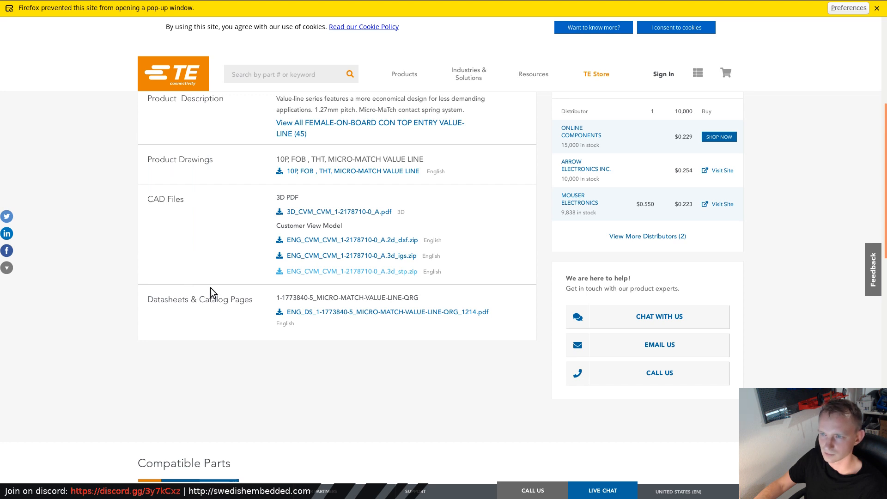
left_click(59, 40)
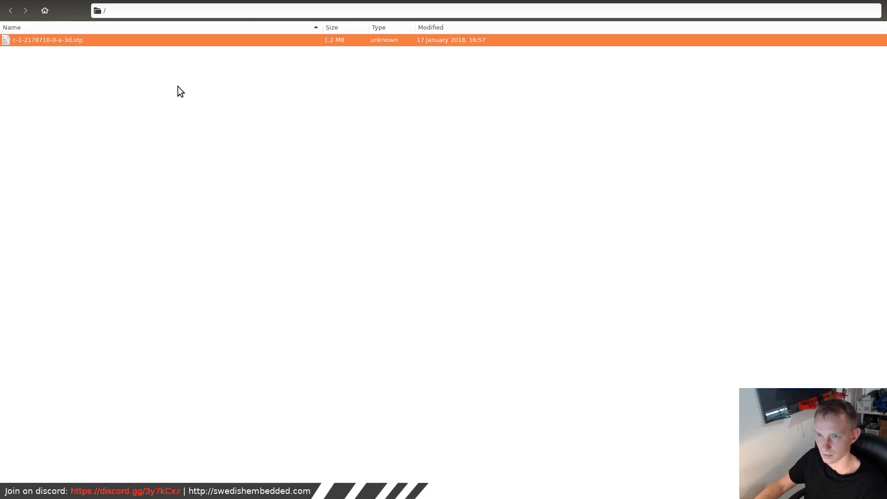
key("super+shift+q")
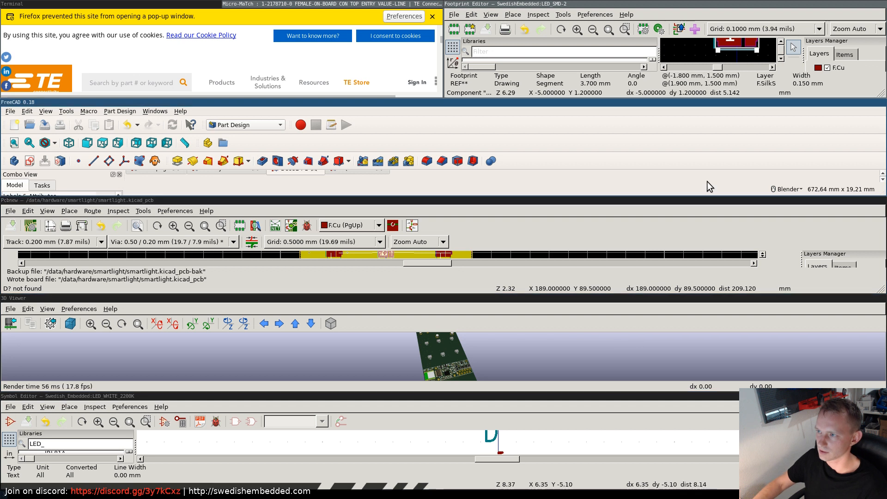
- Switch to the Footprint Editor and load the CONN_IDC_10P_KINKED_1.27mm footprint from the library
key("super+f")
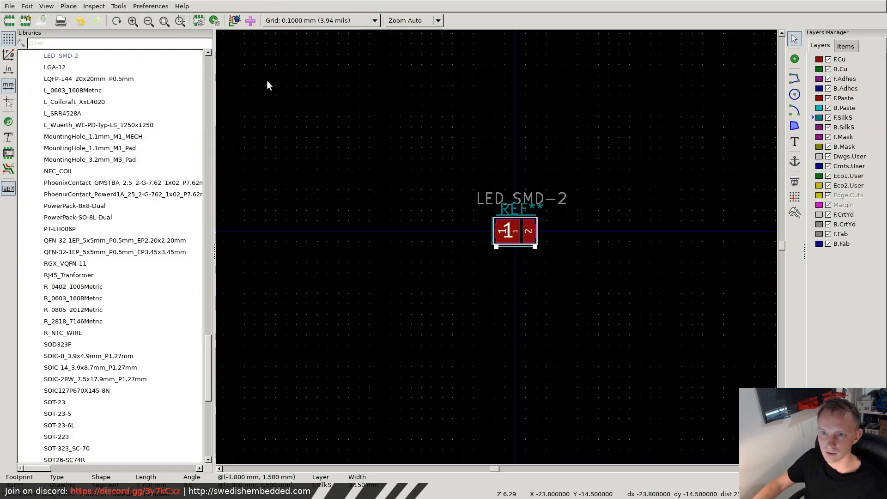
scroll(89, 234, "up", 15)
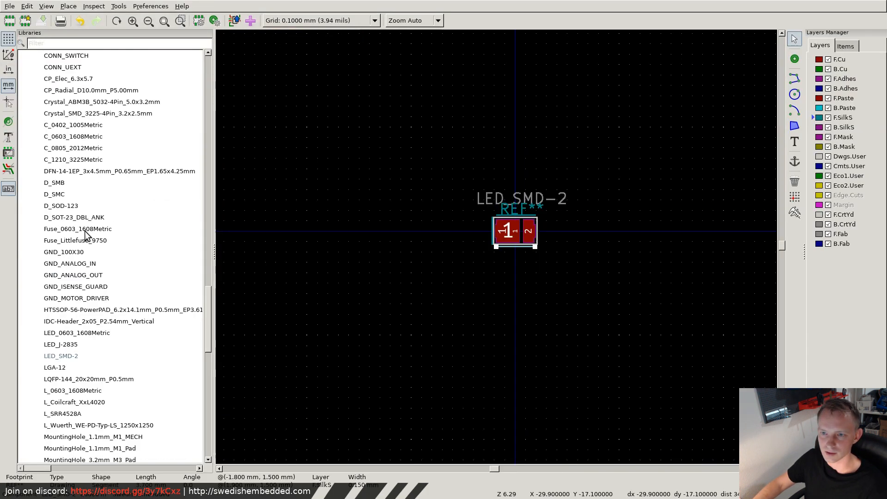
mouse_move(208, 276)
left_mouse_down()
mouse_move(223, 117)
mouse_move(212, 228)
mouse_move(214, 298)
mouse_move(222, 253)
mouse_move(215, 395)
mouse_move(226, 262)
mouse_move(225, 276)
left_mouse_up()
double_click(109, 167)
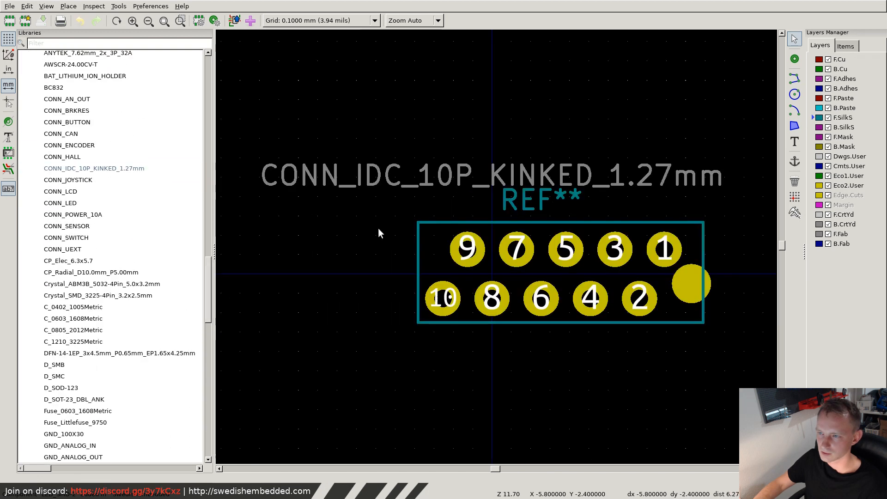
- Attach c-1-2178710-0-a-3d.stp from the SwedishEmbedded.3dshapes folder as the footprint's 3D model and accept the footprint properties
left_click(206, 18)
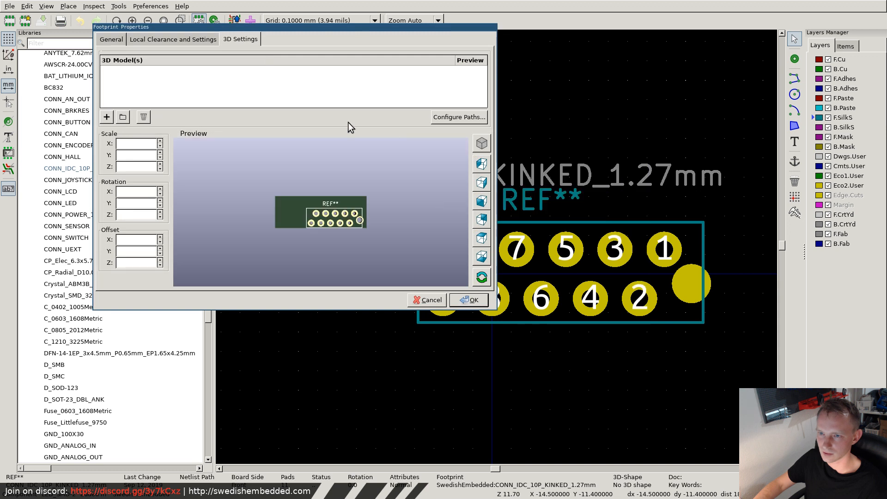
left_click(122, 116)
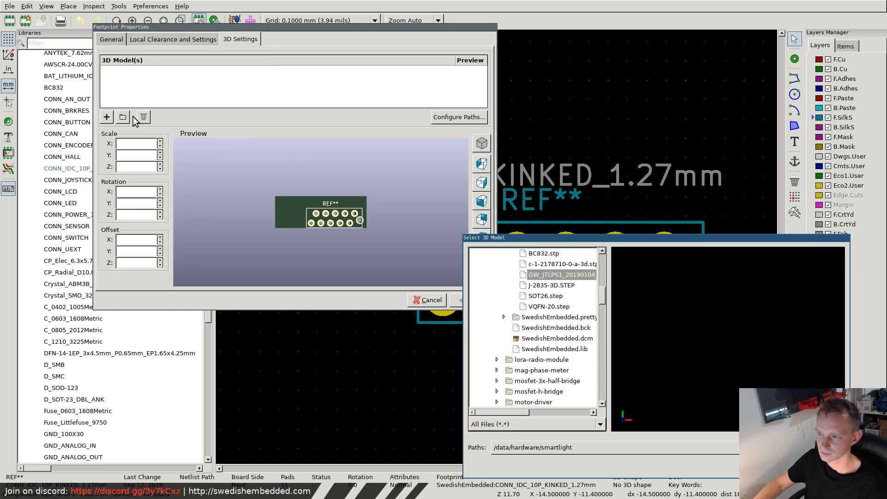
scroll(557, 282, "up", 2)
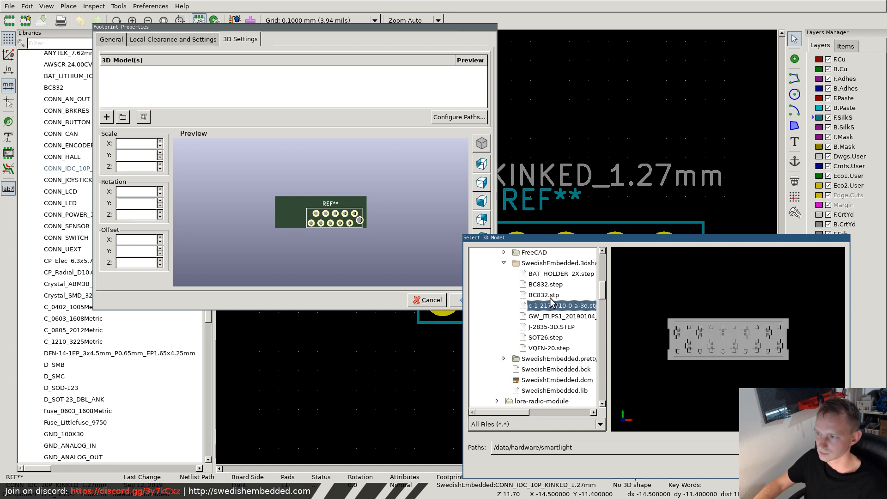
left_click(552, 307)
left_click_drag(796, 353, 695, 270)
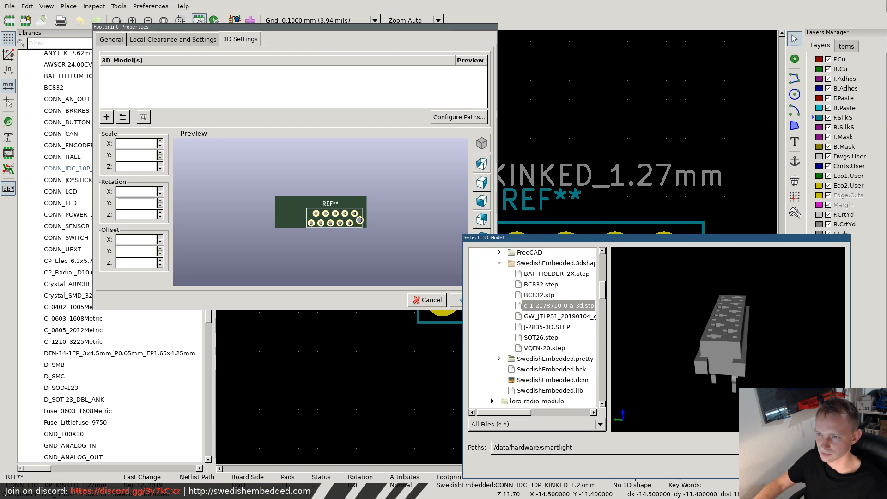
left_click(822, 467)
left_click_drag(295, 200, 216, 122)
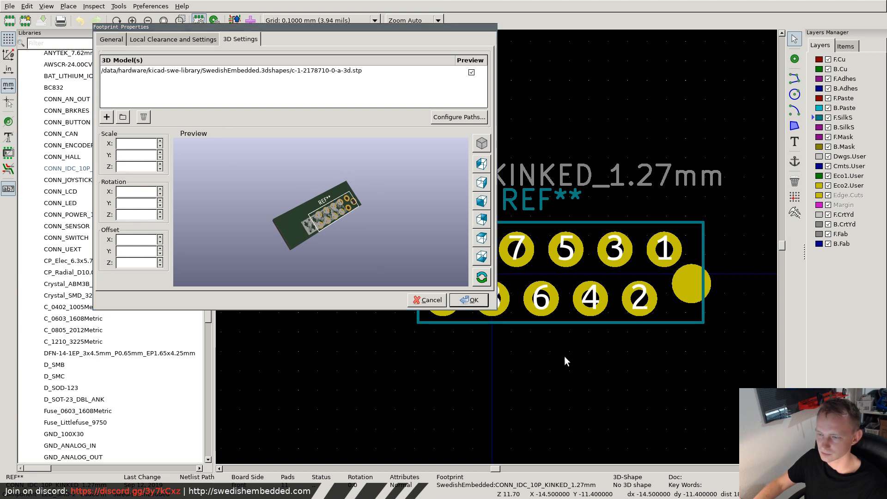
left_click(470, 301)
- Reopen the footprint's 3D settings and set the connector model's X offset to 3.0 mm
left_click_drag(377, 99, 663, 366)
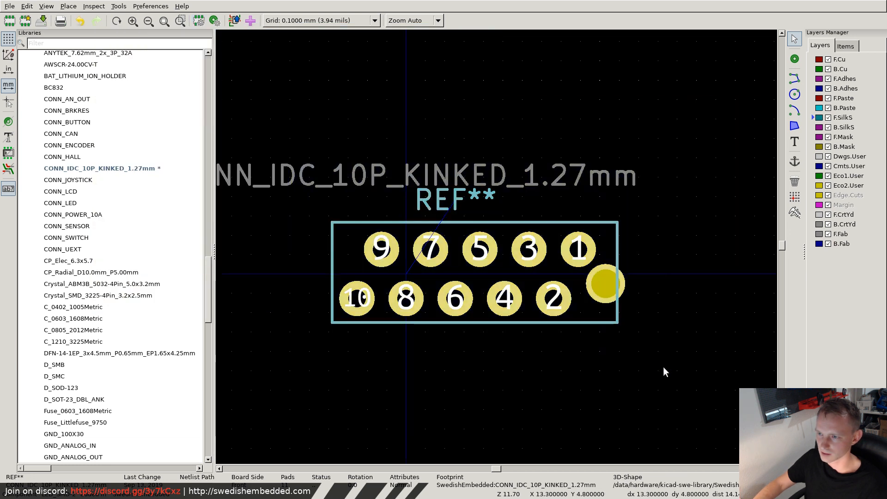
left_click(663, 365)
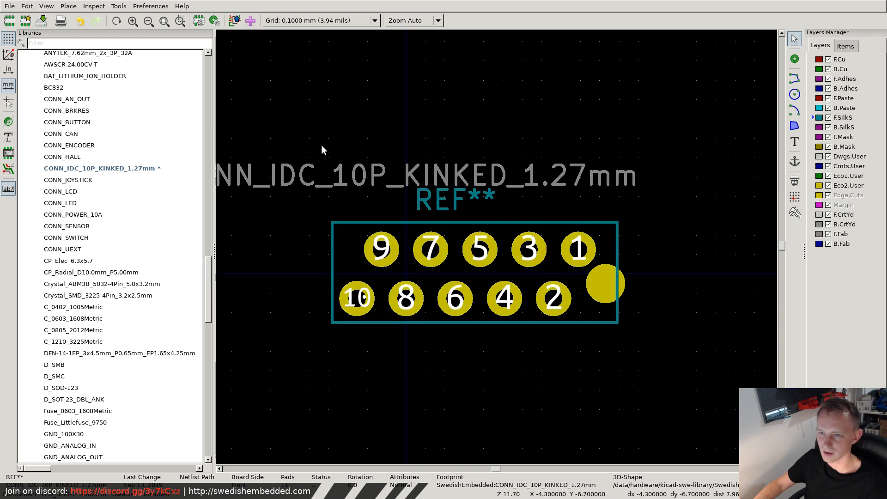
left_click(200, 23)
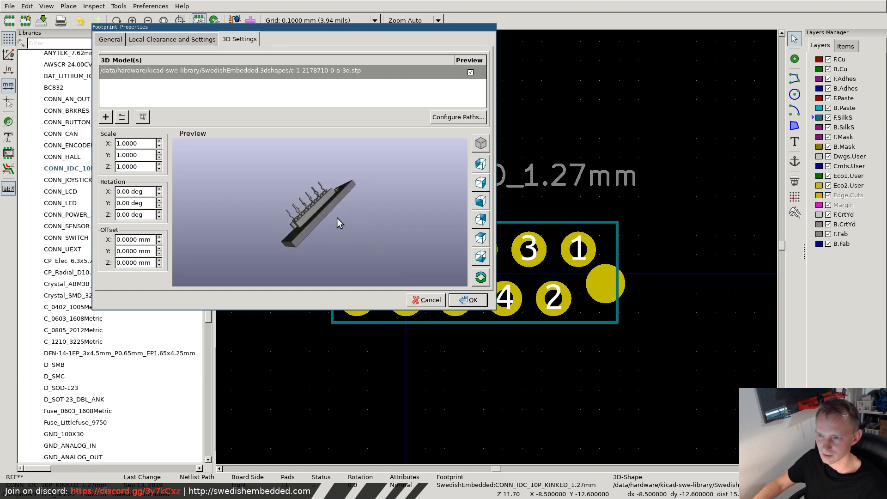
left_click_drag(337, 218, 152, 196)
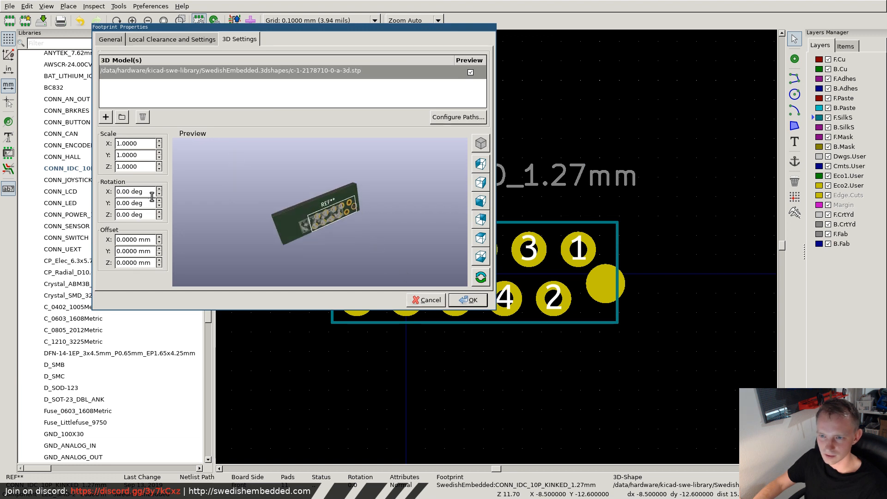
left_click(159, 237)
left_click(159, 237)
left_click(159, 237)
left_click(159, 236)
left_click(159, 236)
left_click(160, 237)
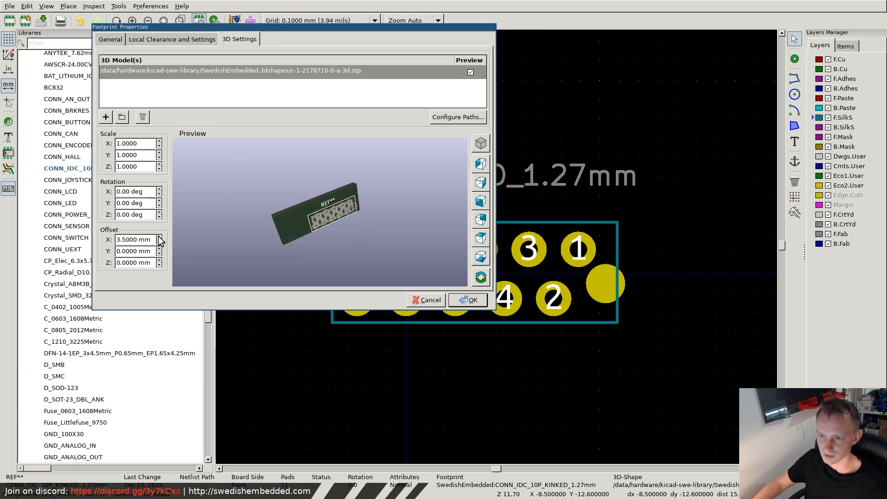
left_click(160, 242)
- Set the connector model's Z offset to 3.5 mm, inspect its seating on the board preview, and accept the footprint properties
scroll(318, 208, "up", 3)
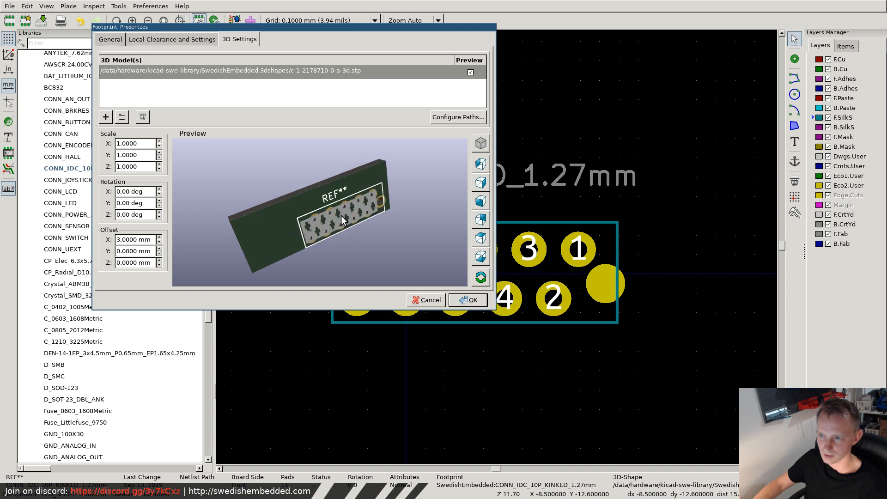
left_click_drag(319, 205, 298, 168)
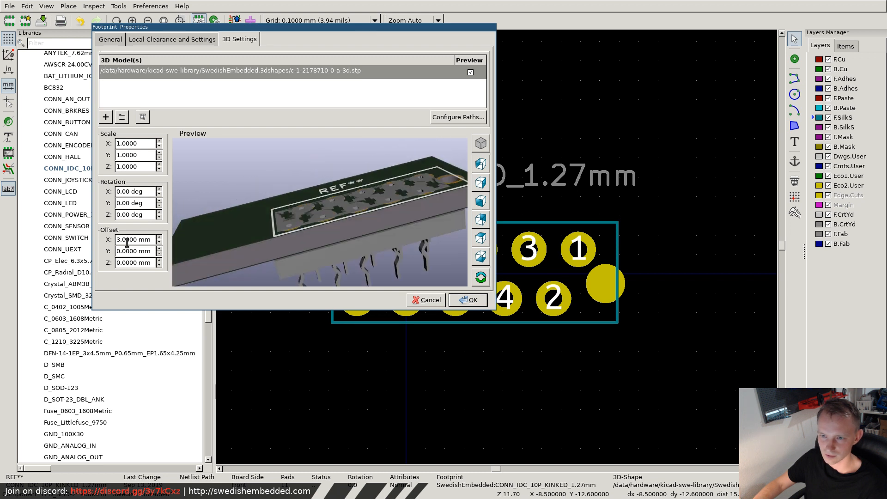
left_click(159, 260)
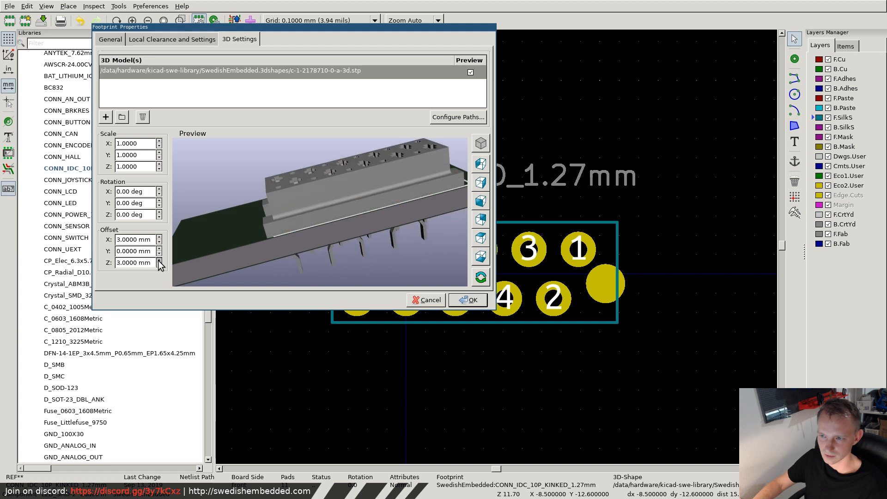
left_click(160, 266)
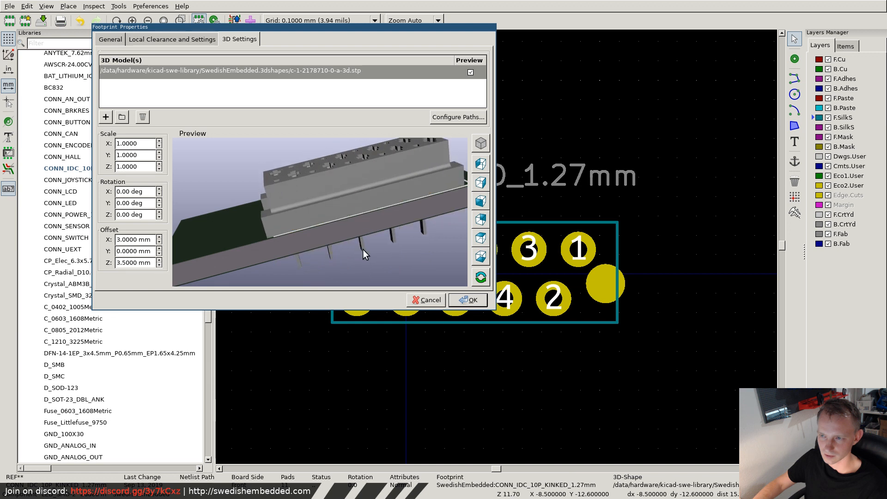
left_click_drag(362, 254, 274, 237)
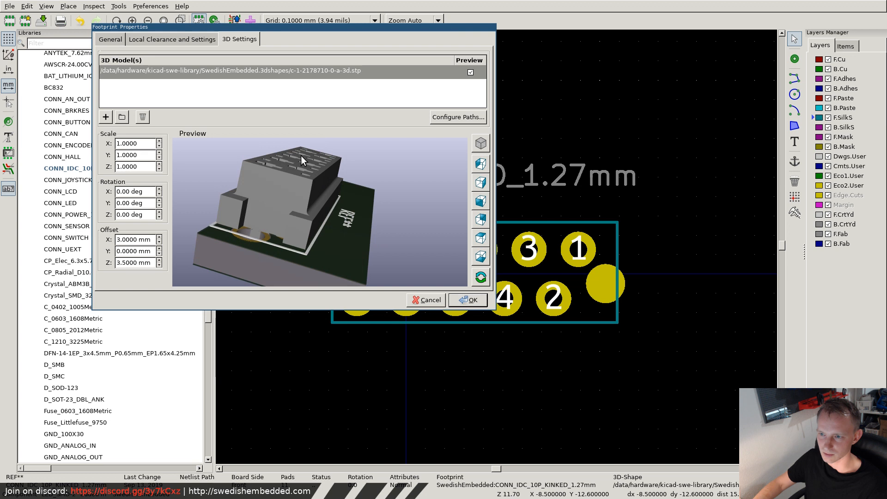
left_click_drag(283, 151, 332, 241)
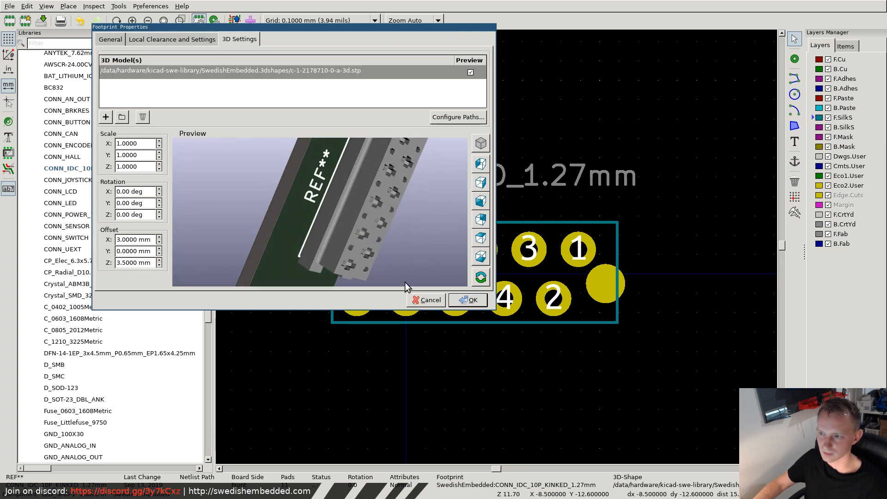
left_click(468, 301)
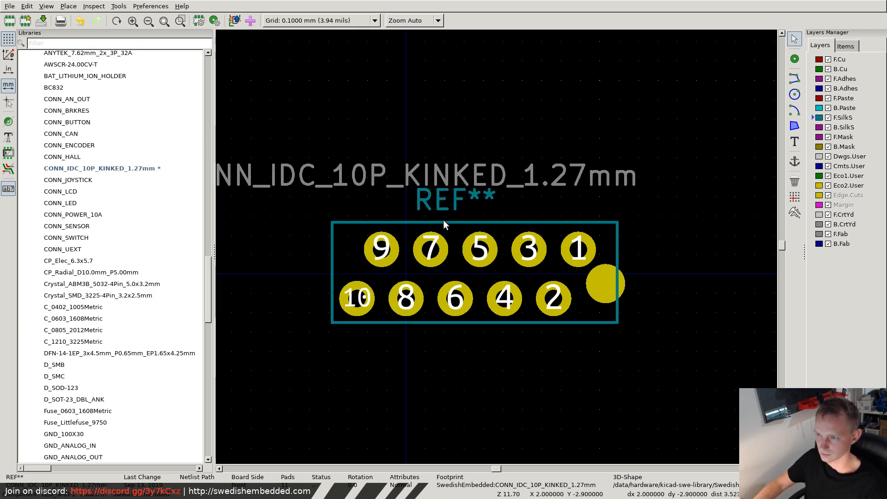
- Look at the board in the 3D Viewer, then try to update the smartlight board's footprints from the library in Pcbnew
key("super+f")
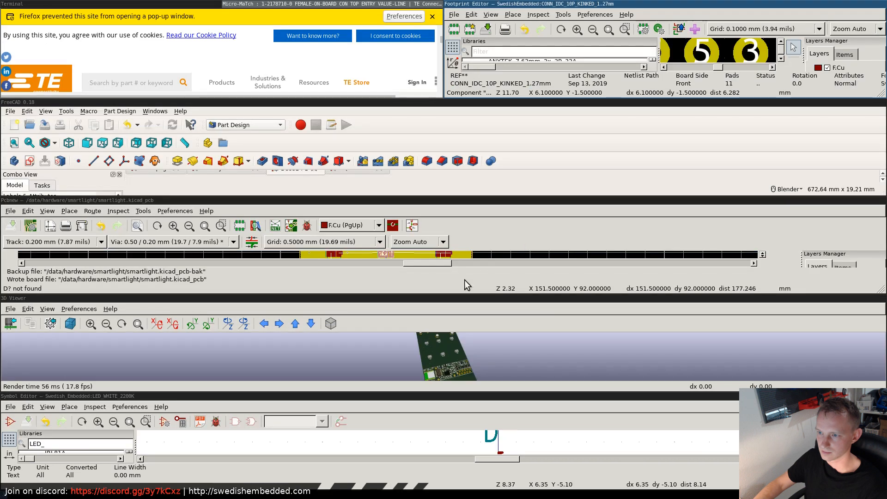
key("super+f")
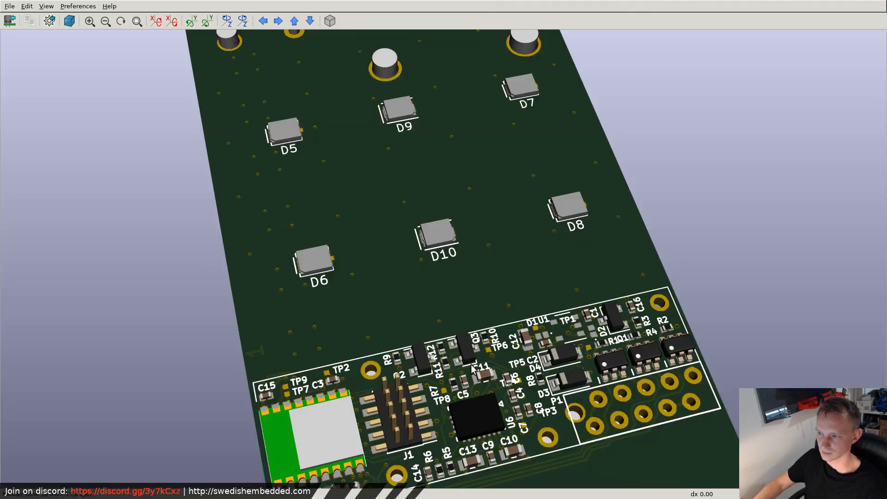
key("super+f")
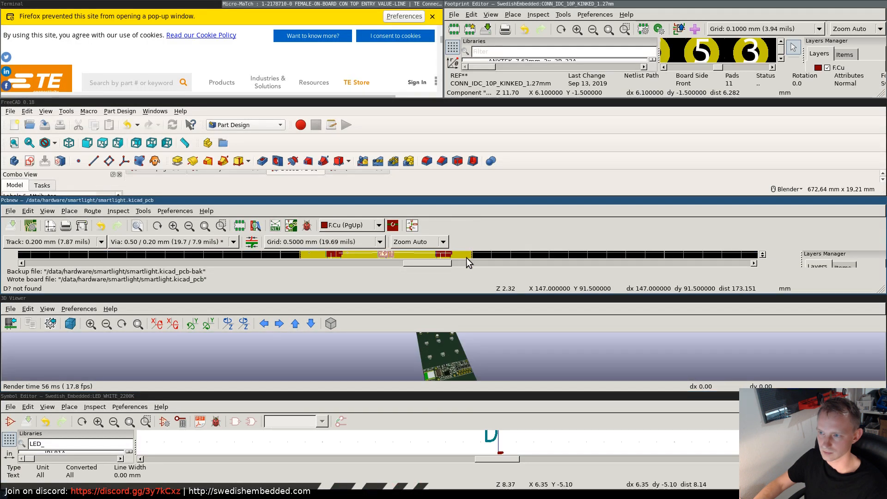
key("super+f")
left_click(141, 6)
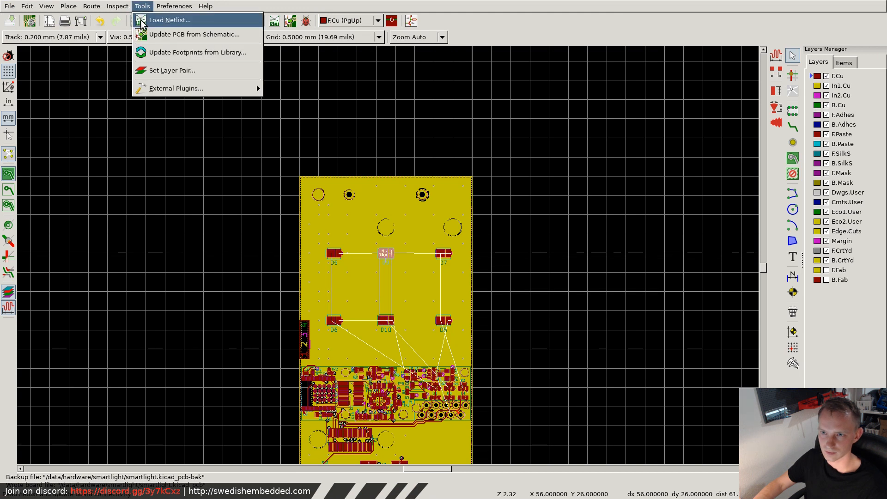
left_click(165, 53)
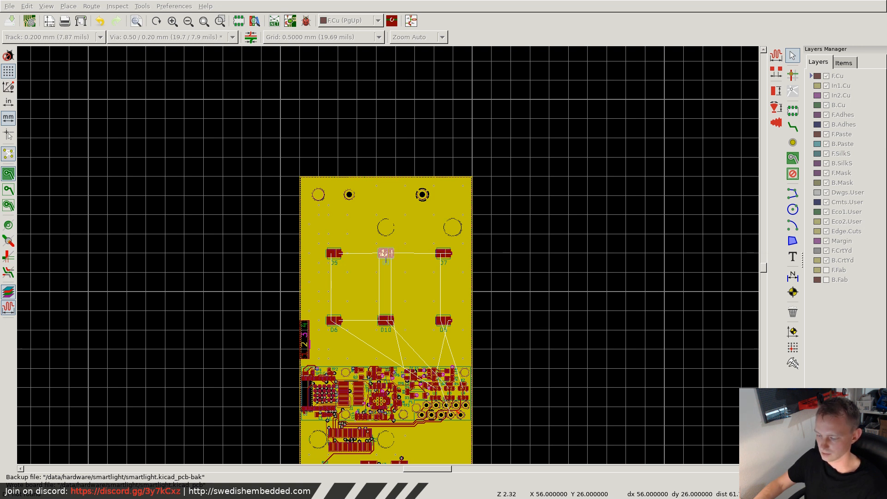
left_click(386, 253)
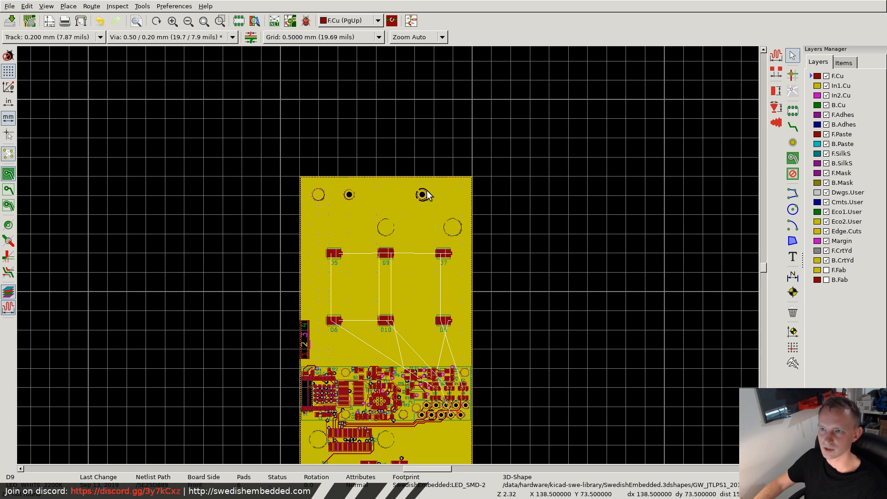
- Check the footprint's entry in the Footprint Editor library list and the P1 connector in the board's 3D Viewer
key("super+f")
key("super+f")
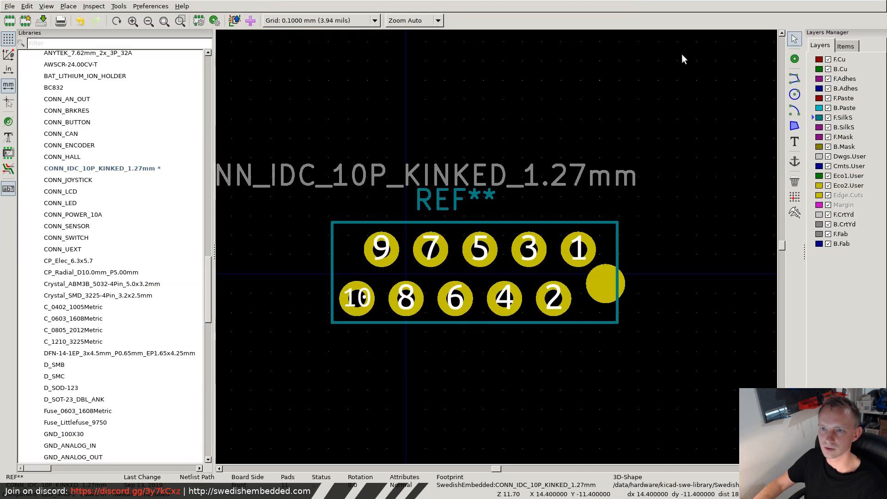
scroll(115, 196, "up", 5)
scroll(105, 203, "down", 5)
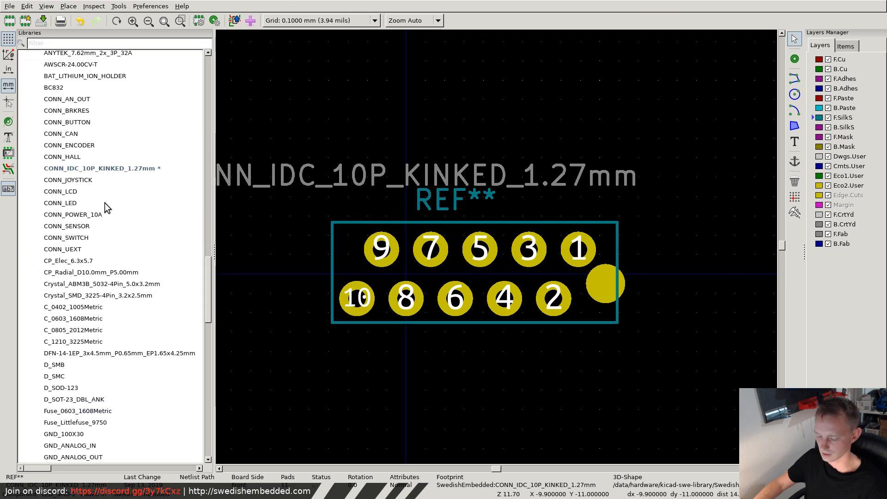
key("super+f")
key("super+f")
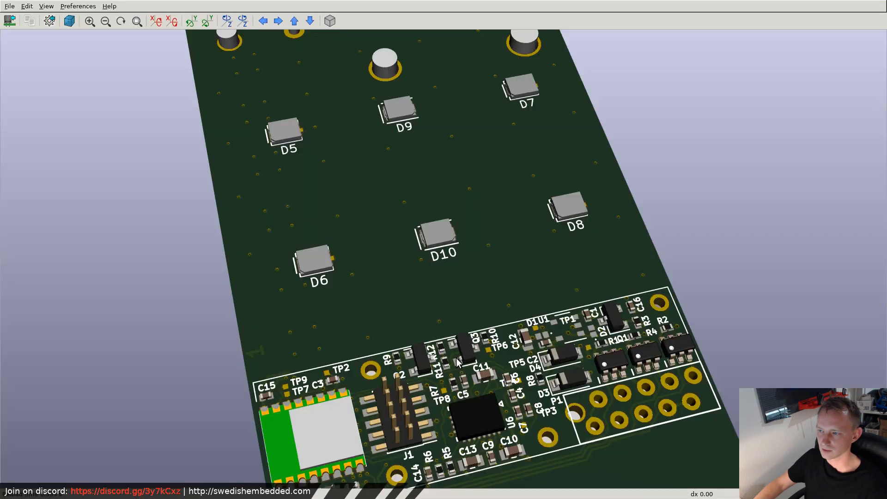
key("super+f")
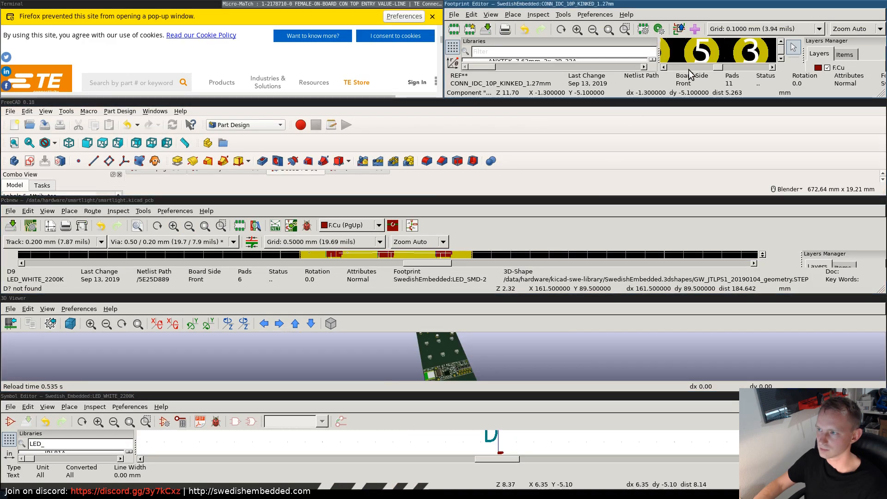
- Switch to the Footprint Editor and save the modified CONN_IDC_10P_KINKED_1.27mm footprint to its library
key("super+f")
scroll(107, 234, "down", 15)
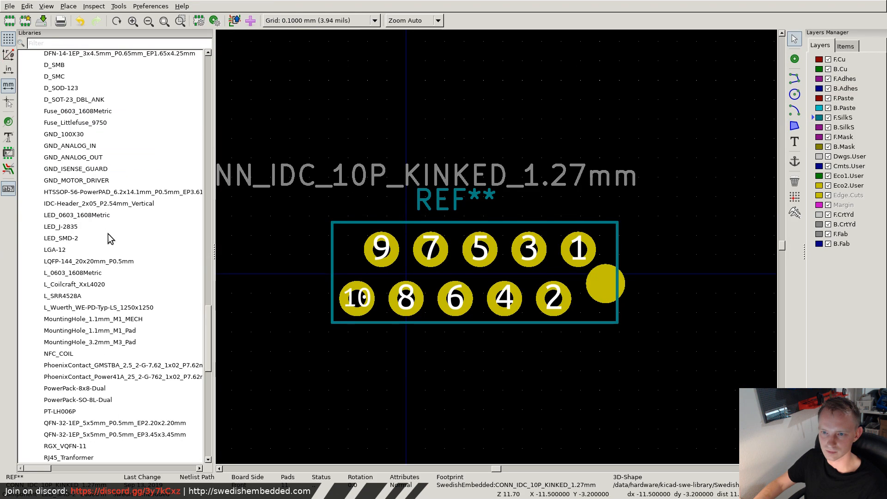
scroll(101, 241, "up", 18)
scroll(93, 254, "down", 13)
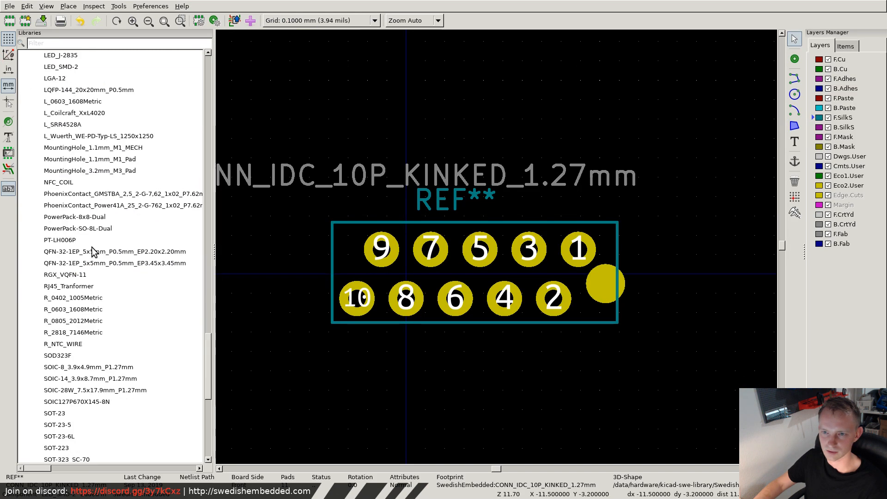
scroll(92, 249, "up", 11)
key("ctrl+s")
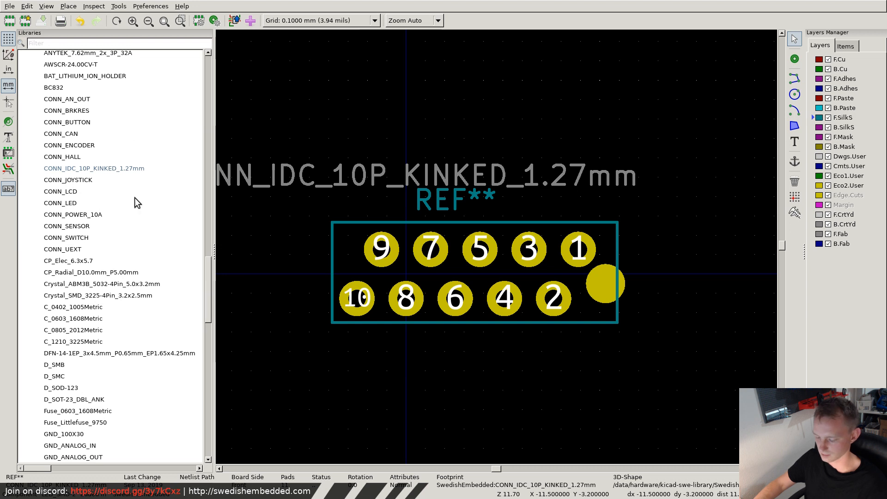
- Switch to Pcbnew and update the smartlight board's footprints from the library
key("super+f")
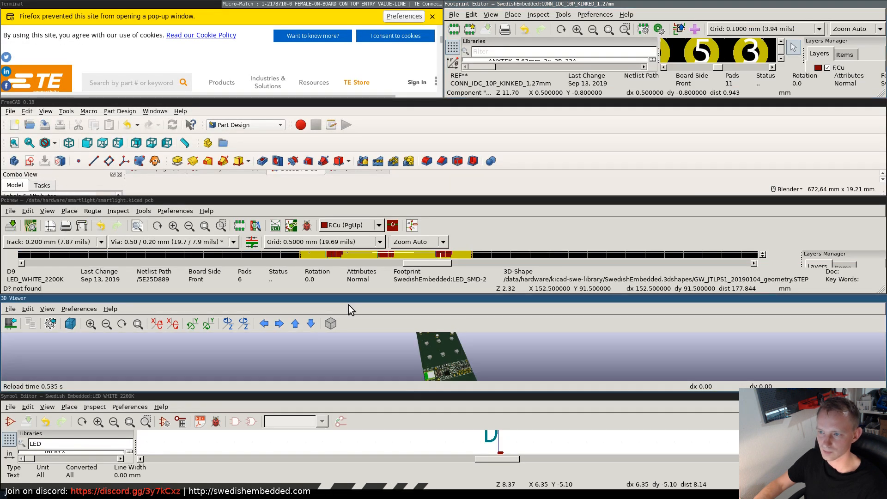
key("super+f")
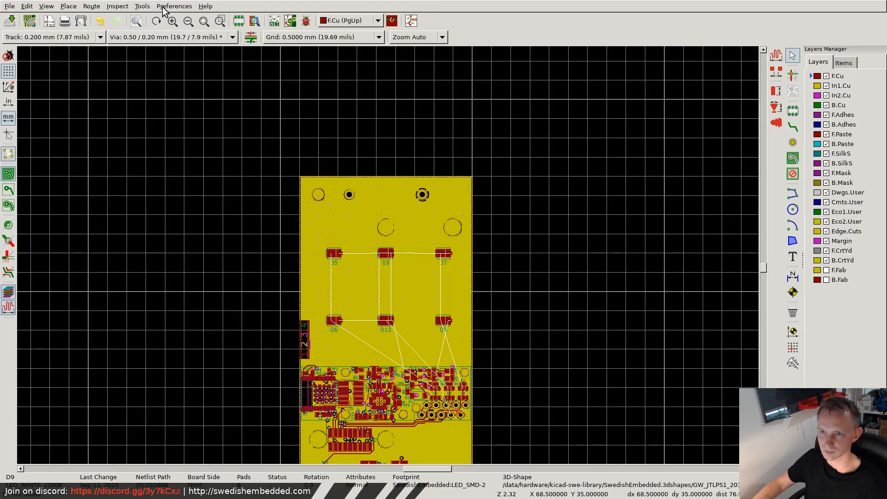
left_click(142, 6)
left_click(159, 54)
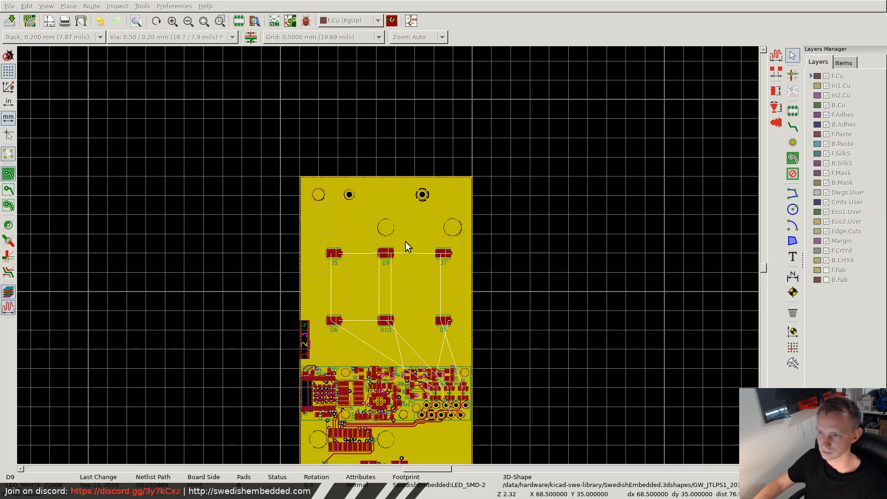
- Inspect how the P1 connector model sits on the board in the 3D Viewer
key("super+f")
key("super+f")
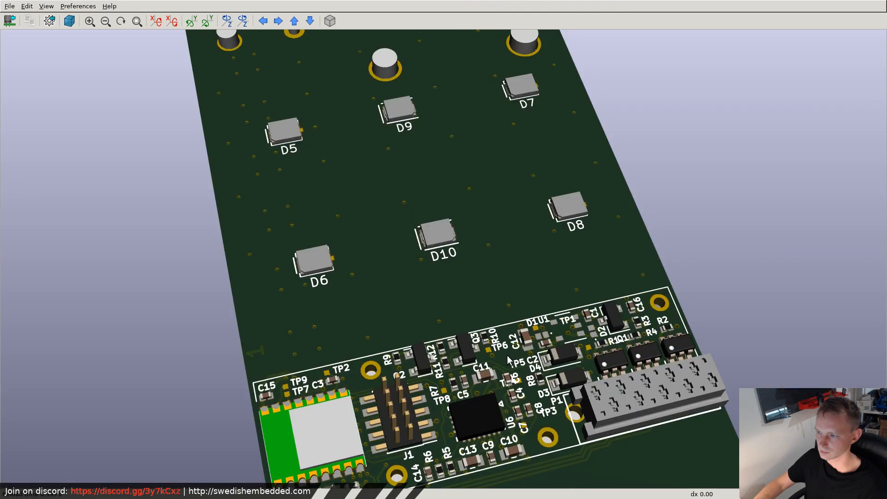
left_click_drag(630, 400, 504, 381)
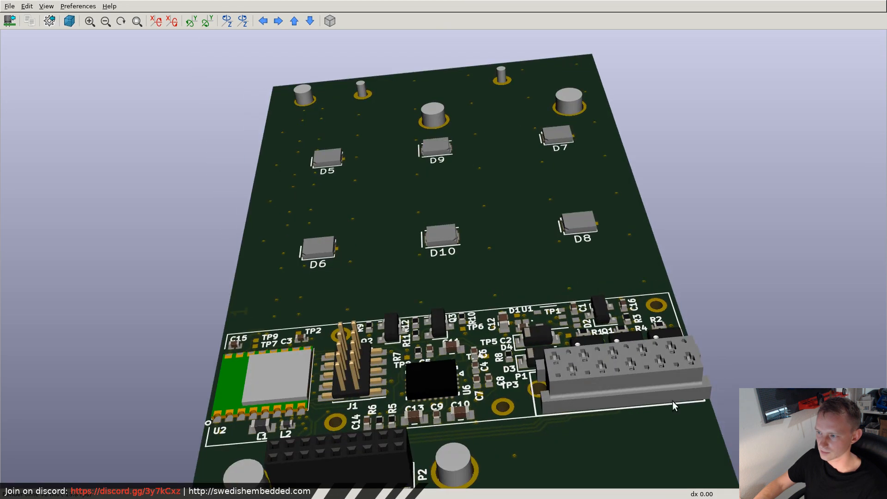
- Examine the P1 connector's height and fit against its board outline from several angles in the 3D Viewer
left_click_drag(672, 400, 457, 358)
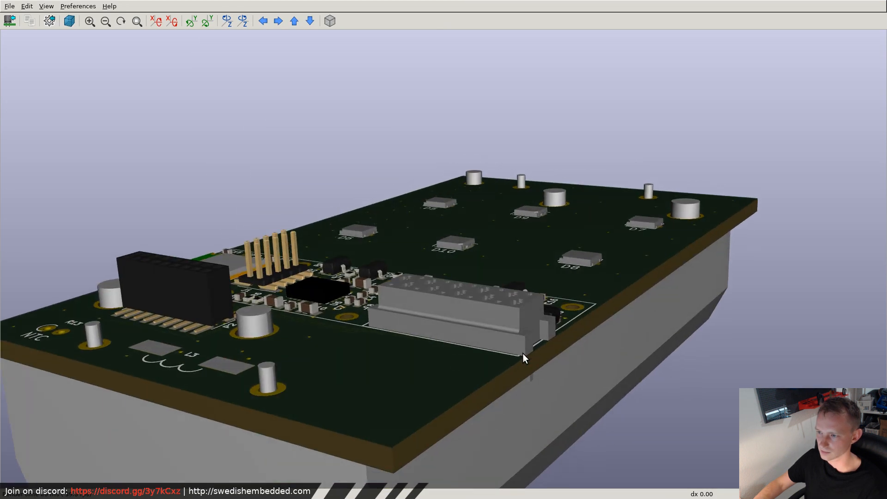
left_click_drag(521, 357, 583, 423)
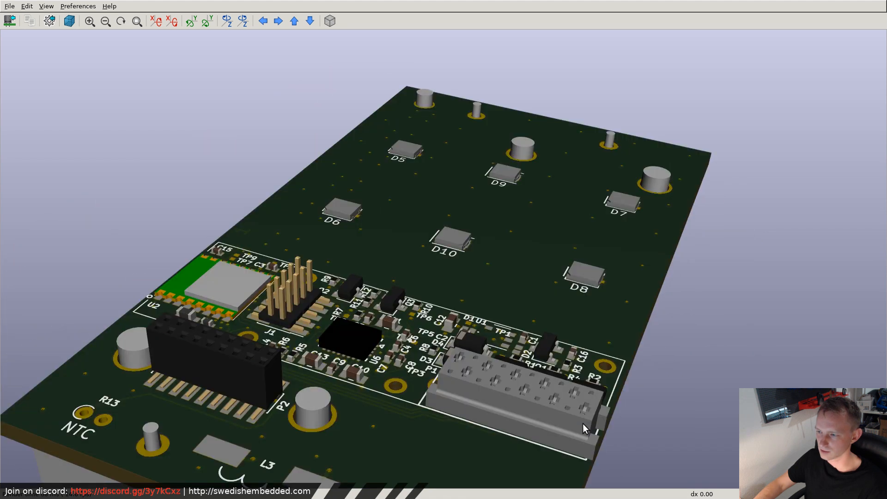
left_click_drag(500, 312, 640, 319)
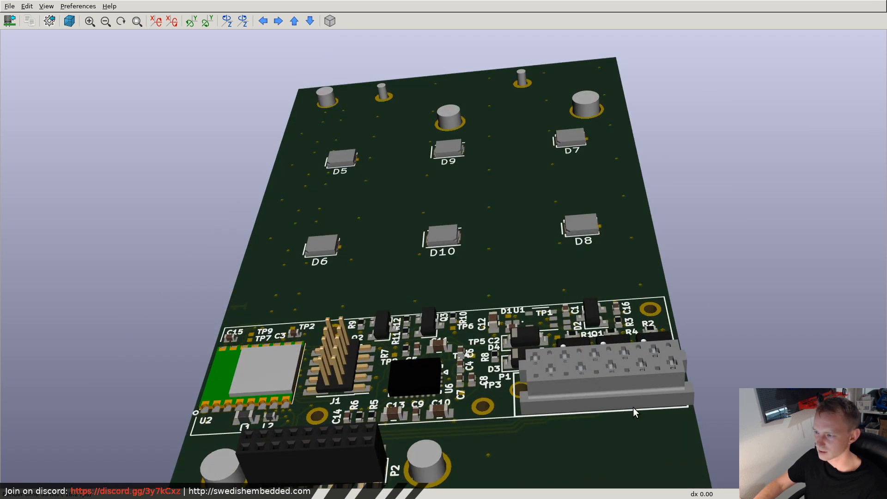
left_click_drag(674, 389, 484, 373)
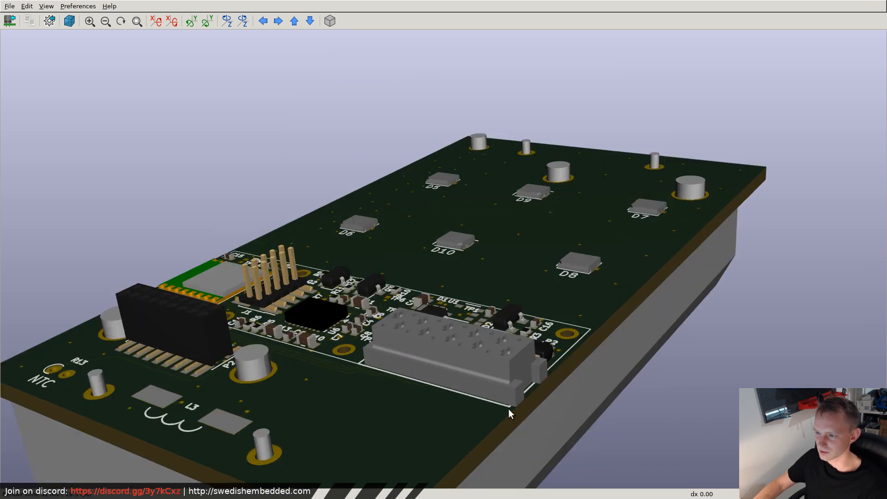
mouse_move(549, 401)
left_mouse_down()
mouse_move(454, 350)
mouse_move(618, 390)
mouse_move(543, 409)
left_mouse_up()
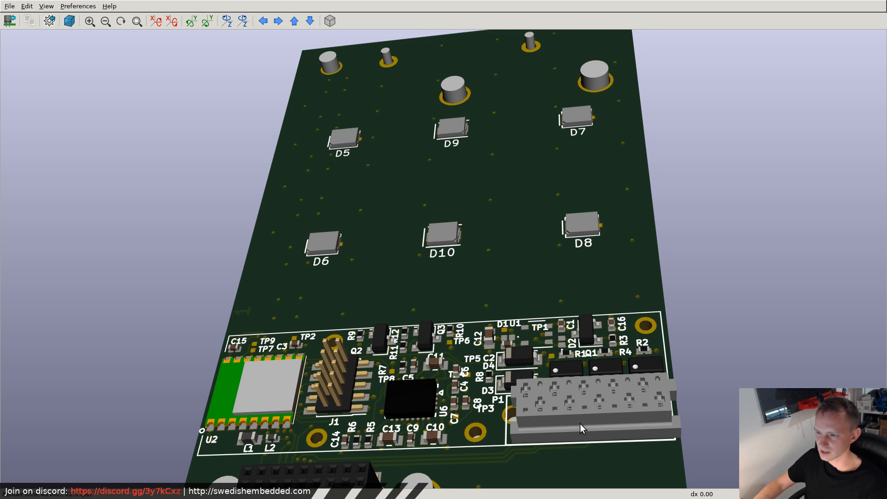
left_click_drag(580, 423, 655, 363)
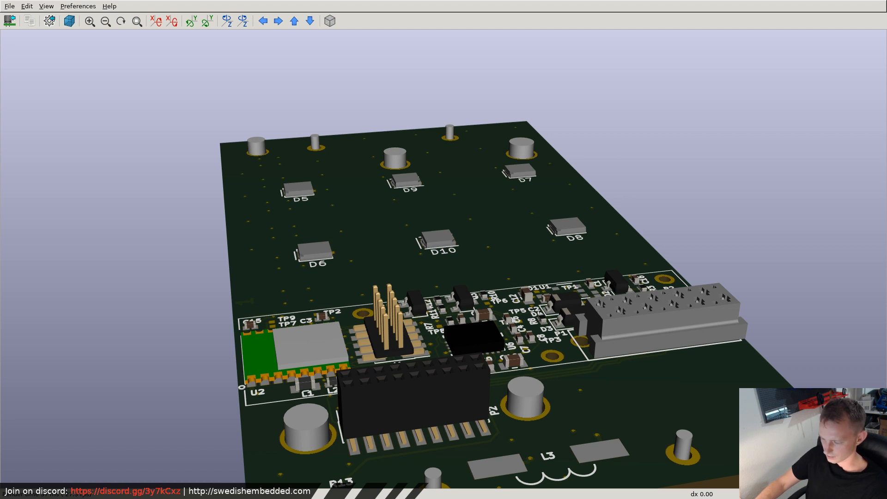
- Switch to FreeCAD, create a new document and start a sketch on the XY_Plane
key("super+f")
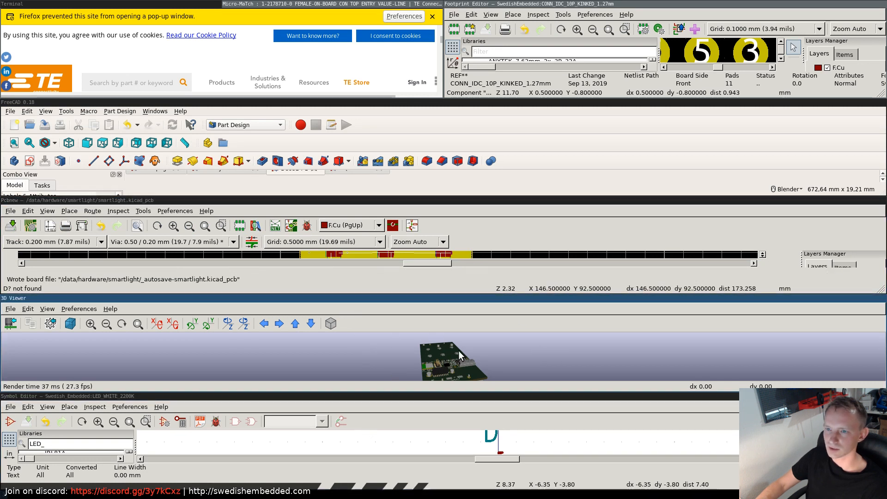
key("super+f")
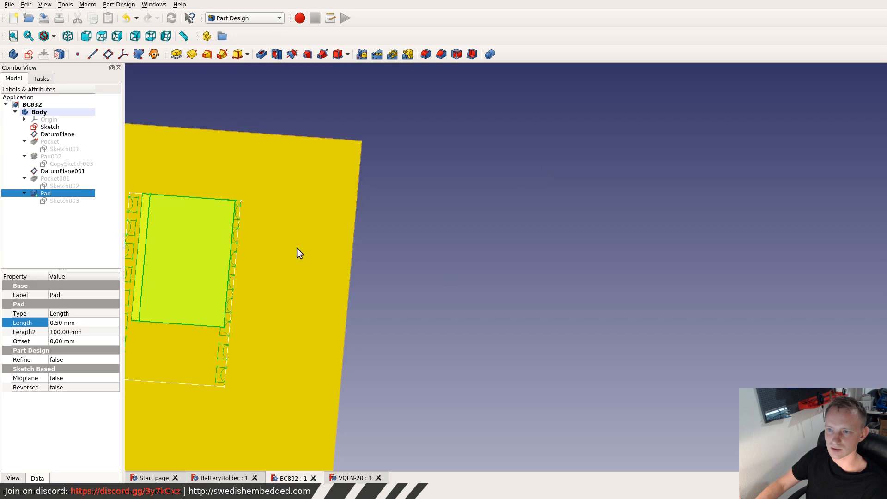
scroll(227, 256, "down", 5)
scroll(206, 259, "up", 4)
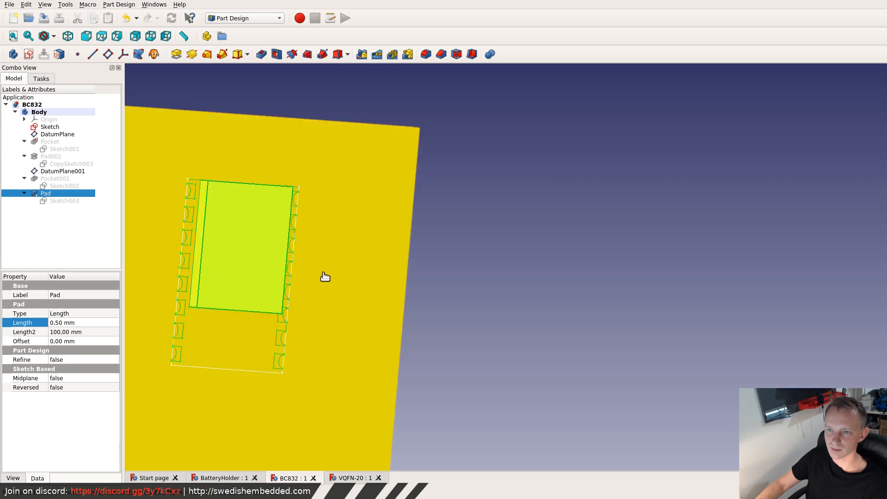
left_click(218, 200)
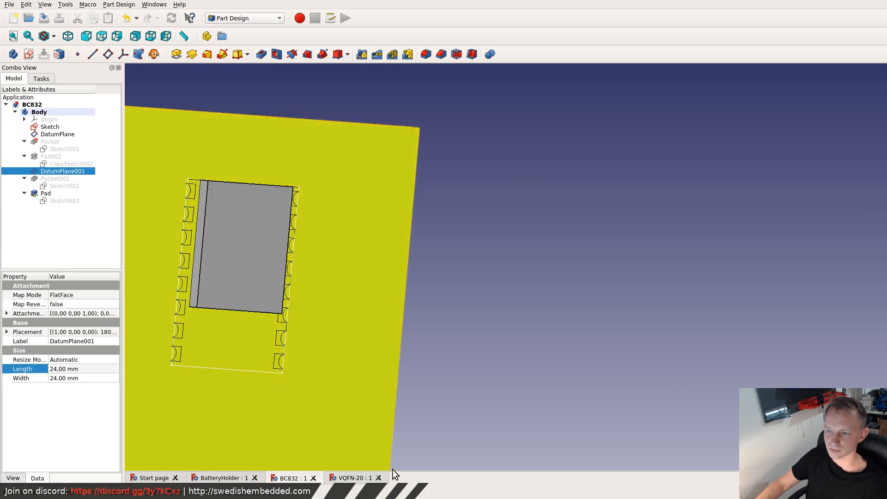
left_click(354, 477)
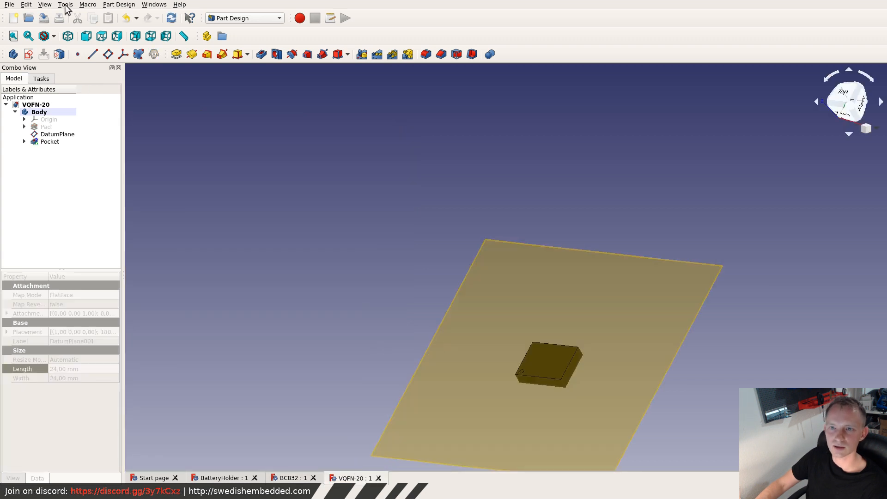
left_click(12, 18)
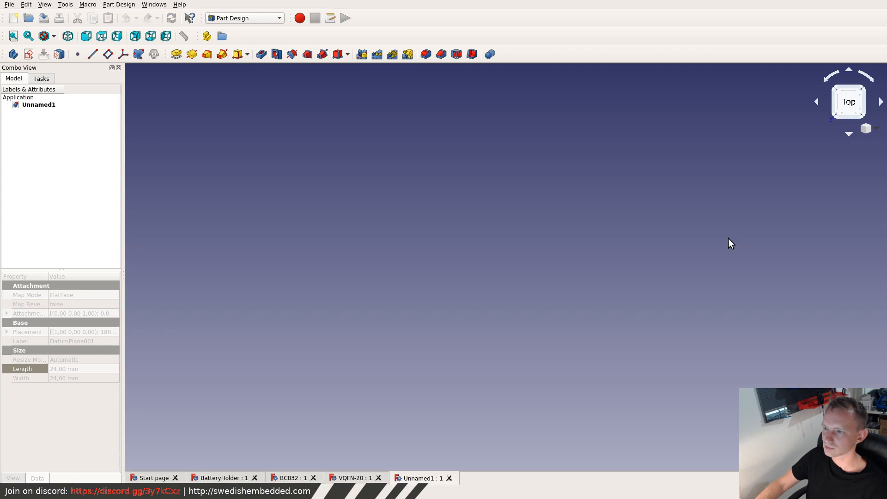
left_click(41, 107)
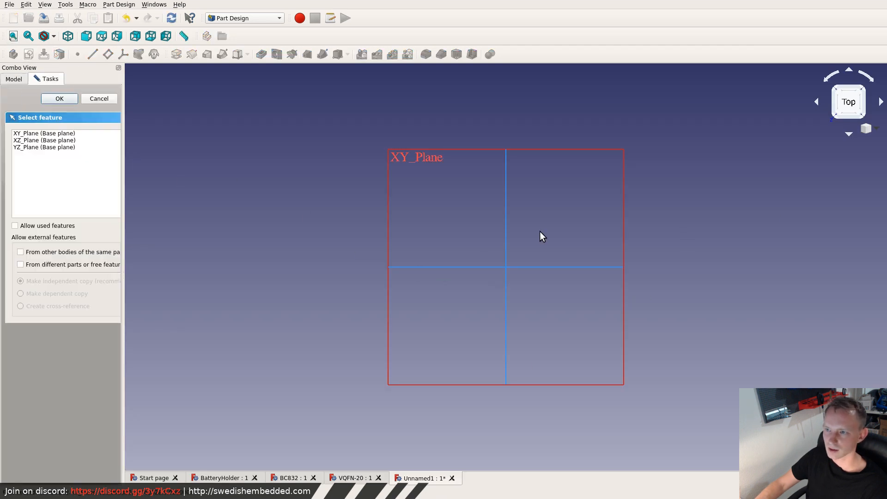
left_click(50, 133)
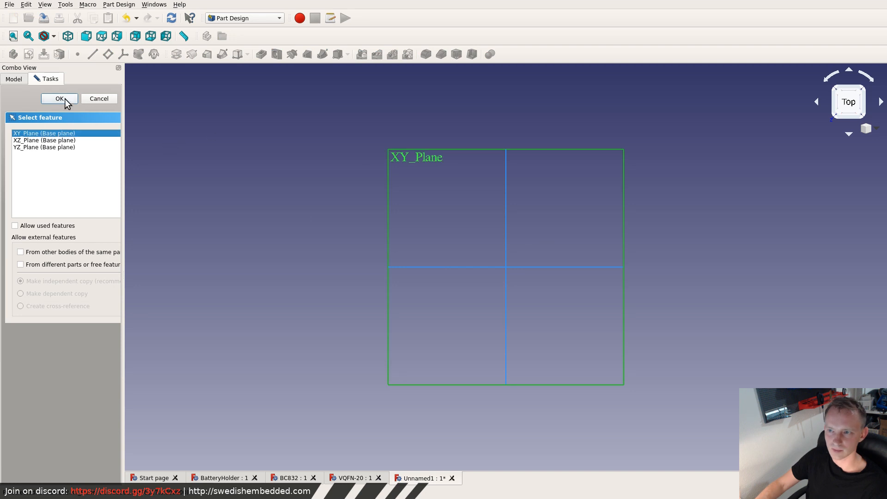
- Switch to Firefox, return to the connector's Mouser product page and open the 1-2178710-0 datasheet
left_click(462, 241)
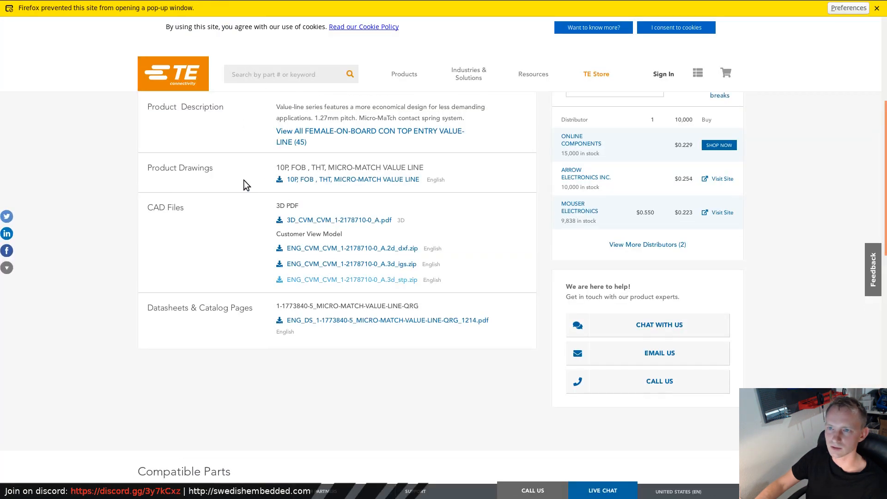
scroll(243, 179, "up", 5)
right_click(8, 25)
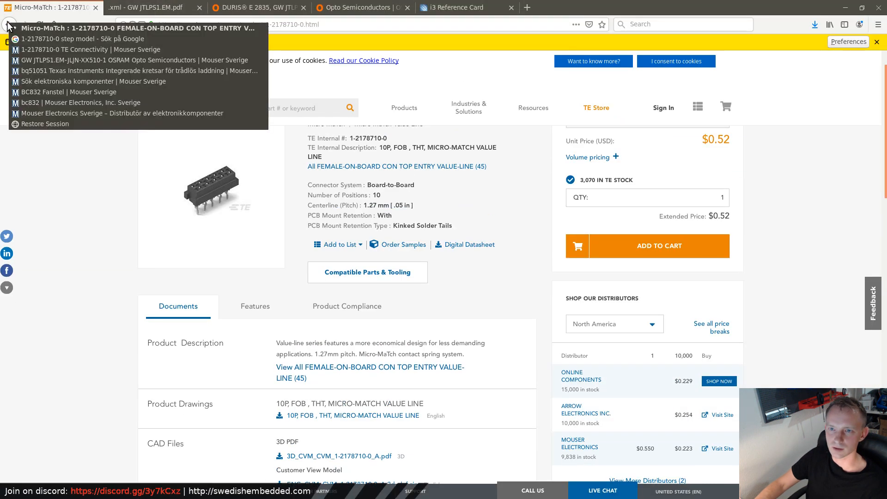
left_click(34, 40)
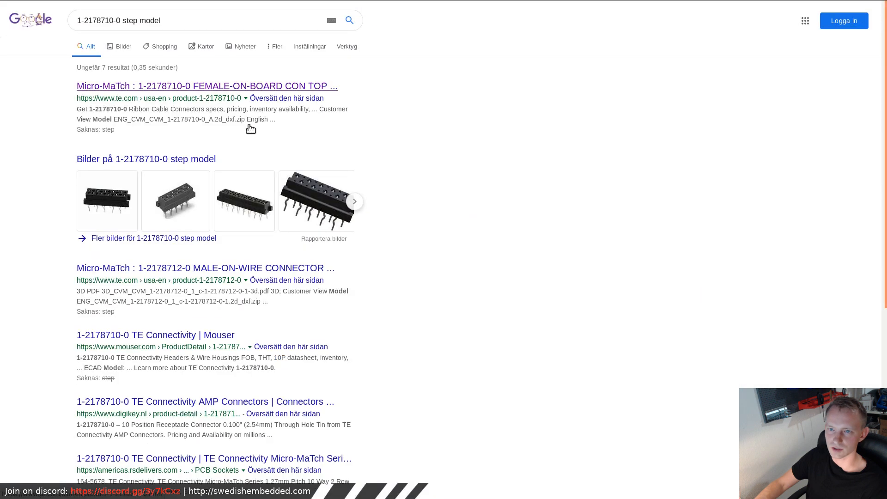
left_click(9, 27)
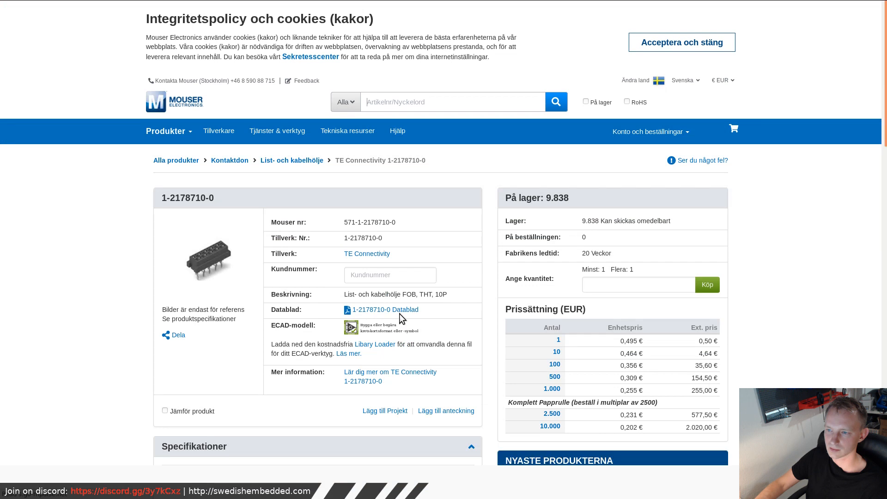
left_click(397, 310)
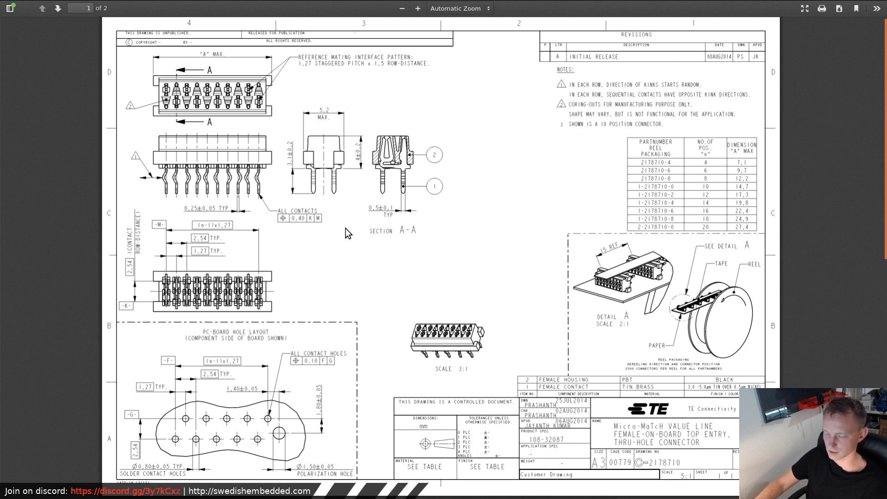
- Place FreeCAD beside the datasheet and close the Footprint Editor, 3D Viewer, Symbol Editor and Pcbnew windows
key("super+f")
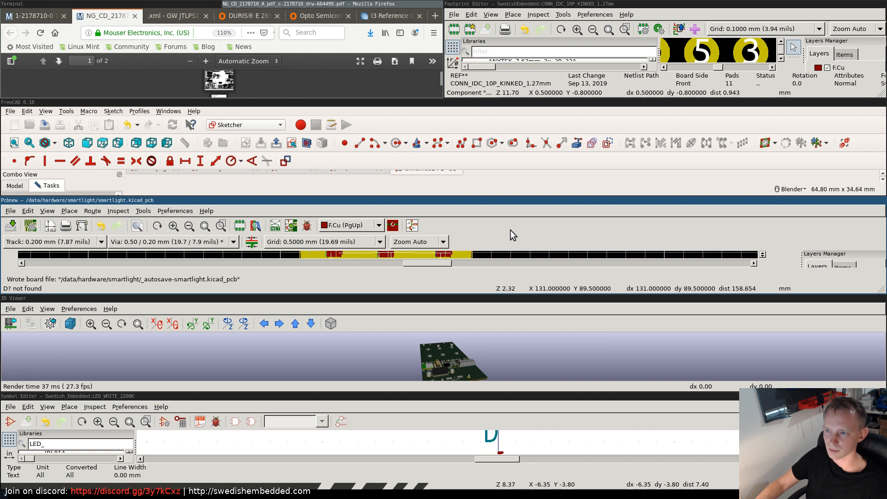
key("super+f")
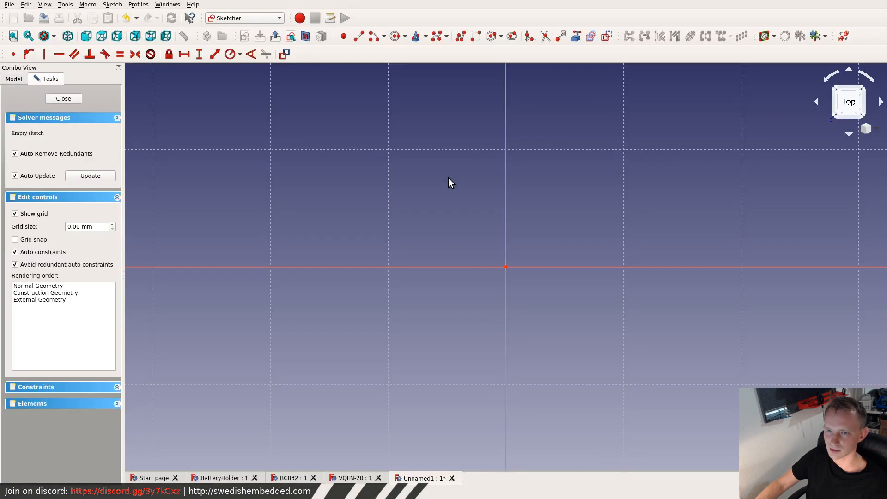
key("super+f")
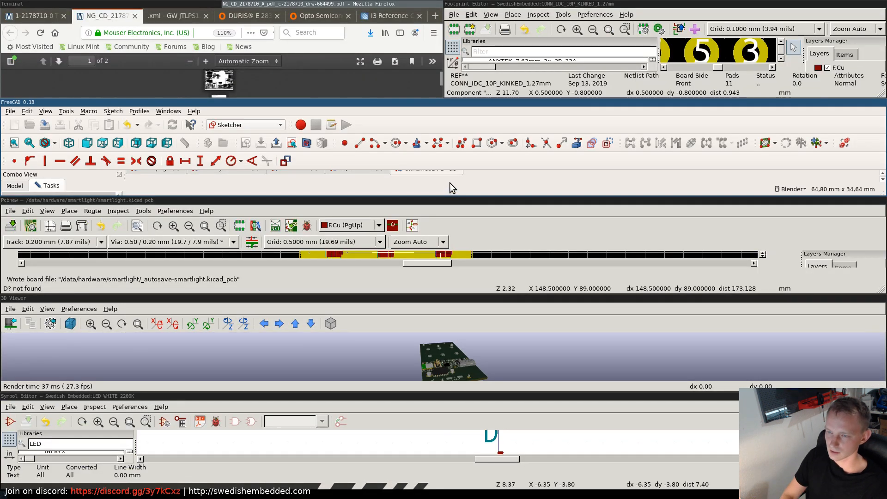
key("super+shift+Left")
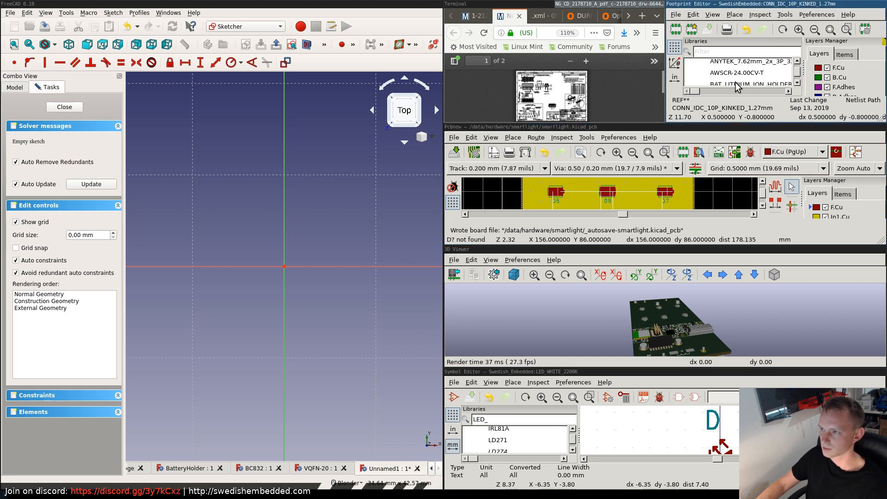
key("super+shift+q")
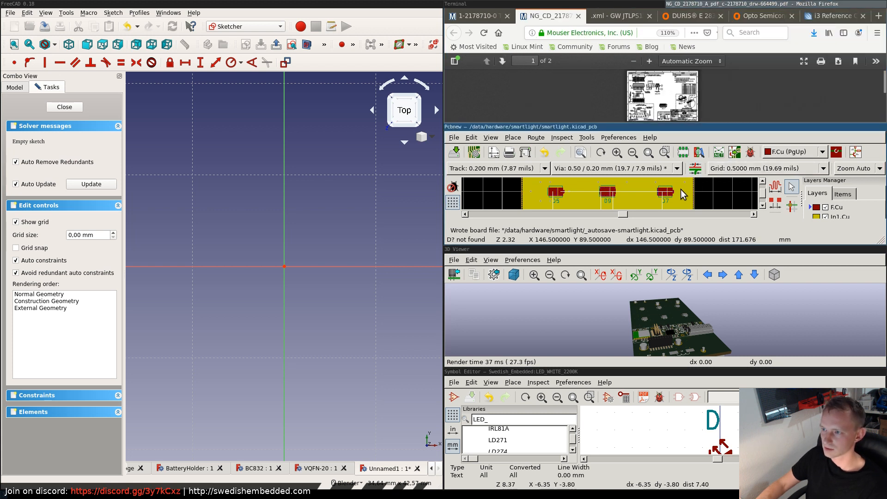
left_click(454, 260)
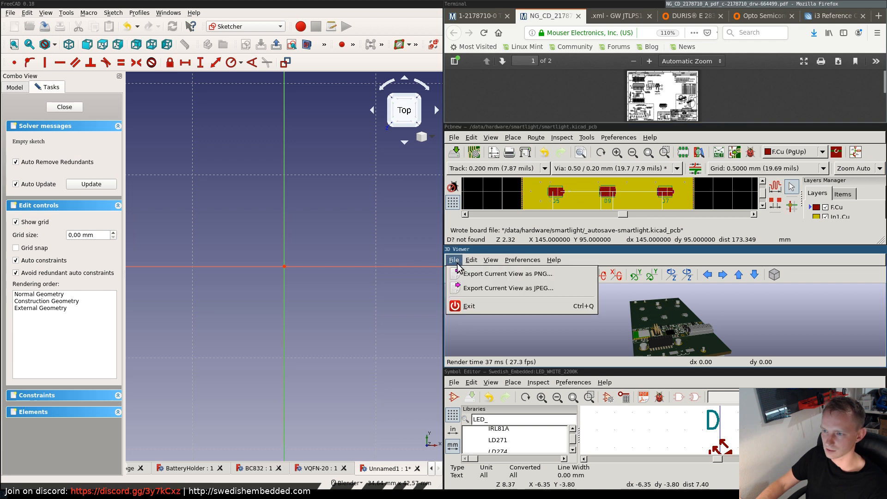
left_click(463, 307)
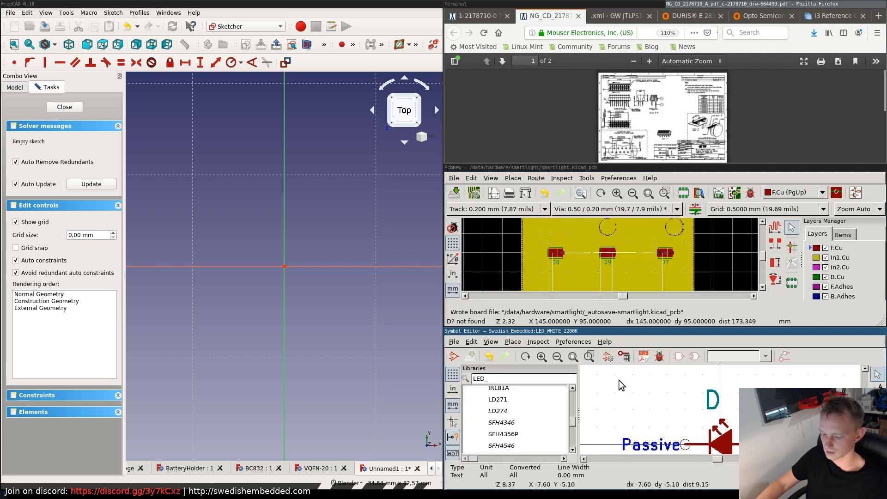
key("super+shift+q")
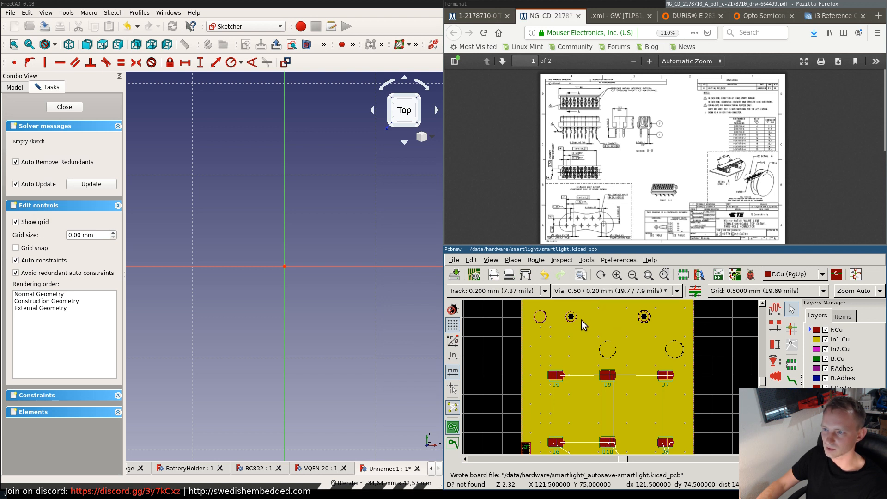
key("super+shift+q")
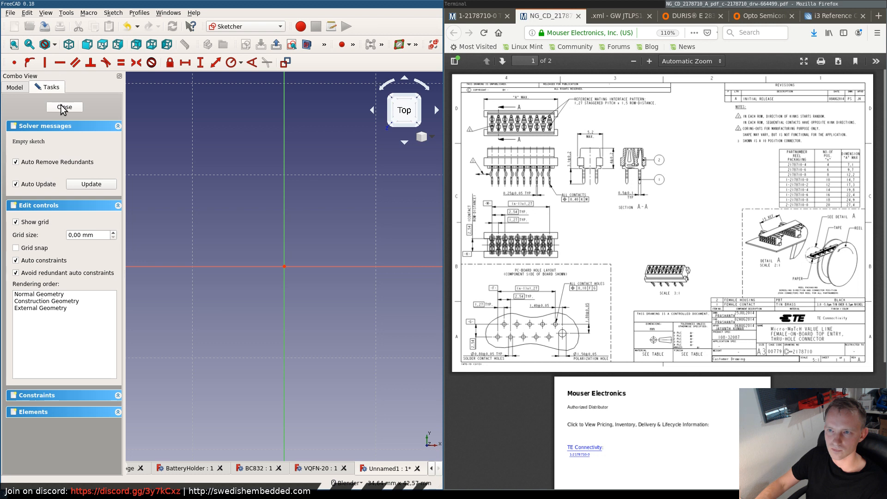
- Rearrange the Sketcher toolbars, with the geometry tools on their own row and the sketch editing tools beside the constraints
key("super+f")
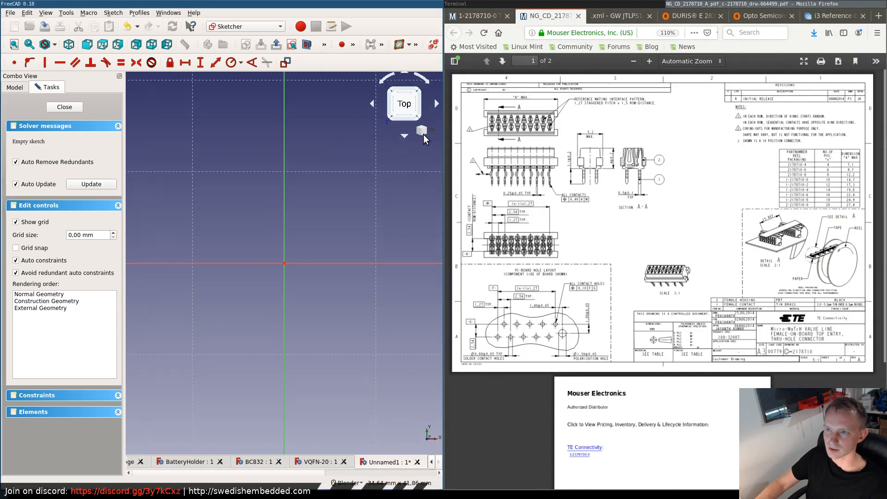
key("super+f")
key("super+f")
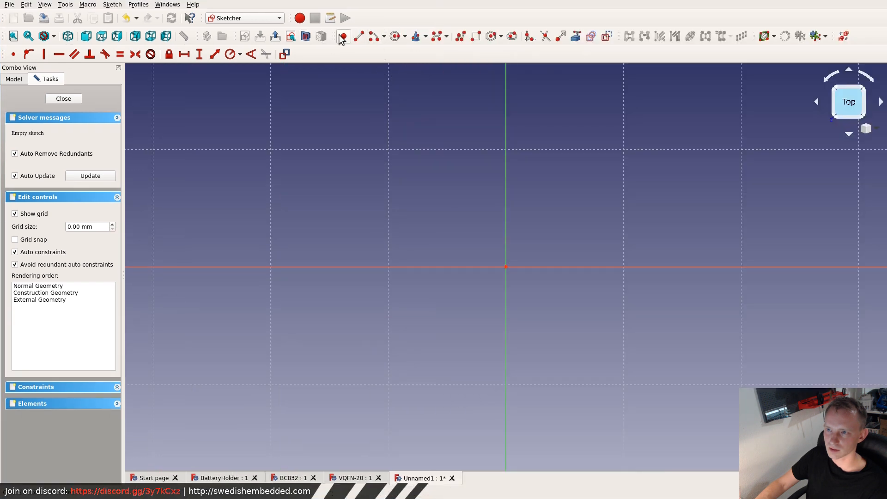
mouse_move(333, 36)
left_mouse_down()
mouse_move(20, 52)
mouse_move(11, 68)
mouse_move(52, 76)
left_mouse_up()
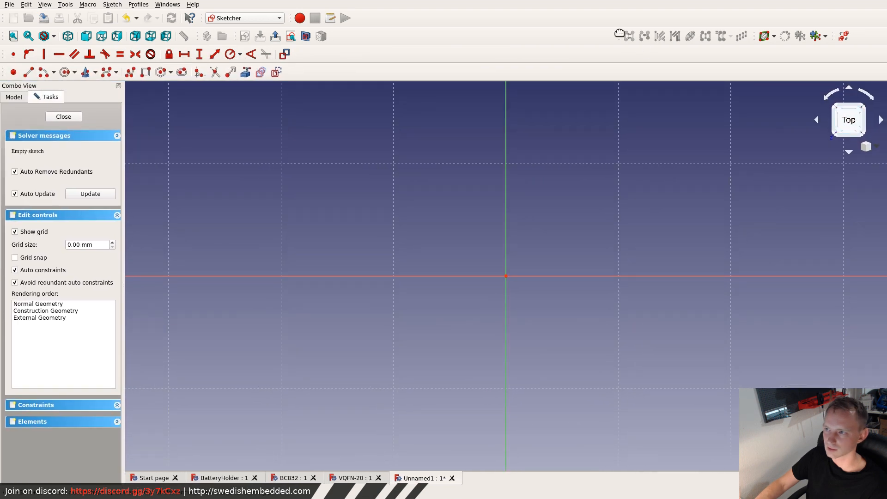
mouse_move(620, 36)
left_mouse_down()
mouse_move(360, 82)
mouse_move(301, 54)
left_mouse_up()
key("super+f")
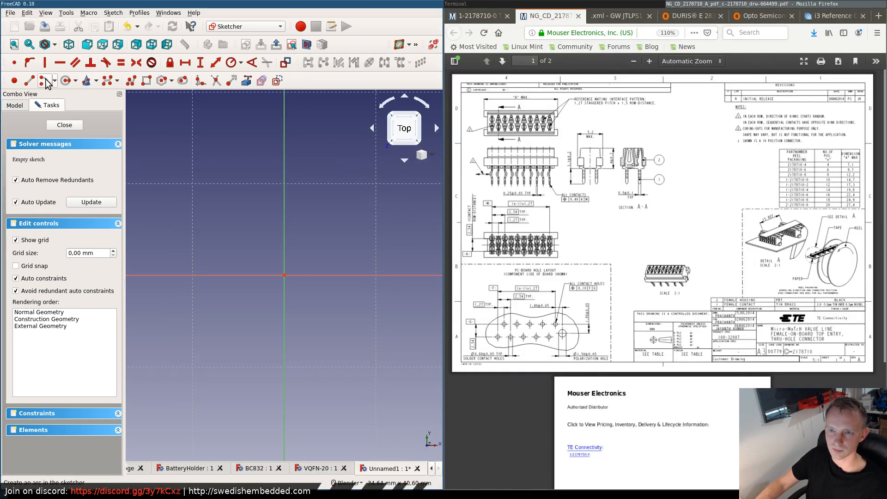
- Sketch a rectangle about 11 mm wide and 18 mm high around the origin, and constrain its width to 14.7 mm
left_click(147, 80)
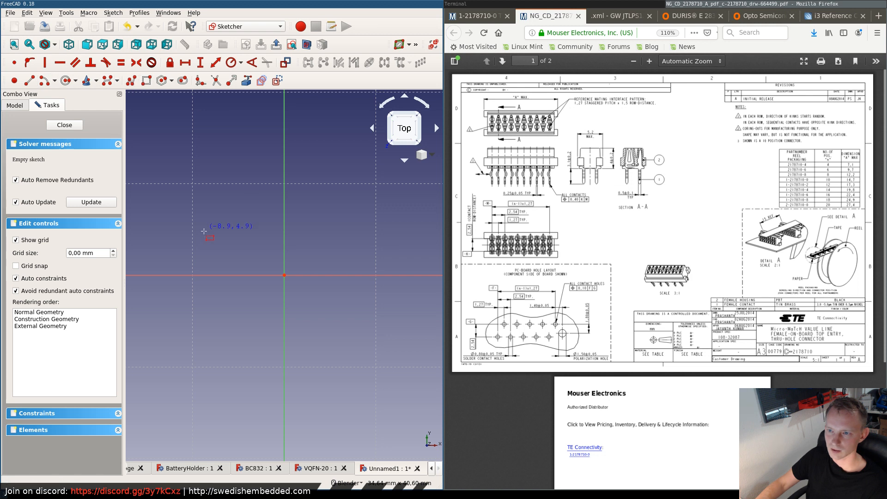
left_click(242, 208)
left_click(343, 370)
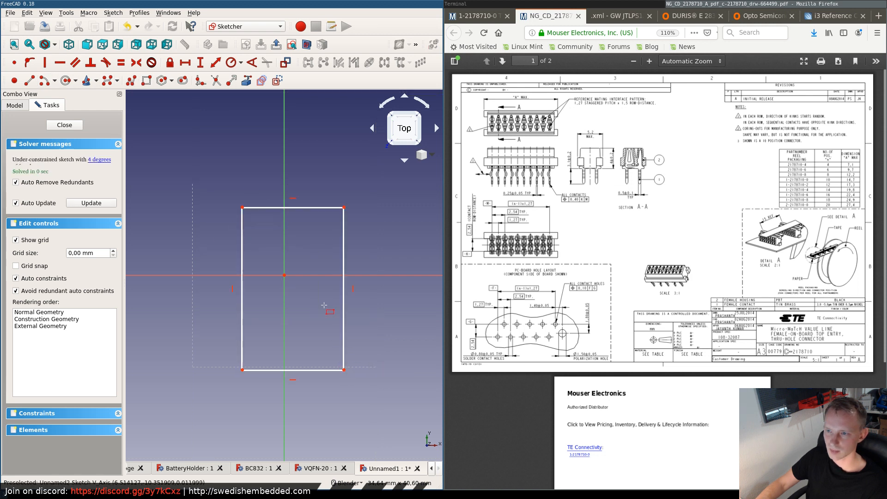
left_click(298, 207)
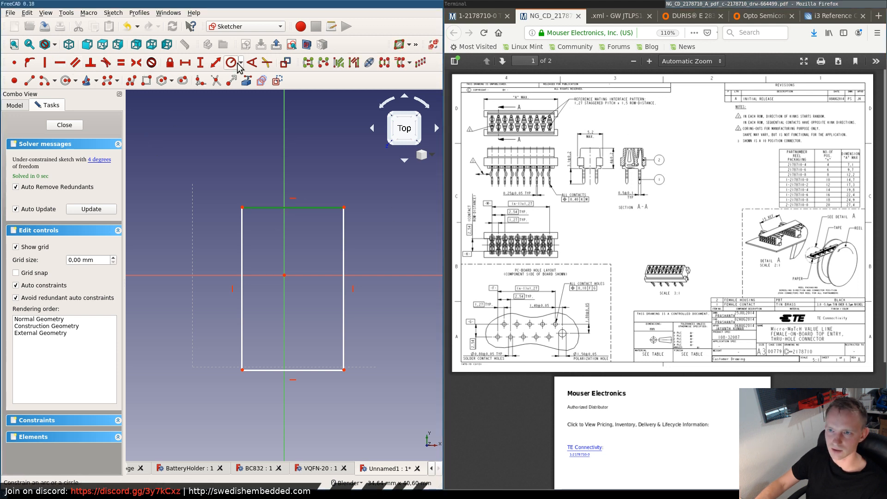
left_click(185, 63)
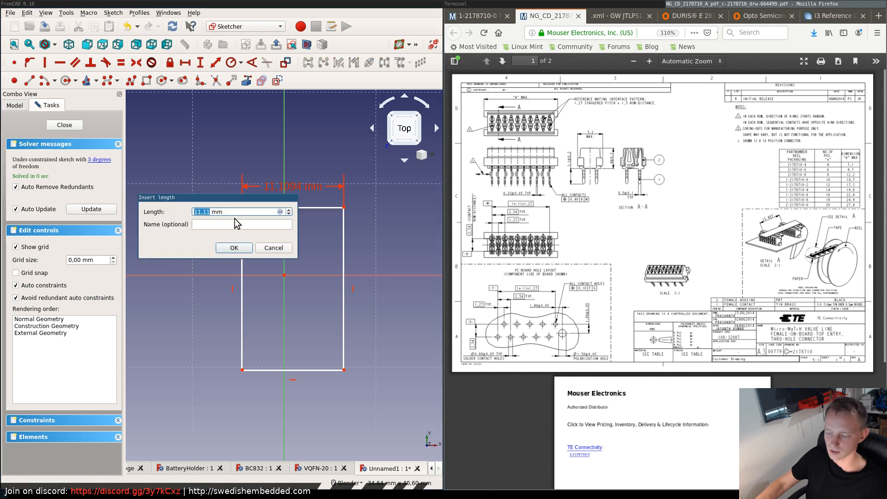
type("14,7")
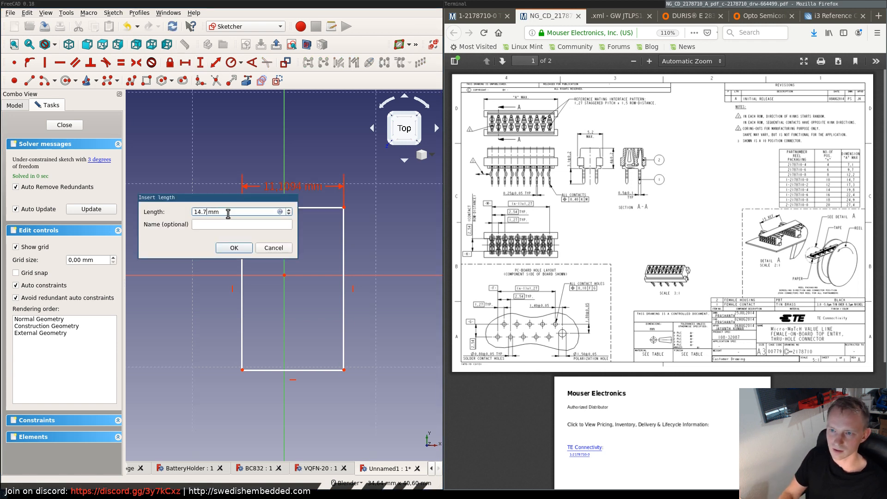
key("Return")
- Constrain the rectangle's height to 5.2 mm and move the whole rectangle up over the origin
left_click(234, 243)
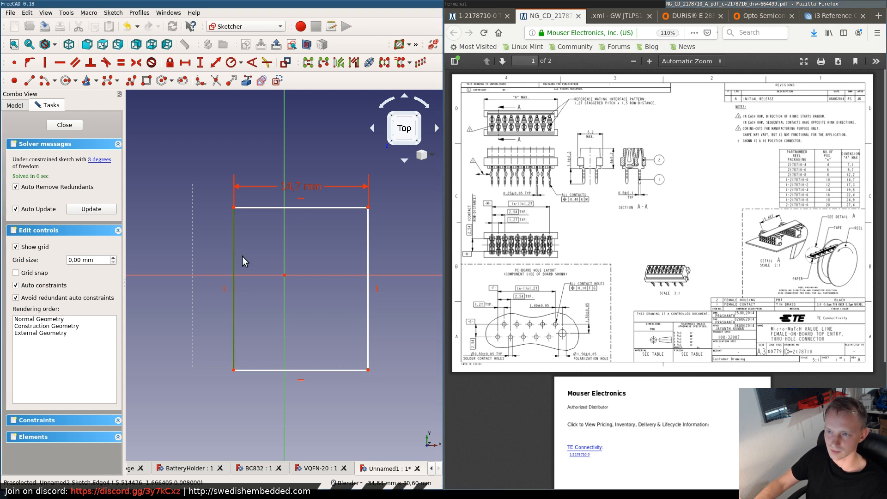
left_click(200, 63)
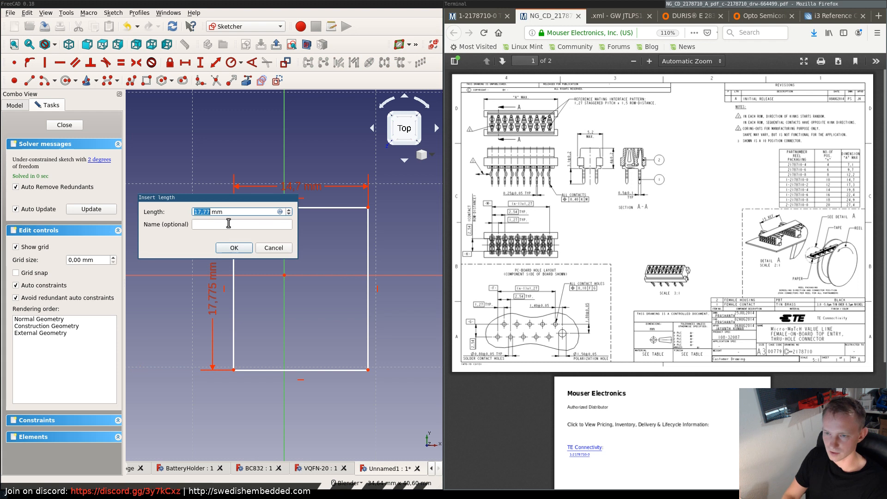
type("5,2")
key("Return")
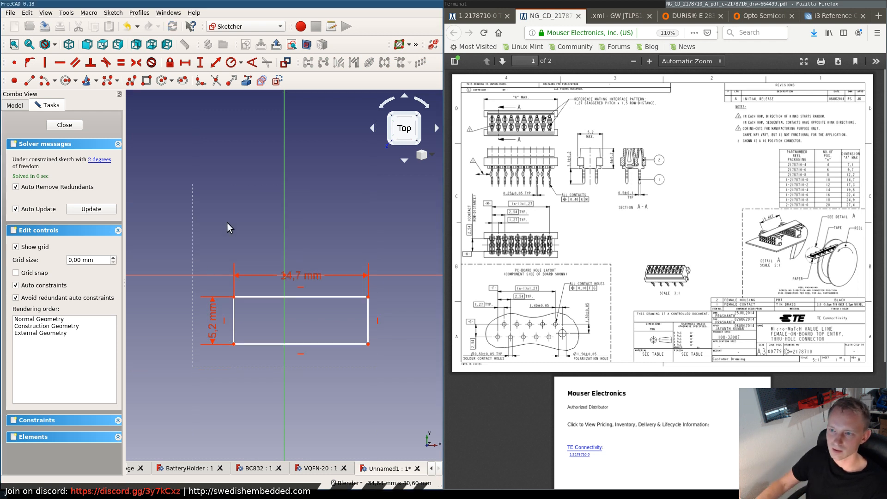
left_click_drag(202, 252, 405, 399)
left_click_drag(292, 297, 279, 253)
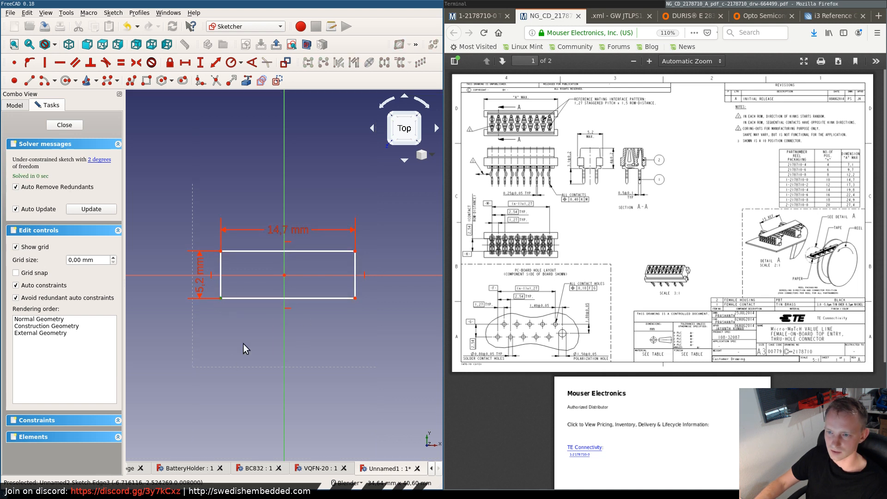
- Constrain the horizontal distance between the rectangle's lower-left corner and the origin to 7.35 mm
left_click(222, 299)
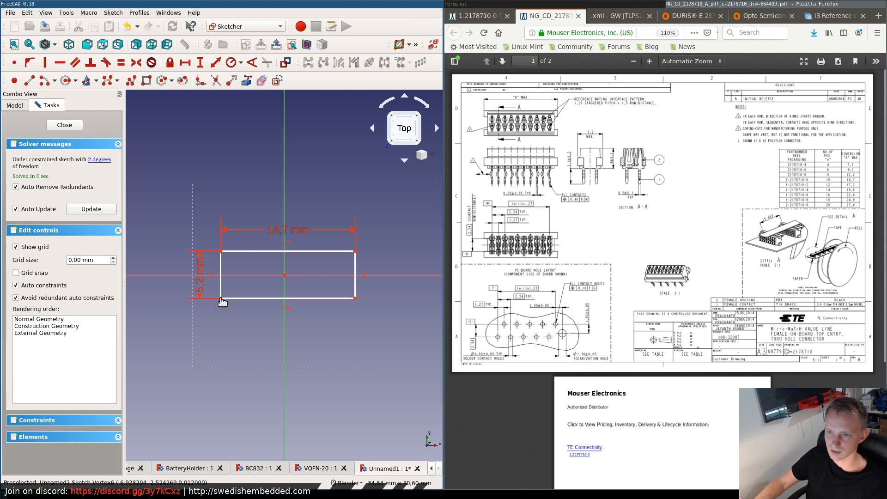
left_click(284, 276)
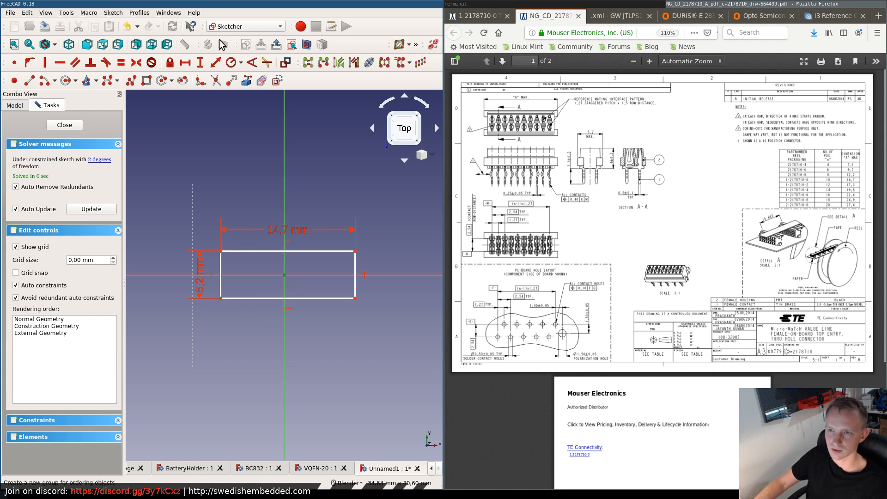
left_click(185, 62)
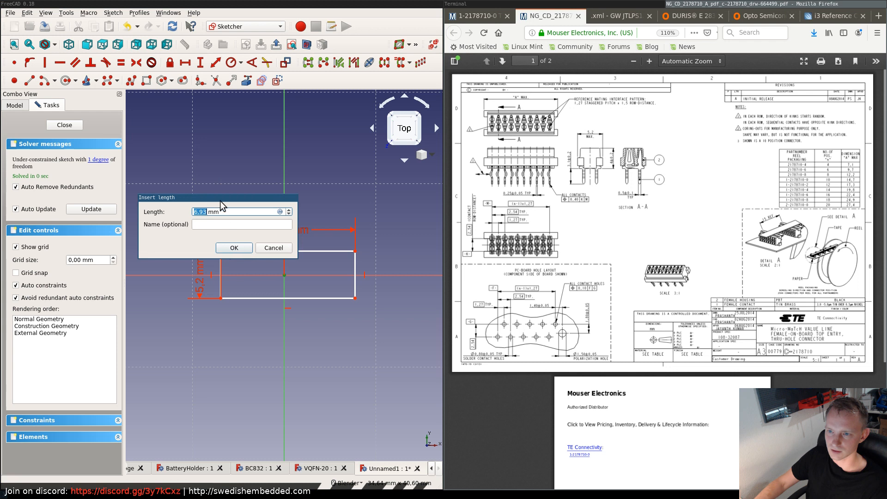
left_click_drag(221, 202, 287, 306)
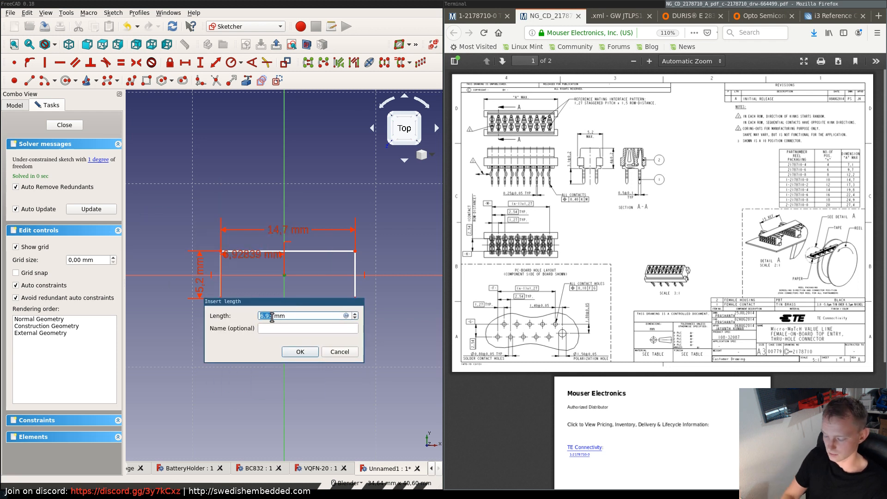
type("7.3")
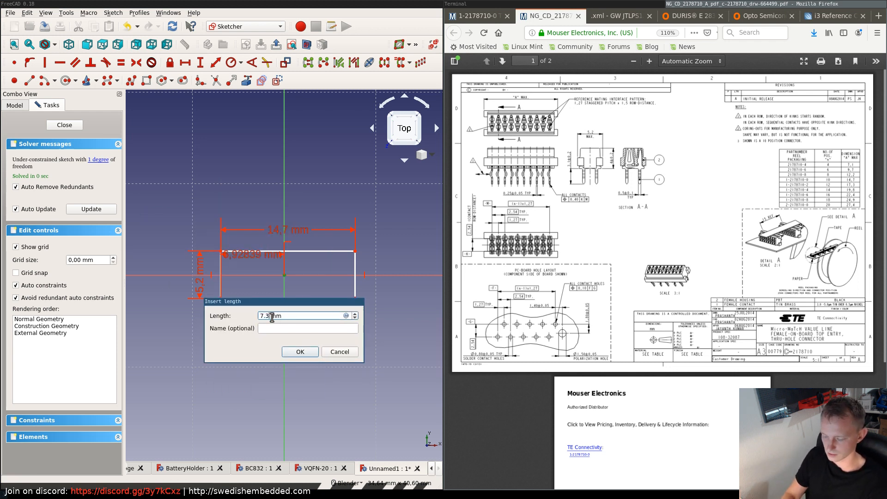
type("5")
key("Return")
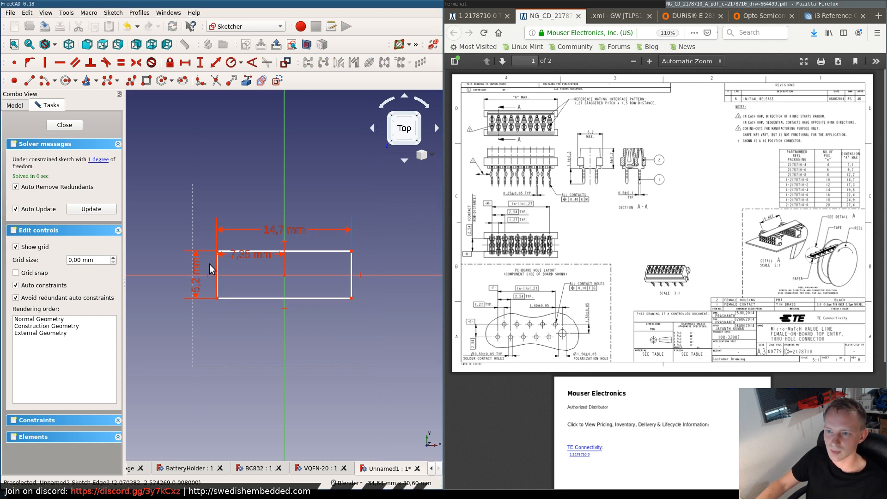
- Constrain the vertical distance from the lower-left corner to the origin to 2.6 mm, and place both offset dimensions outside the rectangle
left_click(218, 298)
left_click(284, 275)
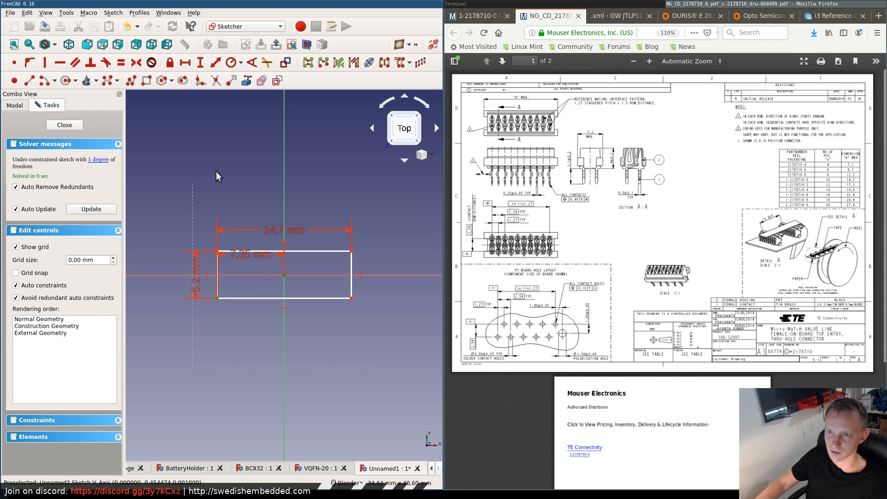
left_click(201, 62)
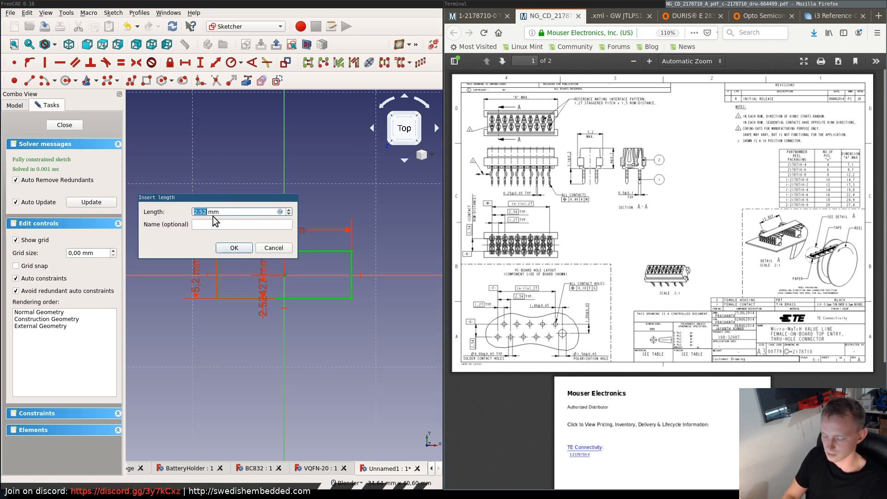
type("2.6")
key("Return")
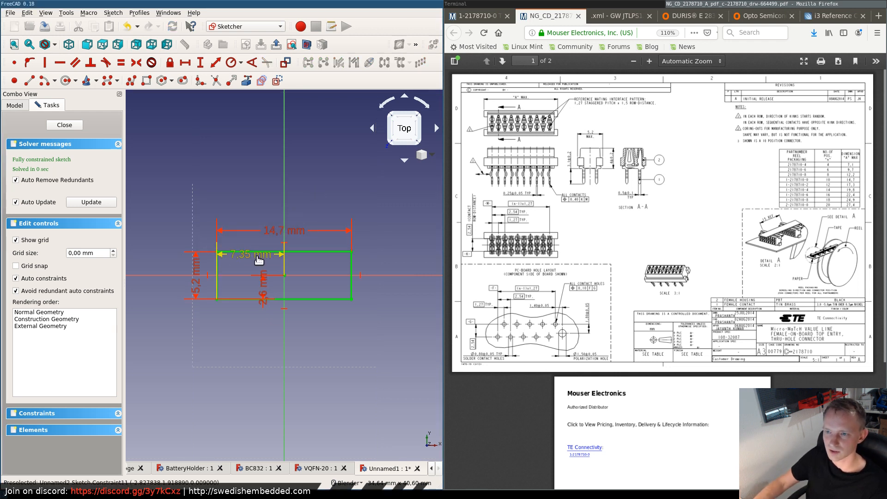
left_click_drag(250, 254, 264, 207)
left_click_drag(264, 291, 159, 283)
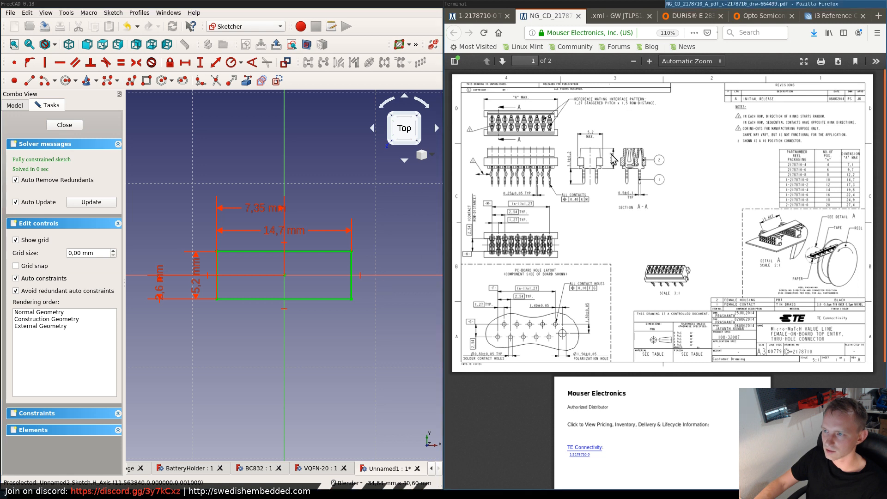
- Save the document as 10P_Kinked_IDC in the FreeCAD folder of kicad-swe-library
key("ctrl+s")
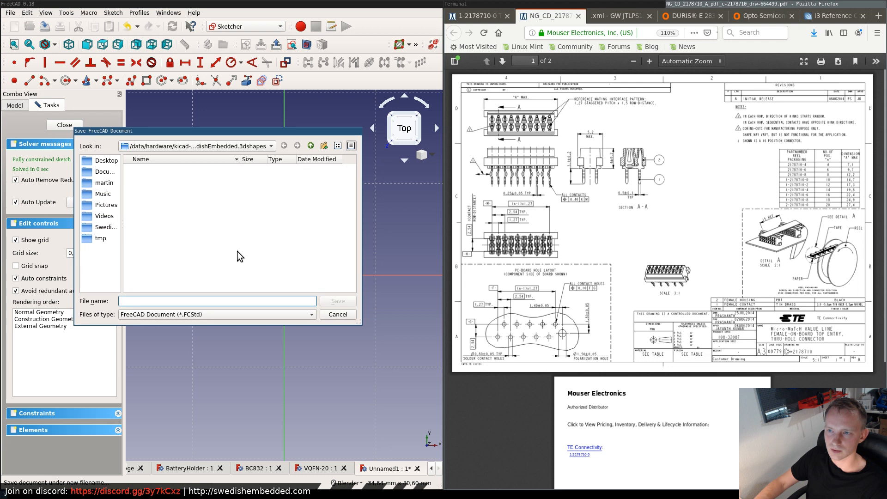
left_click(310, 146)
double_click(149, 168)
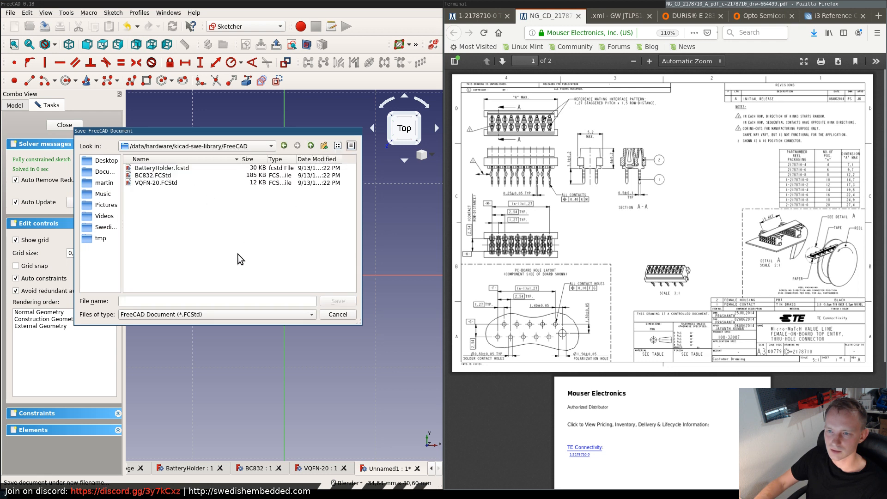
left_click(167, 300)
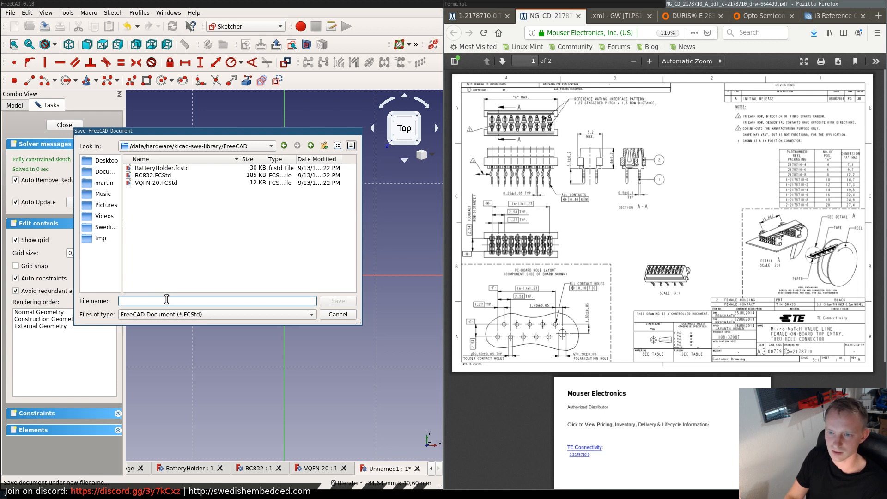
type("10P_Kinked_")
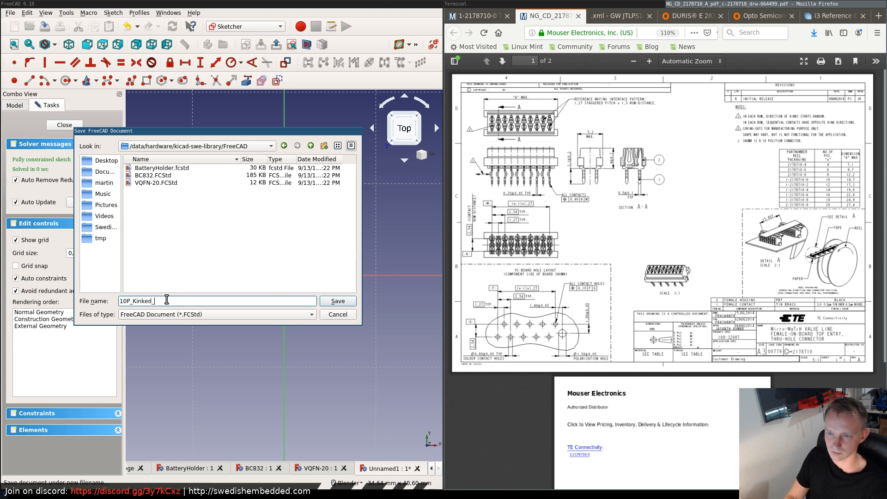
key("BackSpace")
key("BackSpace")
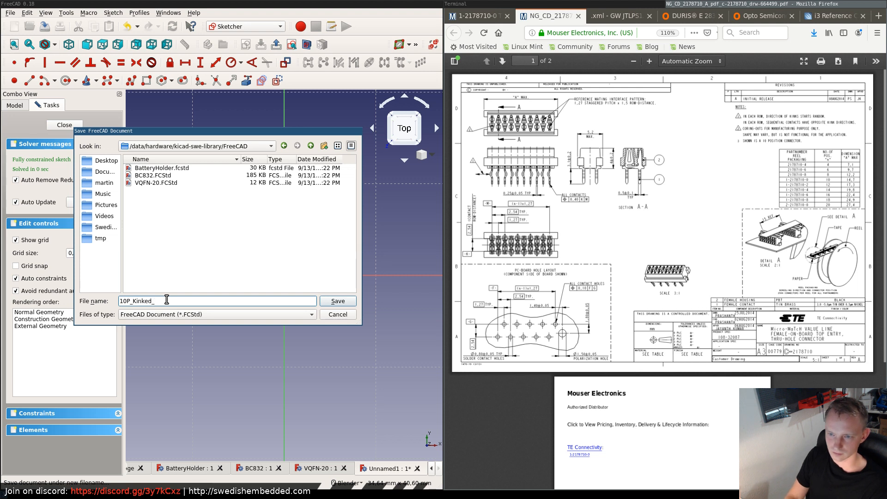
type("IDC")
key("Return")
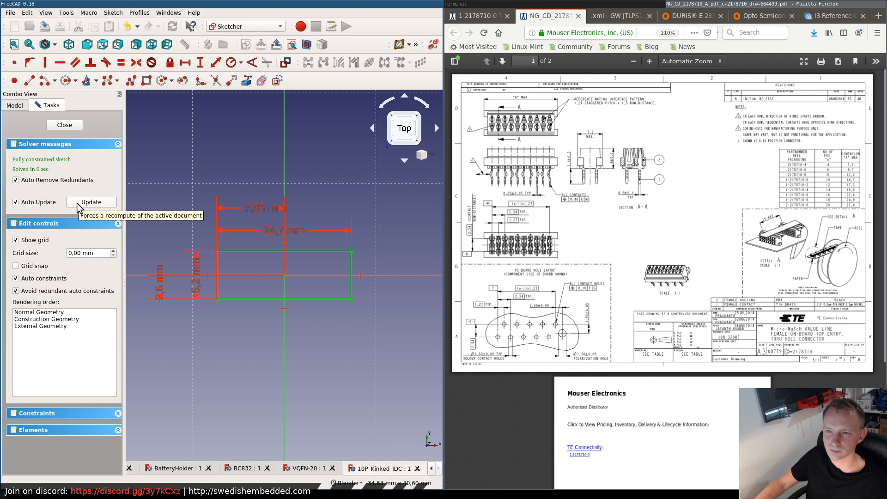
- Close the sketch and pad the rectangle to a length of 2 mm, enlarging the datasheet drawing to 70% for reference
left_click(65, 125)
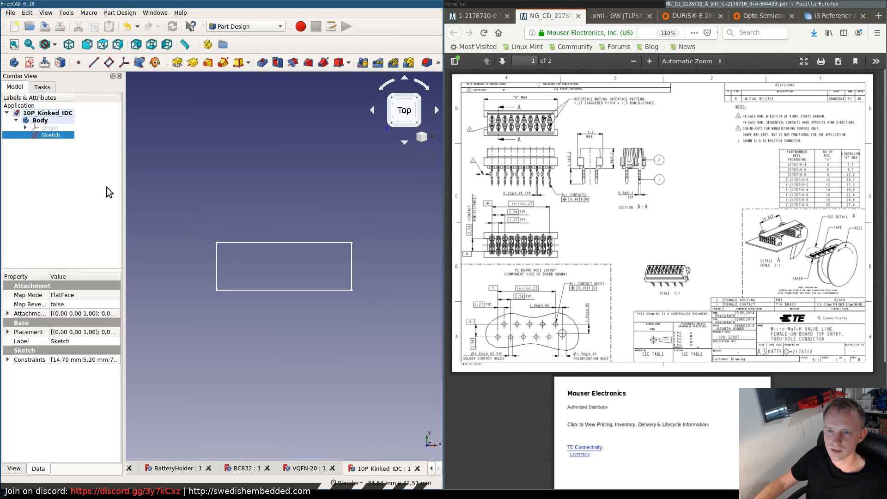
left_click(178, 62)
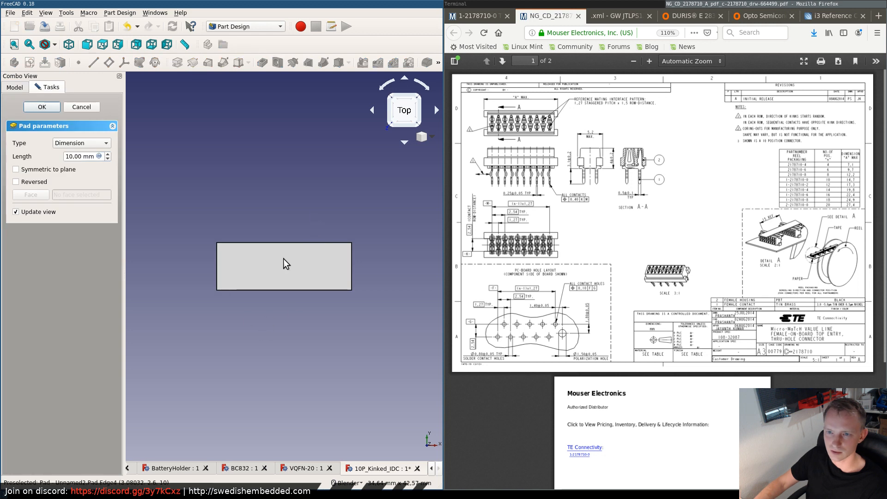
left_click(83, 157)
double_click(83, 157)
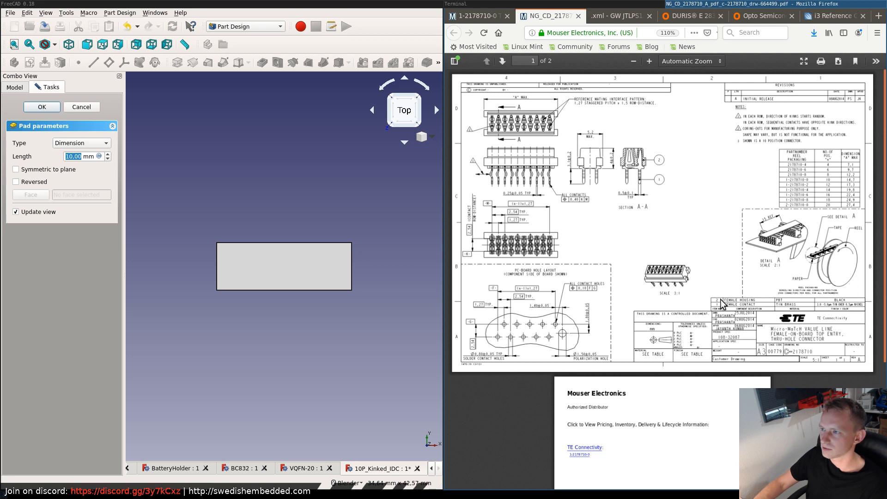
left_click(649, 60)
left_click(649, 61)
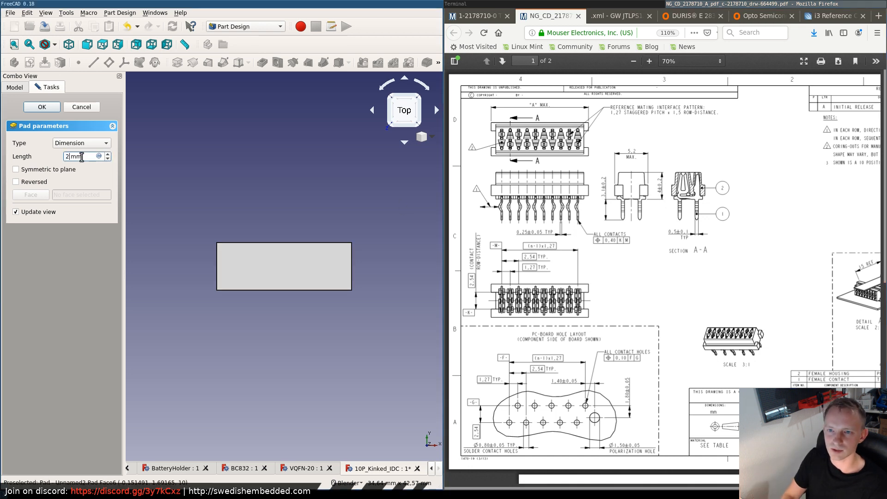
key("Return")
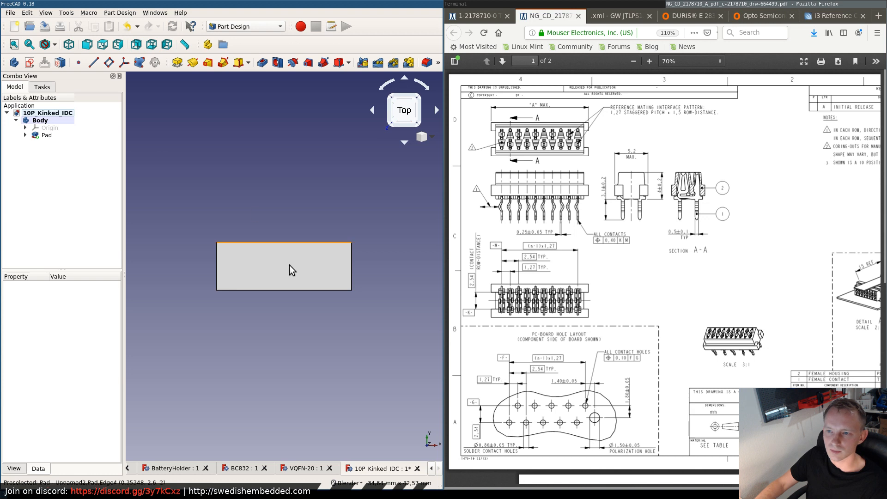
- Create a datum plane attached to the pad's top face in Plane face mode with zero offset
middle_click_drag(273, 337, 214, 194)
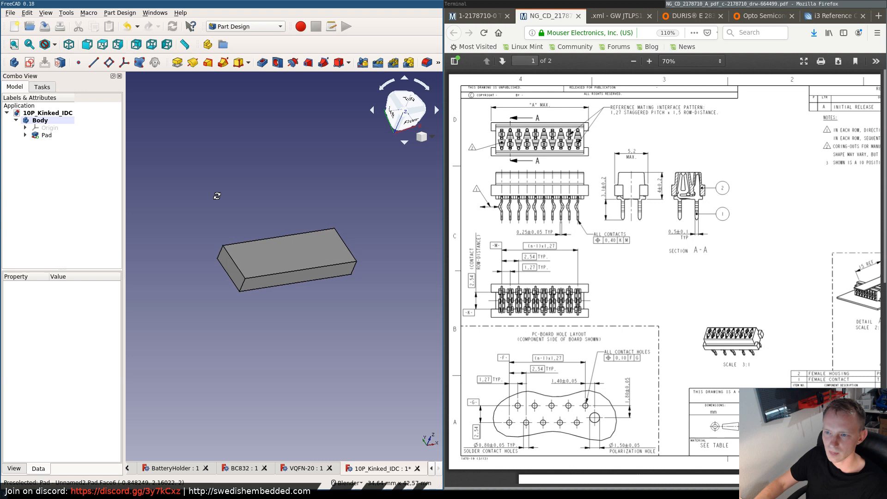
left_click(278, 260)
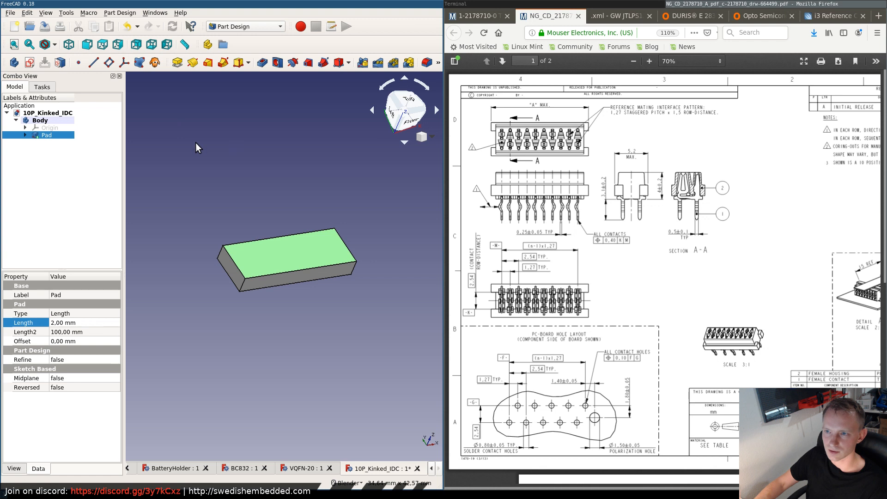
left_click(109, 63)
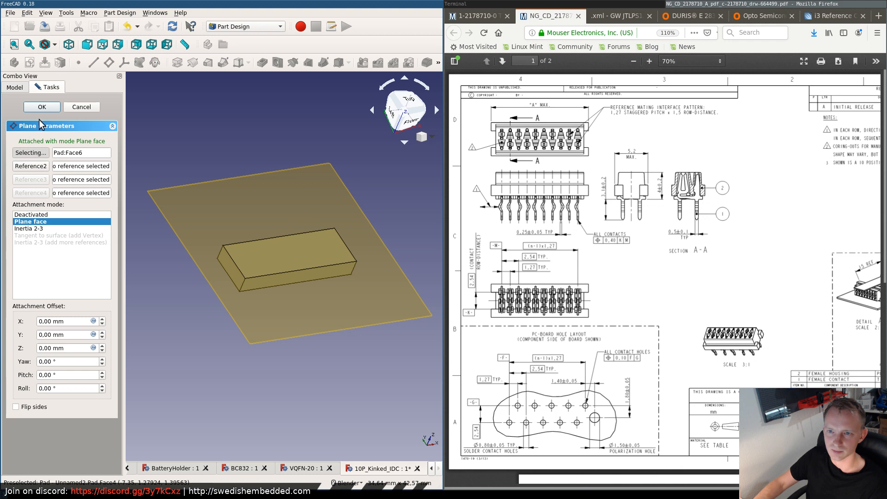
left_click(42, 107)
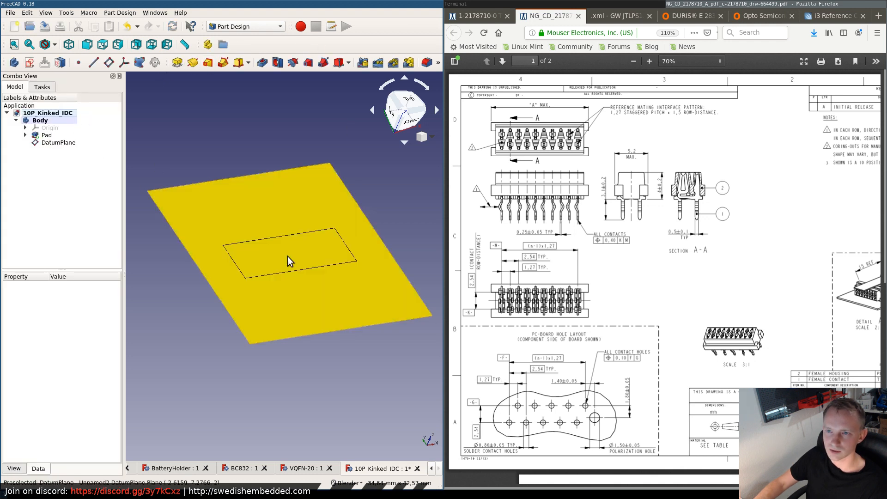
- Start a new sketch on the datum plane at the pad's top face
left_click(29, 62)
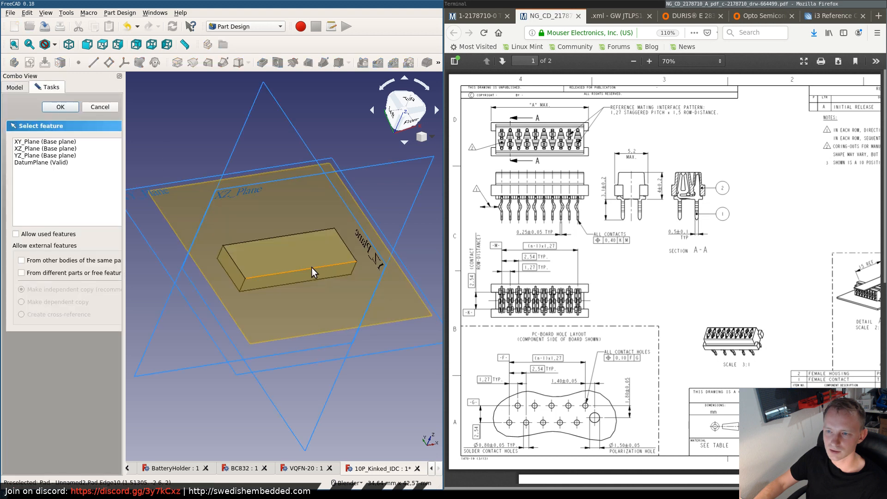
left_click(272, 318)
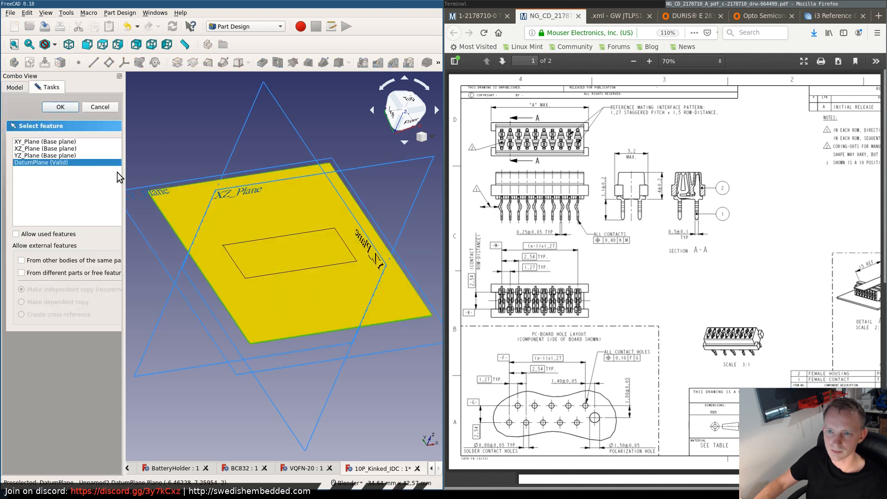
left_click(58, 107)
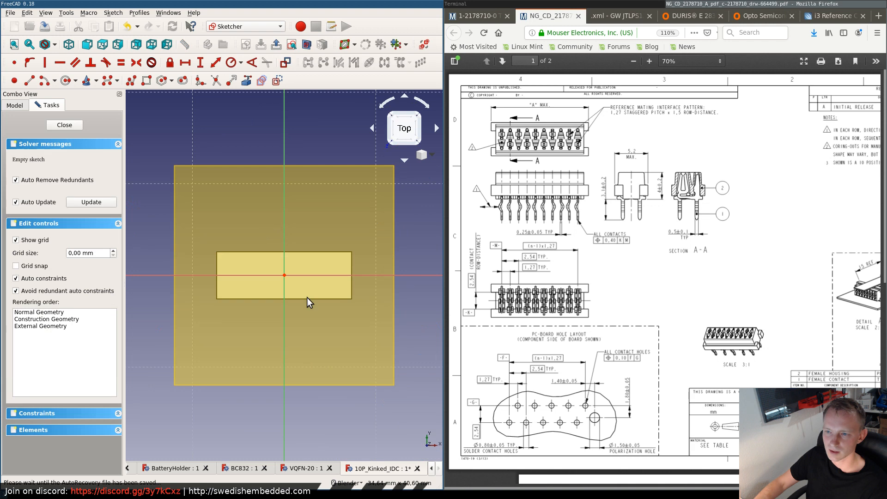
- Draw a narrow upright rectangle across the pad's left edge and constrain its height to 2.54 mm
scroll(268, 271, "up", 4)
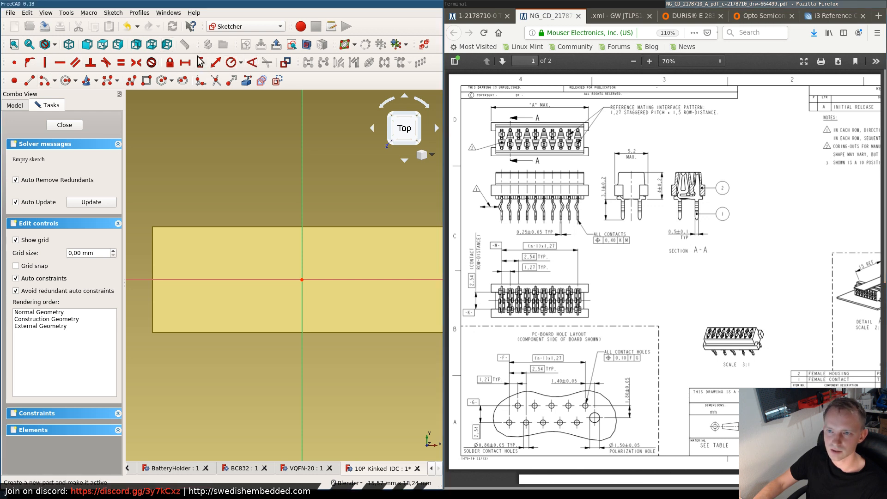
left_click(147, 80)
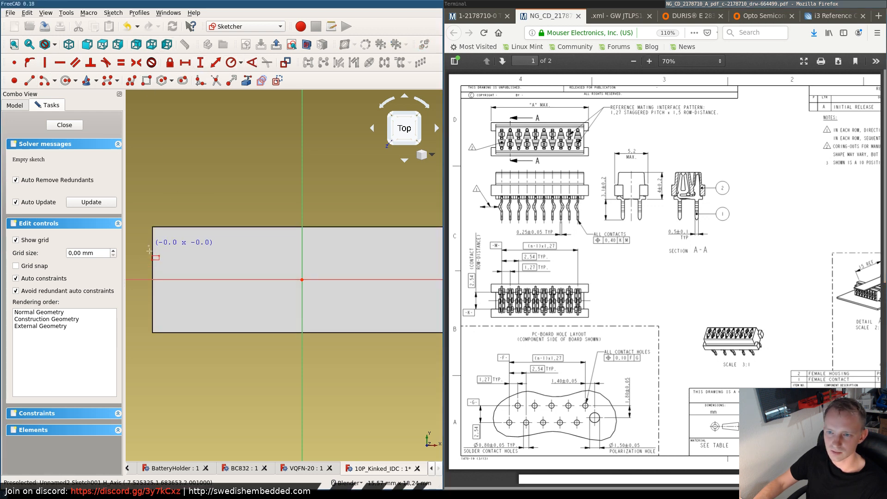
left_click(166, 310)
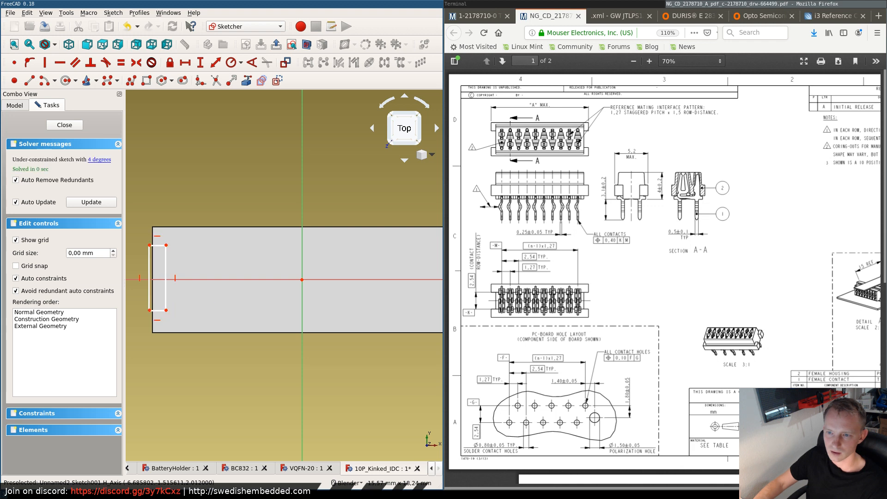
left_click(149, 273)
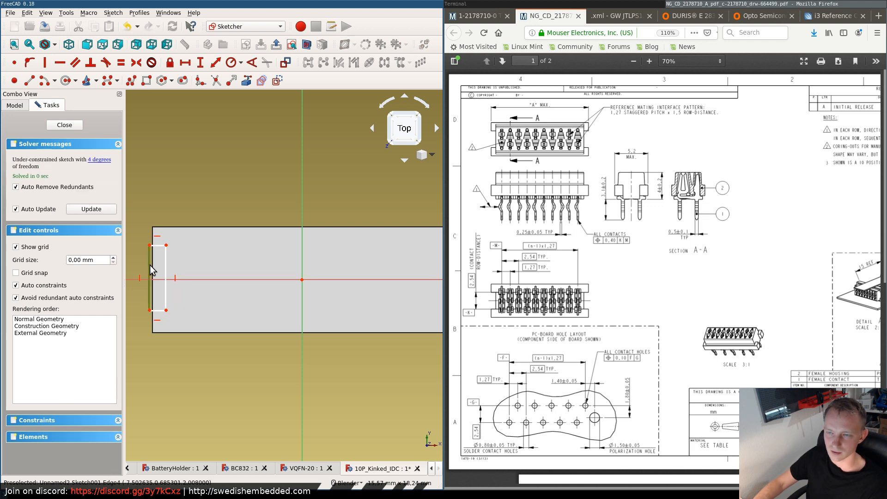
left_click(201, 63)
type("2")
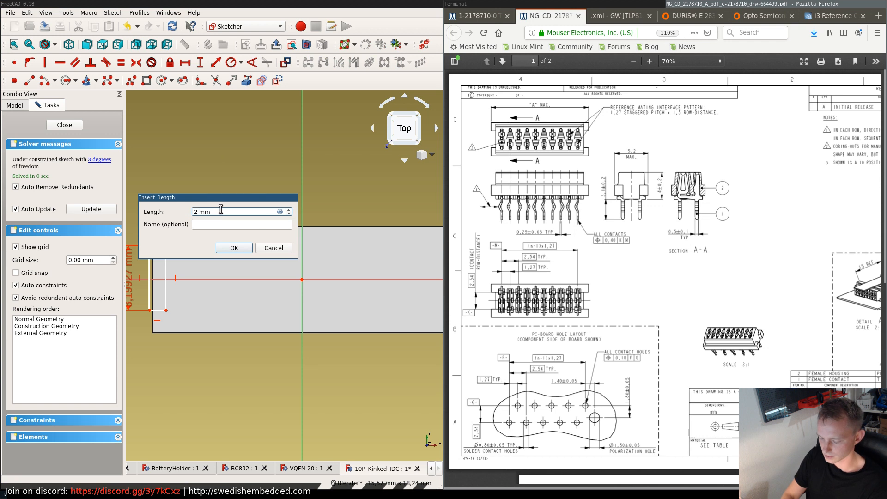
type(",54")
key("Return")
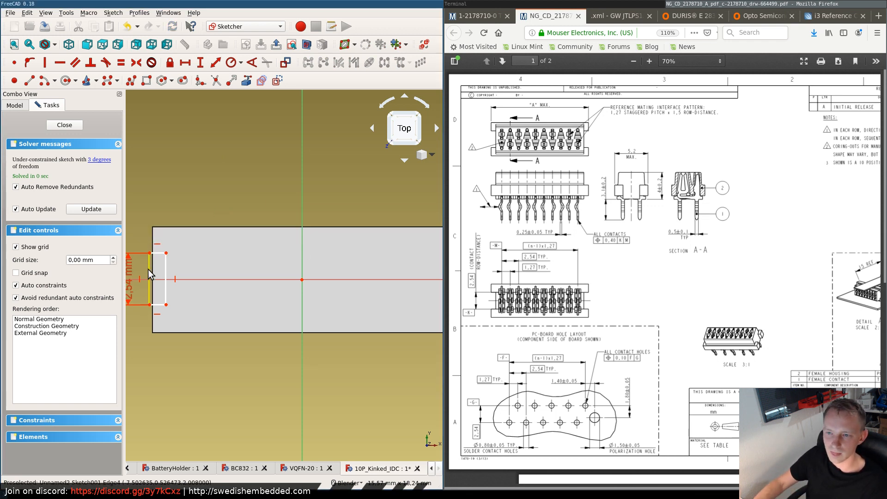
- Make the left rectangle's two outer corners symmetric about the horizontal axis
scroll(150, 275, "down", 2)
scroll(130, 276, "up", 3)
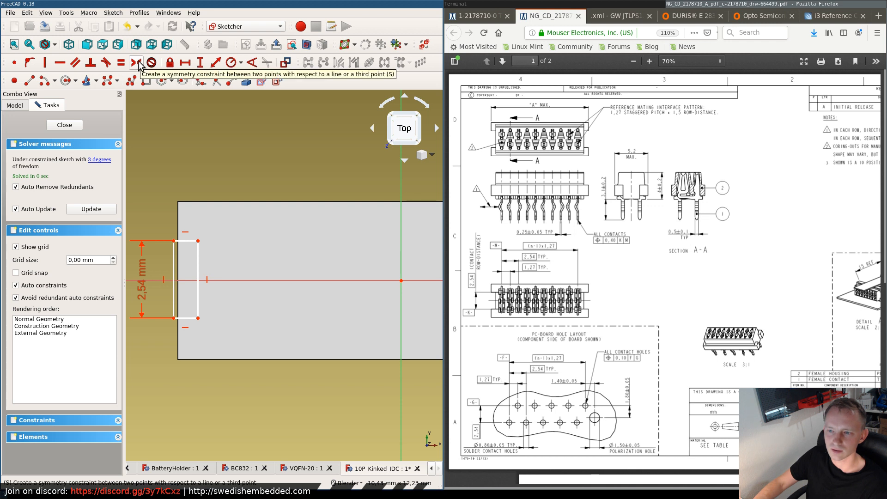
left_click(293, 281)
left_click(173, 241)
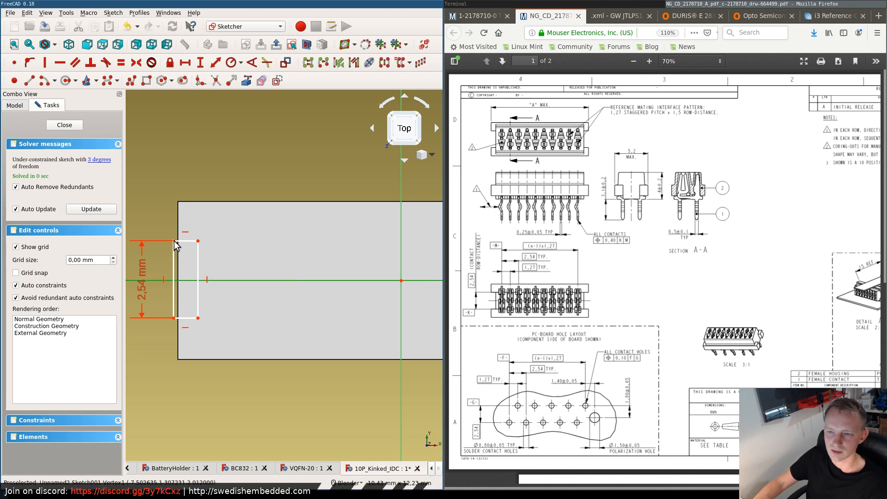
left_click(174, 318)
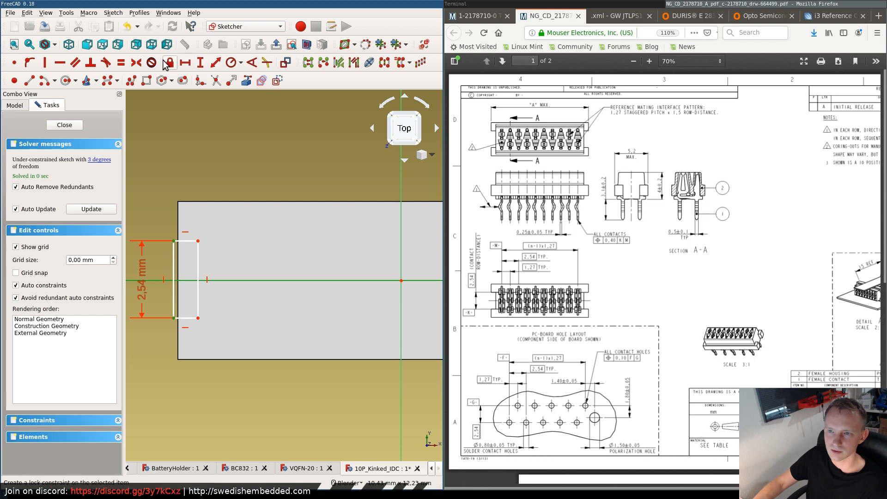
left_click(136, 62)
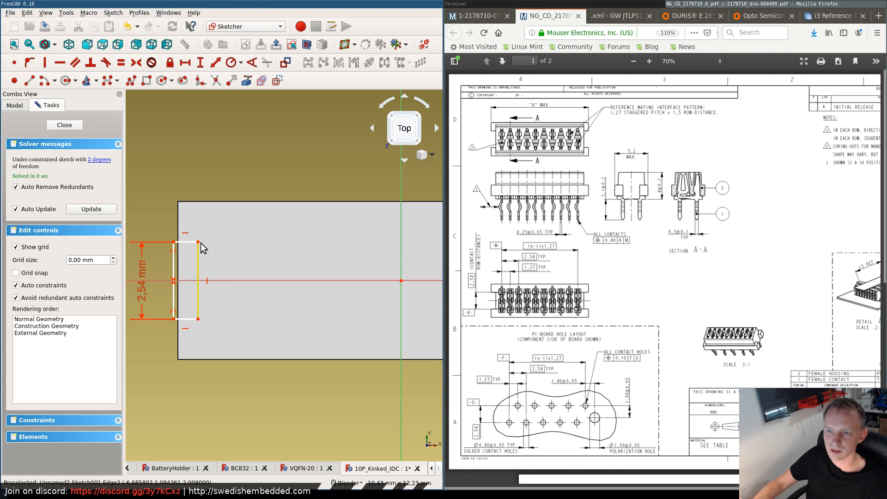
left_click_drag(194, 238, 219, 354)
left_click_drag(199, 318, 201, 308)
scroll(216, 279, "down", 4)
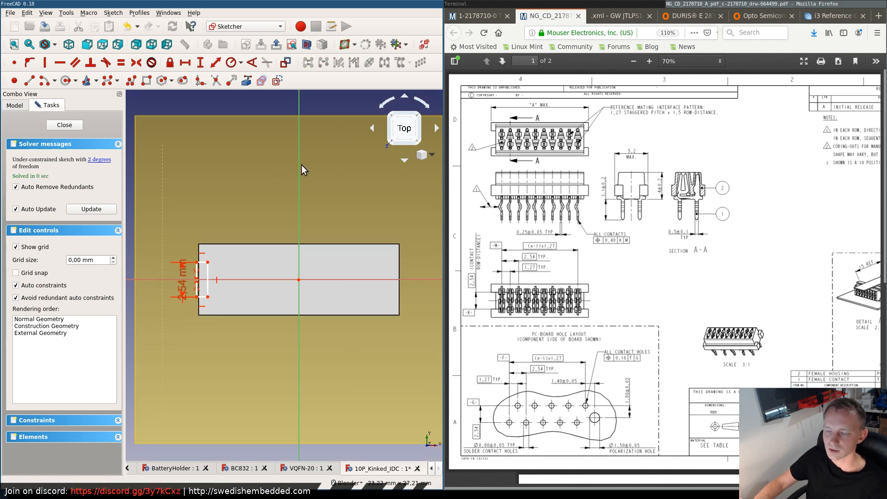
left_click_drag(228, 325, 242, 339)
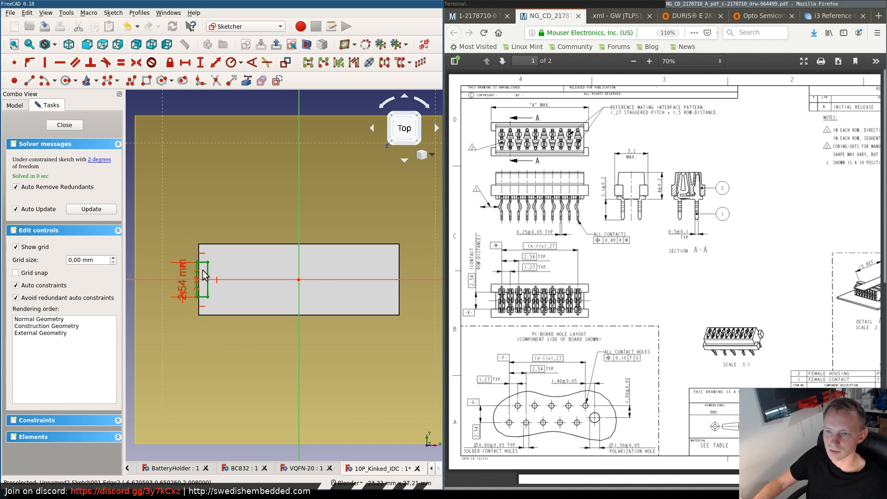
right_click(203, 271)
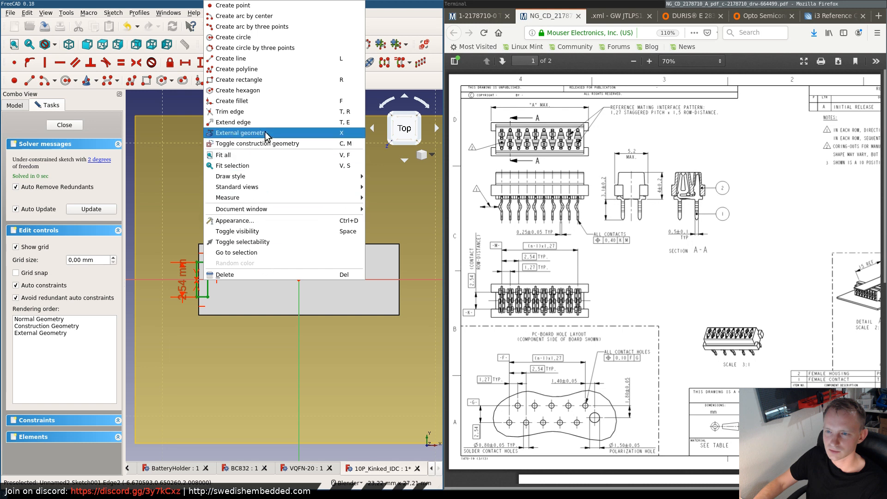
left_click(190, 186)
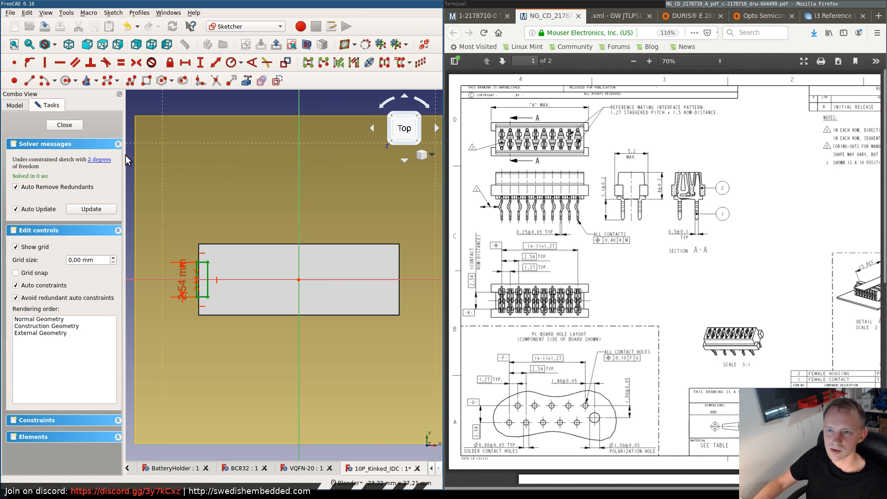
left_click(28, 13)
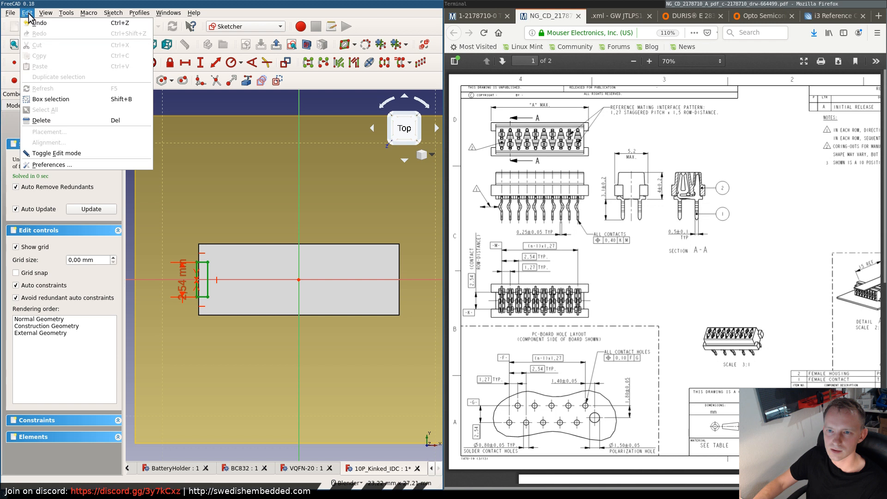
left_click(183, 198)
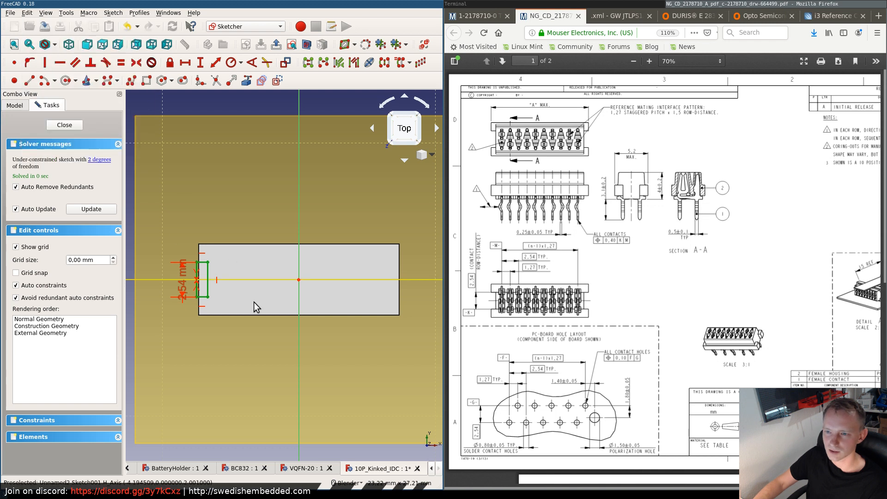
left_click(171, 182)
- Draw a second narrow rectangle across the pad's right edge and constrain its height to 2.54 mm
left_click(146, 81)
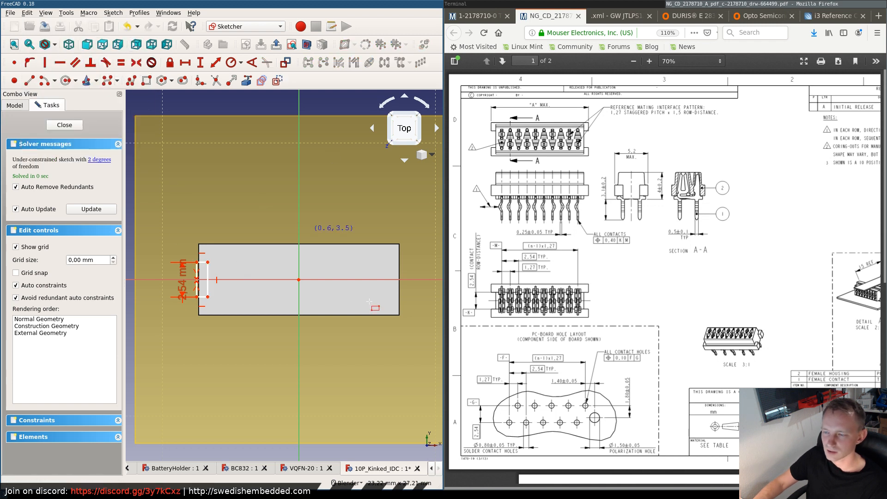
left_click(403, 262)
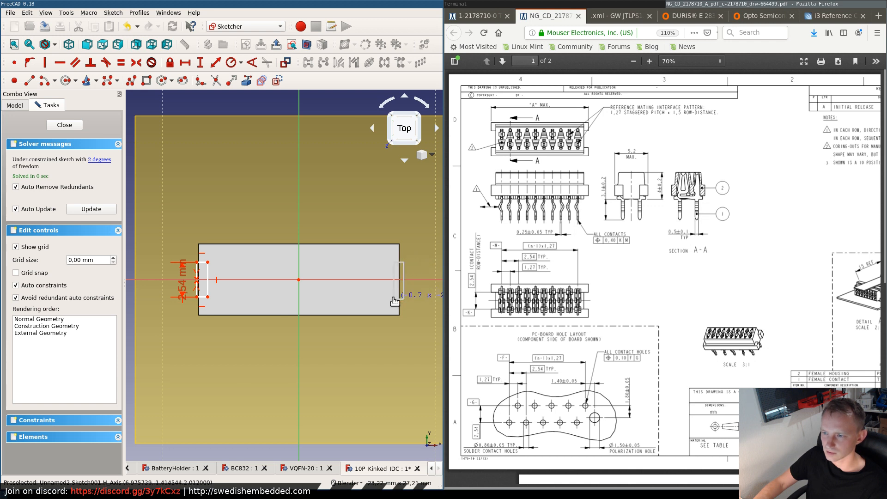
key("Escape")
left_click(404, 272)
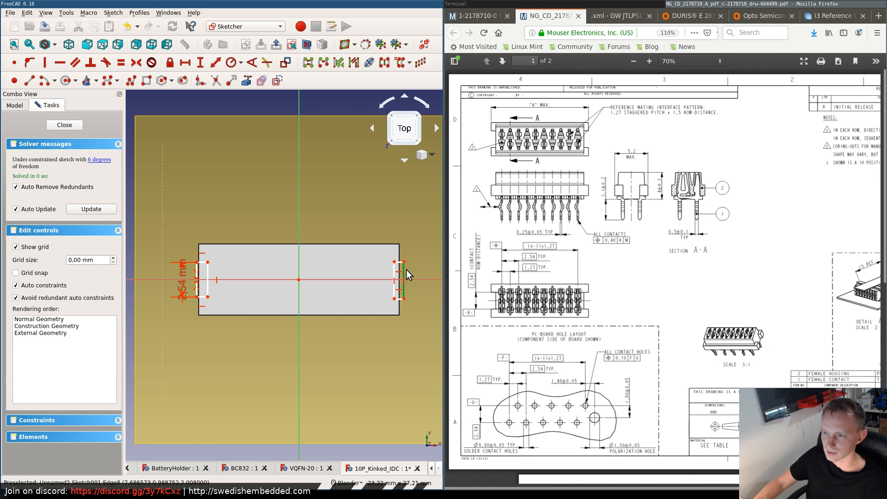
key("e")
left_click(267, 239)
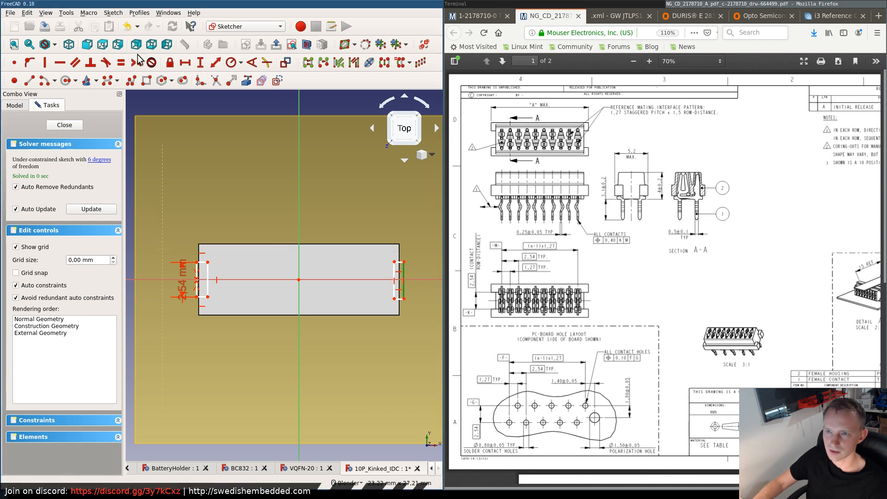
type("i")
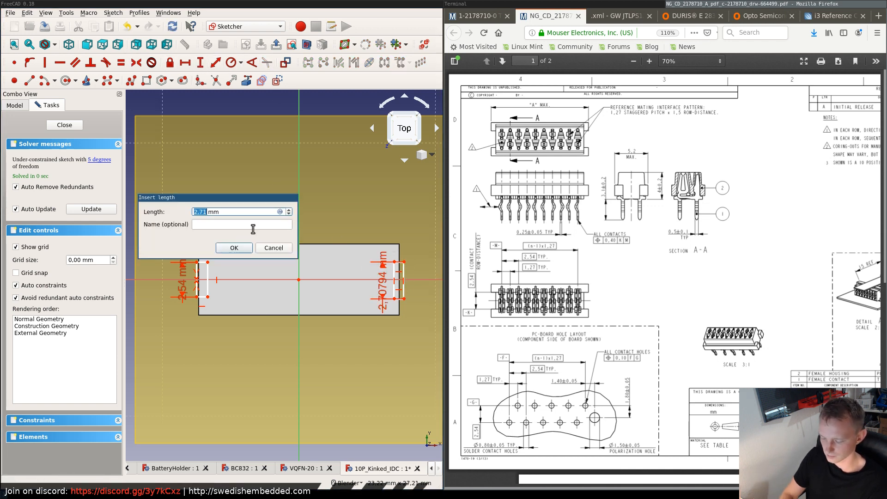
type("2.54")
key("Return")
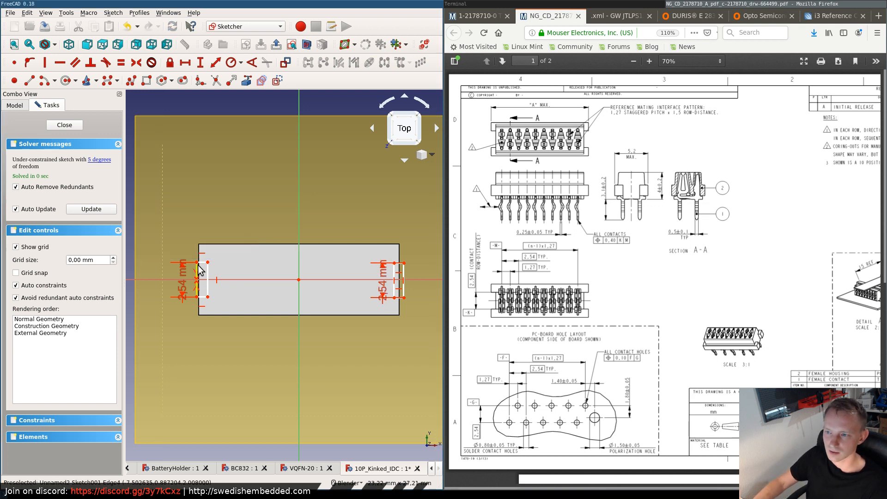
- Make the right rectangle's two outer corners symmetric about the horizontal axis
left_click_drag(394, 264, 393, 265)
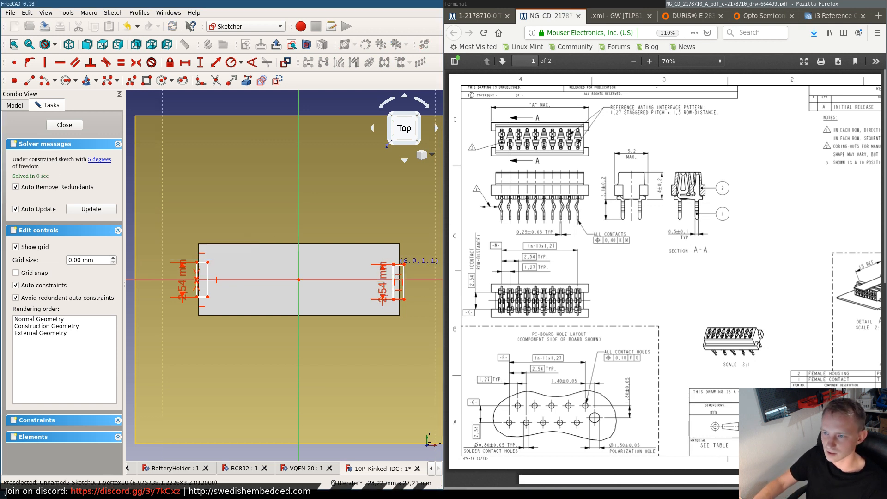
left_click(393, 265)
left_click(409, 260)
left_click(404, 265)
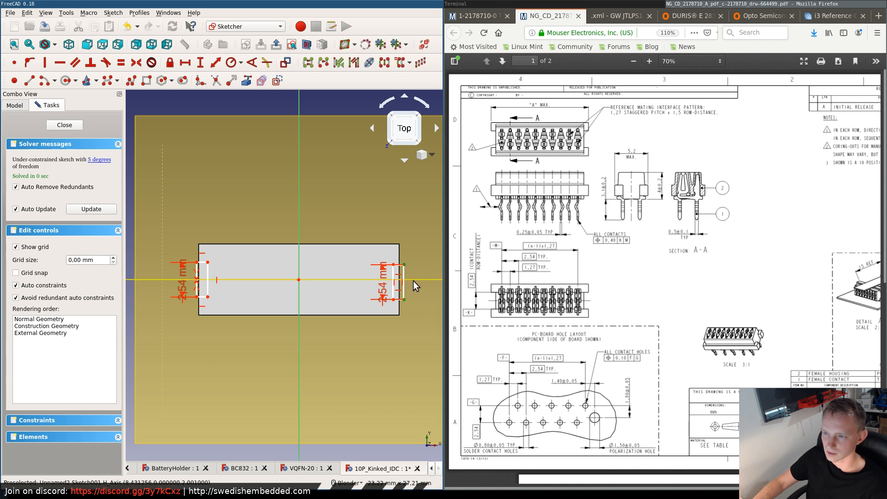
left_click(414, 280)
left_click(139, 66)
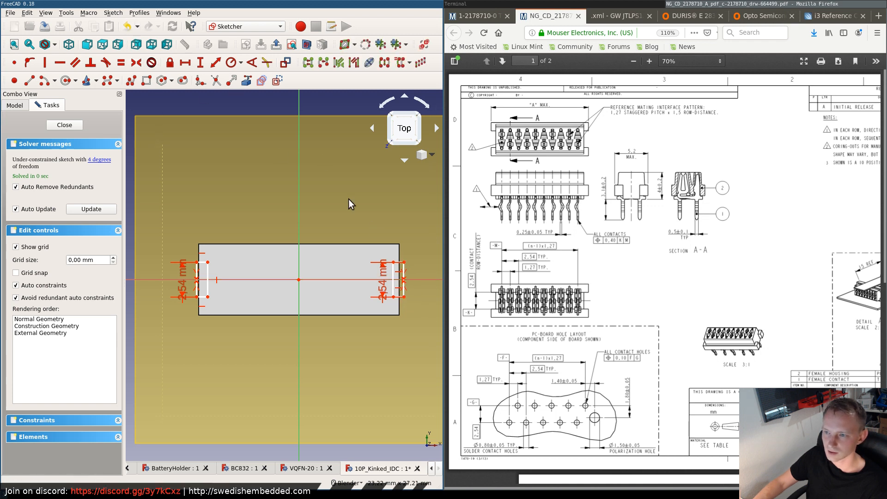
- Widen the right rectangle by moving its inner edge further toward the sketch centre
scroll(399, 279, "up", 3)
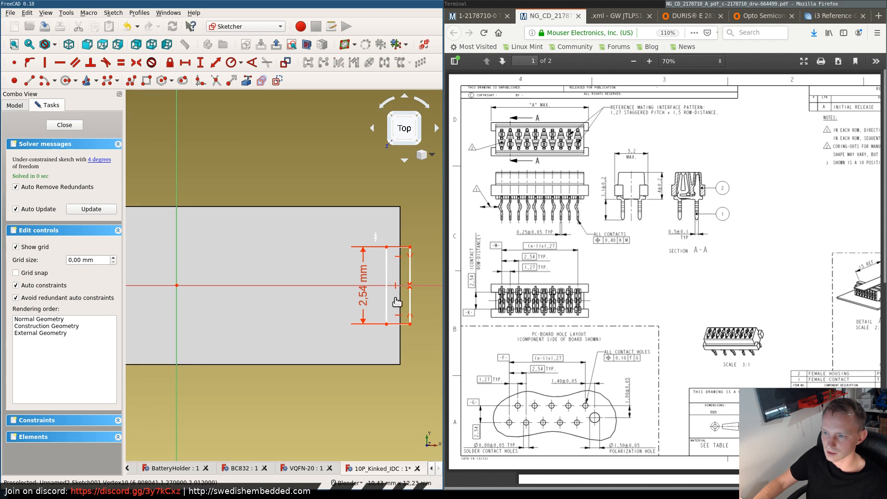
left_click(387, 255)
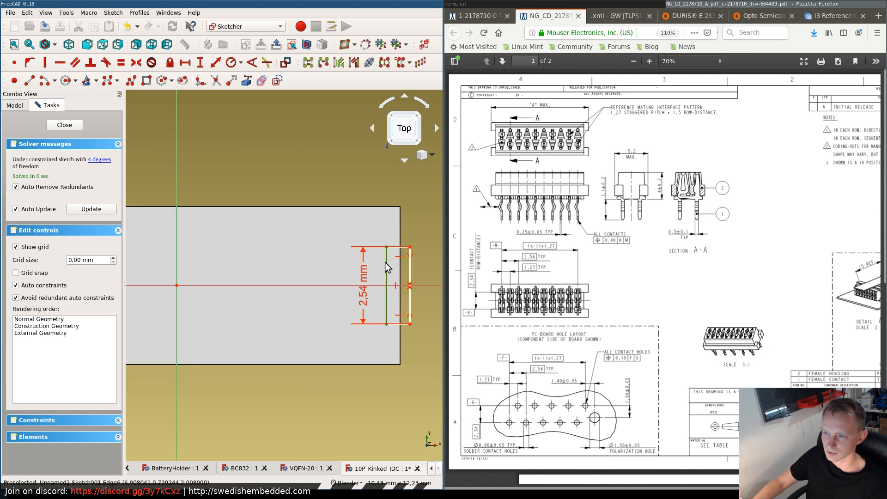
left_click_drag(386, 262, 374, 267)
- Move the left rectangle's outer edge onto the pad's left edge and constrain the rectangle's width to 0.7 mm
scroll(351, 283, "down", 4)
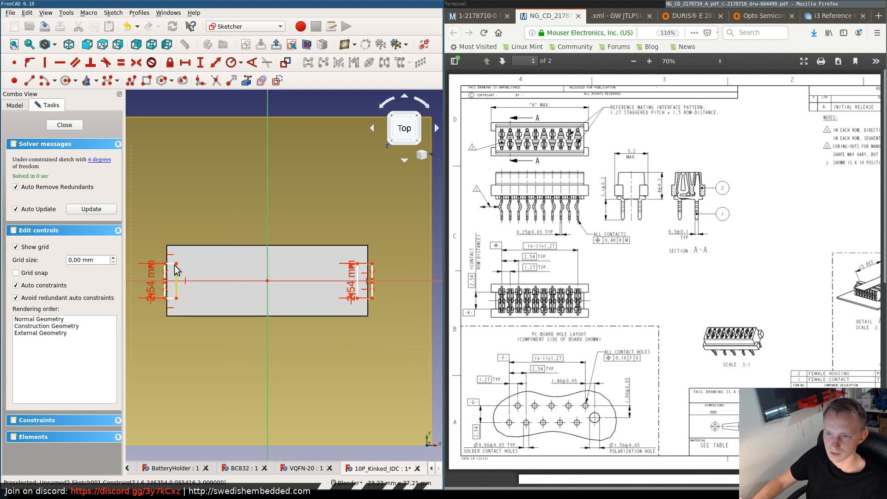
scroll(169, 268, "up", 6)
left_click_drag(145, 279, 155, 279)
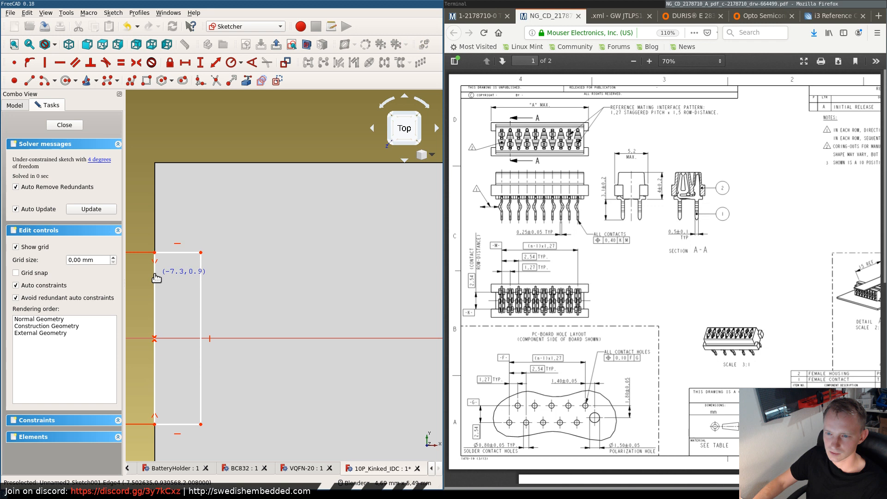
left_click(178, 253)
key("e")
left_click(273, 241)
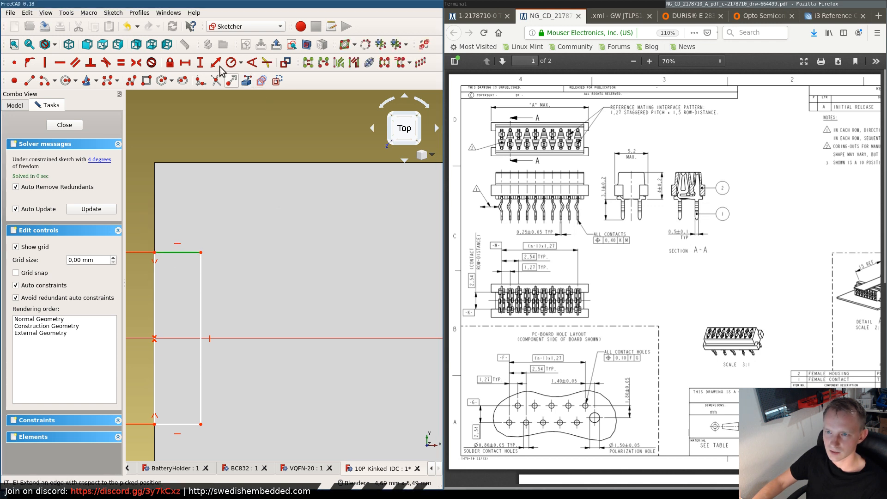
left_click(185, 62)
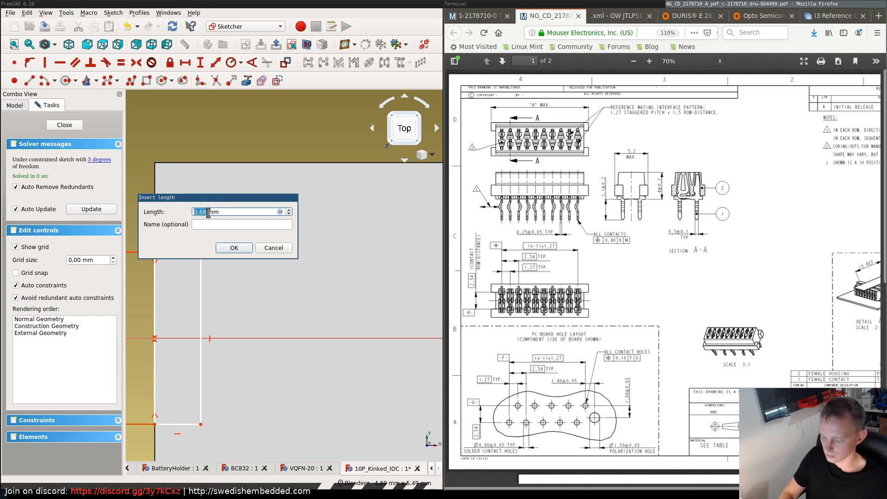
type("0,7")
key("Return")
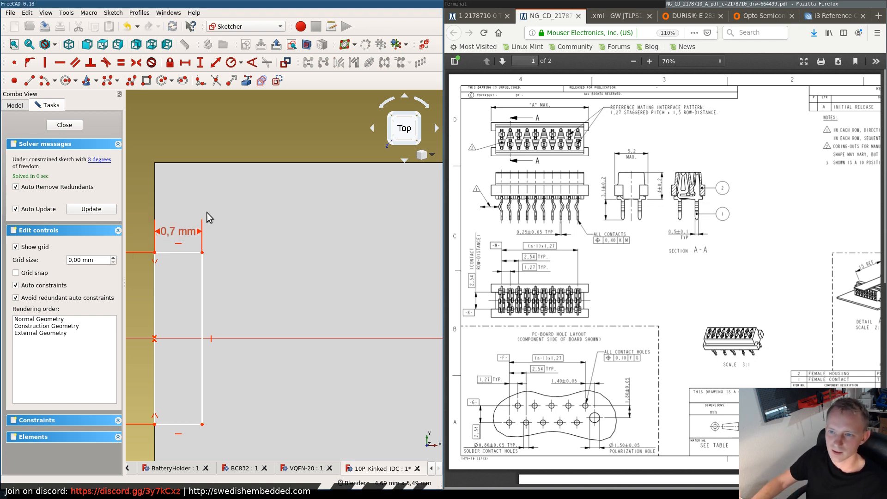
- Constrain the right rectangle's width to 0.7 mm
scroll(229, 284, "down", 2)
scroll(340, 291, "down", 2)
scroll(418, 294, "down", 5)
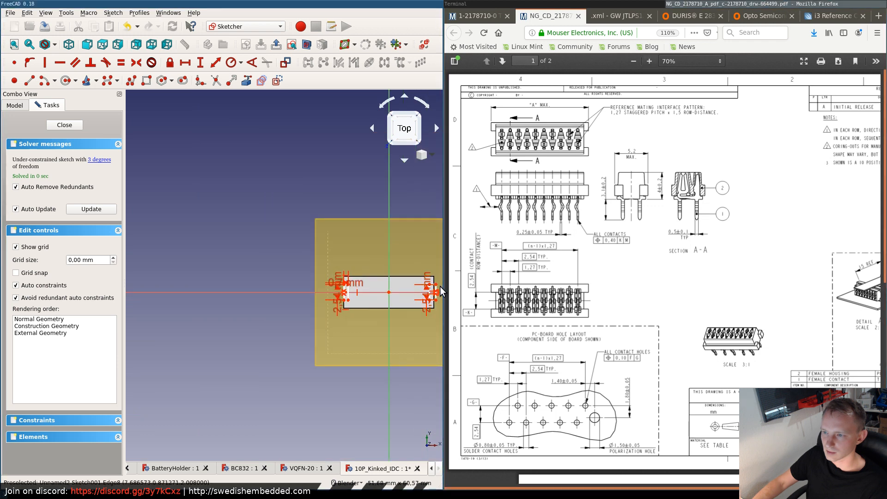
scroll(432, 289, "up", 6)
left_click(392, 267)
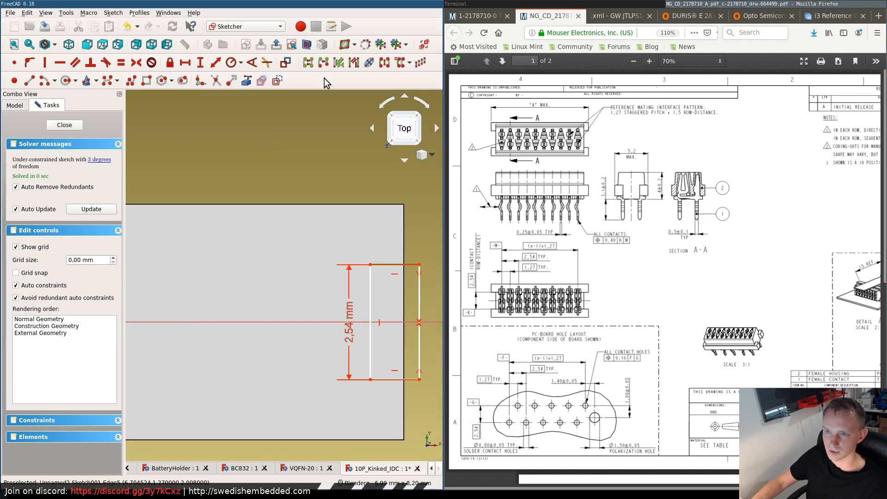
left_click(185, 63)
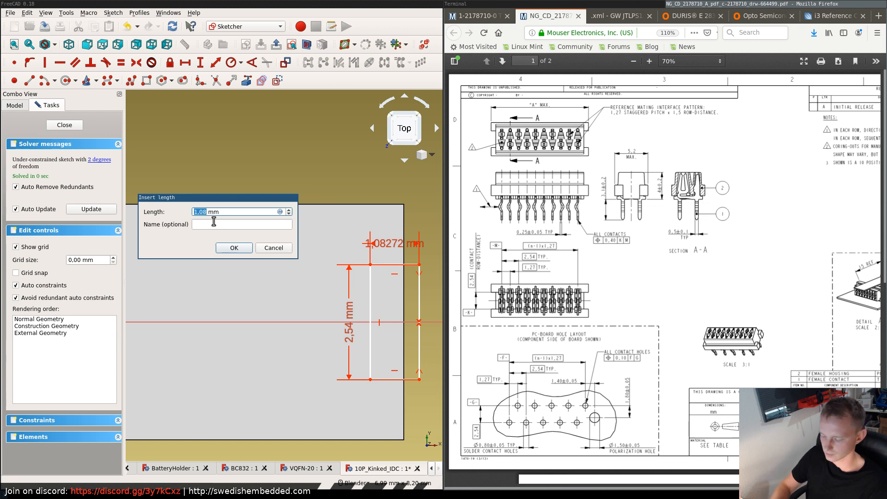
type("0.7")
key("Return")
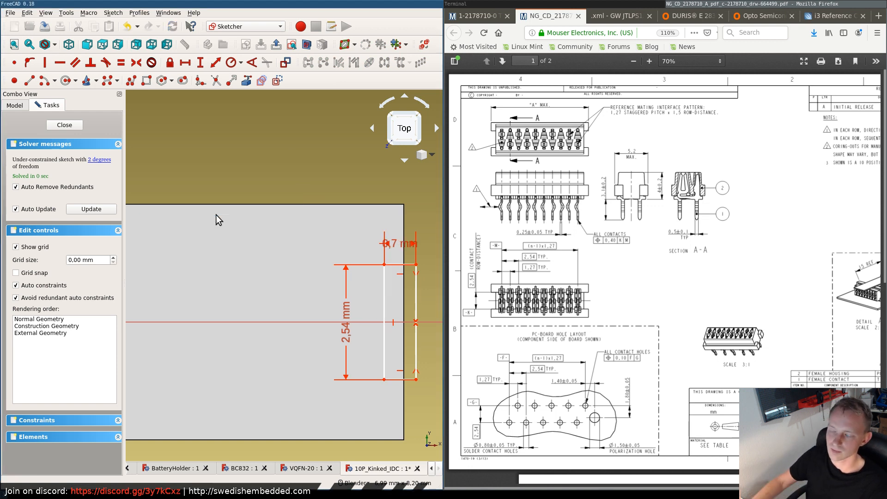
- Move the right rectangle so its outer edge lies on the pad's right edge
left_click_drag(433, 396, 353, 243)
left_click_drag(417, 276, 405, 278)
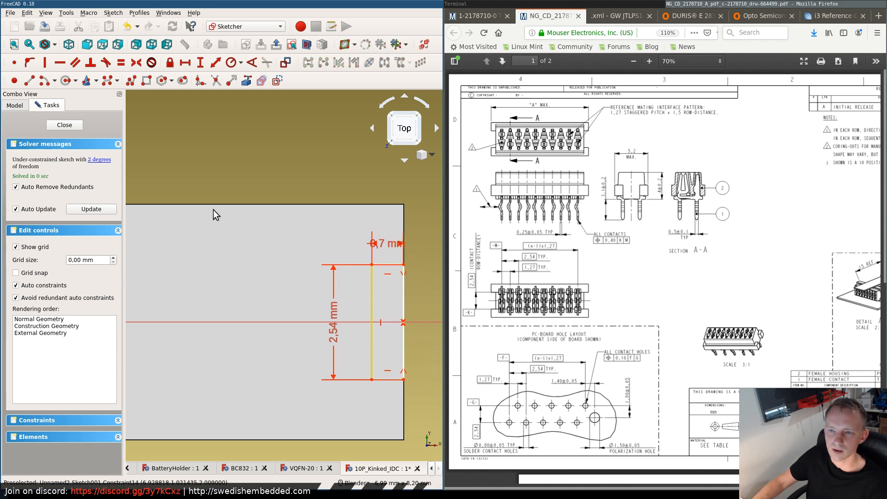
scroll(158, 254, "down", 6)
middle_click_drag(133, 252, 327, 263)
scroll(251, 279, "up", 9)
scroll(260, 267, "down", 7)
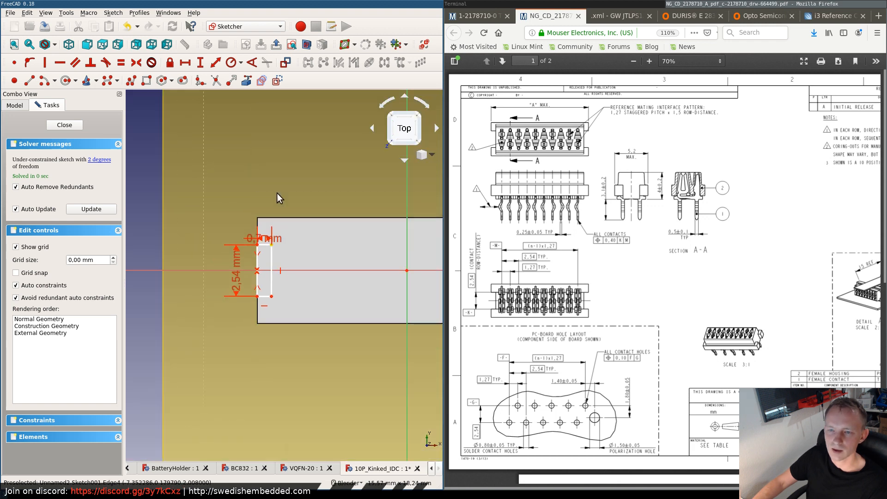
- Leave the sketch and cut its two end rectangles through the pad as a Pocket 5 mm deep
key("Escape")
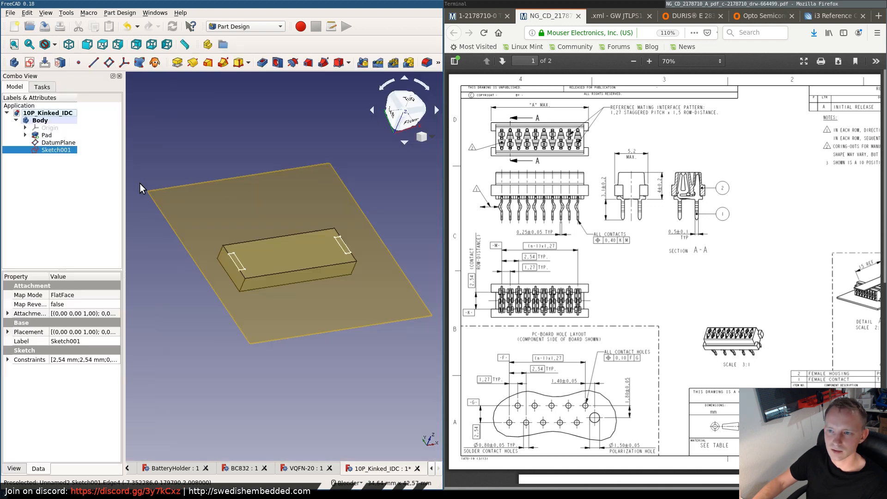
left_click(262, 63)
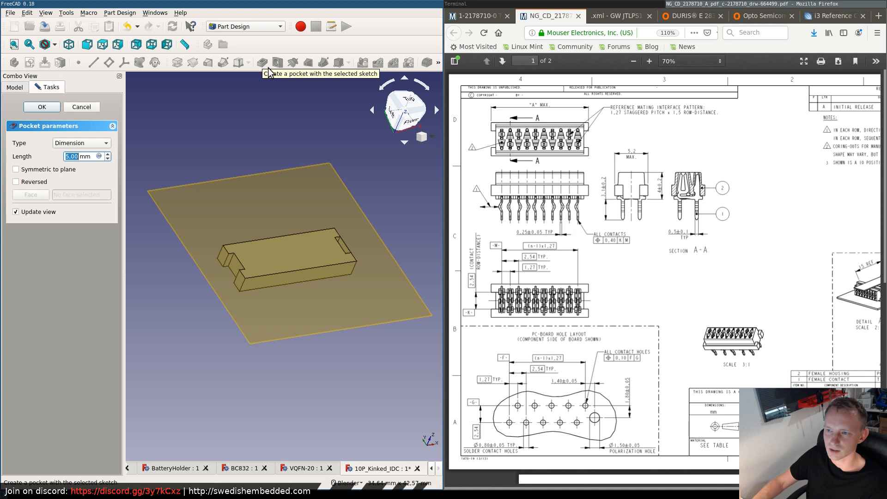
mouse_move(342, 239)
middle_mouse_down()
mouse_move(303, 262)
mouse_move(337, 253)
middle_mouse_up()
scroll(343, 246, "up", 2)
scroll(342, 246, "up", 4)
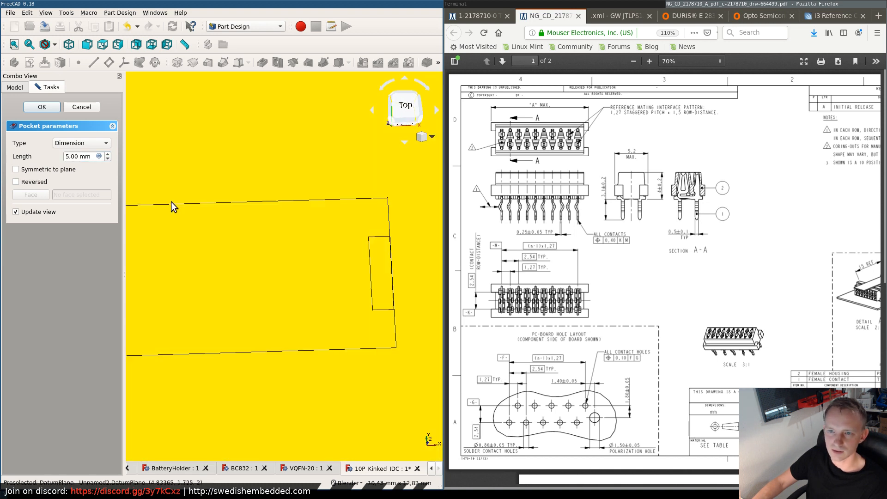
left_click(46, 108)
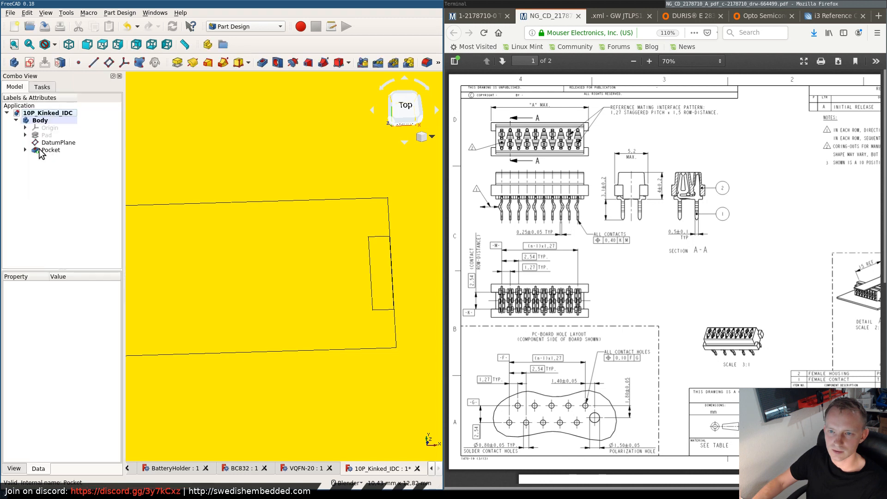
- Reopen the pocket's sketch, shift the right rectangle slightly outward so its notch cuts through the end face, and close the sketch
left_click(39, 150)
double_click(46, 158)
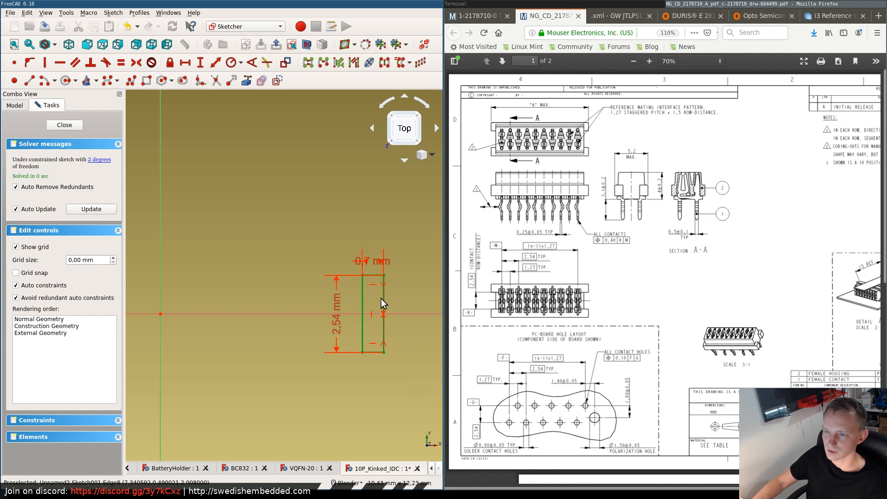
left_click_drag(382, 297, 383, 301)
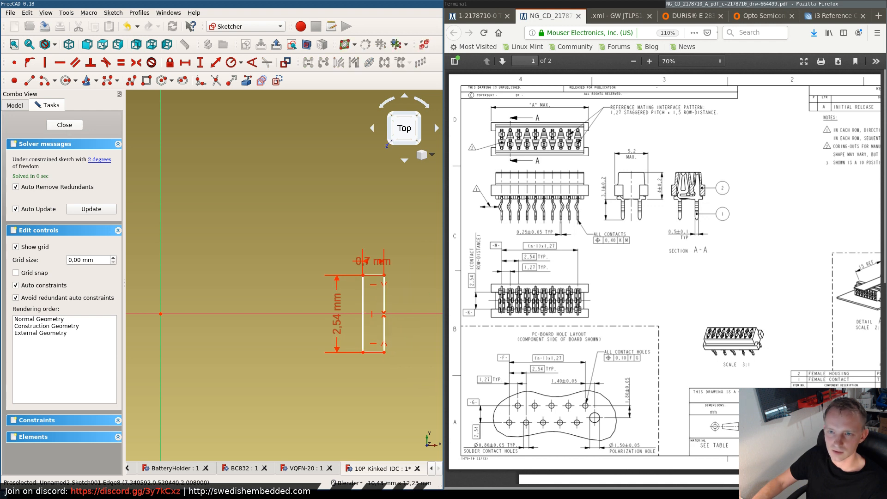
left_click(64, 125)
scroll(361, 292, "down", 6)
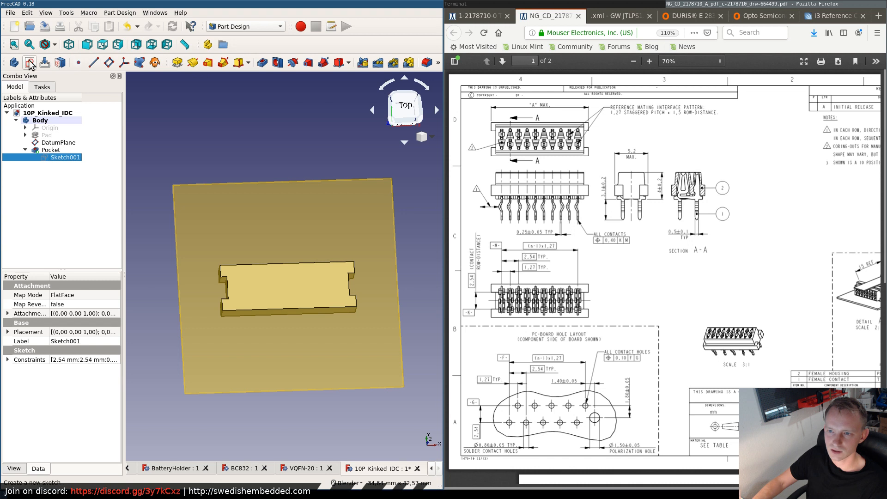
left_click(55, 65)
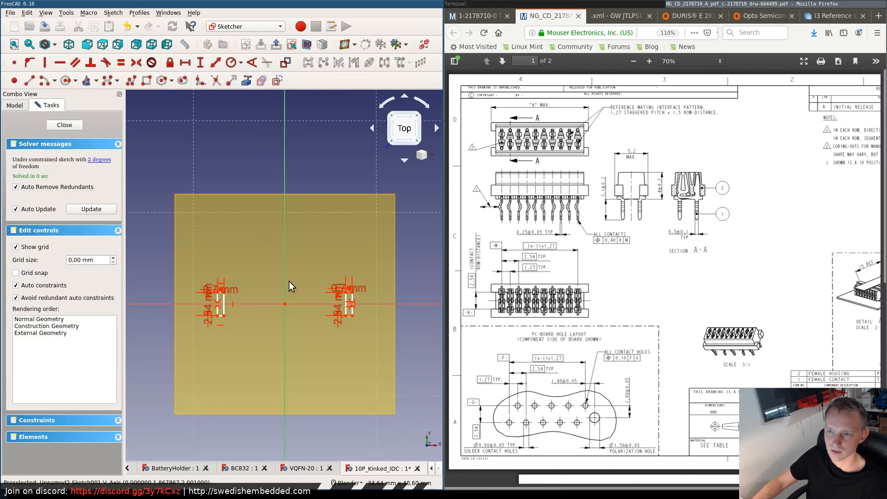
left_click(79, 125)
double_click(52, 156)
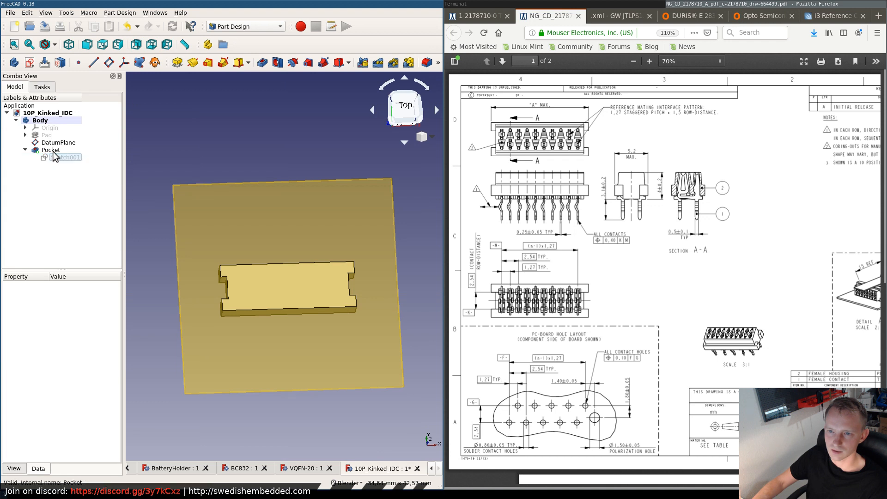
- Start a new sketch on the datum plane
left_click(47, 150)
left_click(40, 120)
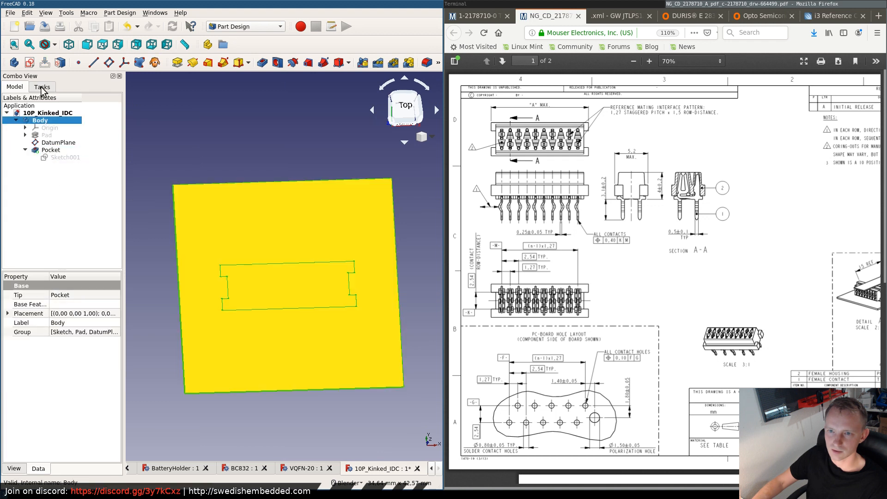
left_click(58, 143)
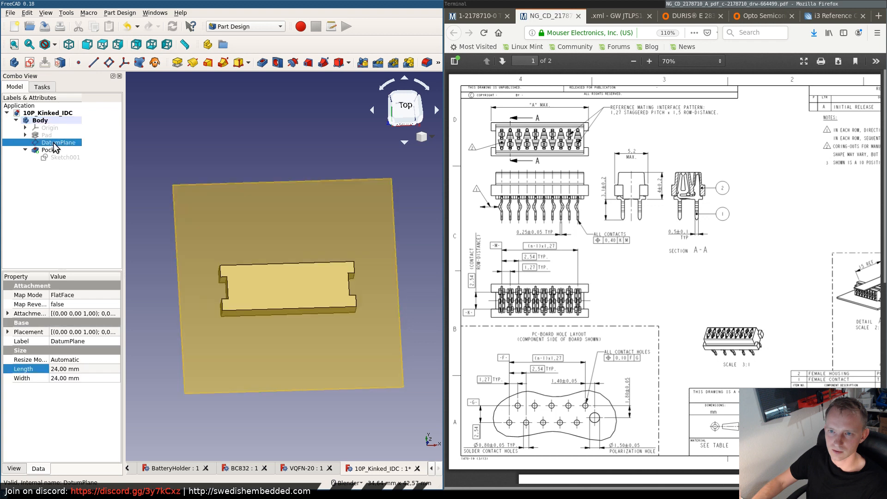
left_click(29, 62)
scroll(275, 315, "up", 3)
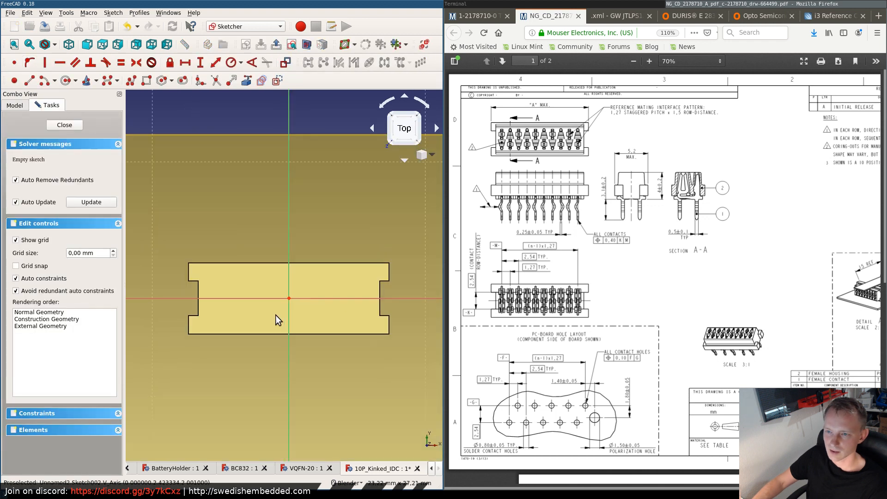
scroll(198, 261, "down", 1)
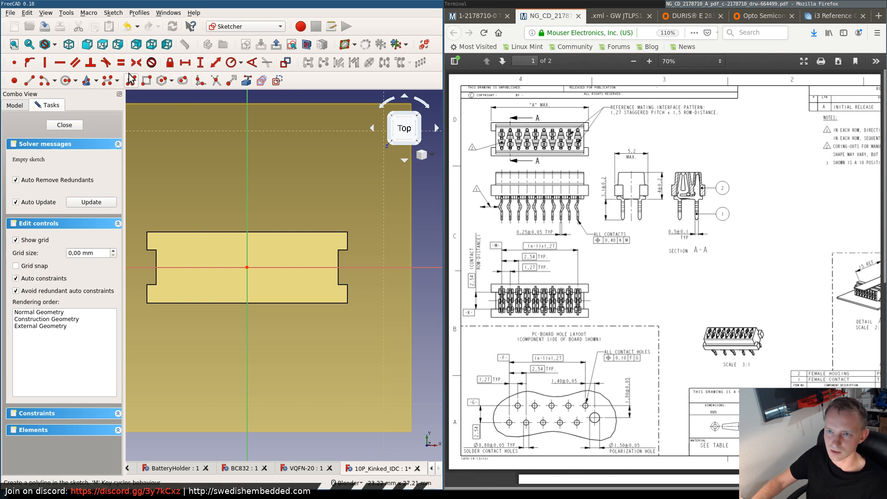
- Draw a rectangle about 12.9 by 4.4 mm inside the notched body's outline, around the sketch origin
left_click(146, 80)
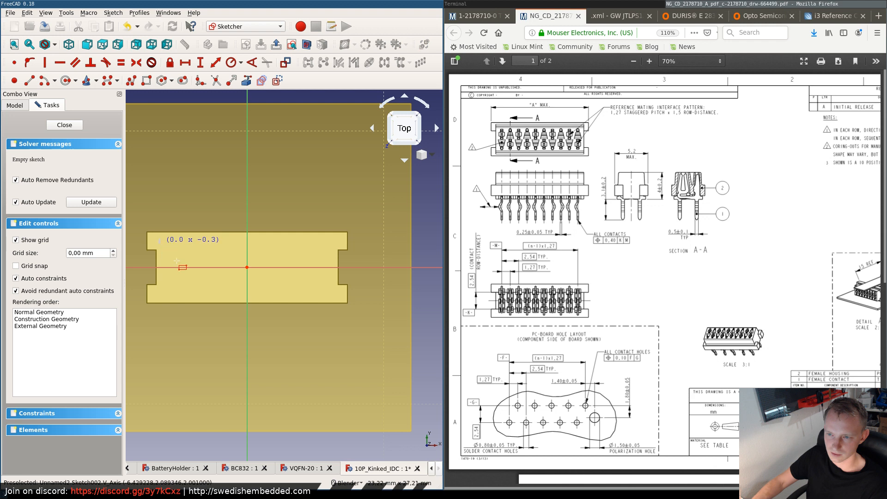
left_click(336, 297)
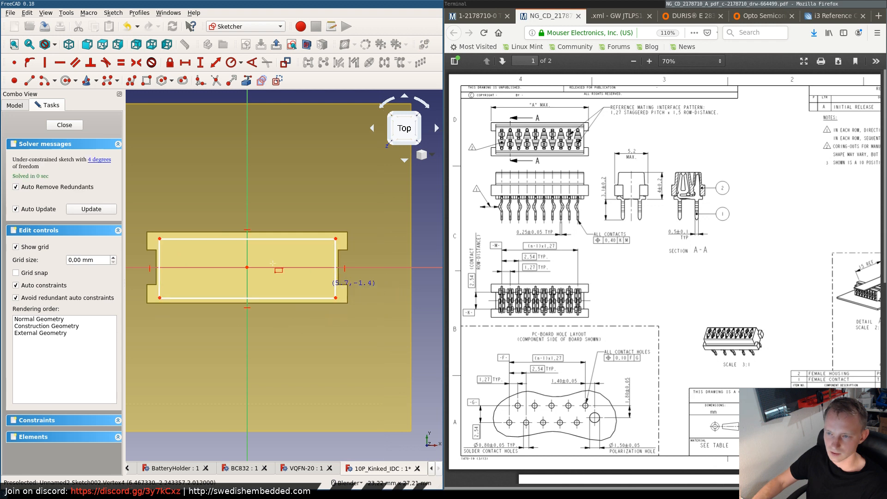
right_click(206, 236)
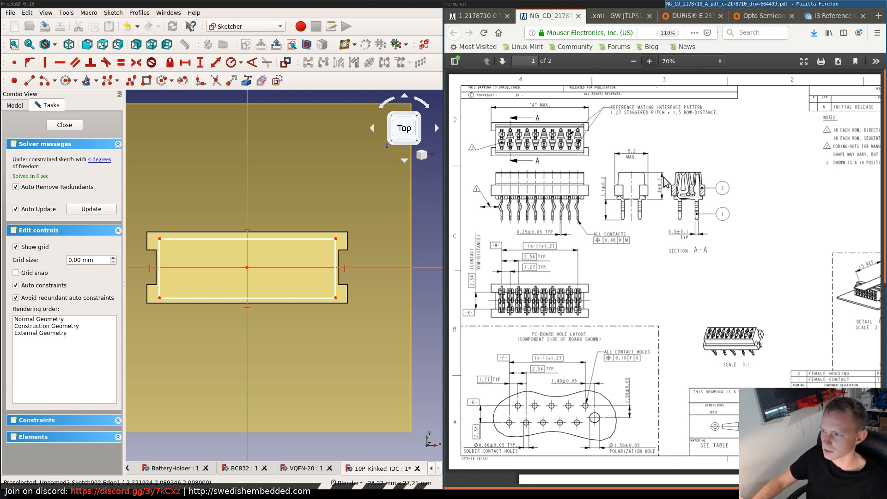
- Make the rectangle's two upper corners symmetric about the vertical axis
left_click(190, 239)
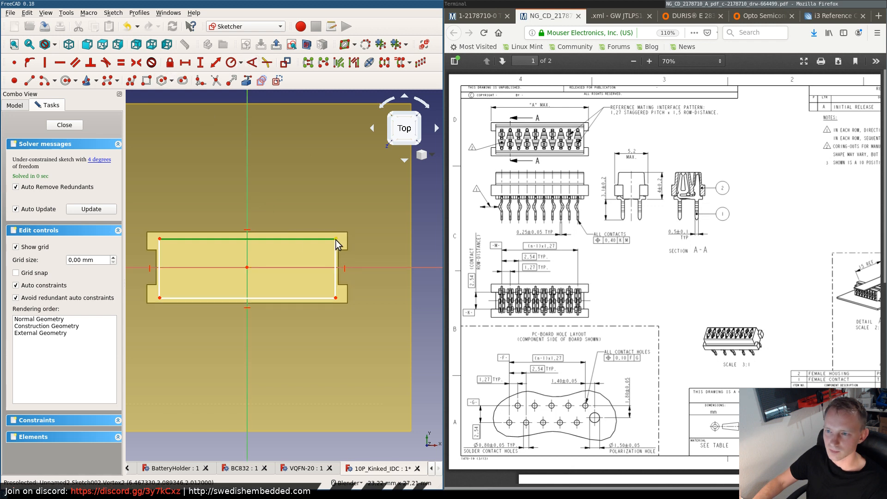
left_click(419, 219)
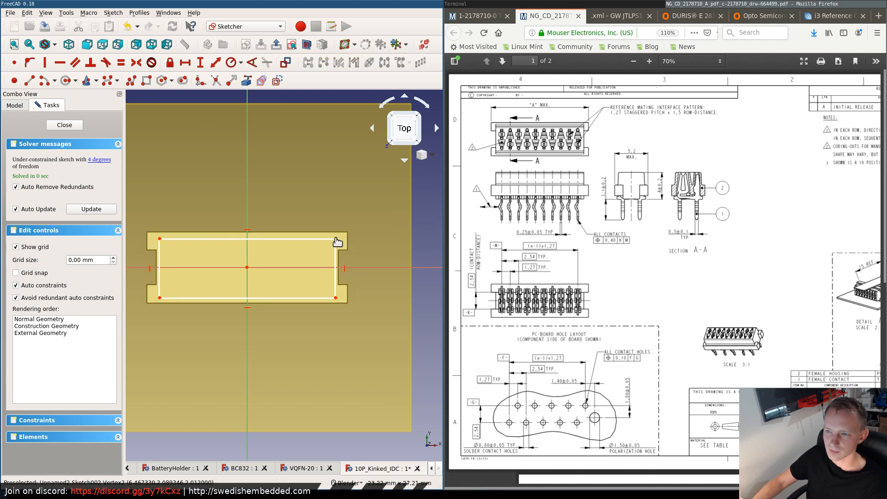
left_click(159, 239)
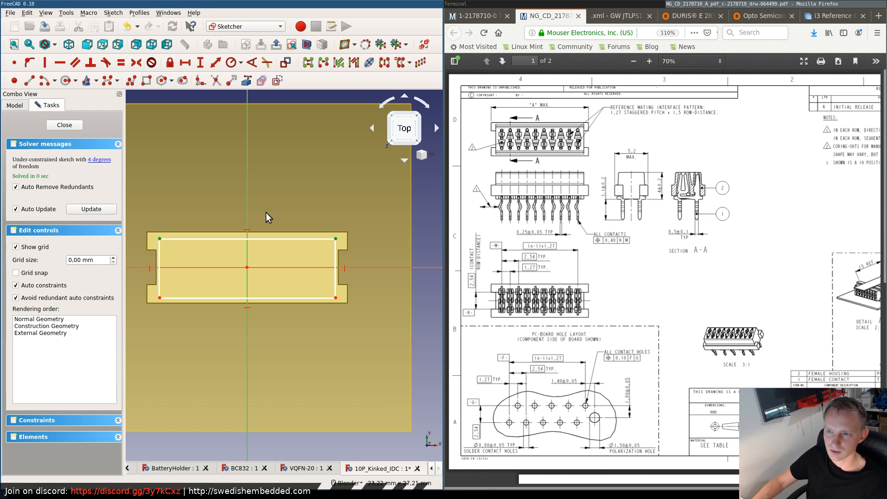
left_click(248, 182)
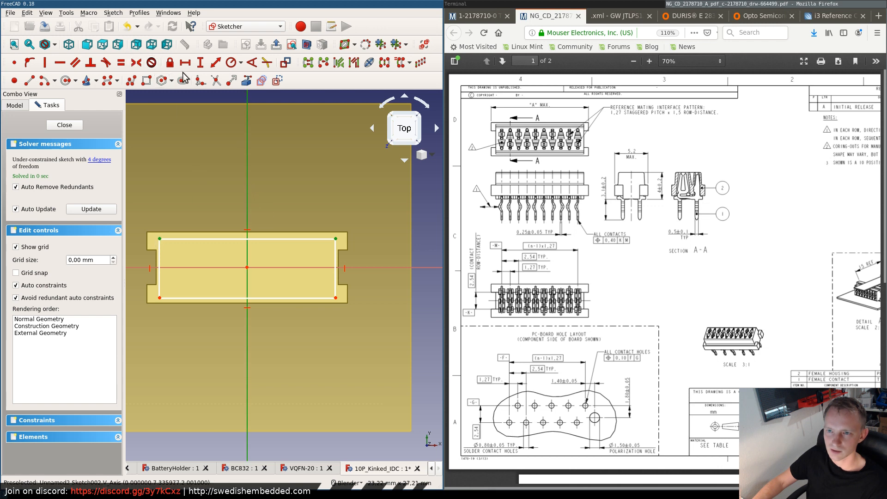
left_click(136, 62)
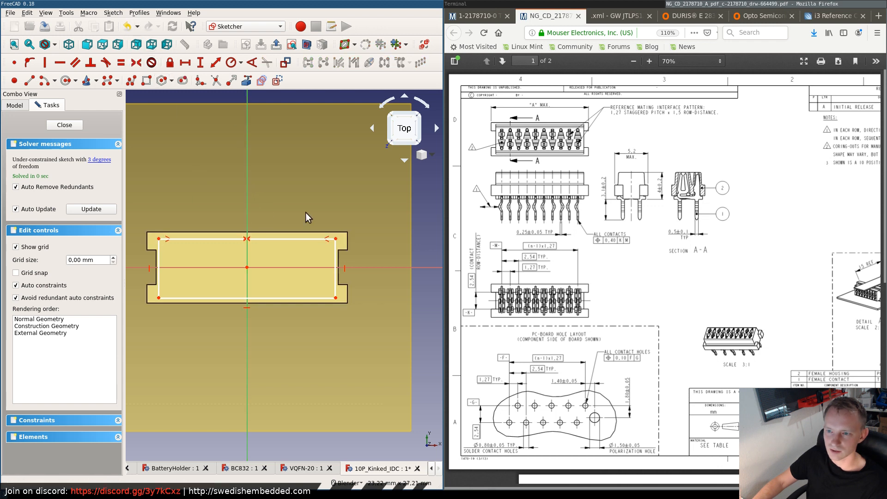
- Make the rectangle's two left corners symmetric about the horizontal axis
left_click(158, 297)
left_click(158, 239)
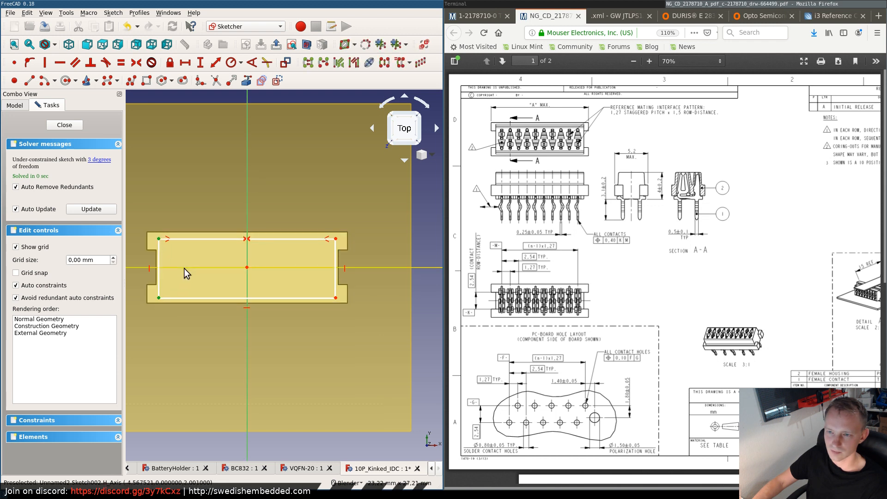
left_click(428, 214)
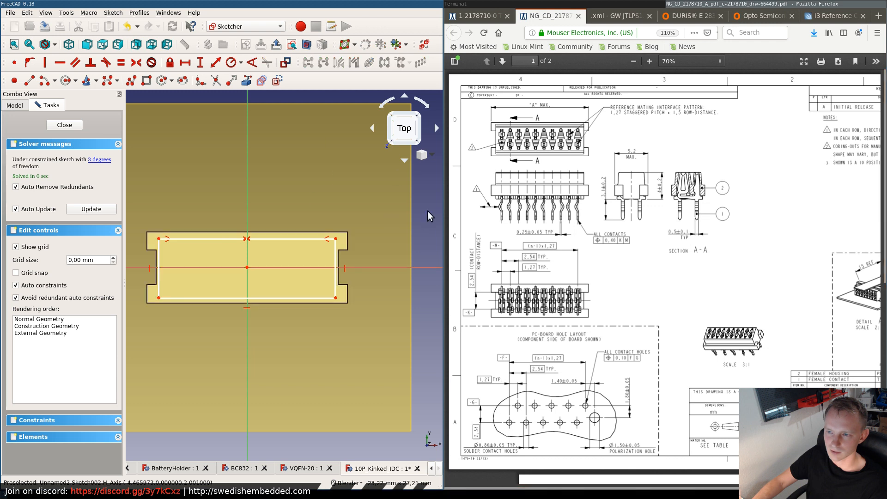
left_click(171, 268)
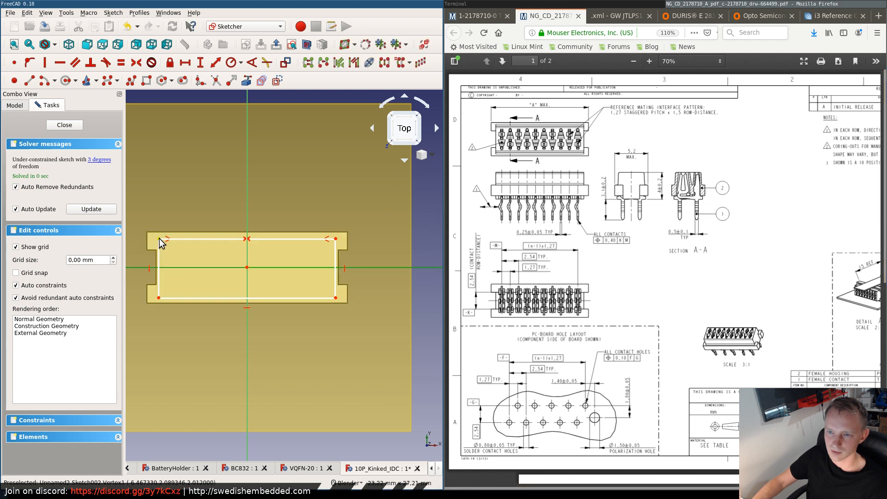
left_click(159, 239)
left_click(159, 298)
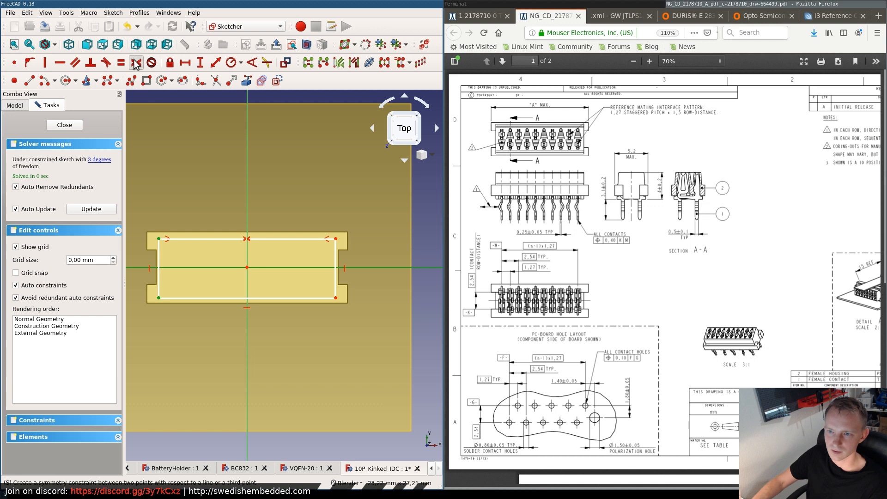
key("s")
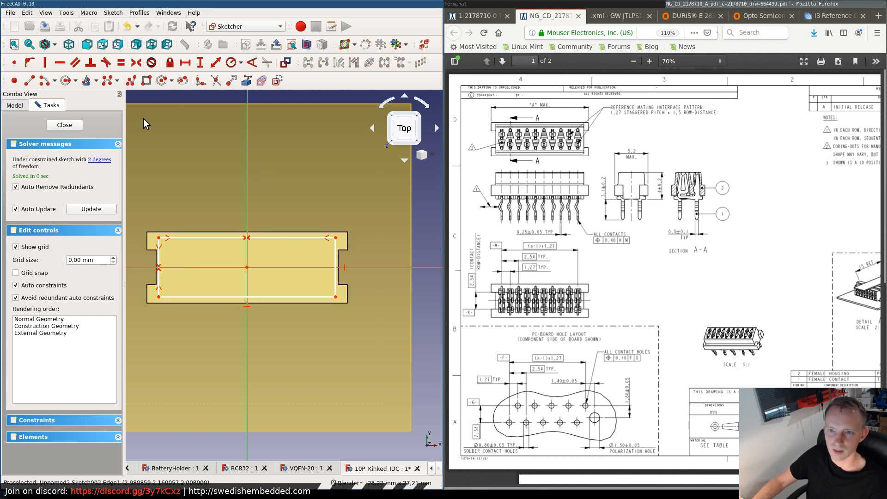
- Finish the rectangle sketch and pad it 2 mm
left_click(64, 125)
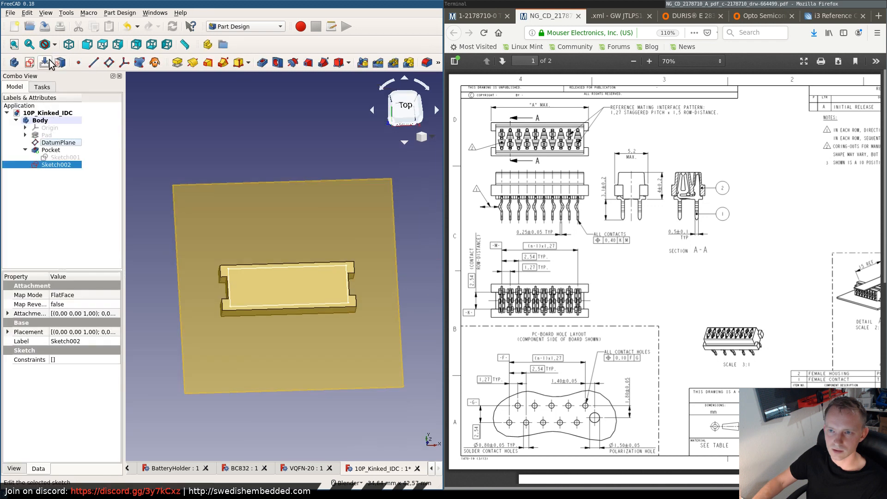
left_click(177, 62)
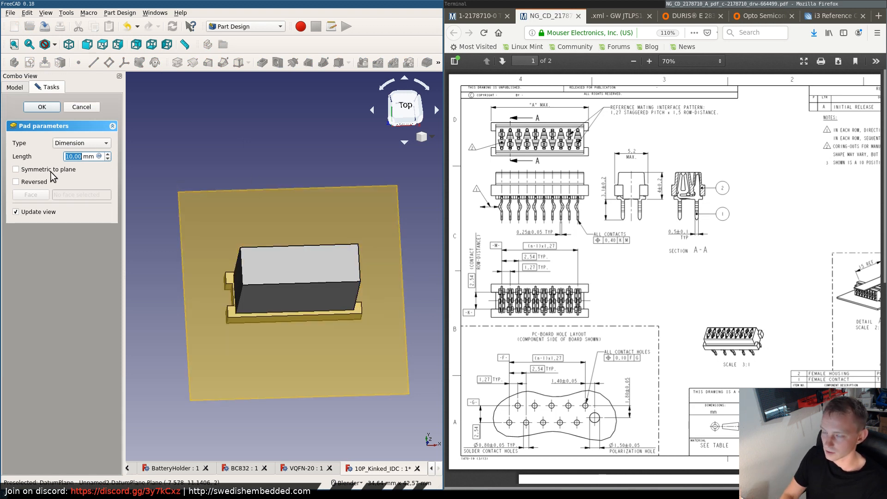
type("2")
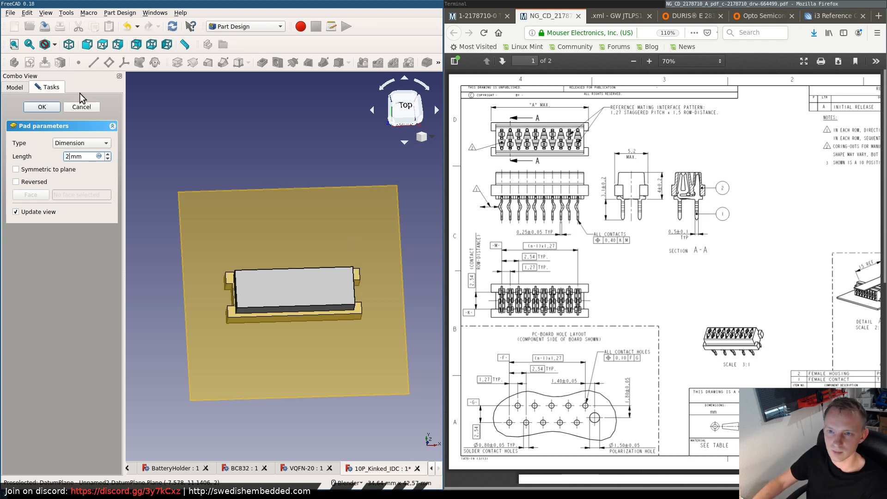
left_click(42, 107)
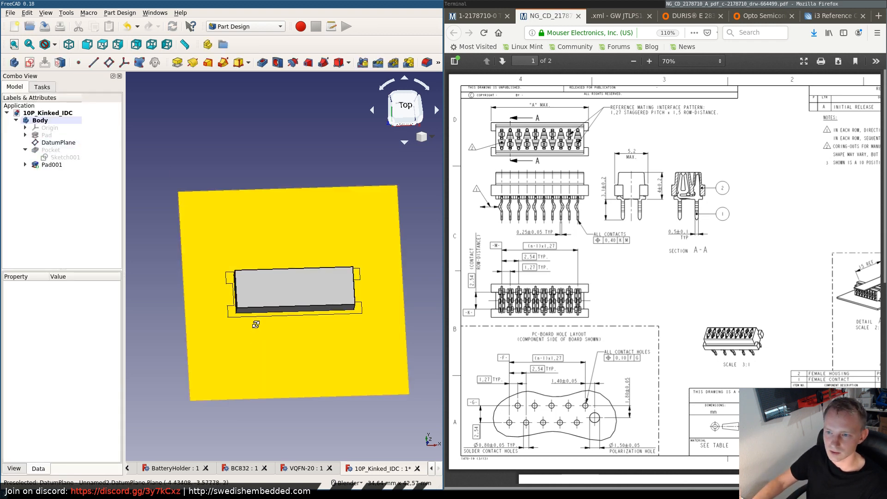
- Set up an export of the body to the library's 3dshapes folder in STEP with colors format
middle_click_drag(253, 323, 254, 235)
middle_click_drag(235, 269, 268, 298)
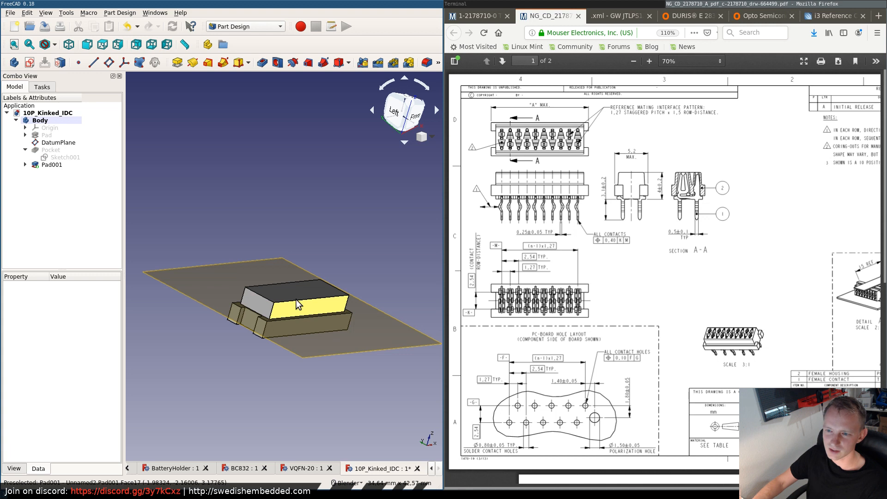
middle_click_drag(296, 301, 270, 314)
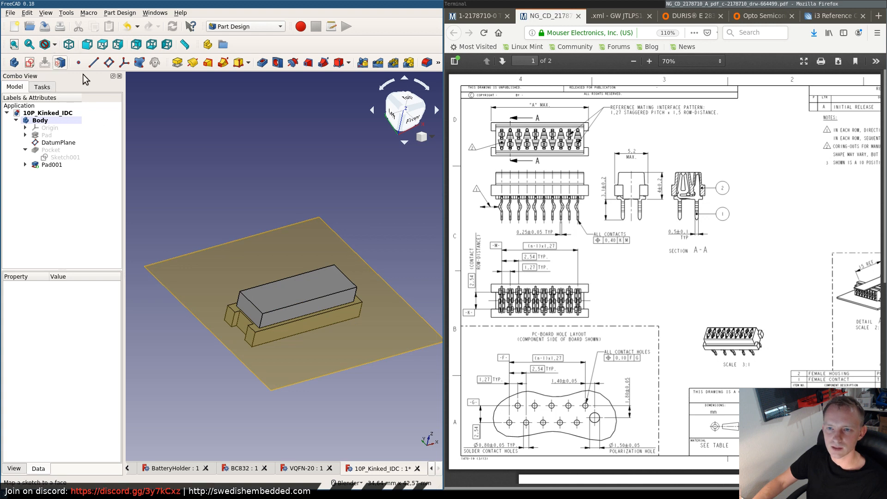
left_click(39, 121)
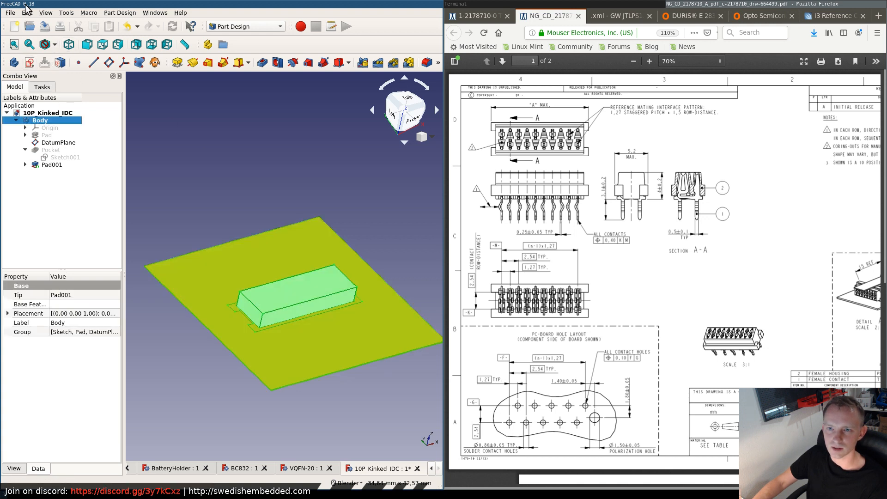
left_click(10, 12)
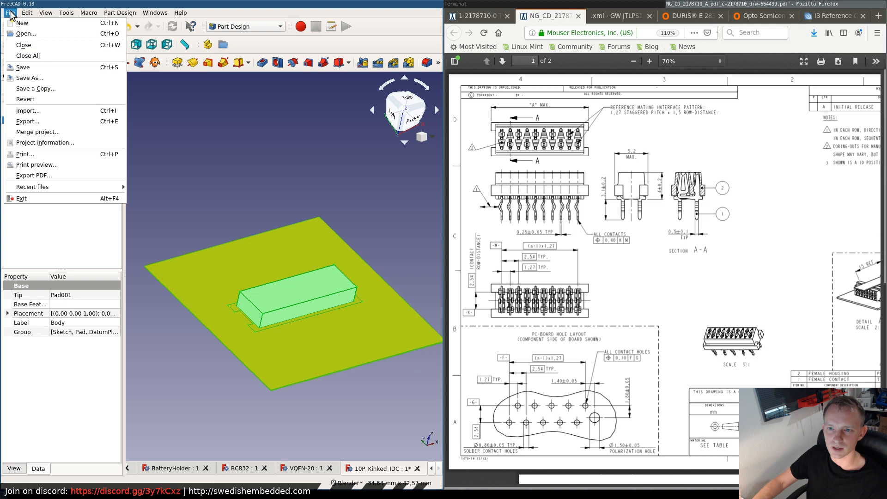
left_click(38, 120)
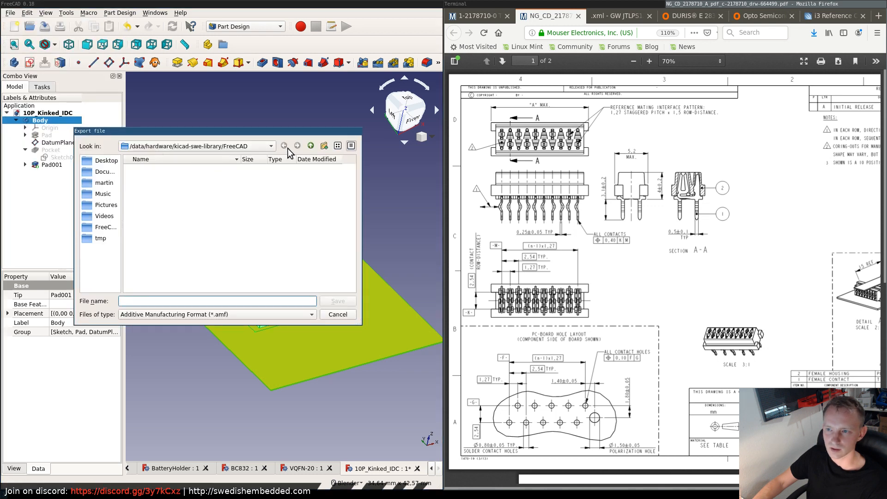
left_click(311, 146)
double_click(180, 176)
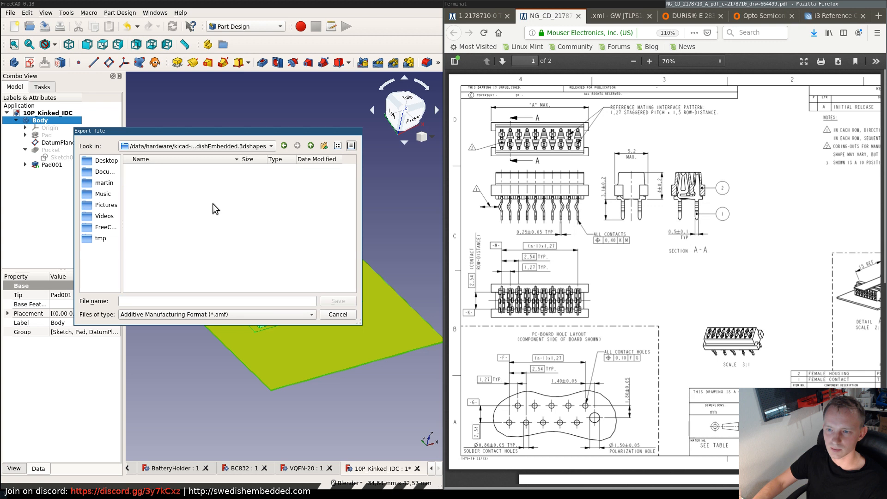
left_click(187, 315)
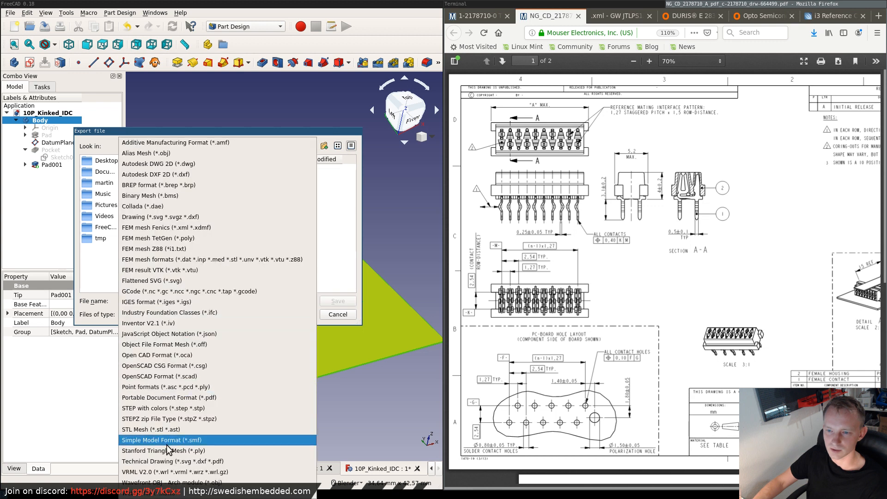
left_click(167, 409)
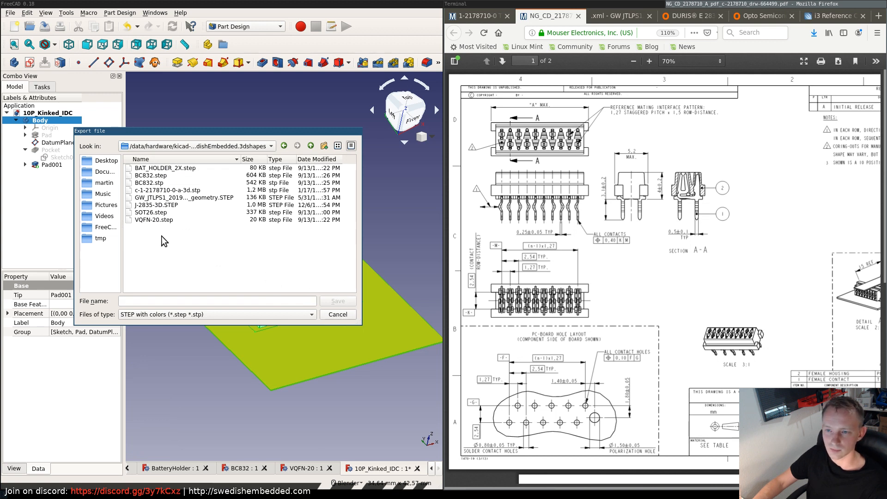
- Name the export file 10P_KinkedPin_IDC and save it
left_click(162, 301)
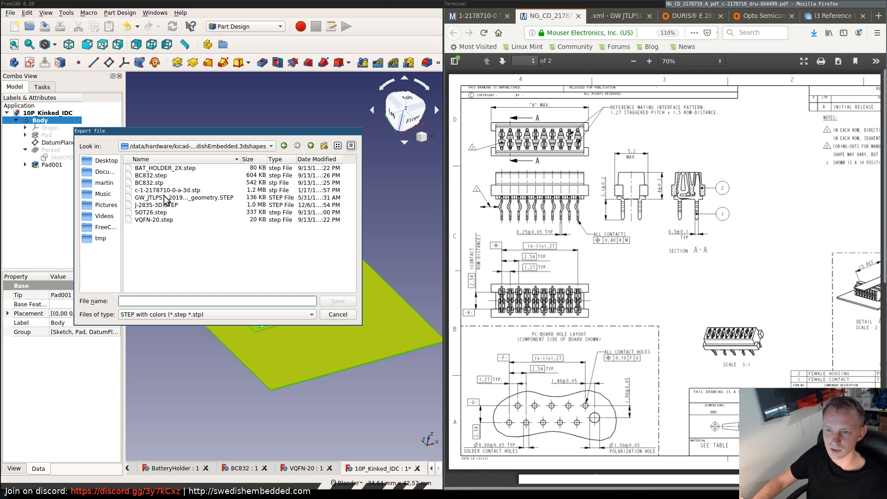
type("1")
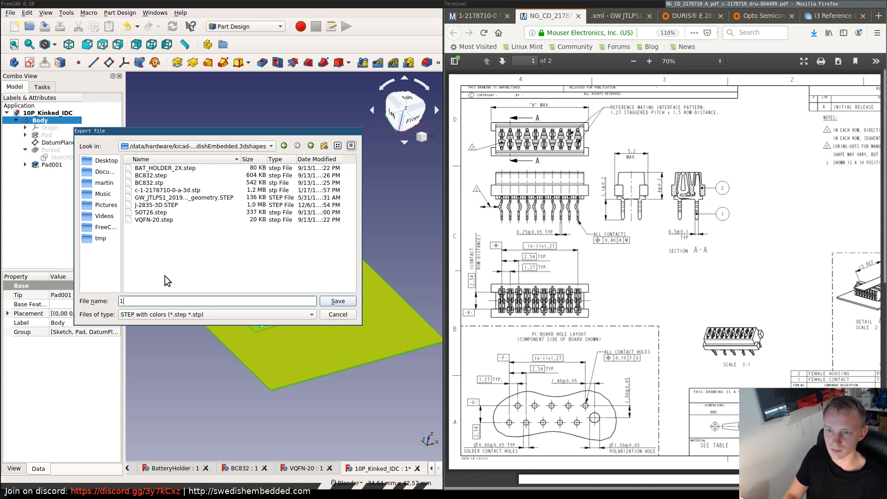
type("0P_KIN")
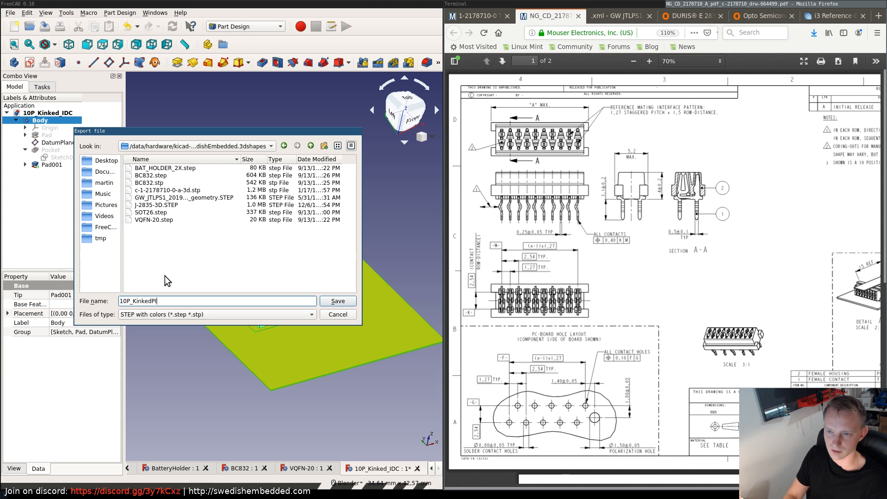
type("kedPin_IDC")
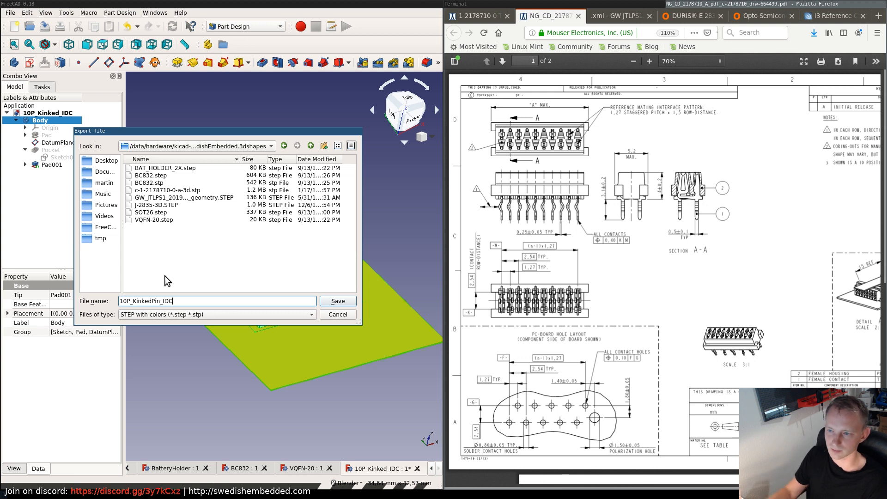
left_click(338, 302)
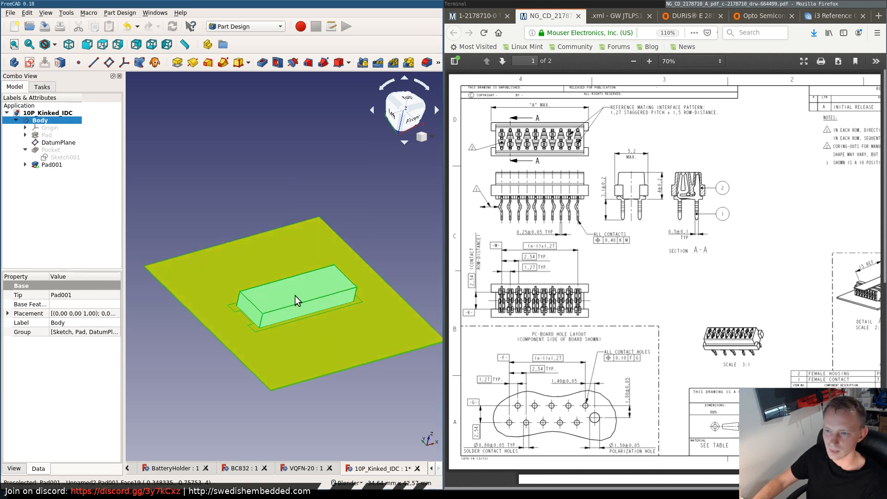
- Set the body's shape color to orange, #ff5500
scroll(294, 298, "up", 3)
scroll(278, 297, "down", 1)
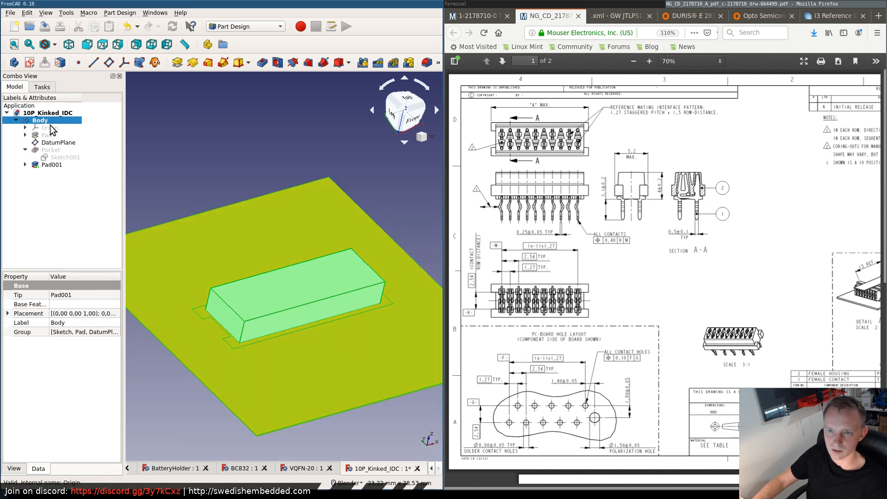
left_click(328, 140)
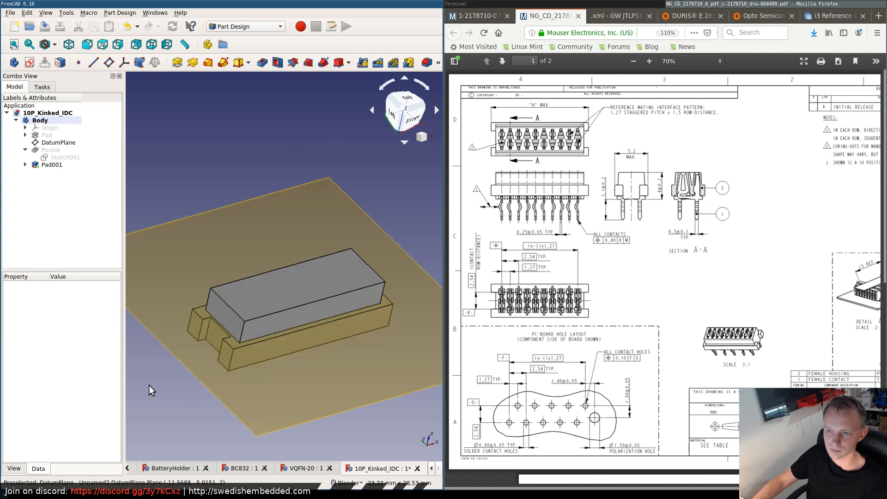
left_click(40, 121)
right_click(41, 121)
left_click(85, 156)
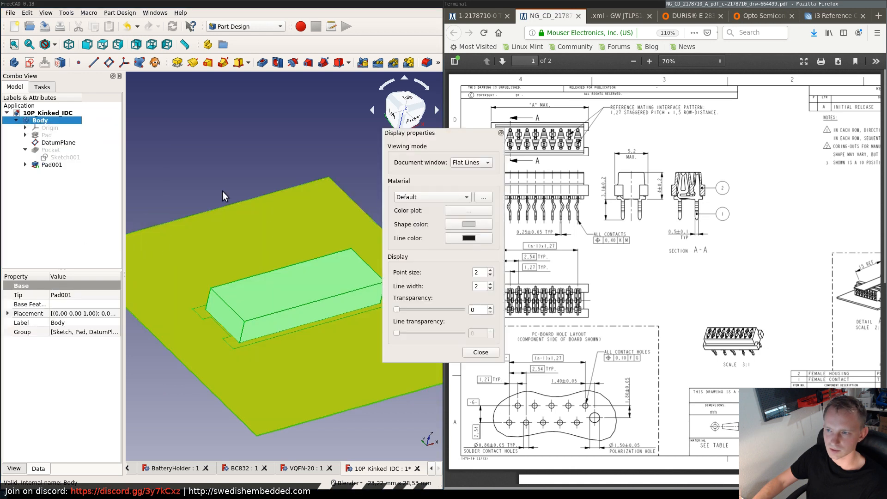
left_click(466, 225)
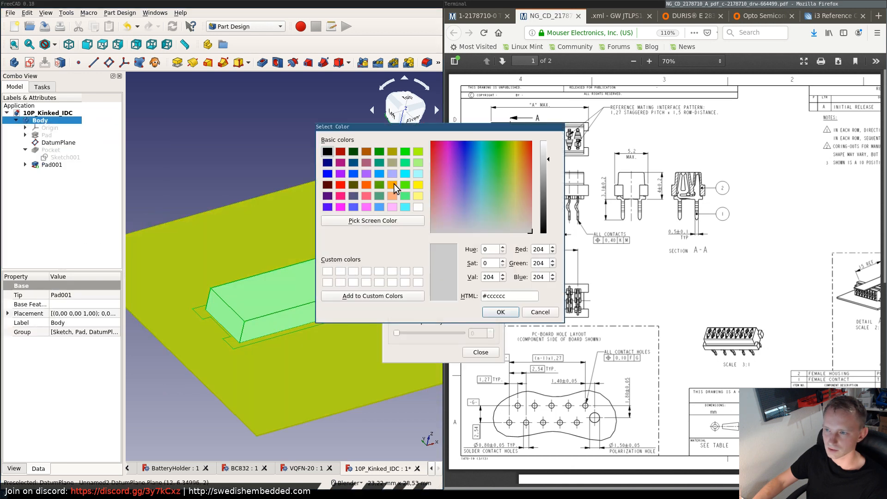
left_click(367, 185)
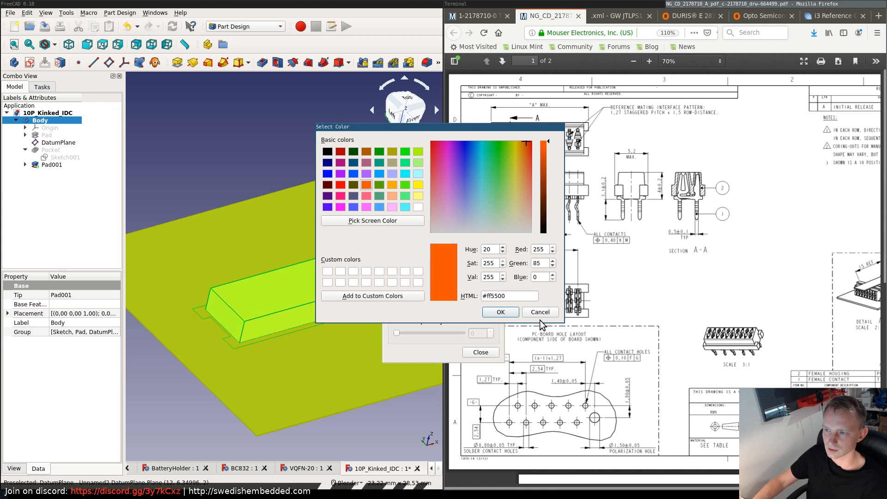
left_click(500, 312)
left_click(481, 352)
left_click(207, 151)
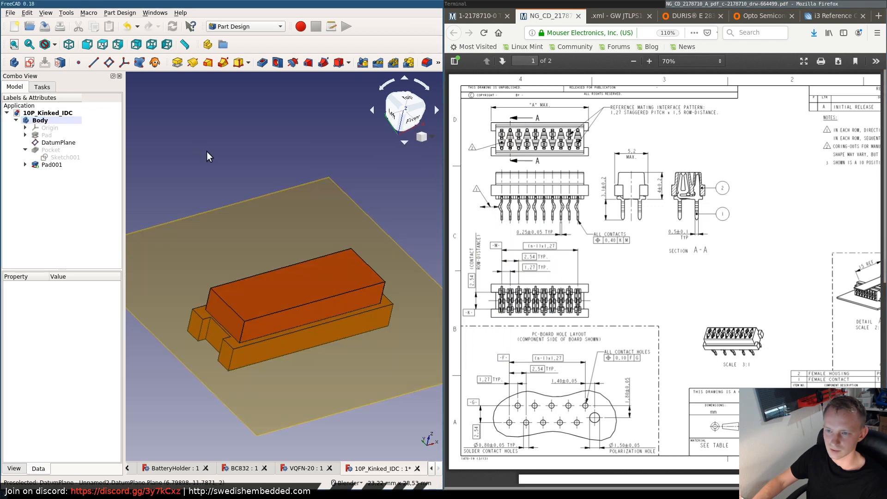
- Select the top, side and end faces of the padded upper block together, leaving the datum plane out
left_click(51, 164)
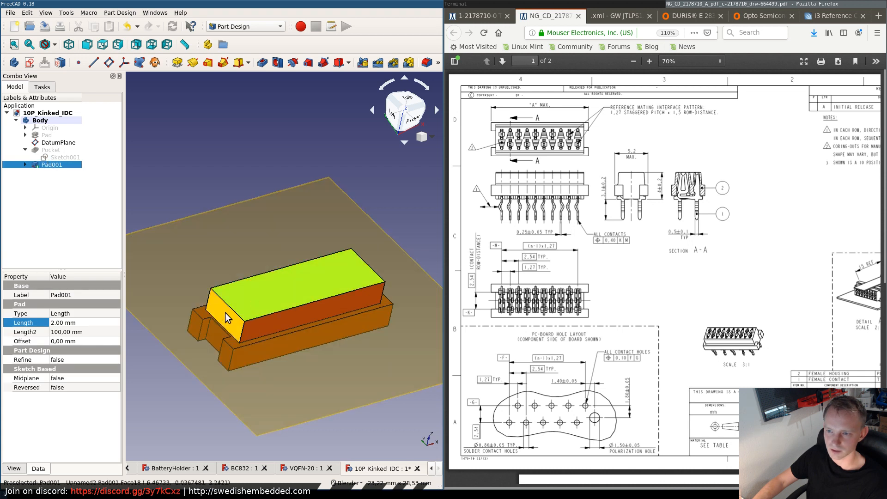
left_click(266, 319)
left_click(256, 298, "ctrl")
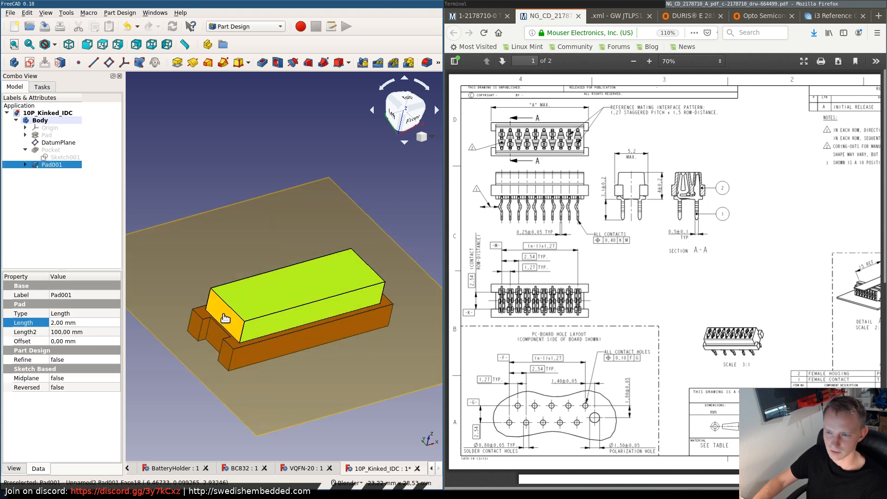
middle_click_drag(232, 284, 200, 229)
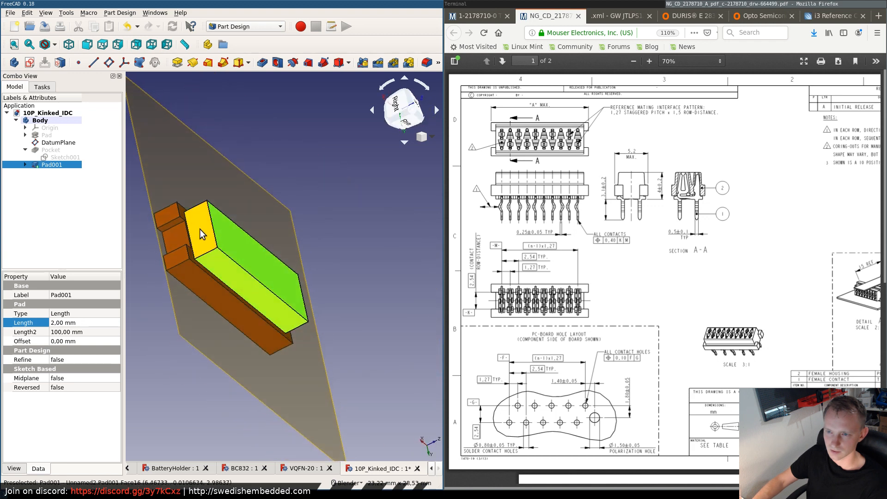
left_click(189, 263, "ctrl")
middle_click_drag(190, 263, 231, 279)
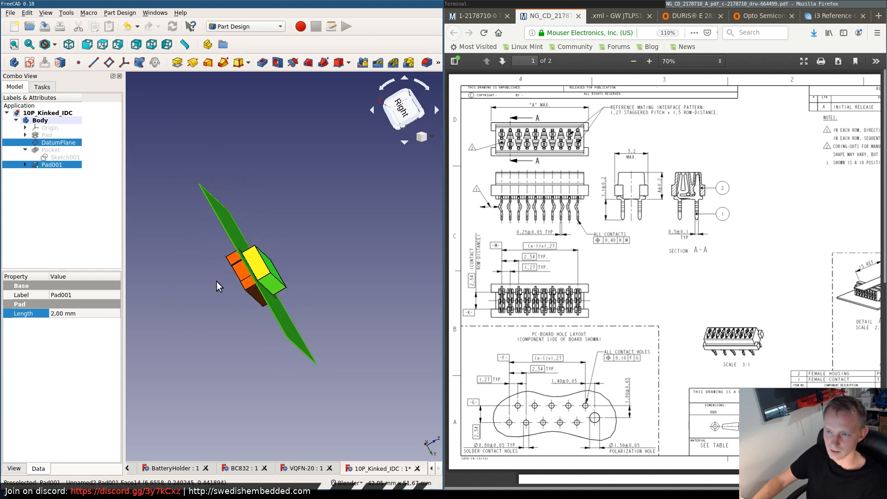
left_click(237, 229, "ctrl")
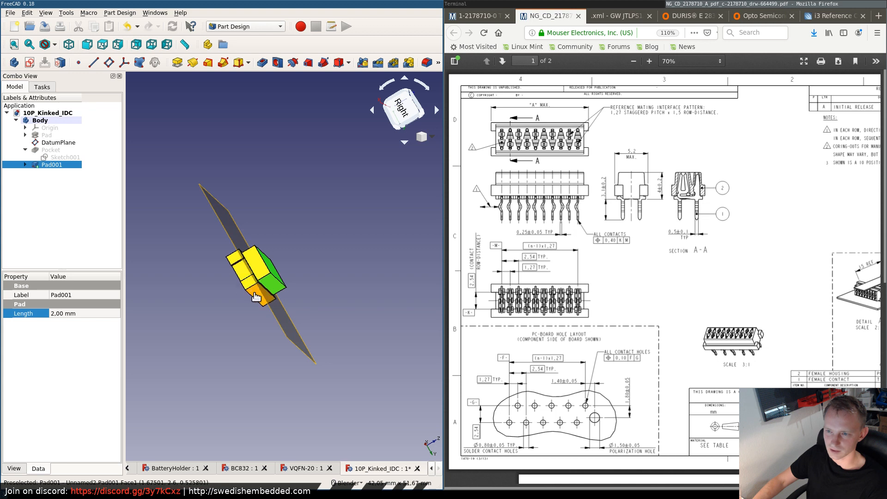
- Add the underside, long side and outer end faces of the notched base to the face selection
middle_click_drag(231, 273, 272, 277)
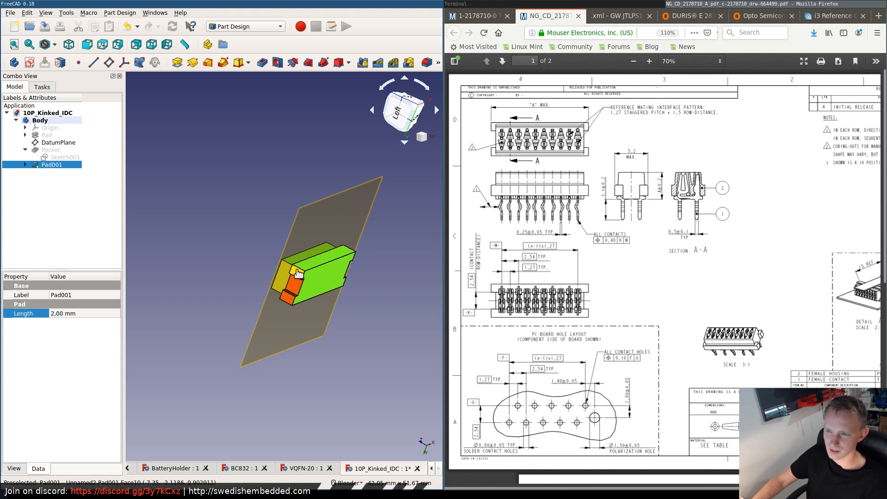
left_click(291, 292)
middle_click_drag(295, 290, 245, 184)
left_click(281, 310)
scroll(305, 230, "up", 4)
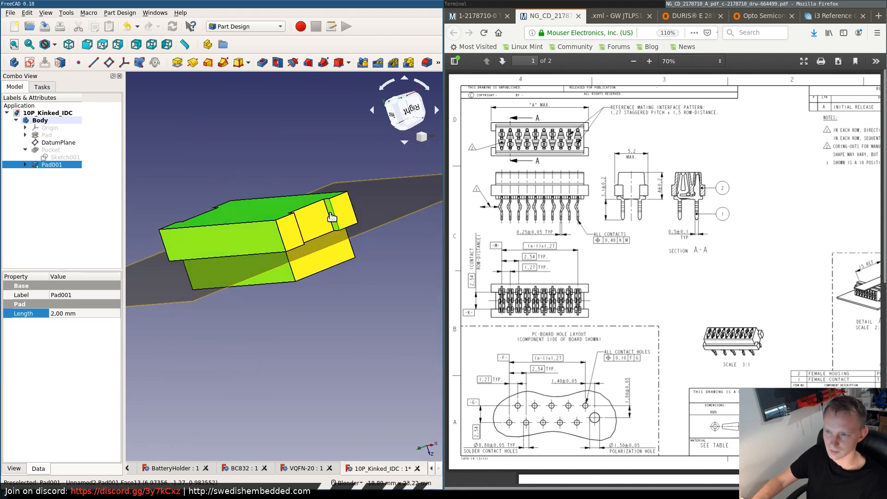
- Add the remaining recessed faces of the notched end to the face selection
middle_click_drag(311, 221, 204, 277)
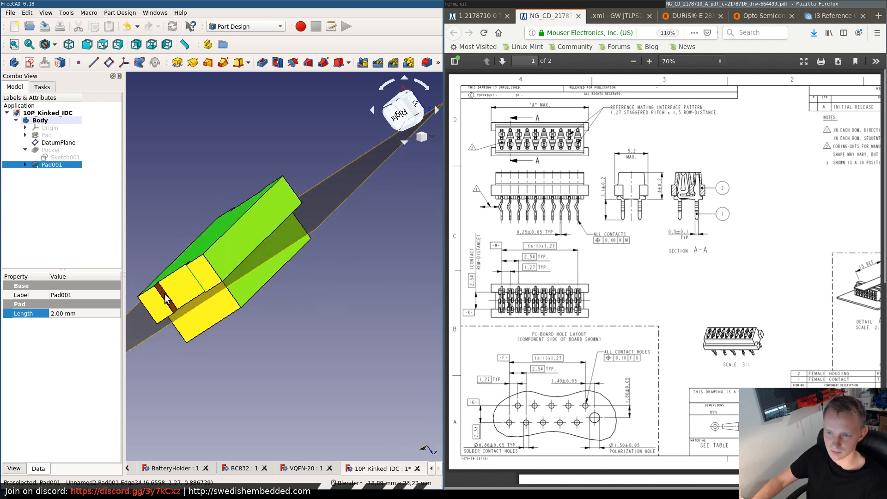
left_click(203, 281)
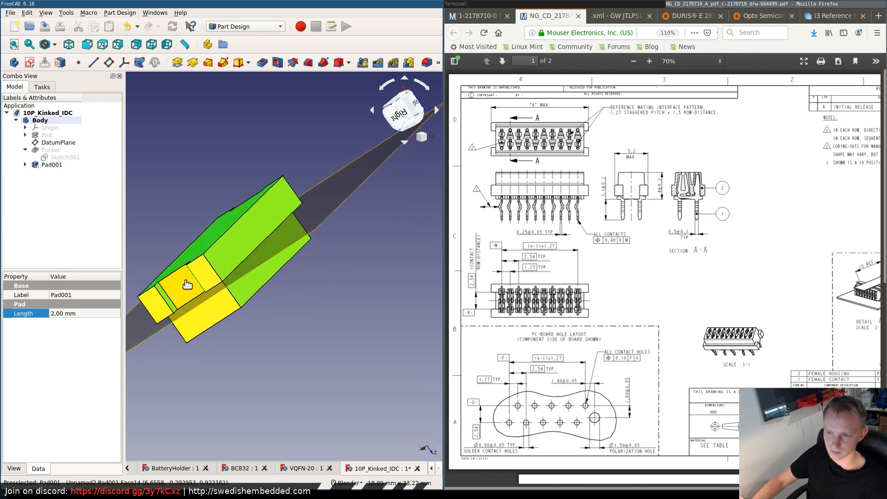
left_click(187, 284)
middle_click_drag(188, 215, 322, 150)
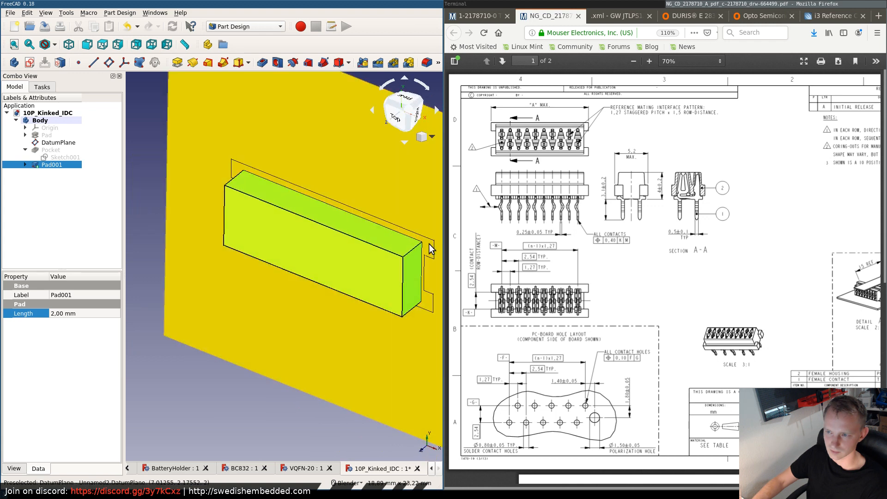
left_click(427, 260, "ctrl")
middle_click_drag(345, 175, 291, 212)
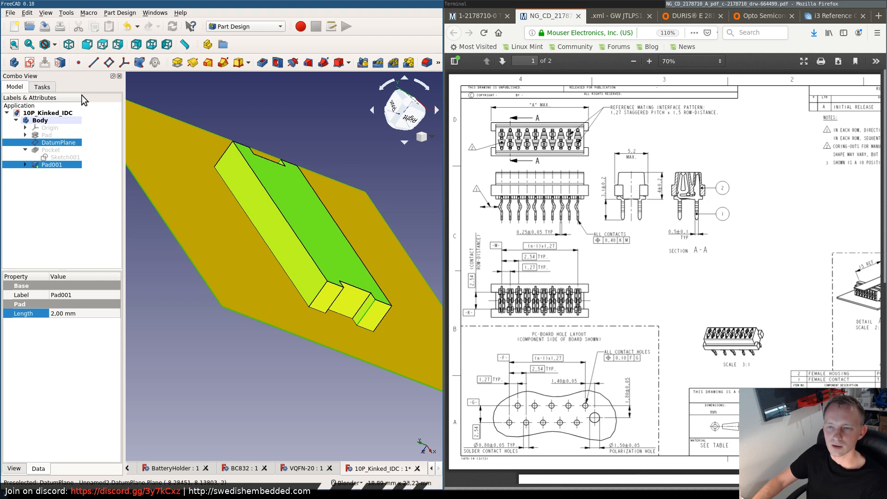
right_click(283, 216)
left_click(293, 192)
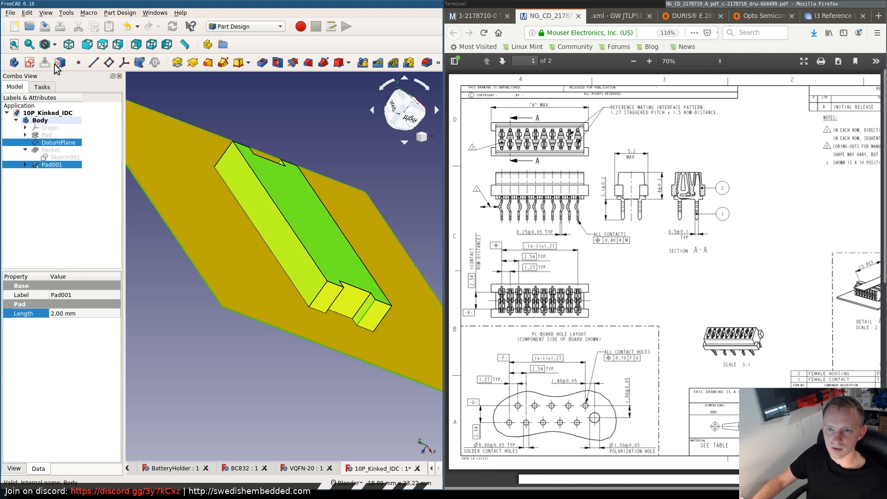
left_click(27, 13)
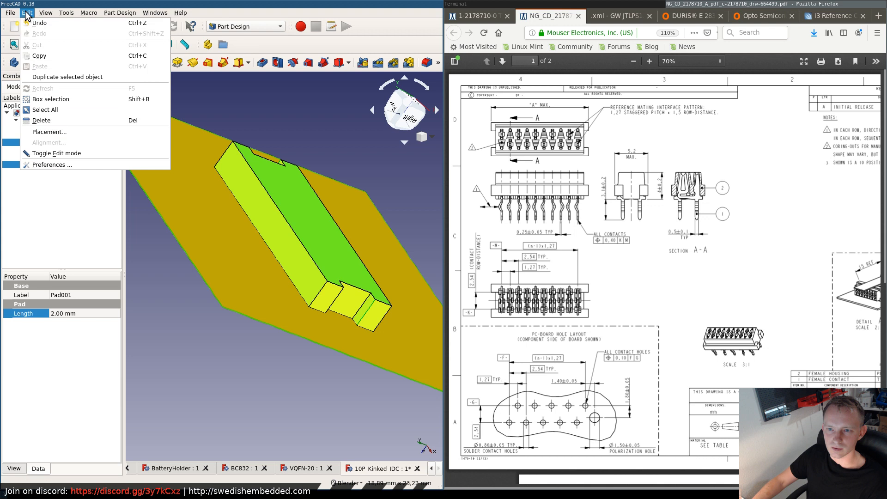
left_click(41, 188)
right_click(54, 141)
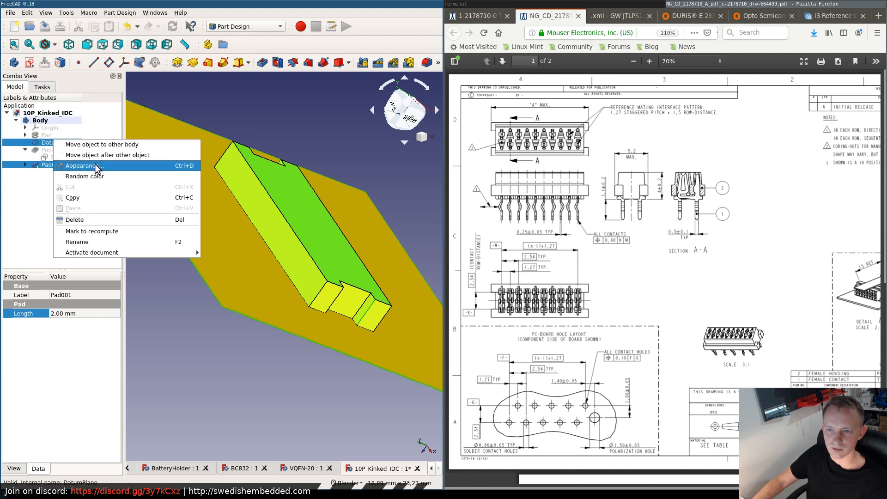
left_click(25, 186)
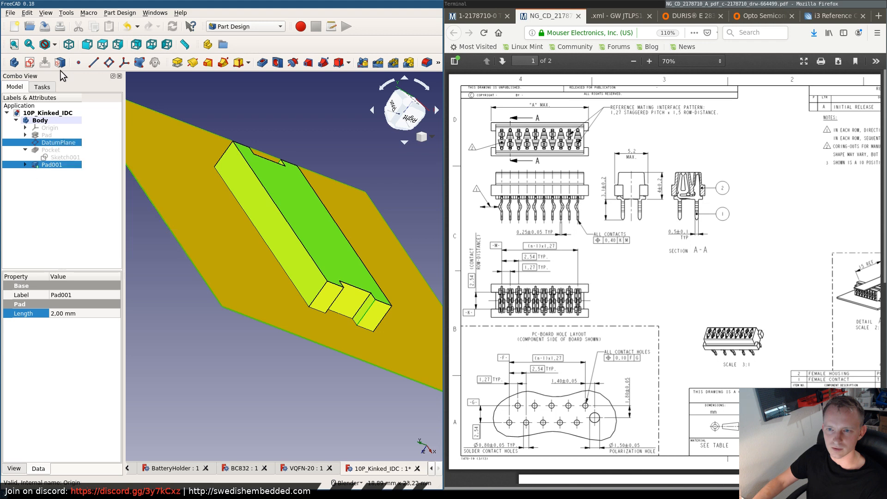
left_click(48, 12)
mouse_move(66, 12)
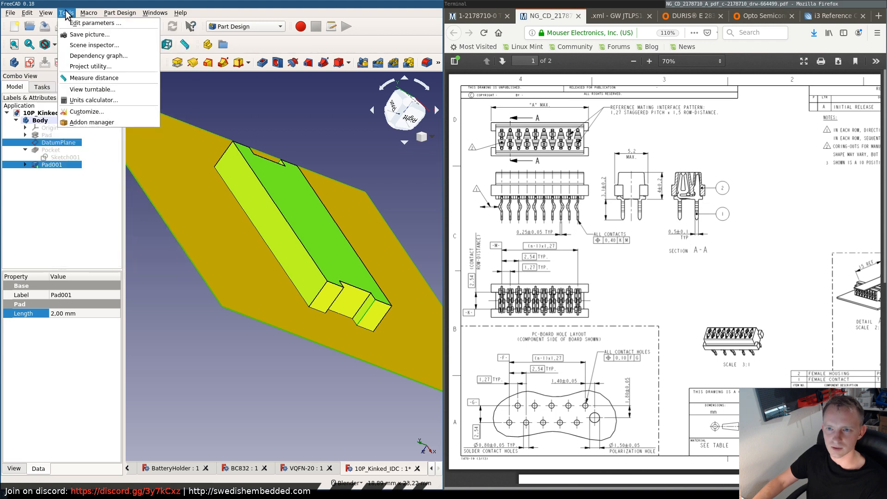
mouse_move(28, 13)
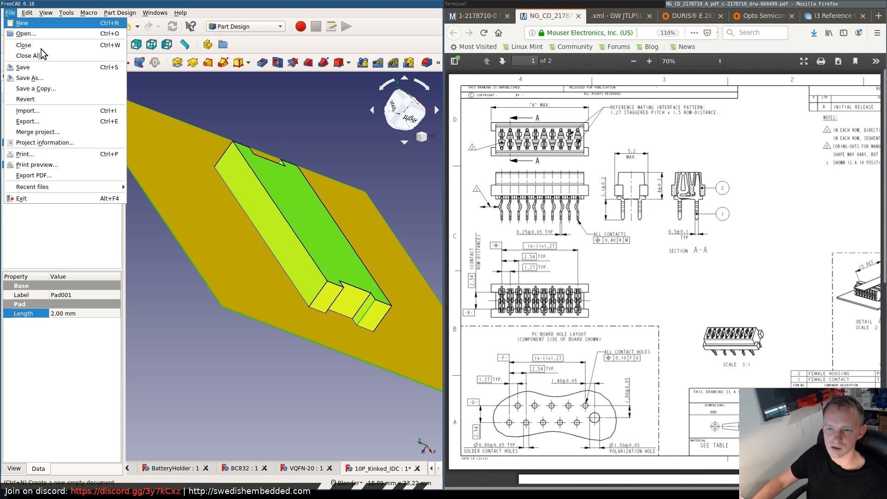
left_click(47, 237)
left_click(170, 270)
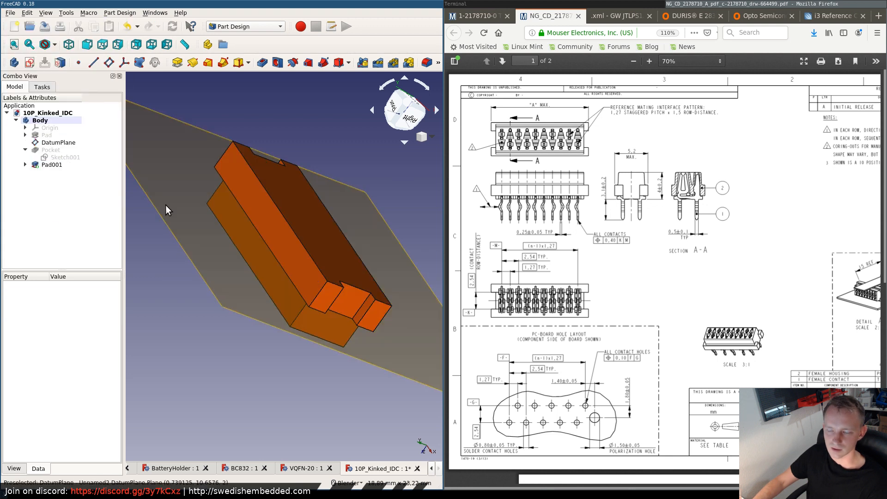
- Open the per-face color settings for Pad001
left_click(51, 151)
right_click(51, 151)
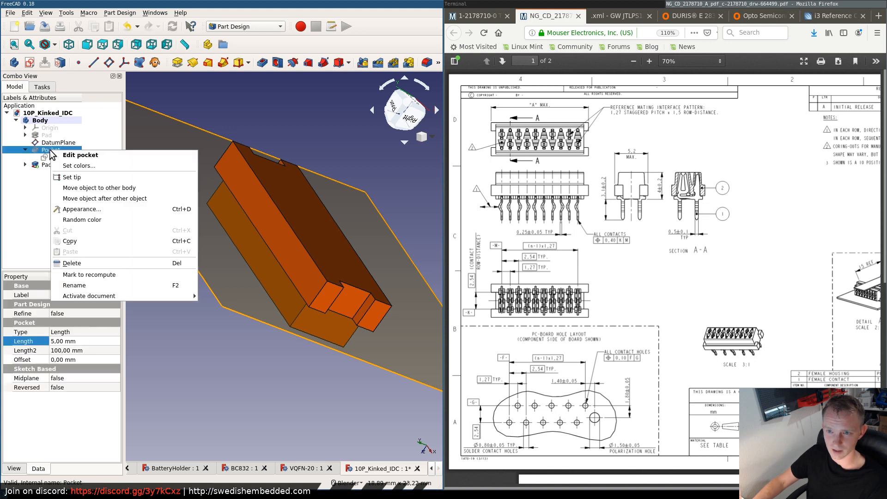
left_click(35, 199)
left_click(51, 166)
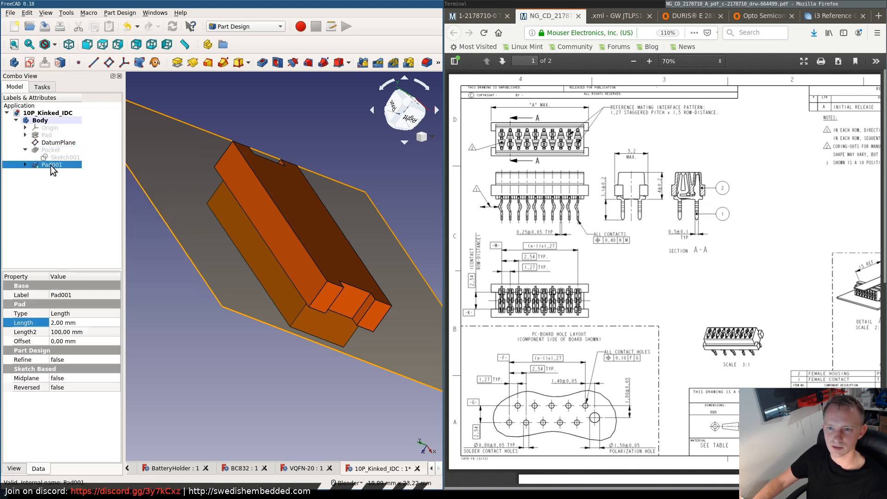
right_click(52, 166)
left_click(67, 184)
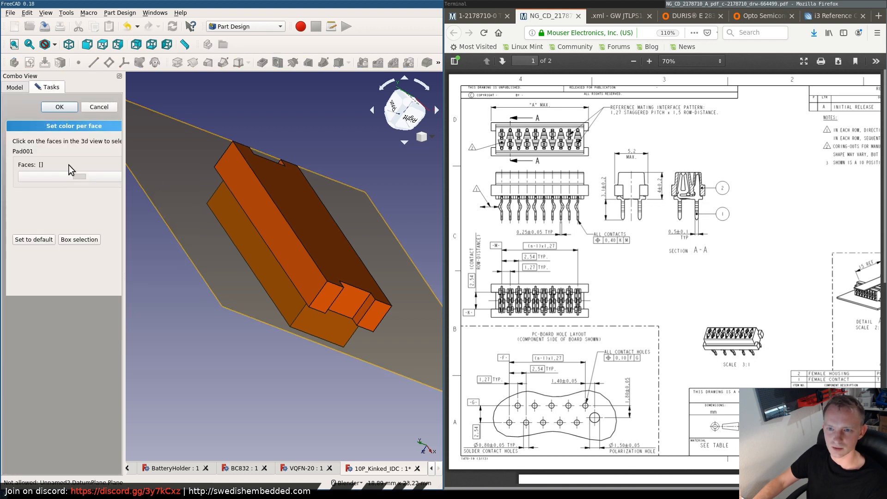
- Set the large notched face's color to orange, #ff5500, and accept the per-face coloring
left_click(254, 192)
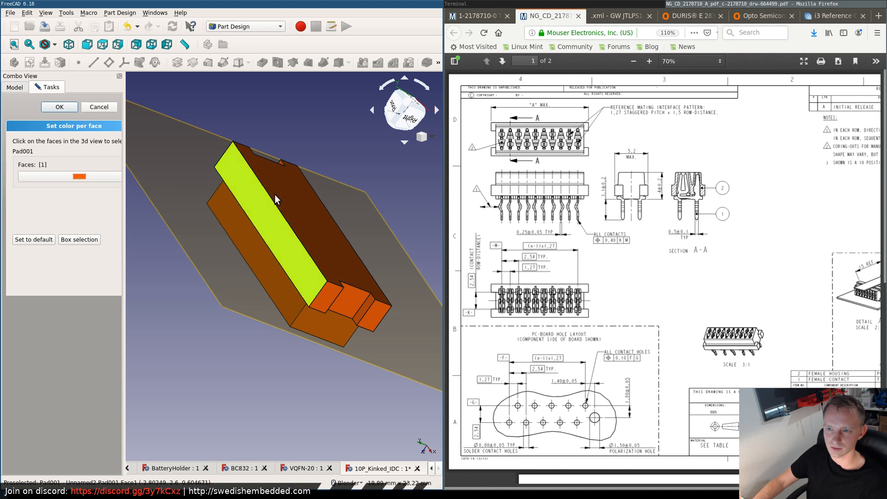
left_click(85, 176)
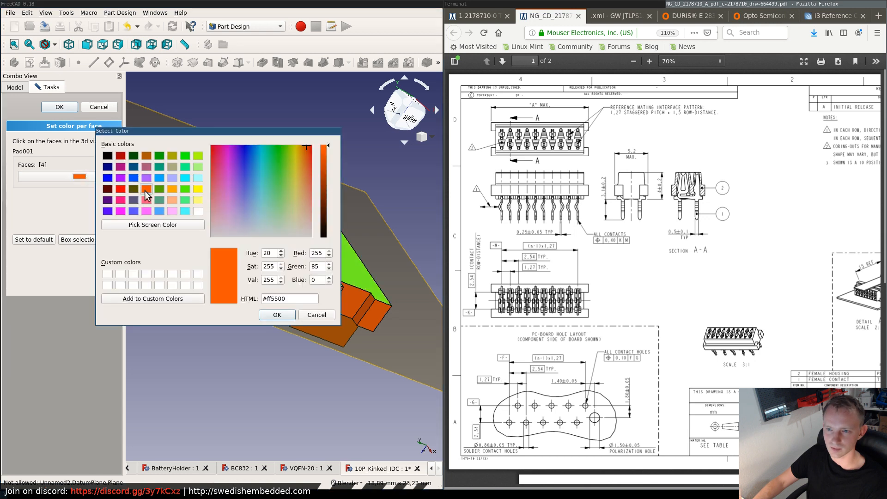
left_click(277, 315)
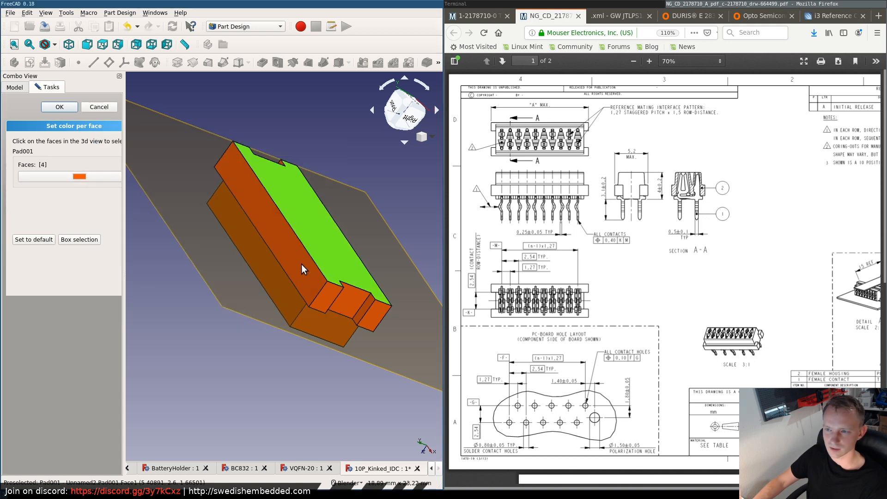
left_click(326, 277)
left_click(288, 195)
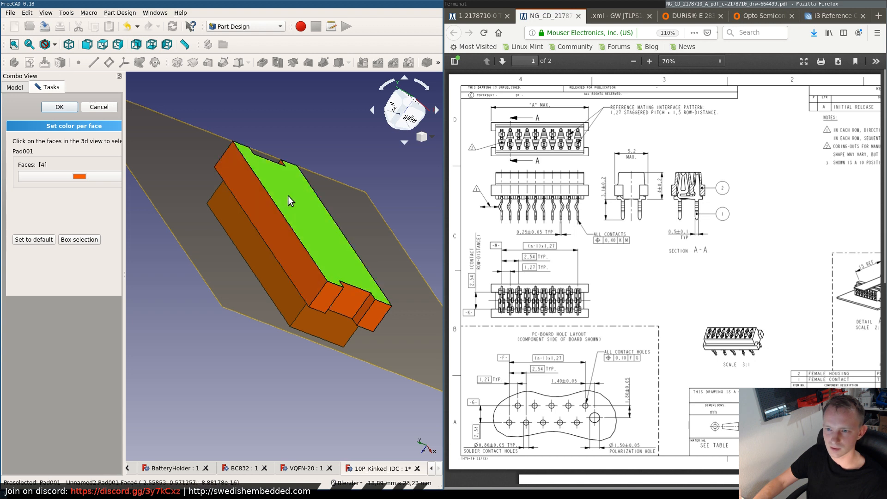
left_click(191, 337)
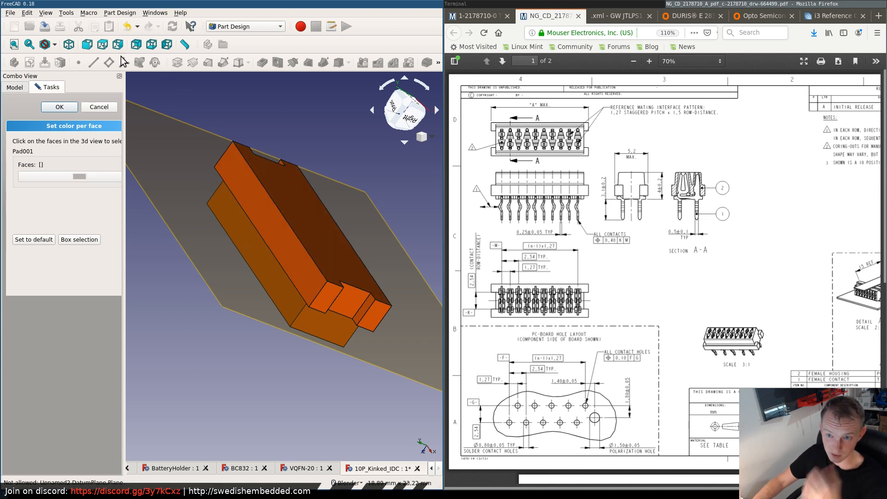
left_click(60, 107)
- Try to export the model without any object selected
left_click(11, 14)
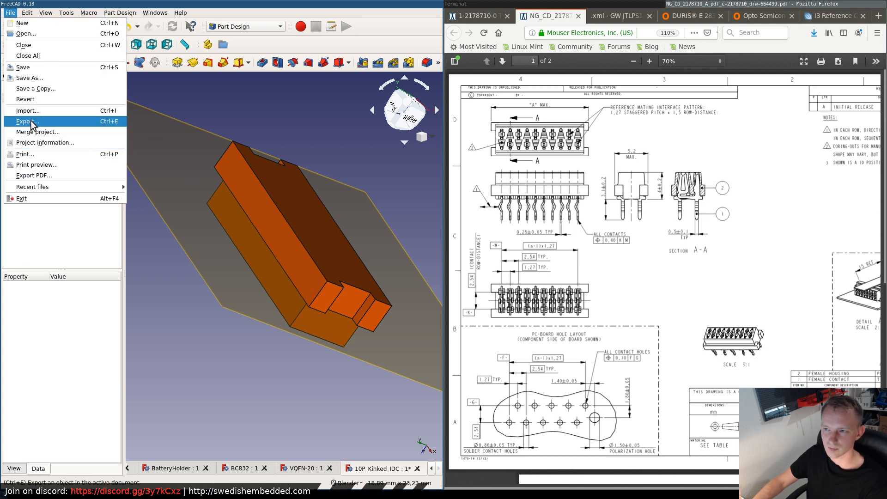
left_click(209, 176)
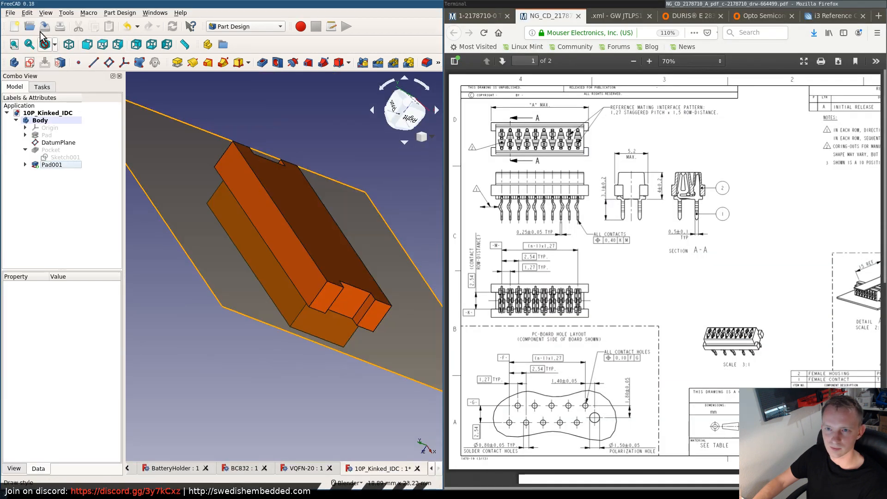
left_click(10, 13)
left_click(31, 121)
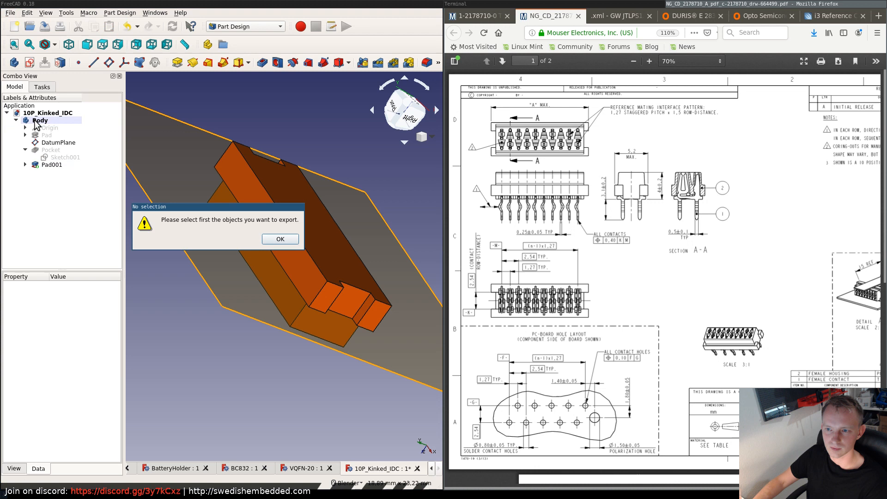
left_click(279, 239)
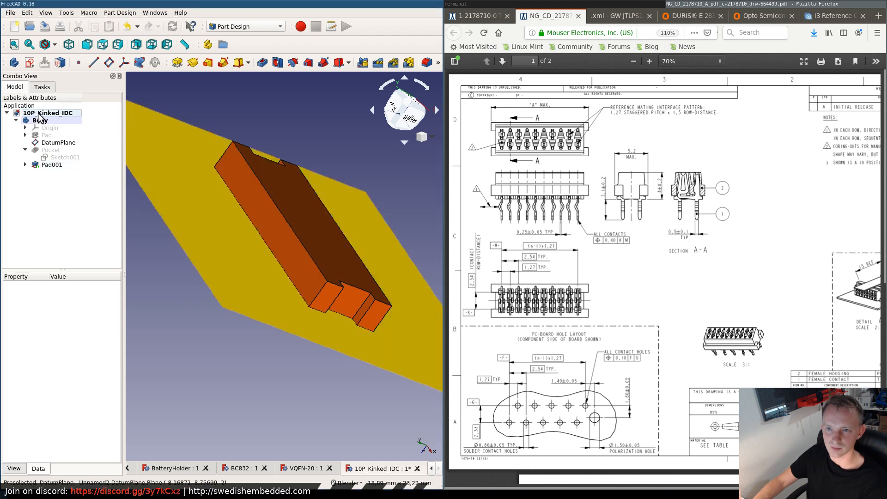
left_click(10, 12)
left_click(32, 121)
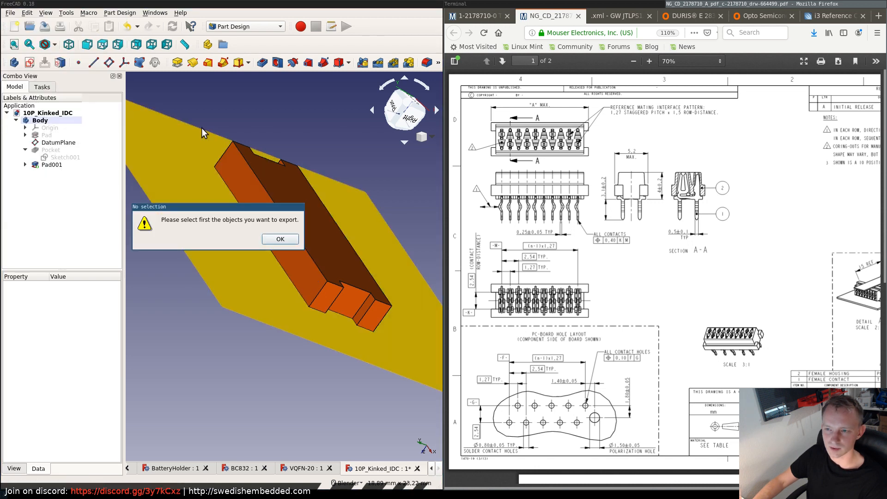
left_click(280, 239)
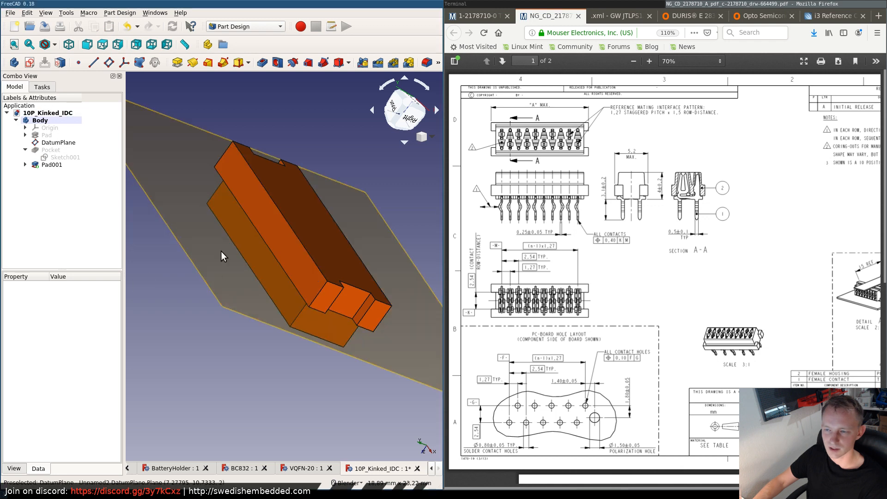
- Export the Body in STEP with colors format, replacing the existing 10P_KinkedPin_IDC.step
scroll(256, 201, "down", 3)
left_click(40, 120)
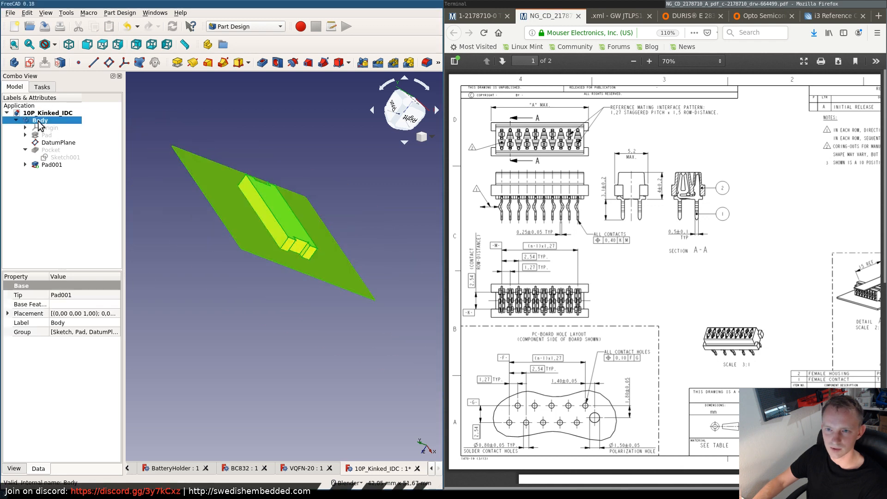
left_click(10, 12)
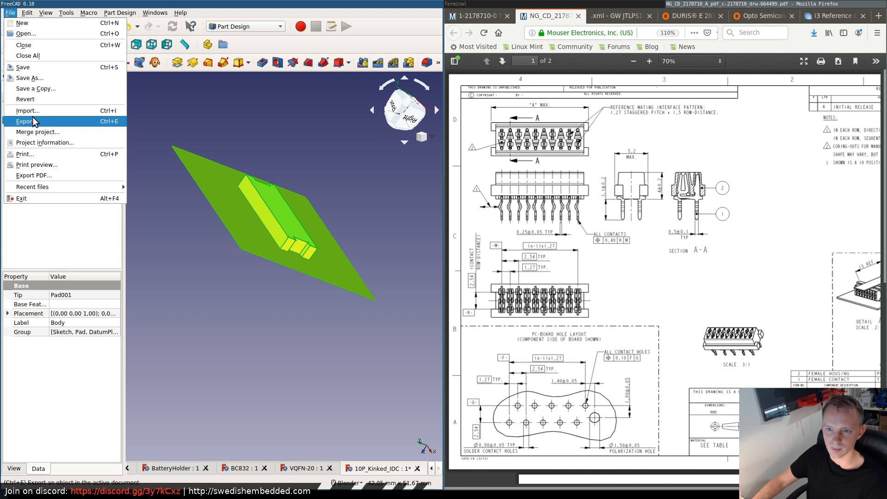
left_click(35, 121)
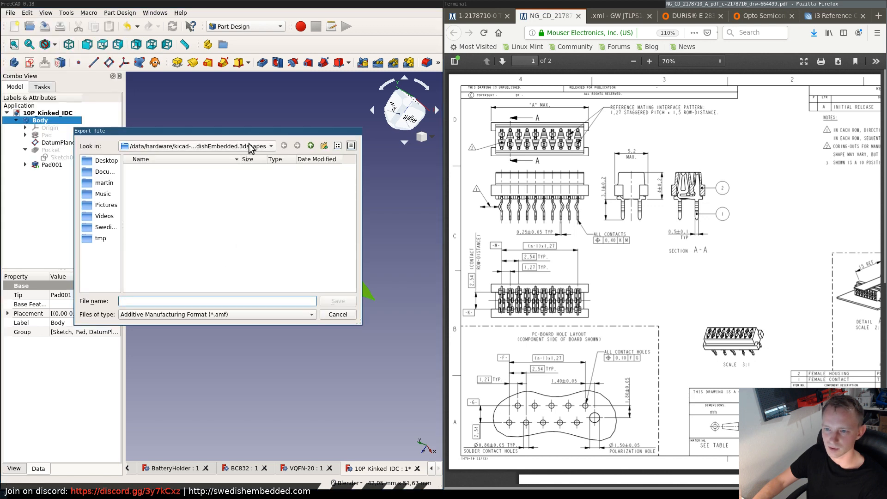
left_click(203, 315)
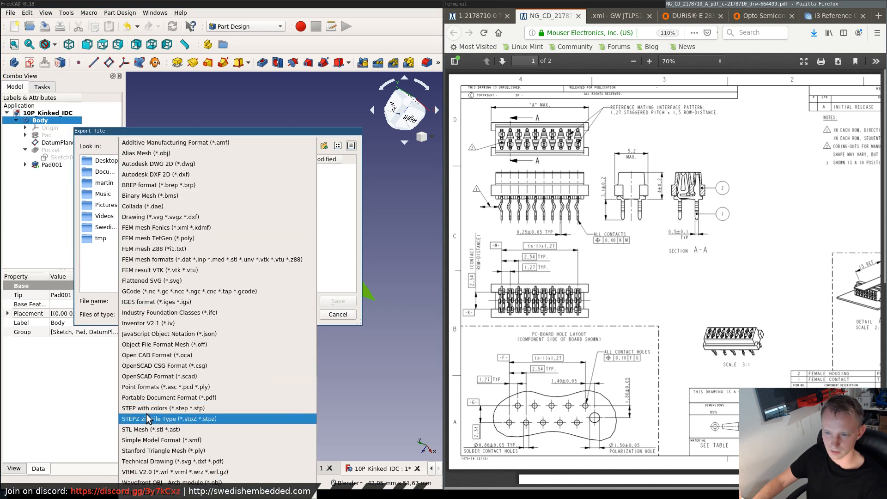
left_click(148, 409)
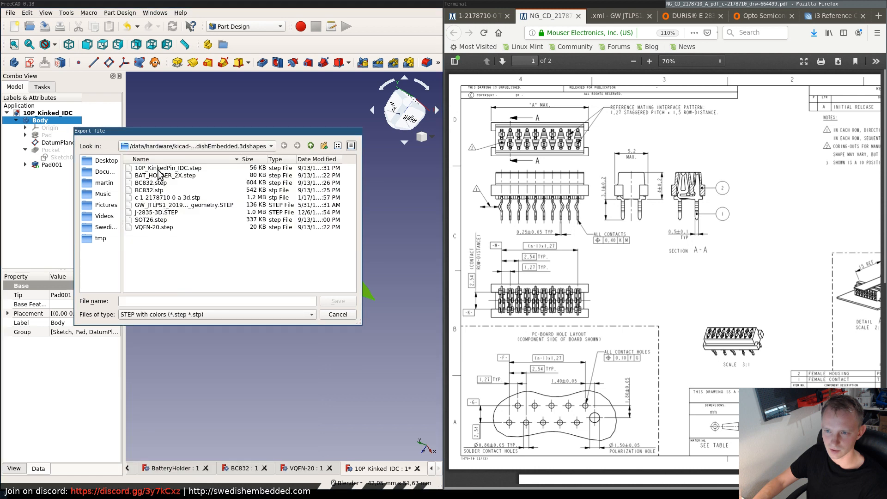
double_click(157, 169)
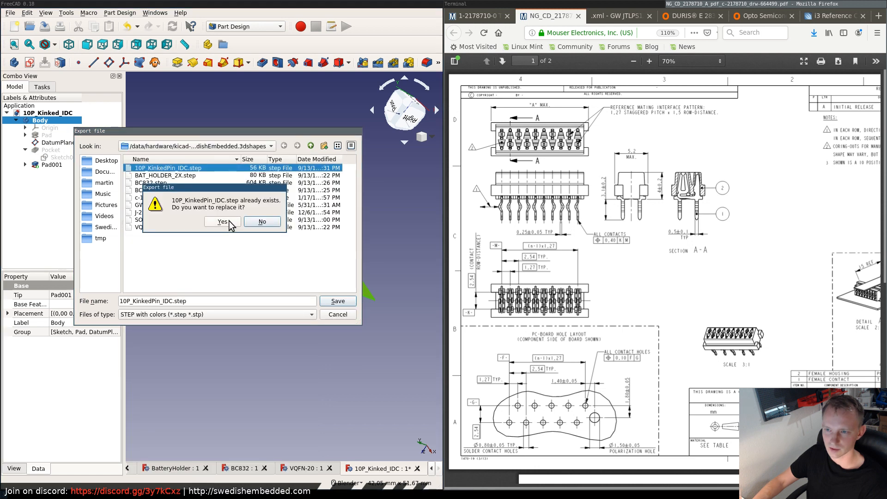
left_click(223, 222)
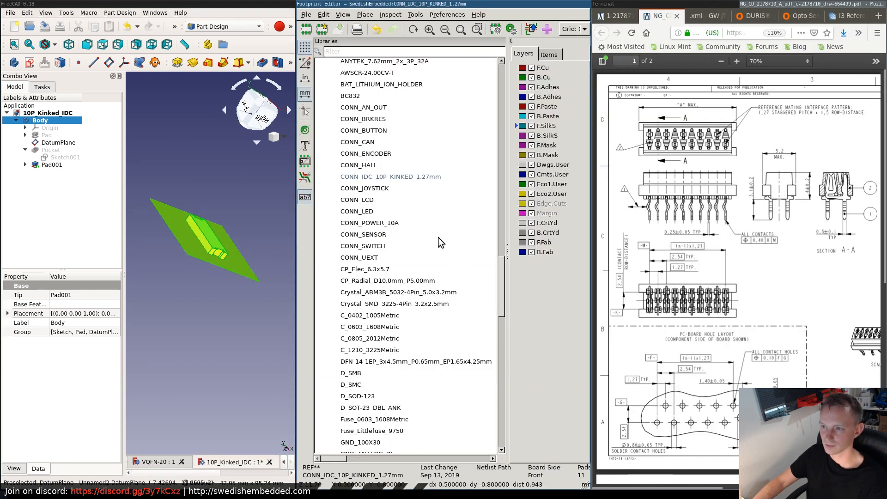
- Show the KiCad Footprint Editor full screen and open the 3D settings of the CONN_IDC_10P_KINKED_1.27mm footprint
key("super+f")
left_click(73, 7)
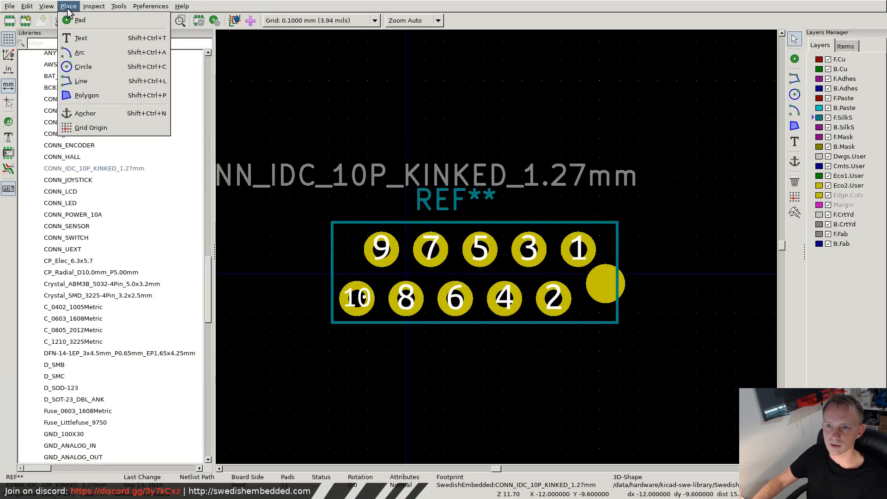
mouse_move(50, 7)
left_click(63, 33)
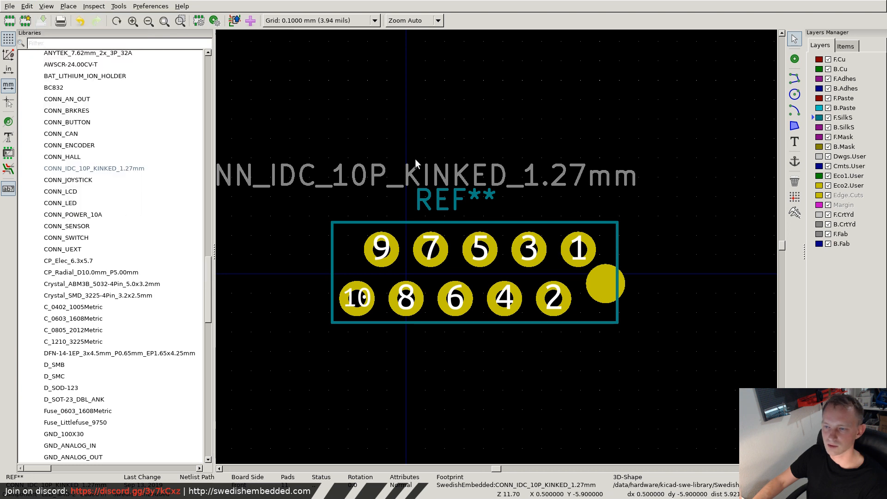
left_click(199, 20)
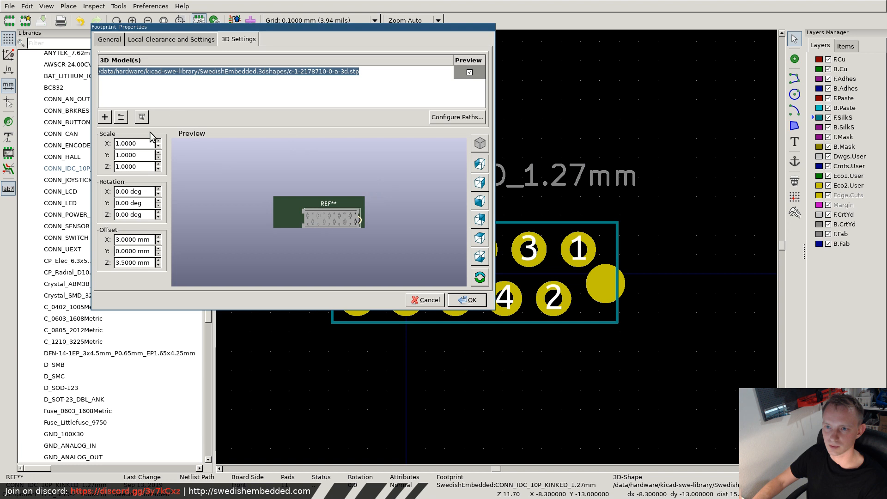
- Replace the footprint's assigned 3D model with 10P_KinkedPin_IDC.step from the SwedishEmbedded.3dshapes folder
left_click(142, 117)
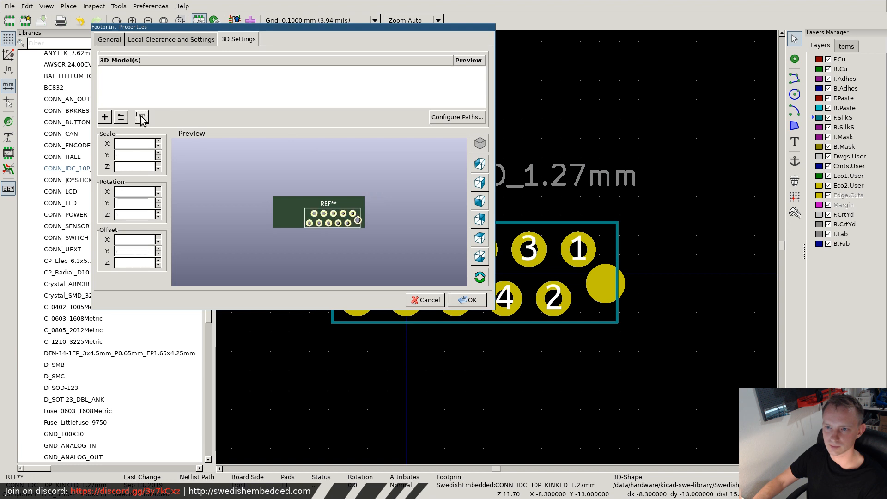
left_click(123, 116)
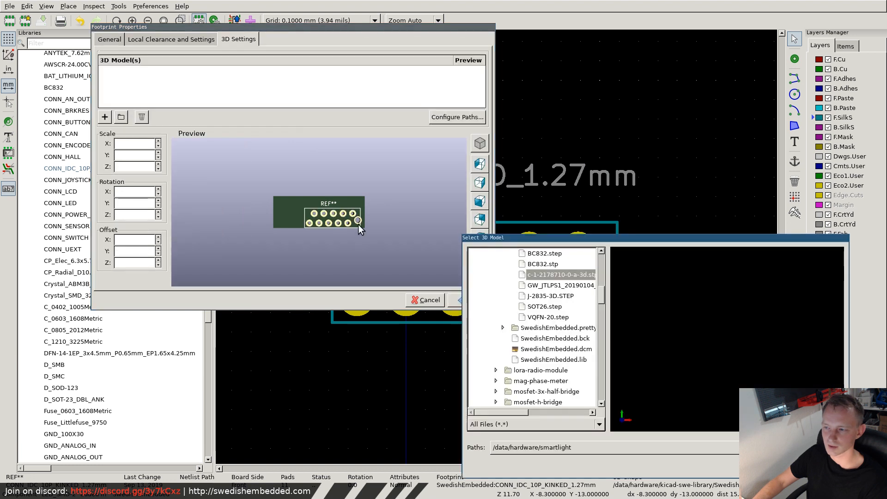
scroll(548, 272, "up", 2)
double_click(547, 273)
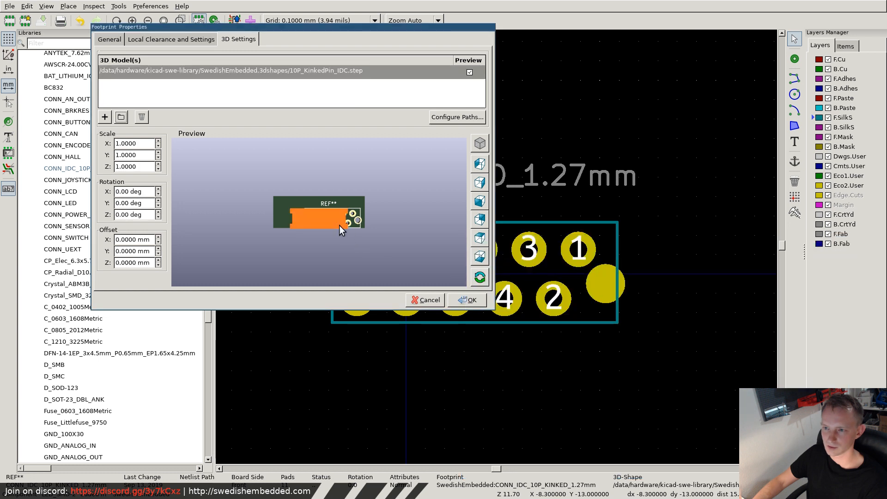
- Set the 3D model's X offset to 3.0000 mm, check its alignment with the pads from both board sides, and accept the footprint properties
left_click_drag(336, 248, 357, 185)
scroll(329, 210, "up", 4)
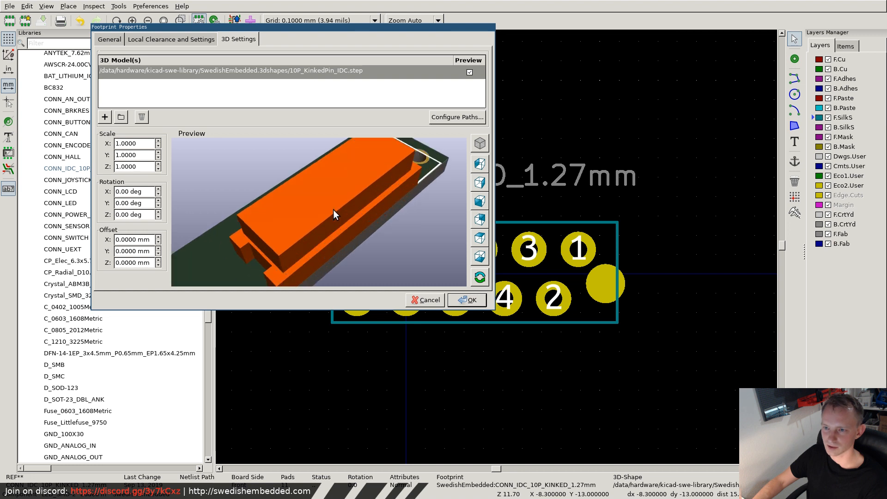
scroll(320, 199, "down", 3)
left_click_drag(321, 185, 319, 214)
left_click(158, 237)
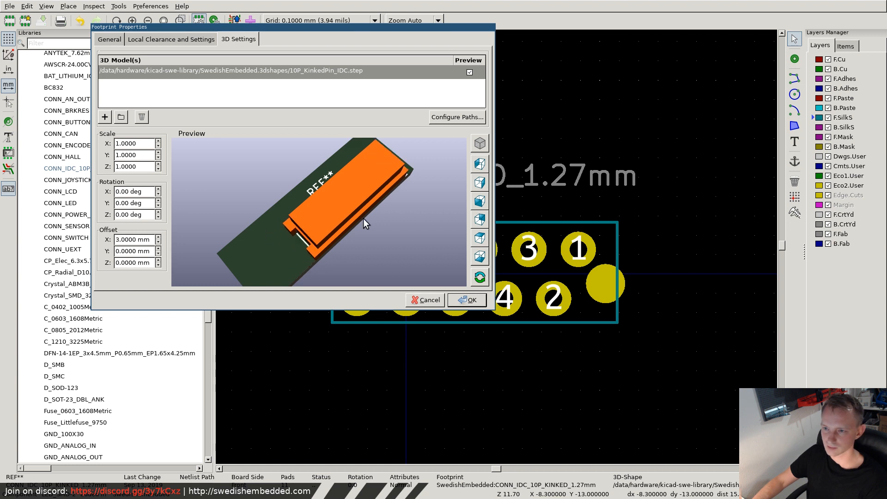
left_click_drag(363, 219, 276, 132)
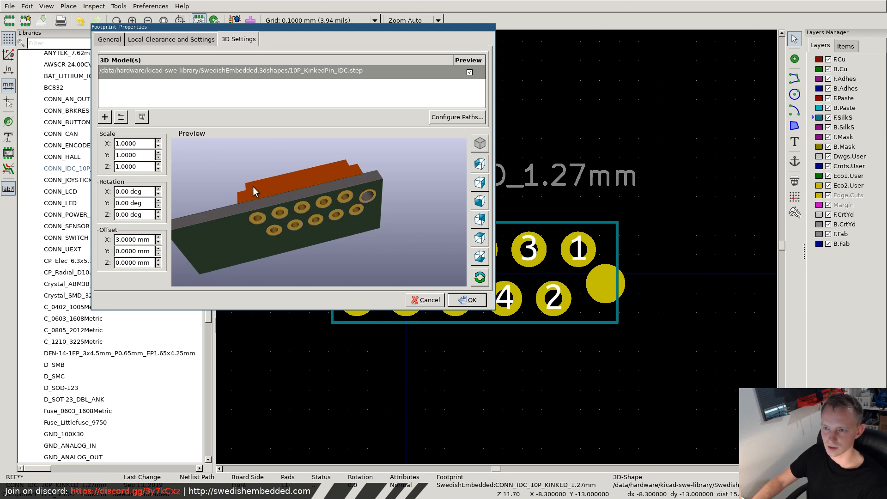
left_click_drag(253, 187, 327, 187)
left_click(471, 301)
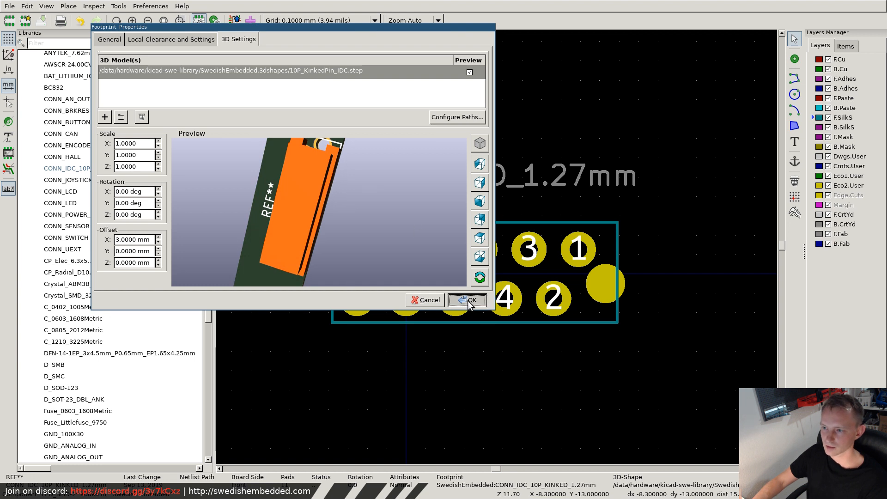
- Switch to FreeCAD, show the 10P_Kinked_IDC model full screen, and clear the Body selection
key("super+f")
scroll(167, 270, "up", 10)
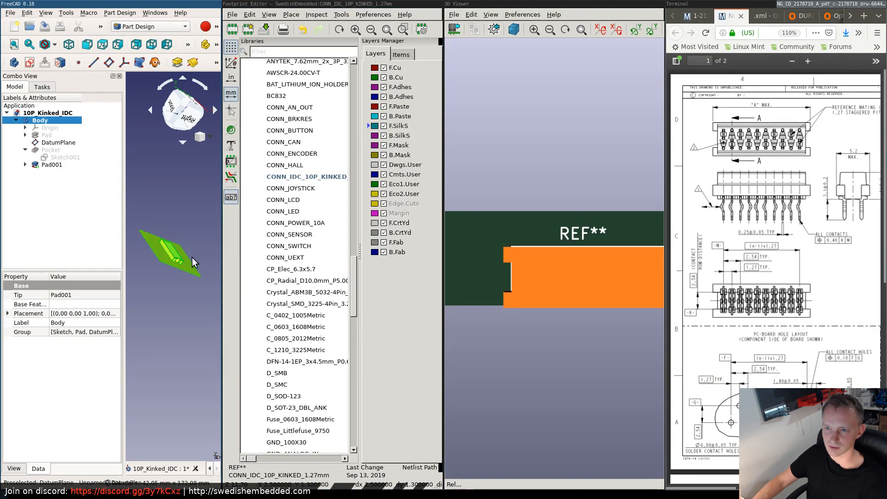
key("super+f")
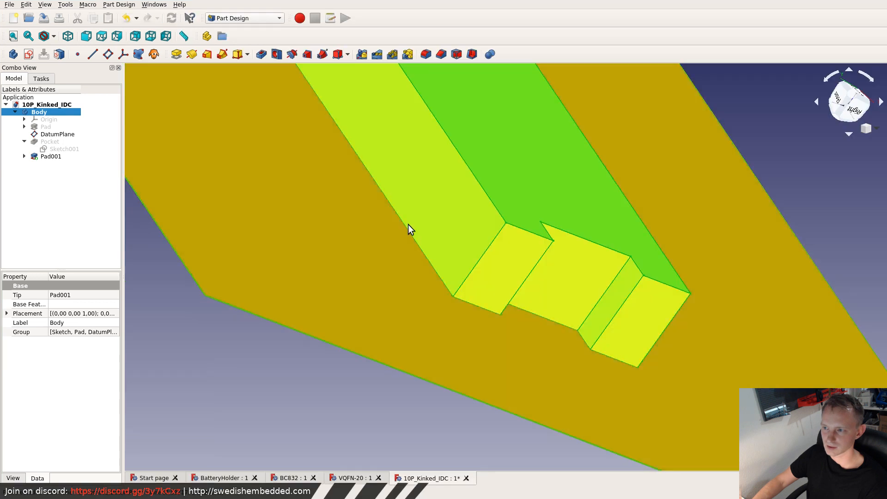
scroll(467, 192, "down", 5)
left_click(618, 245)
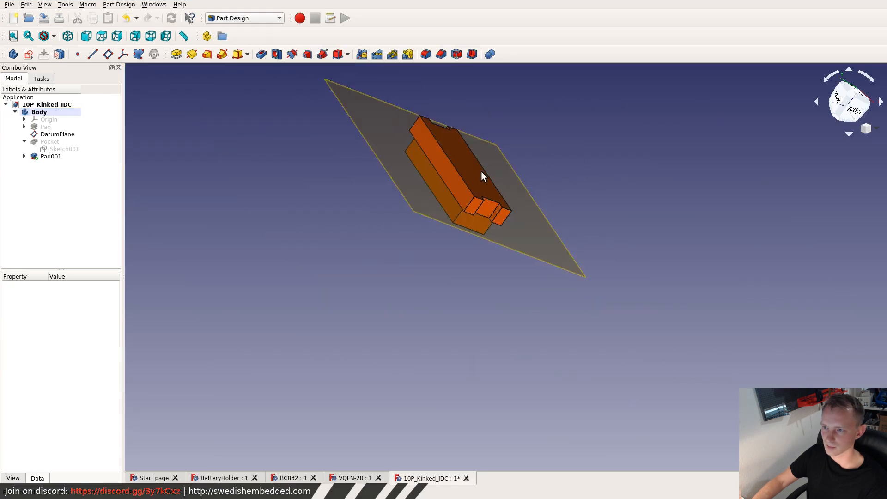
- Start a datum plane on the large notched bottom face of Pad001, attached in Plane face mode
middle_click_drag(436, 156, 467, 258)
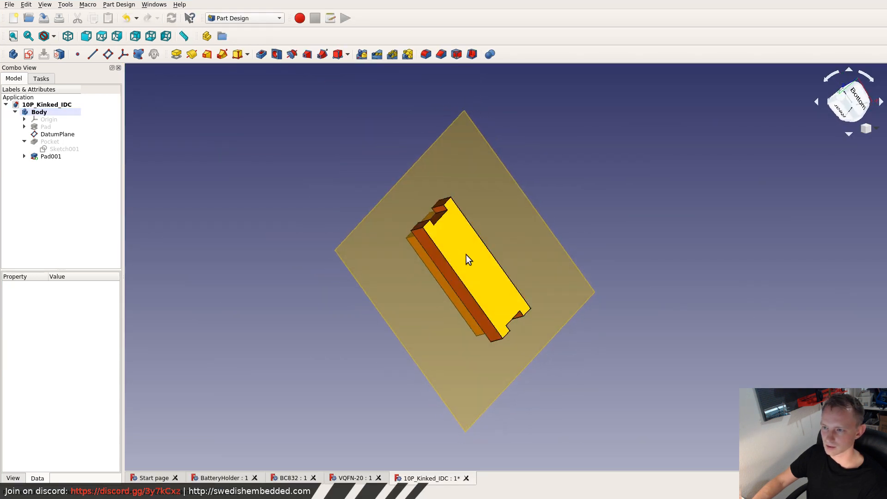
left_click(490, 259)
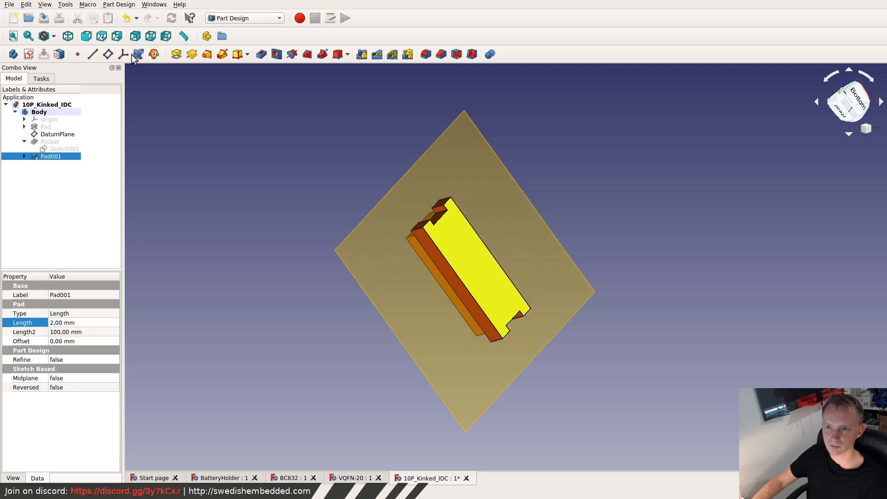
left_click(107, 54)
middle_click_drag(468, 225, 319, 274)
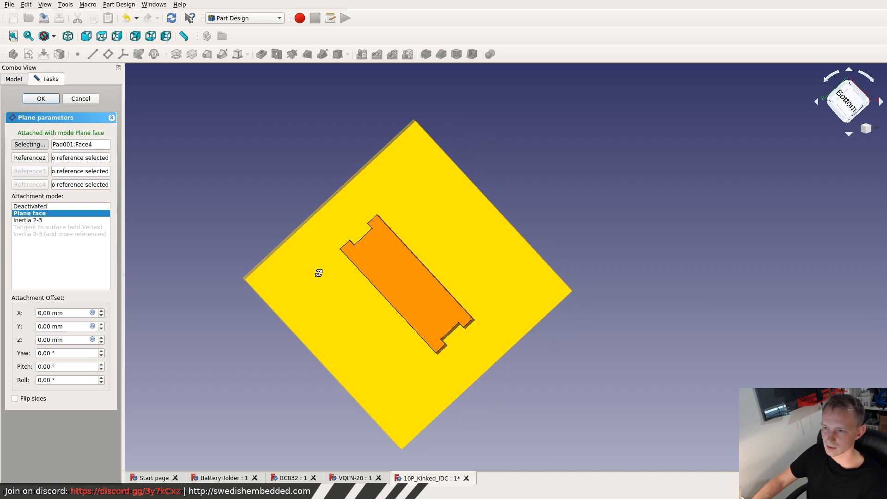
- Show the TE 2178710 datasheet drawing full screen to examine the connector's contact dimensions
key("super+f")
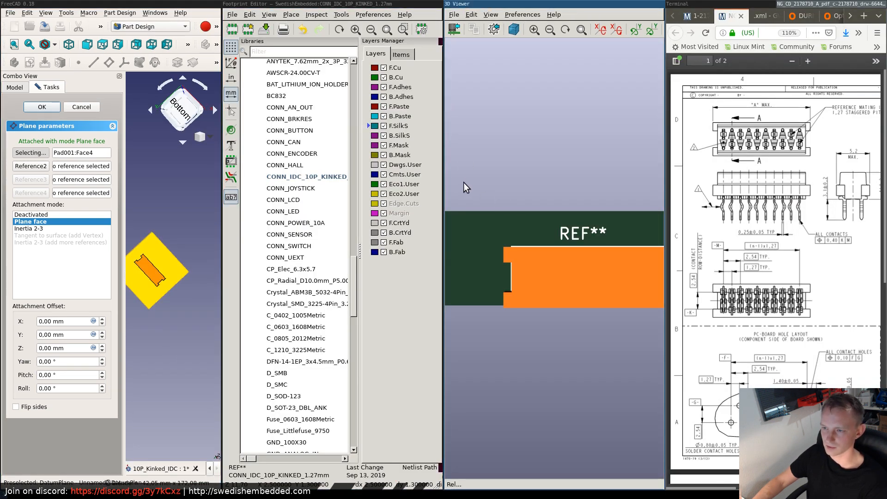
key("super+f")
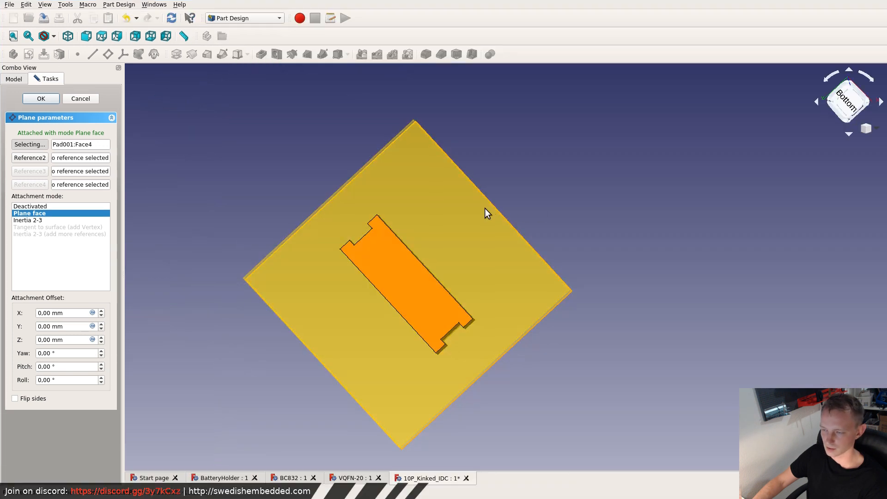
key("super+f")
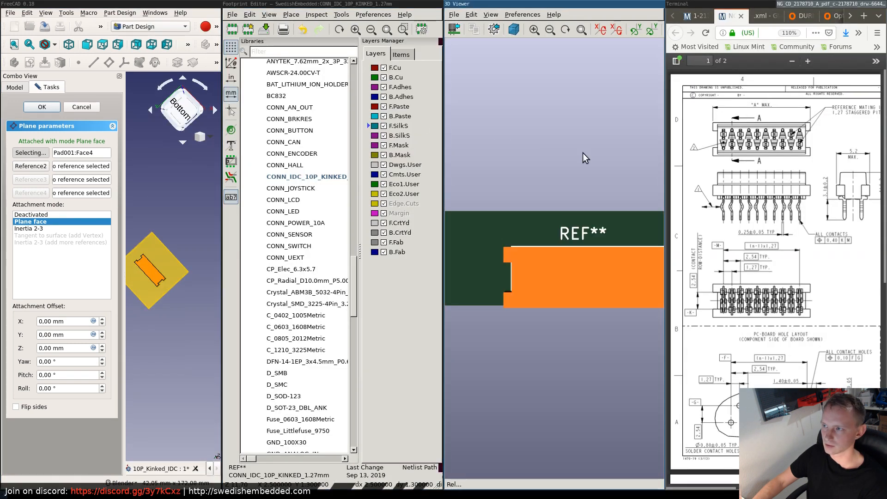
key("super+f")
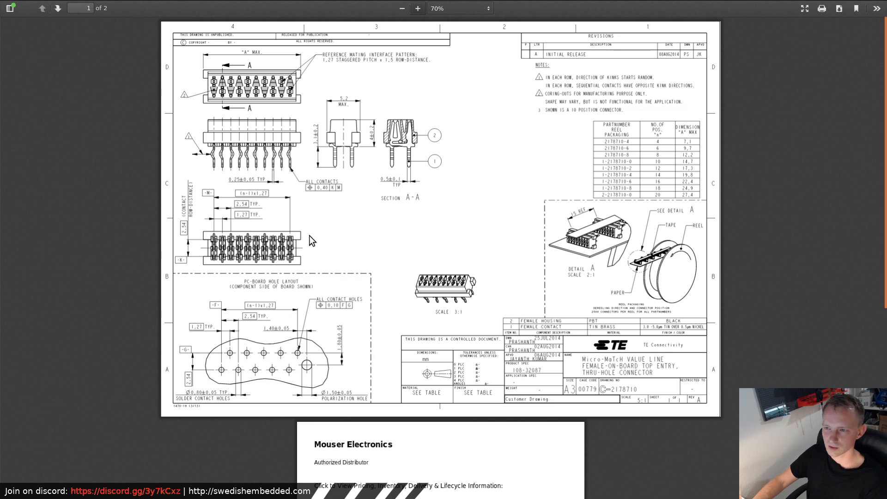
- Leave the full-screen datasheet, show FreeCAD full screen, and close the datum plane setup keeping the plane on Pad001's bottom face
key("F11")
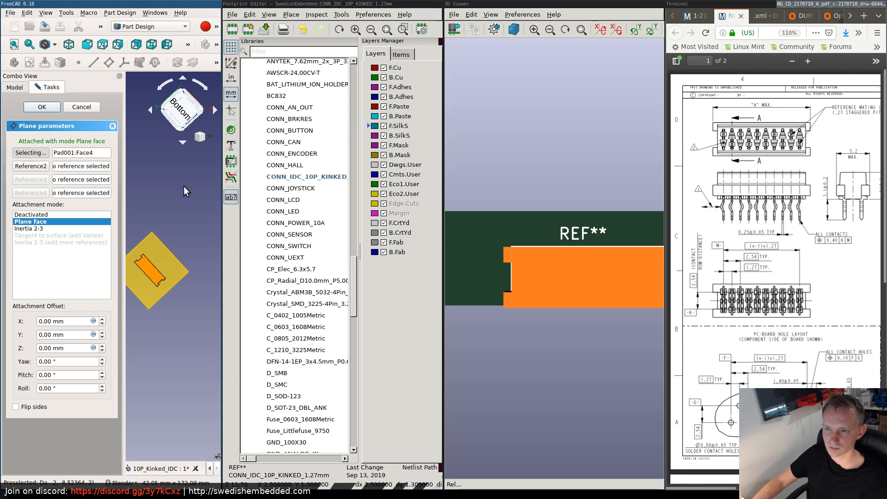
key("super+f")
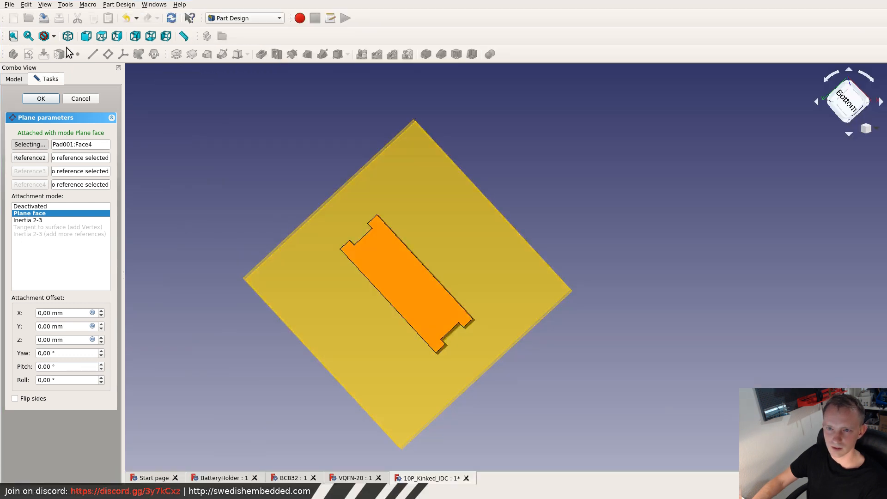
left_click(75, 100)
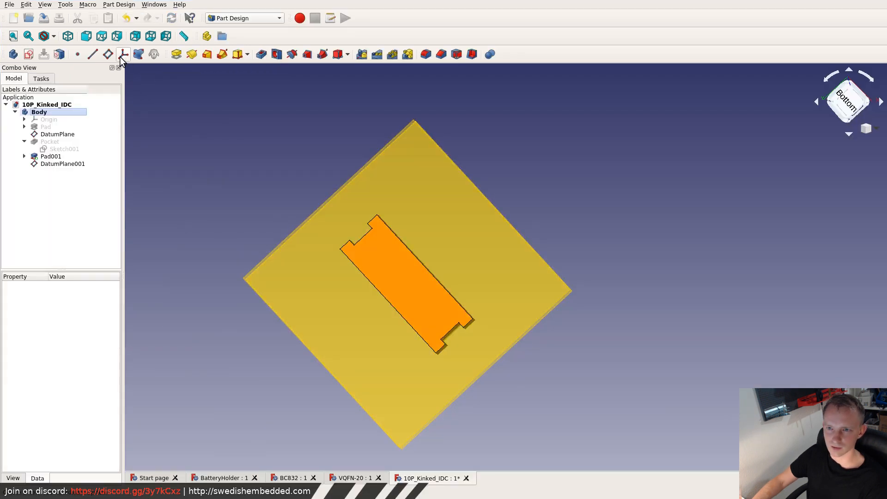
- Create a new sketch on DatumPlane001, the datum plane on the housing's notched bottom face
left_click(28, 54)
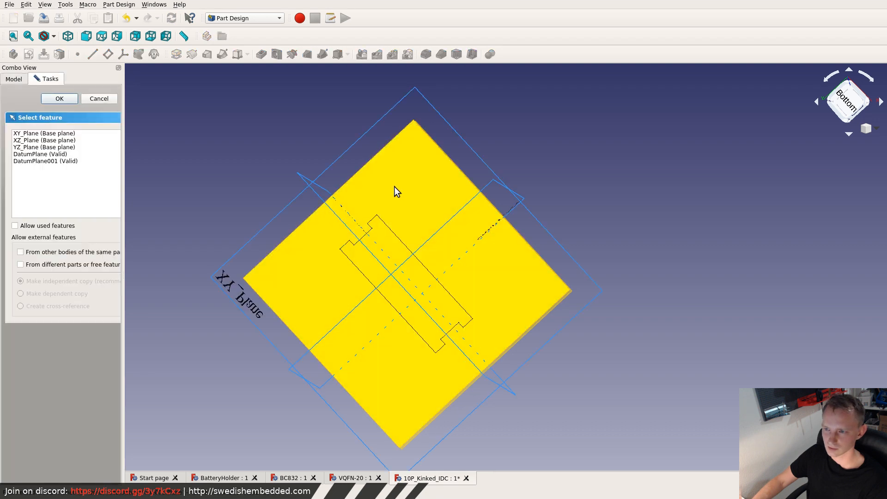
middle_click_drag(355, 212, 548, 258)
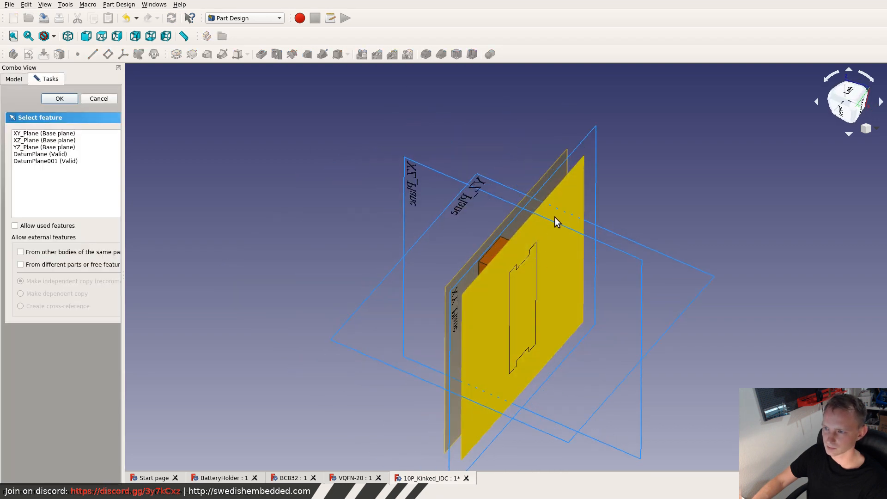
left_click(570, 208)
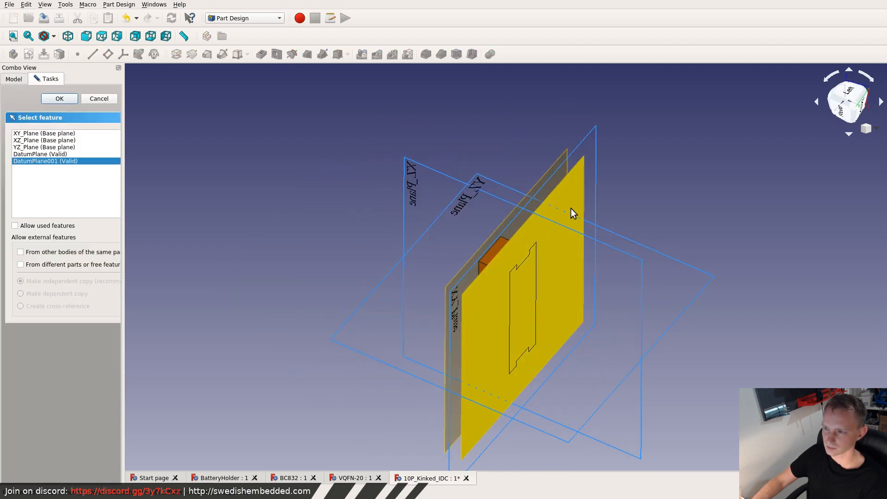
left_click(60, 98)
scroll(443, 356, "up", 5)
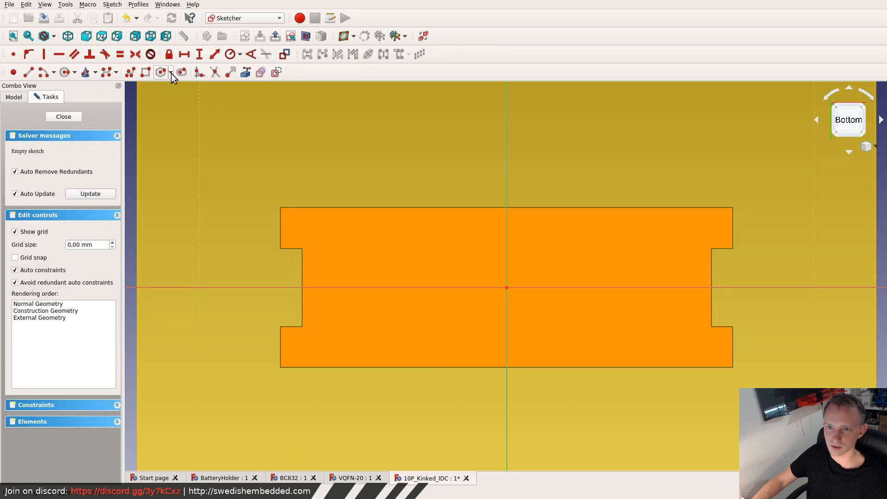
- Sketch a circle inside the housing outline near its lower-left notch and constrain its radius to 0.25 mm
left_click(65, 72)
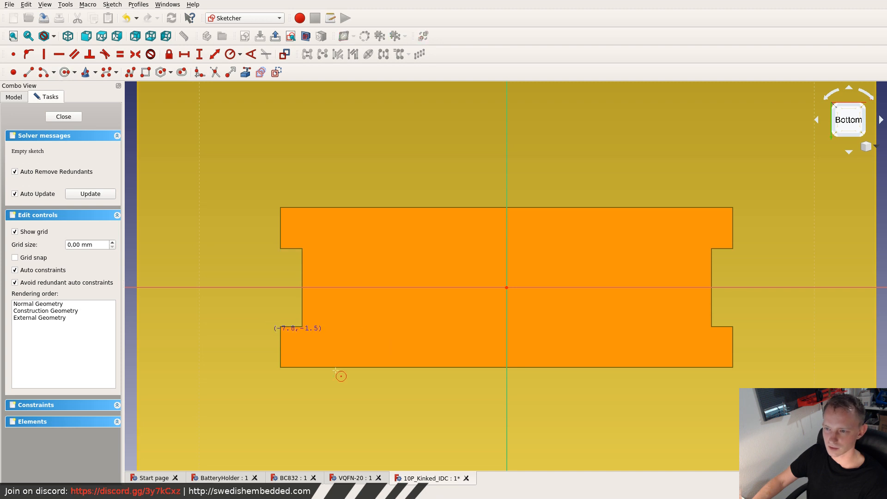
left_click(331, 322)
left_click(332, 306)
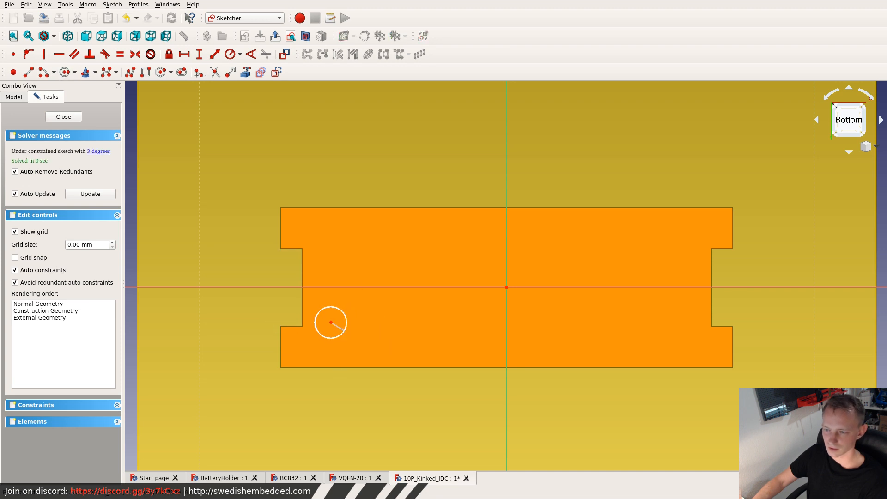
right_click(332, 305)
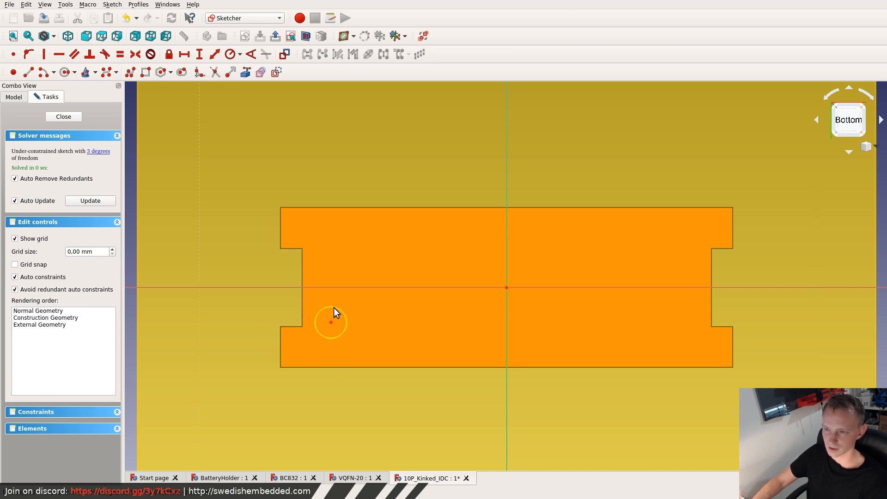
left_click(230, 54)
type("0")
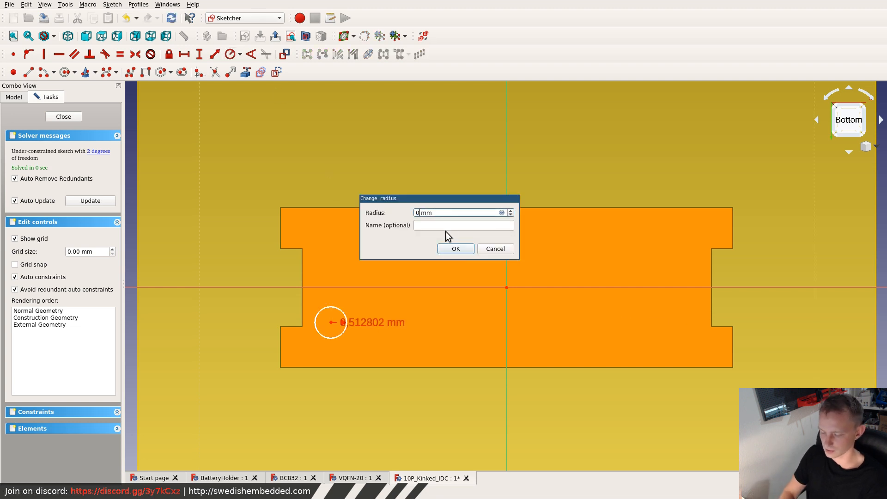
type(".25")
key("Return")
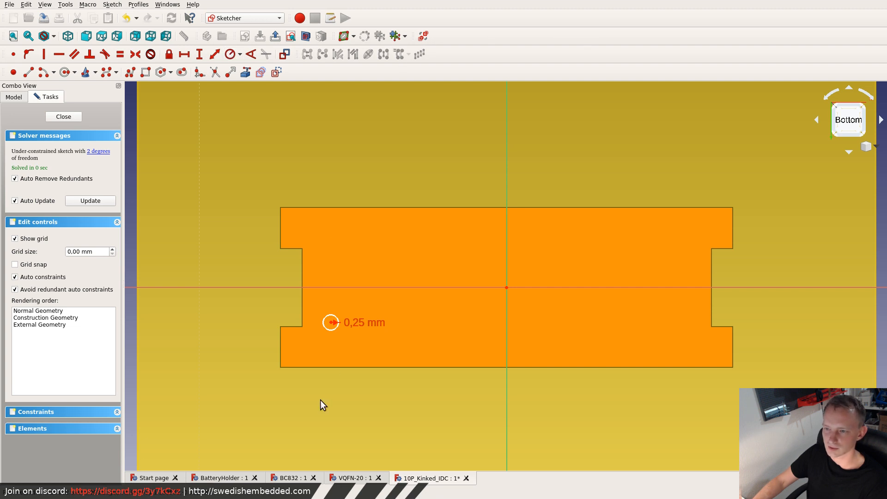
- Create a rectangular array of the circle with 5 columns and 1 row, placed horizontally about 2.33 mm apart
left_click(330, 319)
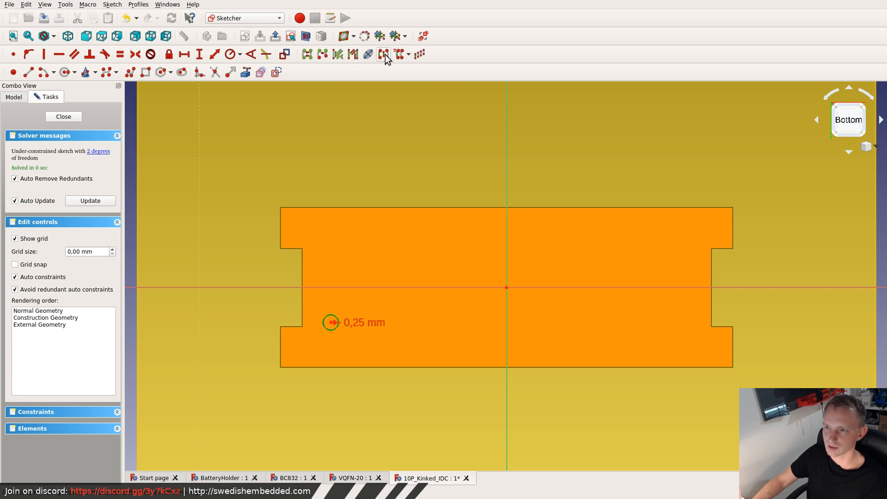
left_click(420, 55)
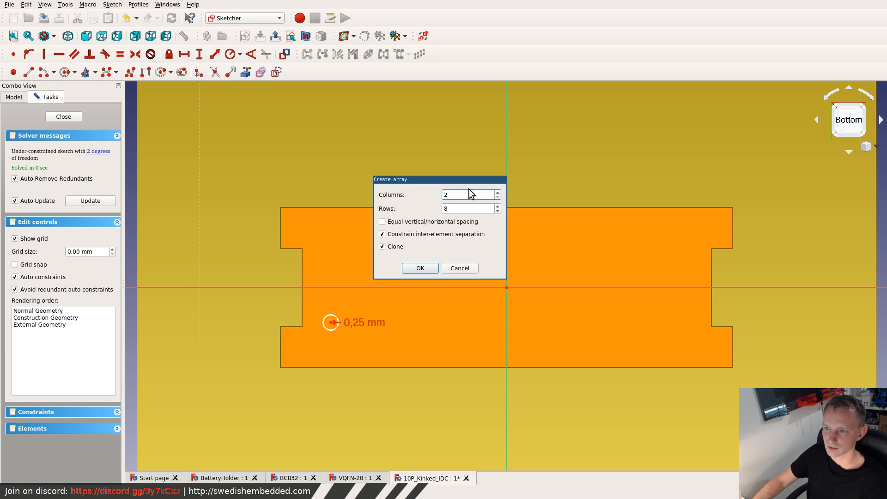
left_click(498, 211)
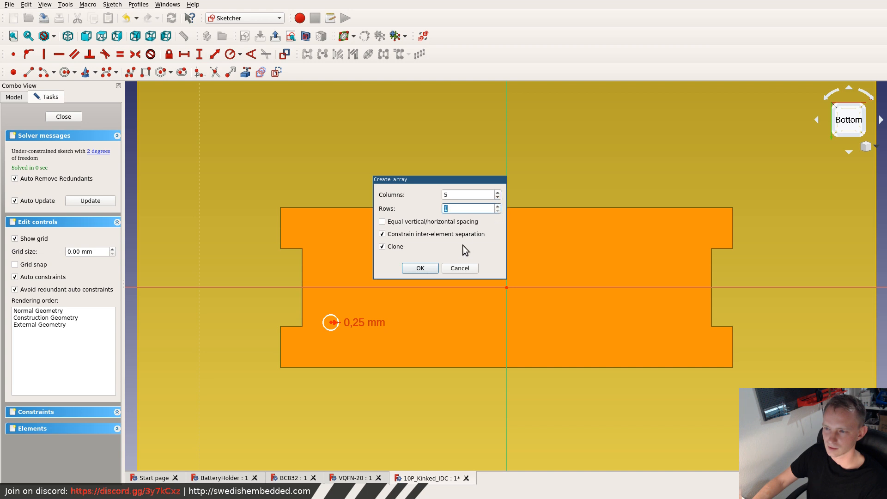
left_click(420, 269)
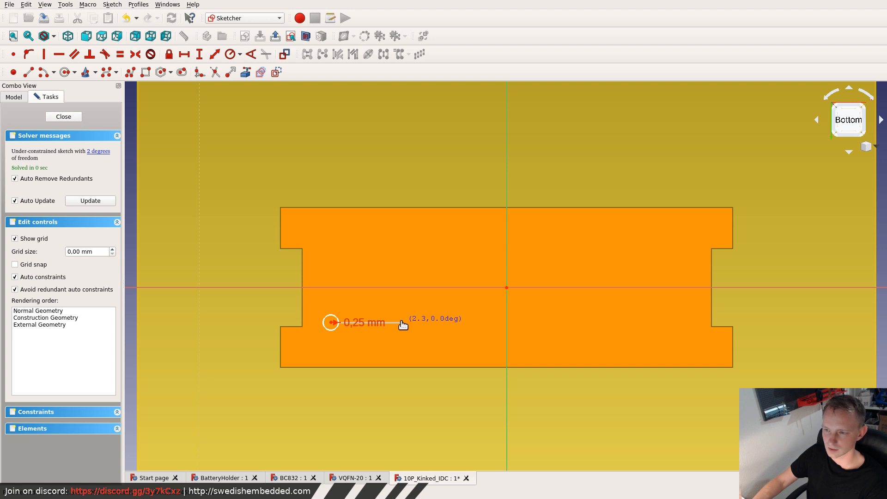
left_click(402, 323)
- Set the spacing between the arrayed circles to 2.54 mm
scroll(419, 266, "down", 4)
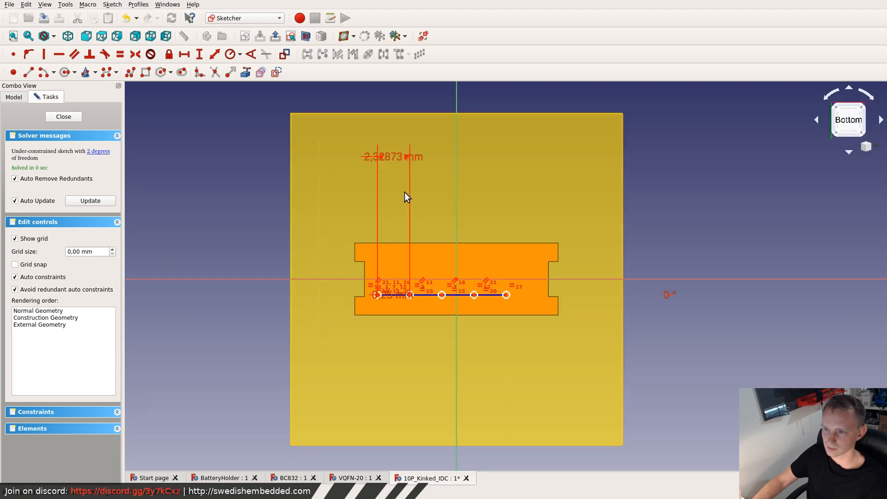
scroll(404, 192, "up", 3)
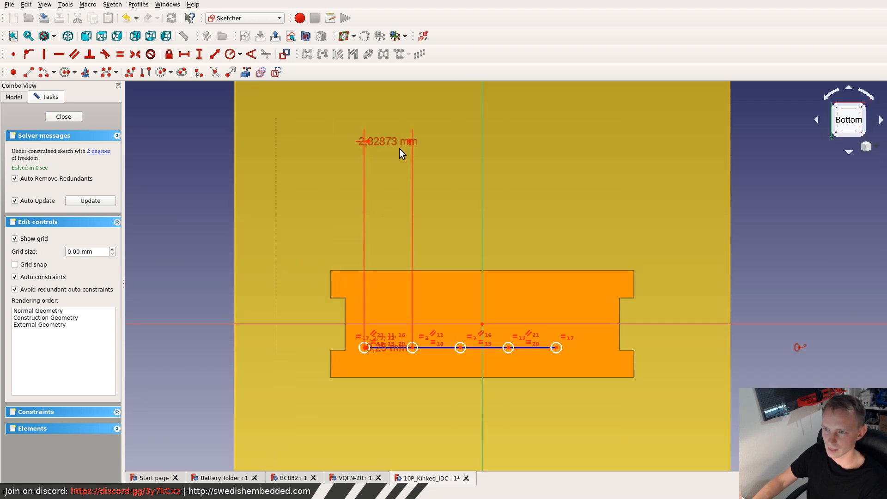
double_click(387, 140)
type("2")
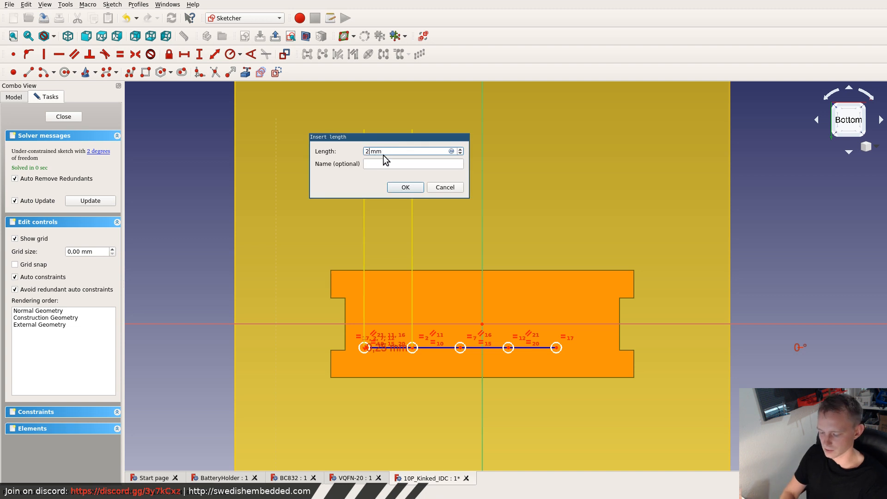
type(".5")
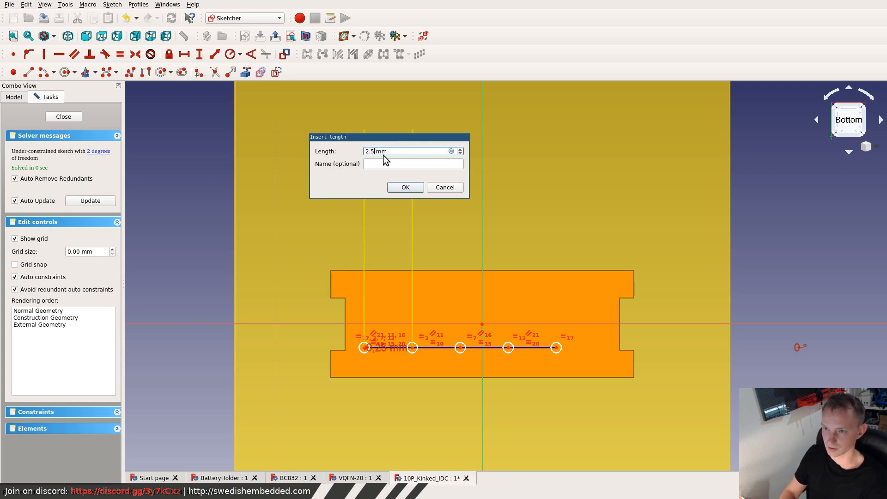
type("4")
key("Return")
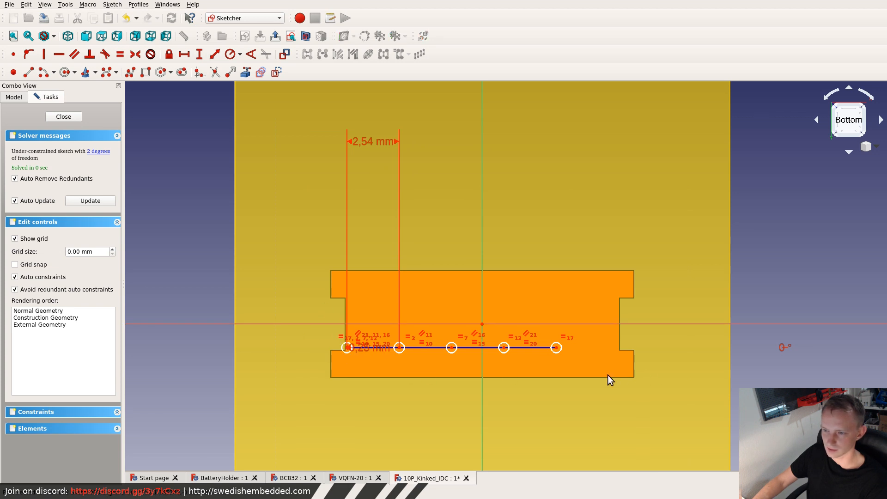
- Move the whole row of five circles so the middle one sits on the vertical axis near the housing's lower edge
left_click_drag(290, 330, 611, 371)
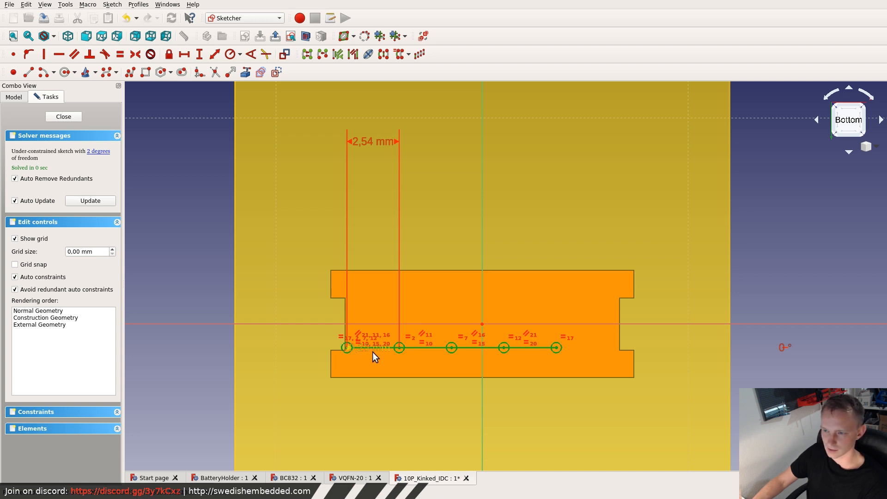
left_click_drag(399, 349, 432, 364)
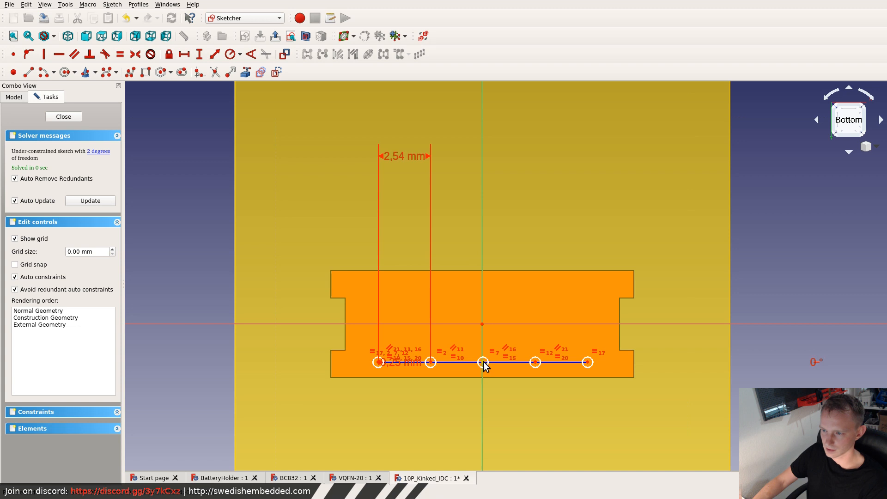
left_click(483, 362)
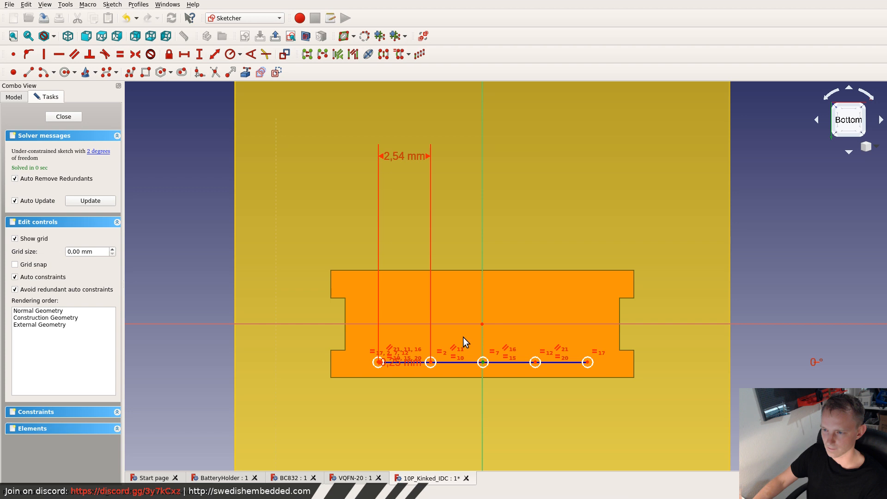
- Glance at the datasheet, and show the sketch from the top in Wireframe draw style so the circles show through the housing
key("super+f")
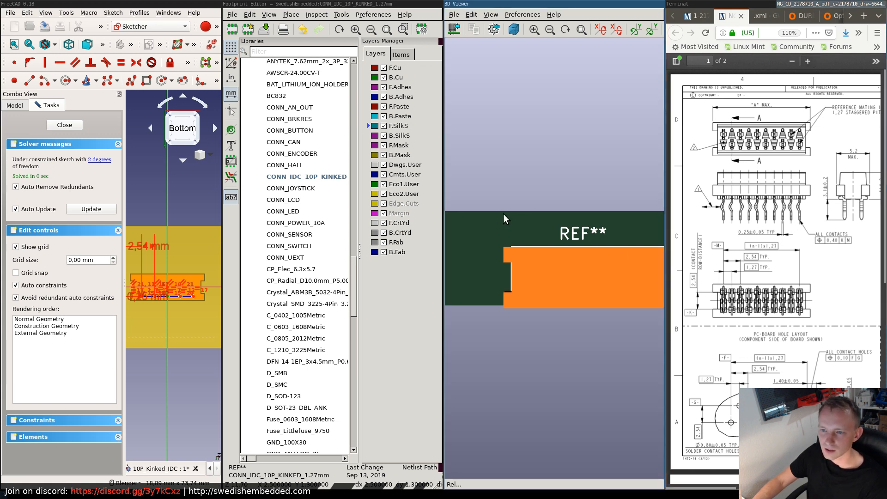
key("super+f")
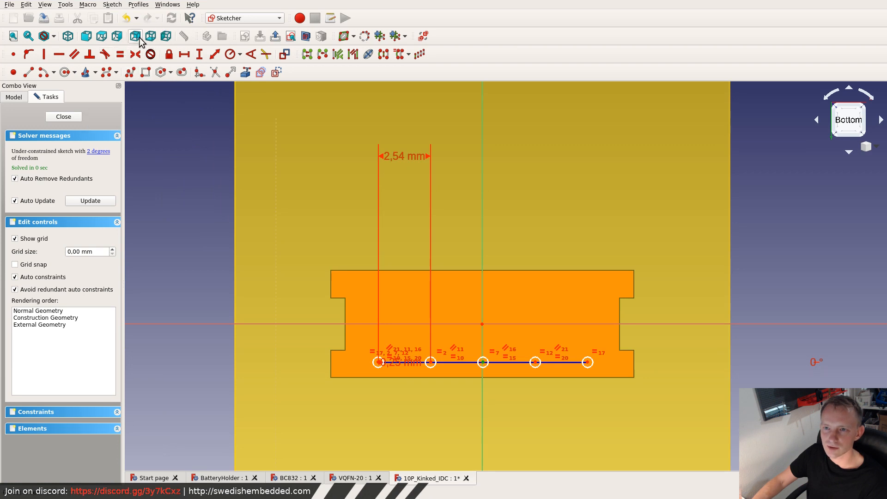
left_click(102, 38)
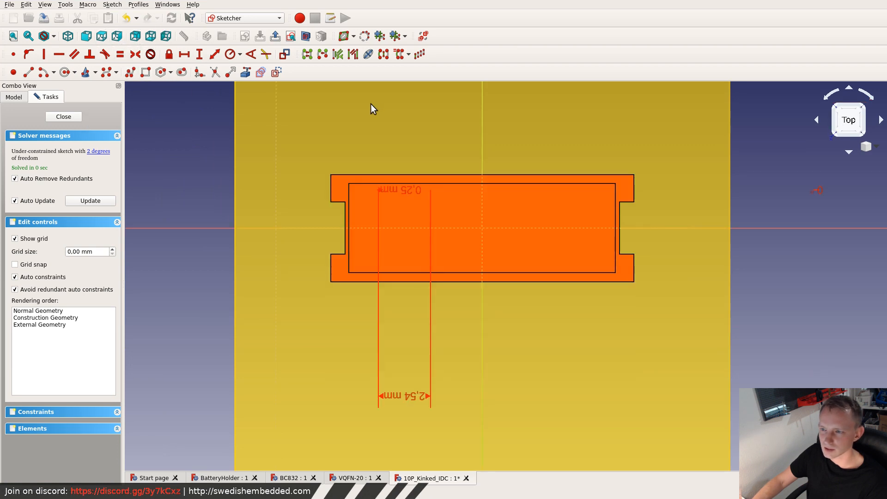
scroll(397, 195, "up", 3)
scroll(406, 184, "down", 3)
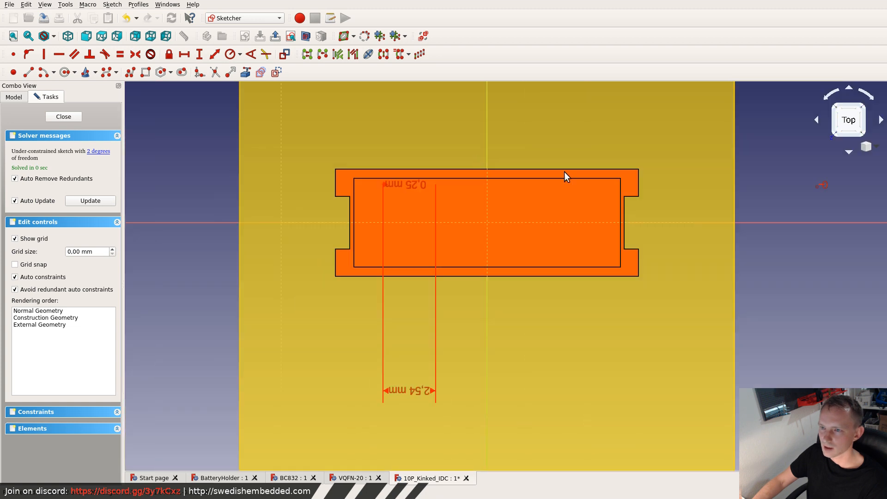
right_click(362, 159)
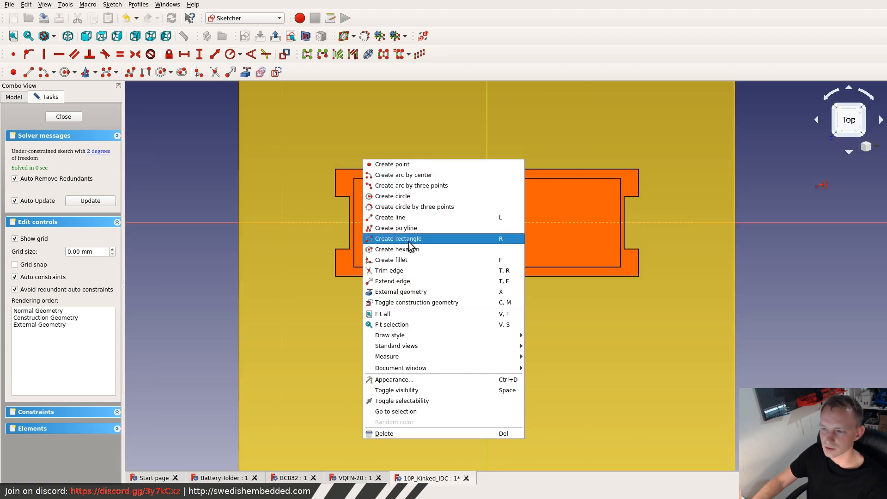
mouse_move(413, 335)
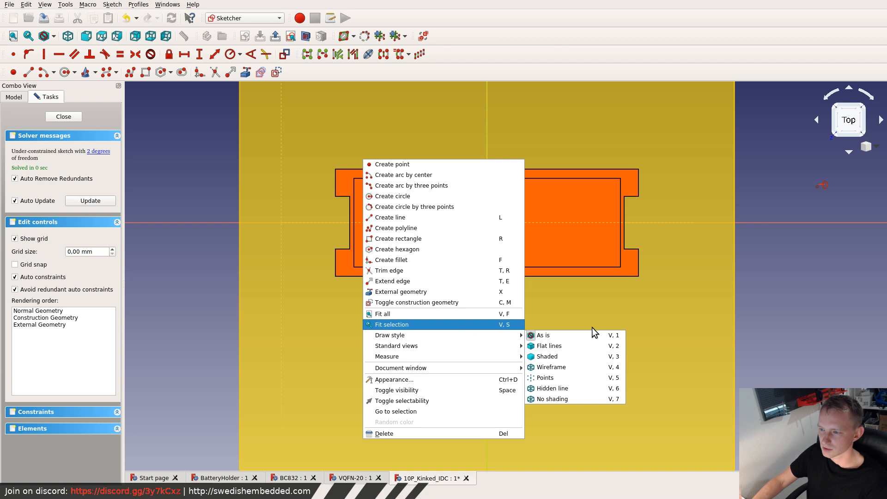
left_click(553, 367)
scroll(416, 199, "up", 4)
scroll(423, 202, "down", 3)
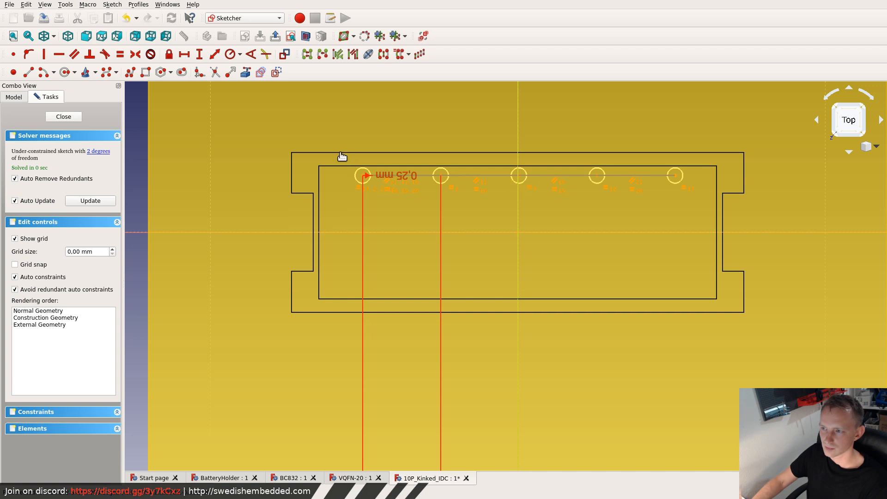
- Move the row of five circles closer to the horizontal axis, checking the datasheet and keeping the middle circle on the vertical axis
left_click_drag(341, 153, 716, 222)
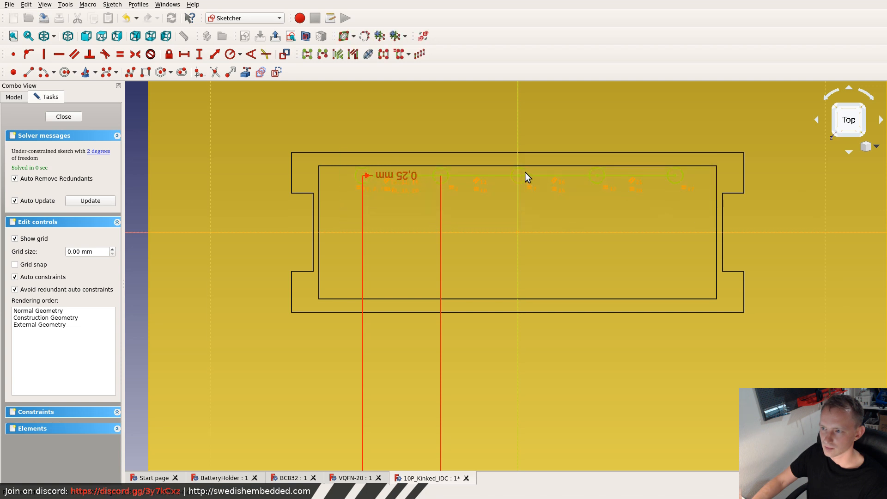
left_click_drag(525, 173, 518, 200)
key("super+f")
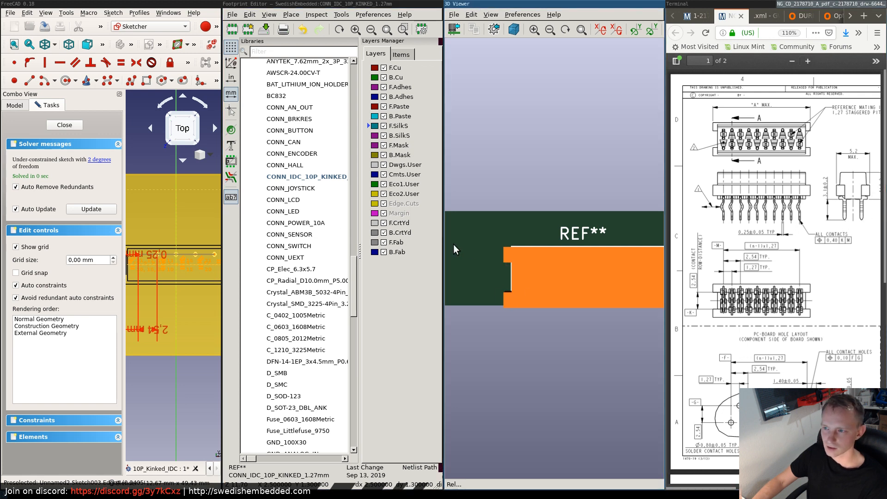
key("super+f")
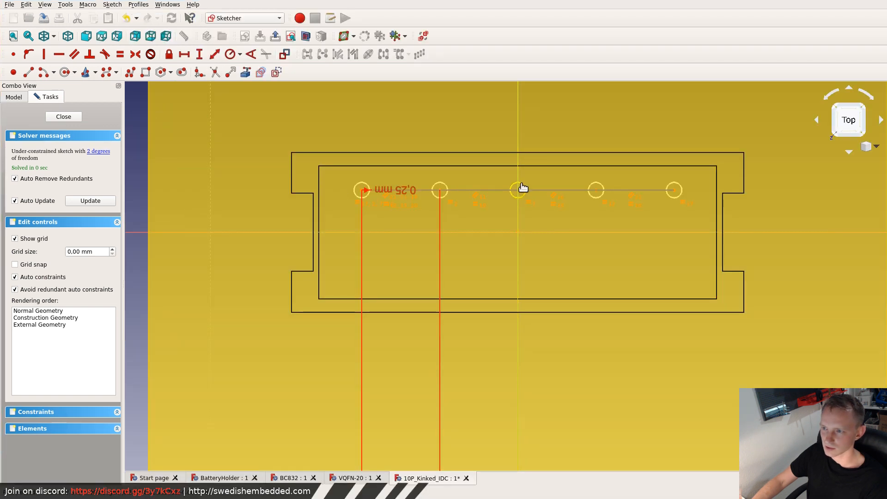
left_click_drag(522, 188, 519, 204)
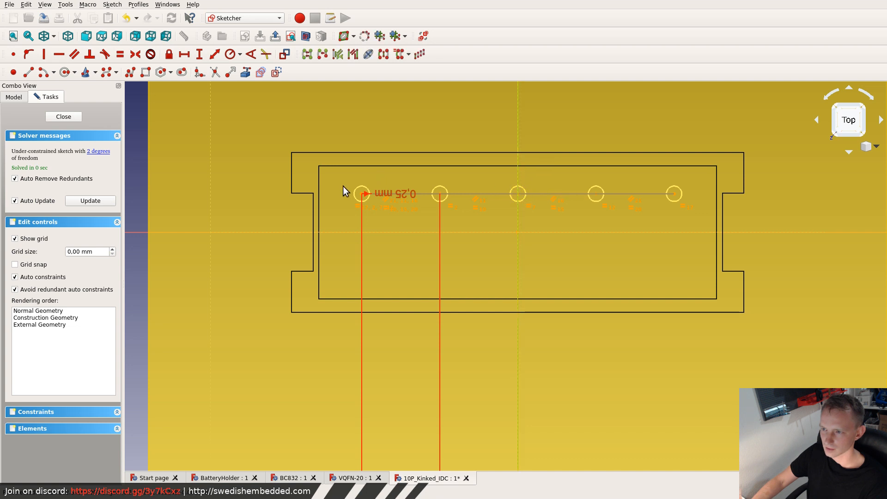
- Shift the row of five circles off the vertical axis and try to constrain the middle circle onto that axis
mouse_move(346, 181)
left_mouse_down()
mouse_move(692, 207)
mouse_move(689, 215)
left_mouse_up()
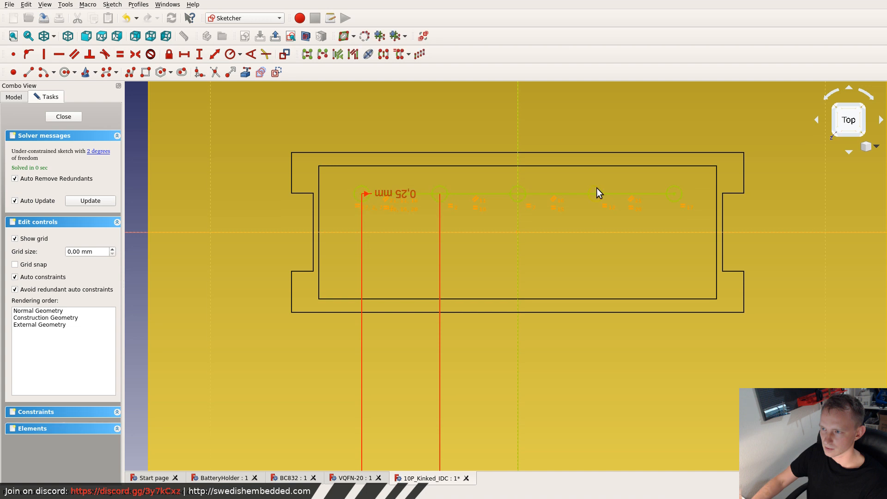
left_click_drag(602, 188, 630, 192)
left_click(538, 179)
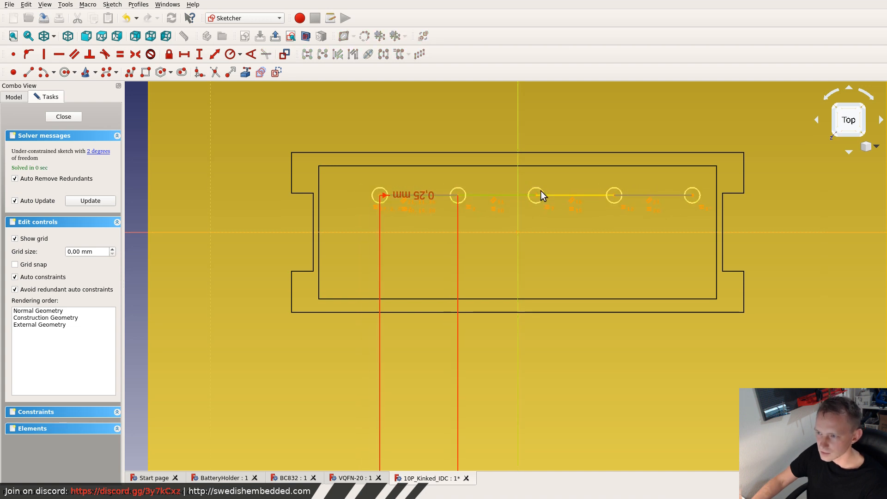
scroll(536, 194, "up", 3)
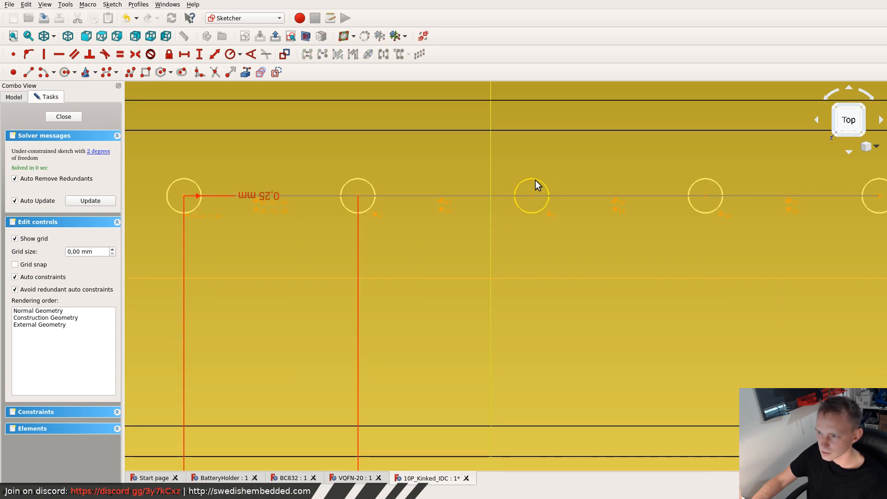
left_click(531, 196)
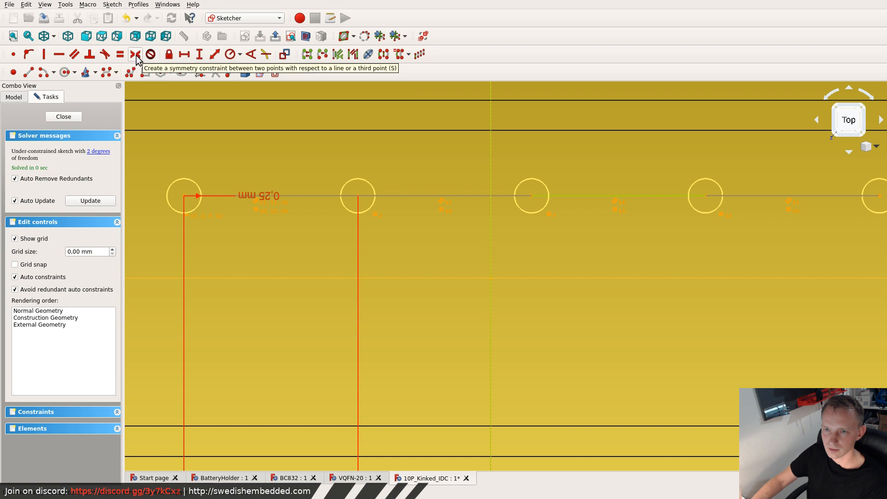
left_click(31, 54)
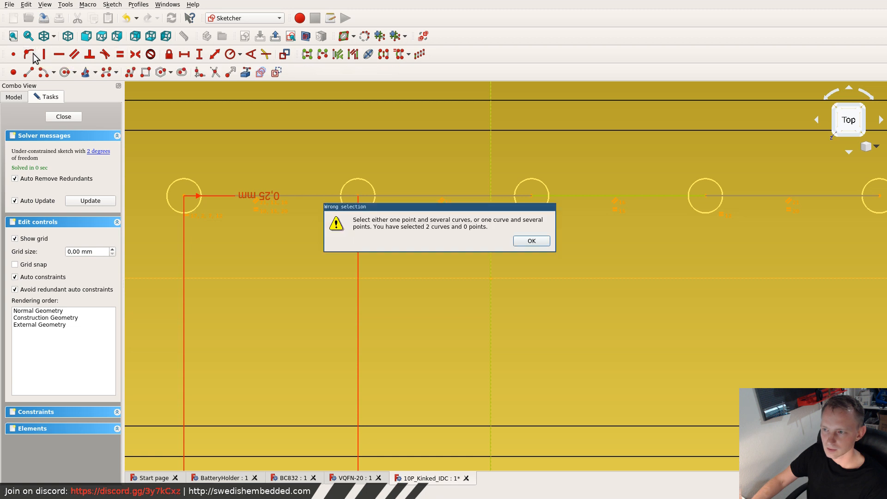
left_click(518, 243)
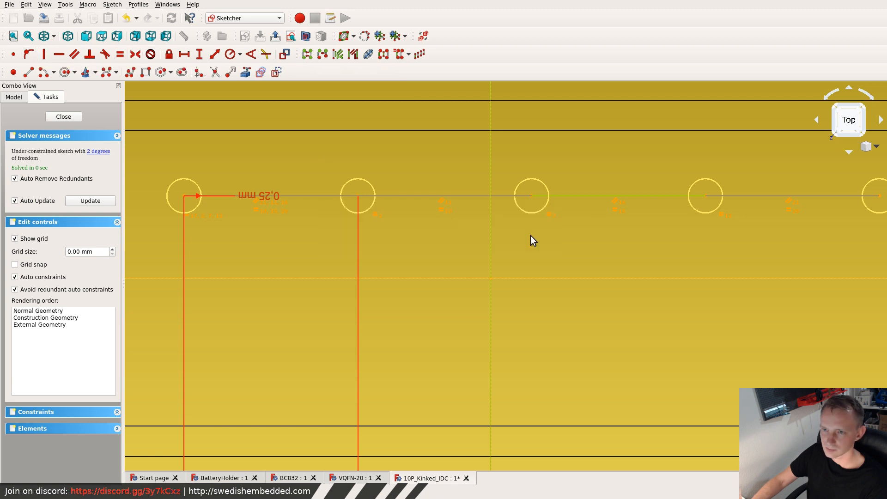
- Show the sketch from the bottom and constrain the middle circle's centre onto the vertical axis
left_click(150, 36)
left_click(480, 195)
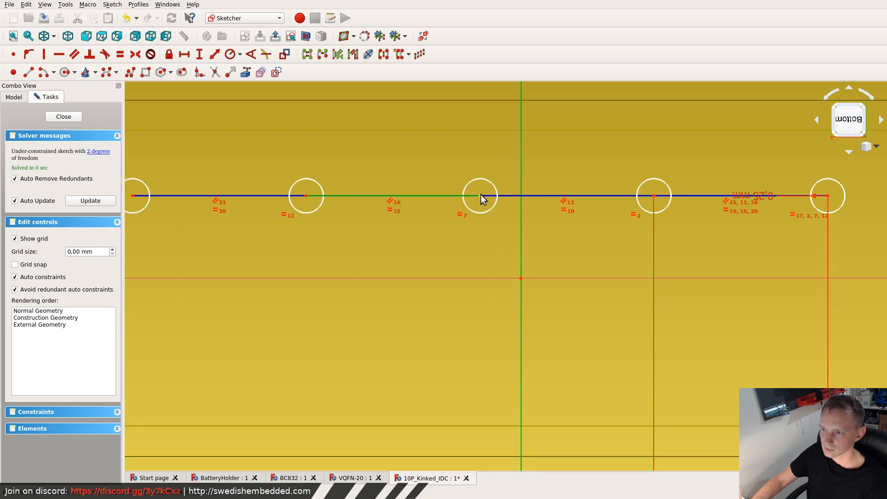
left_click(491, 152)
left_click(480, 195)
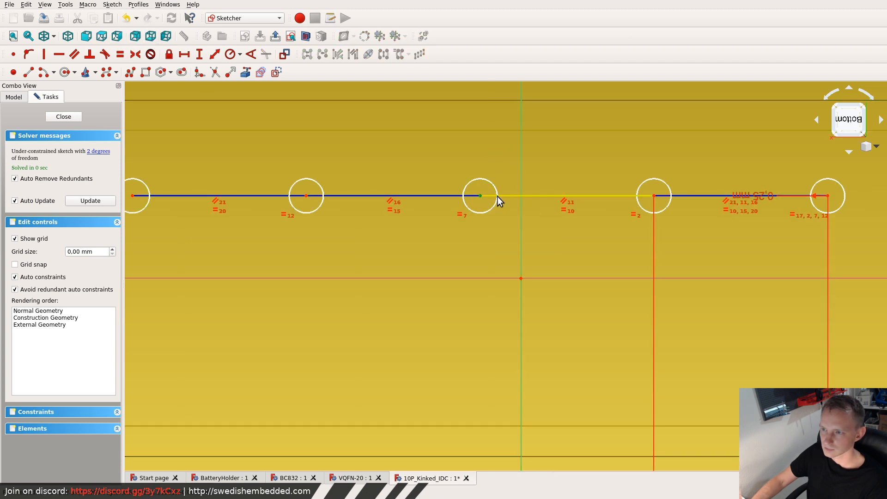
left_click(521, 160)
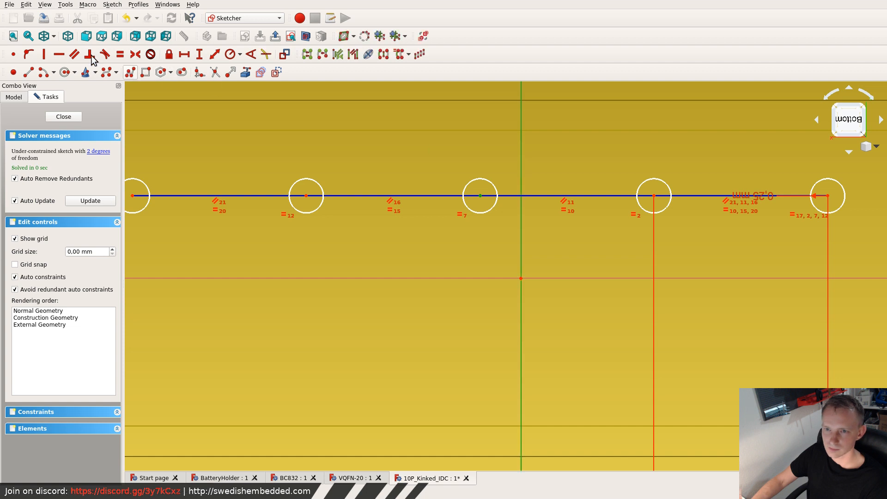
left_click(28, 54)
scroll(411, 215, "down", 2)
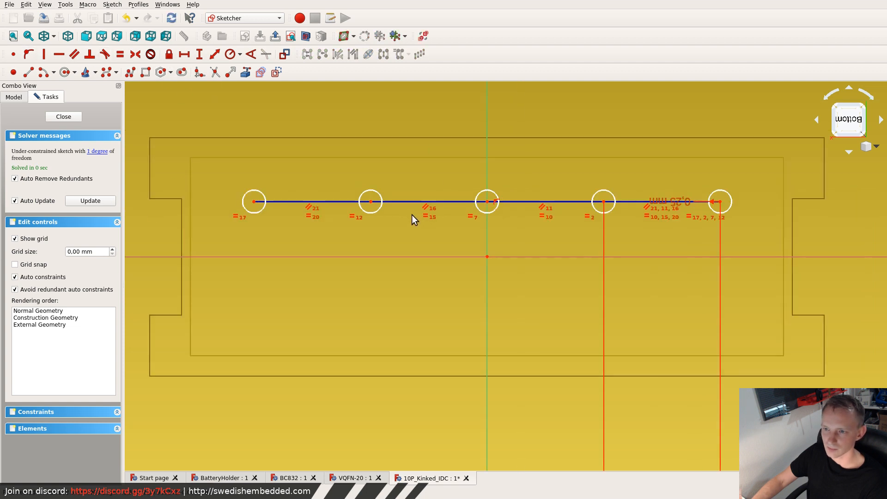
- Import the horizontal edge of the housing's side notch nearest the row as external geometry
scroll(168, 194, "up", 4)
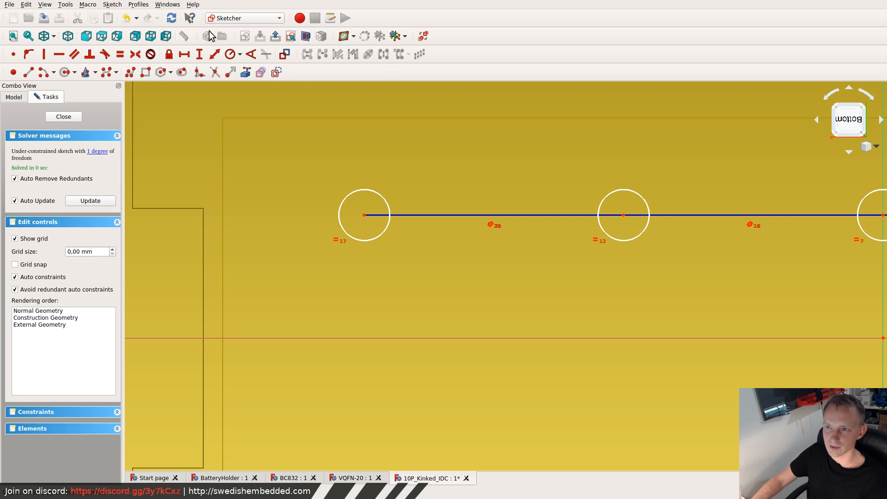
left_click(245, 74)
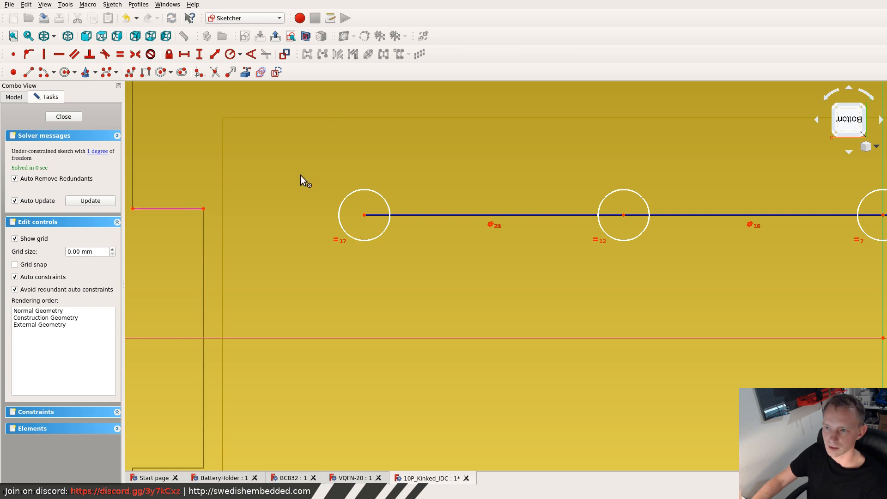
left_click(364, 216)
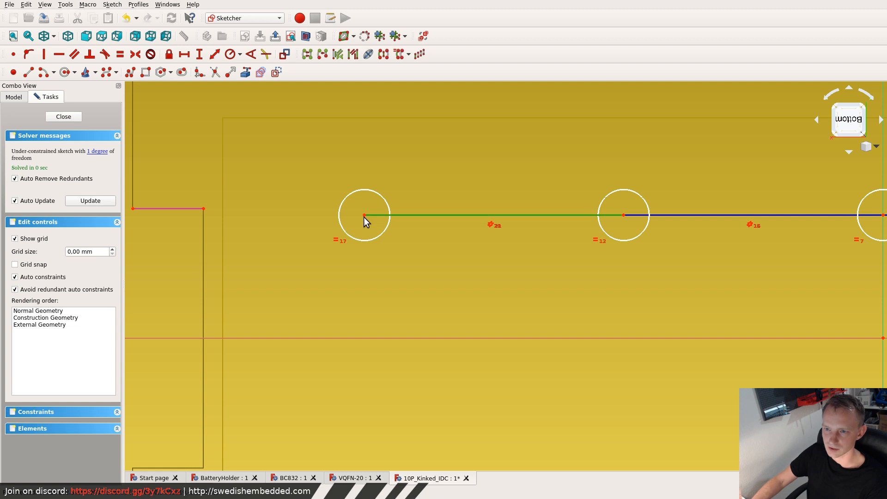
- Constrain the end circle's centre horizontally to the inner corner of the imported notch edge
key("g")
key("n")
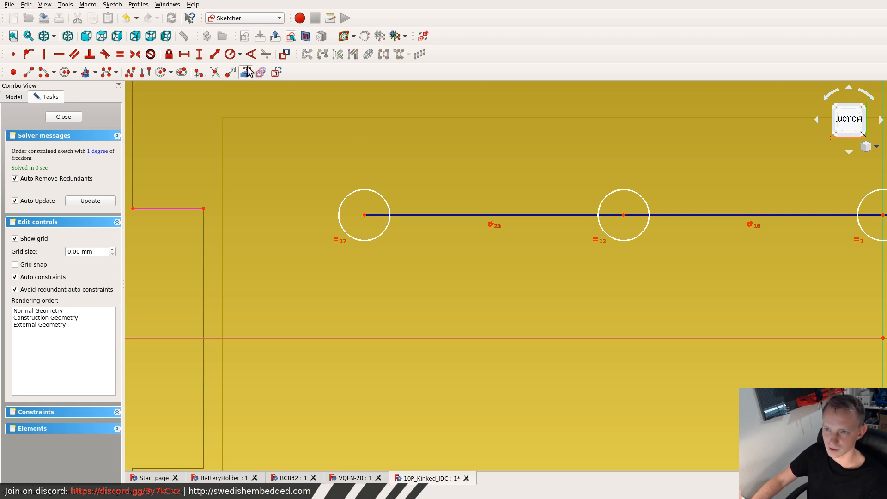
left_click(364, 215)
left_click(203, 209)
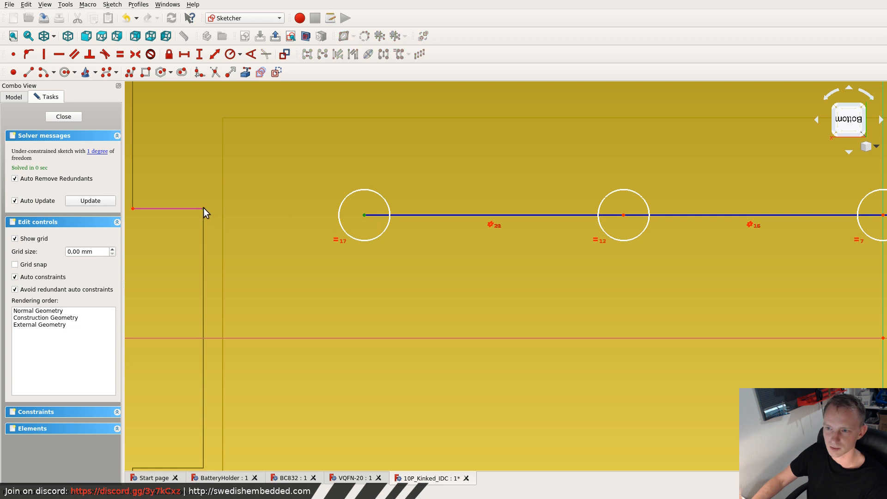
left_click(58, 54)
scroll(262, 193, "down", 5)
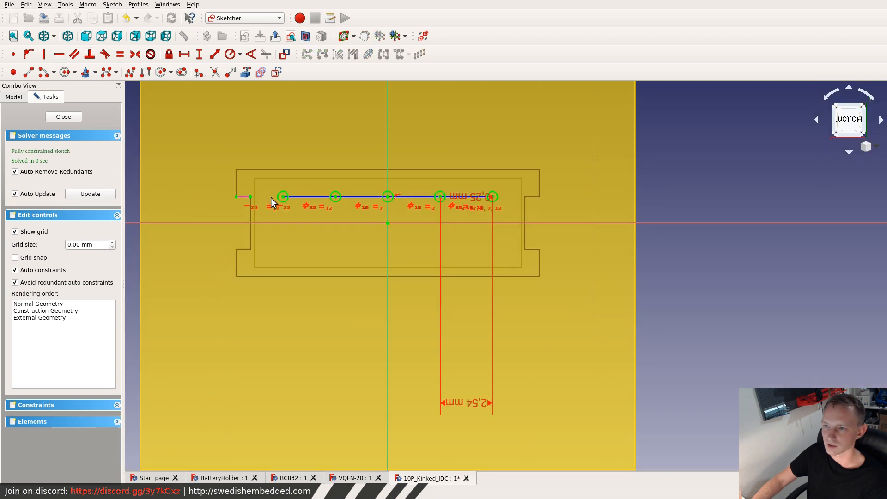
scroll(264, 199, "up", 4)
scroll(278, 178, "down", 3)
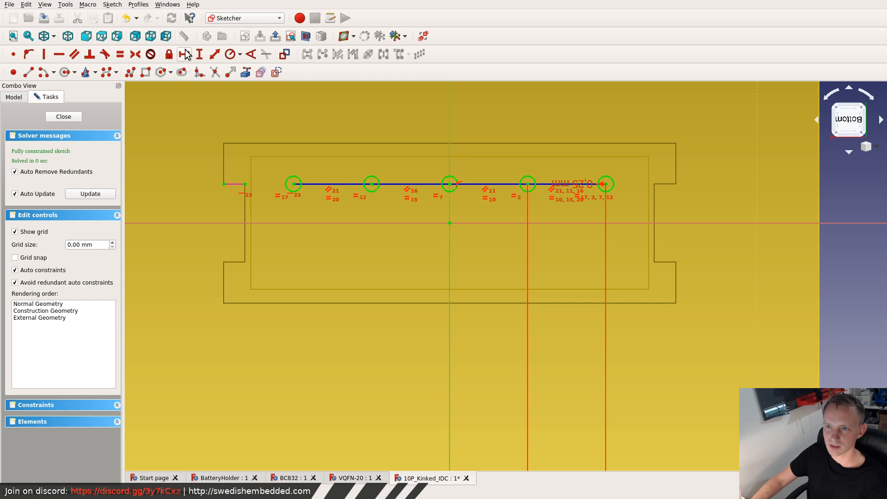
- Try to apply a radius constraint to the whole selected row of five circles
left_click(230, 54)
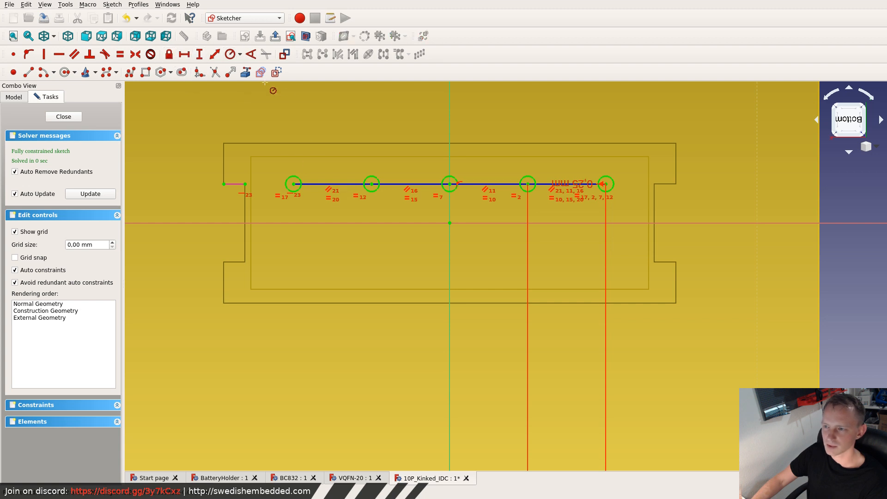
right_click(296, 162)
left_click_drag(276, 168, 628, 201)
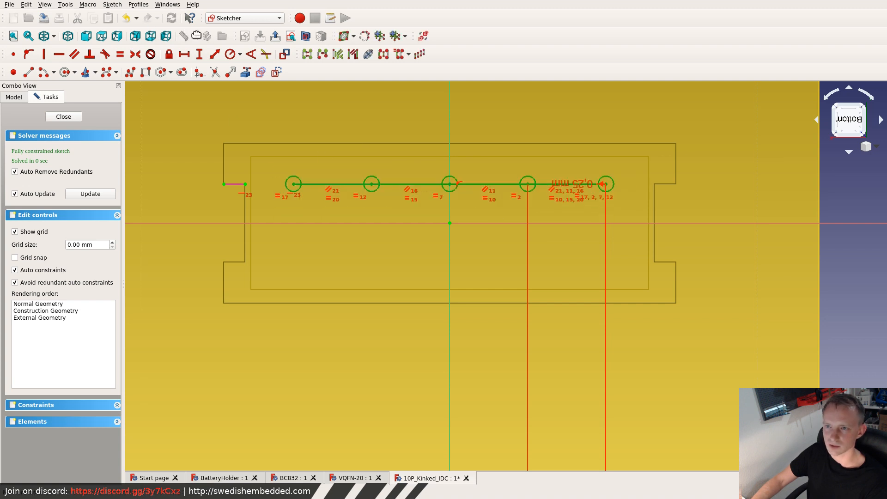
left_click(234, 55)
left_click(520, 243)
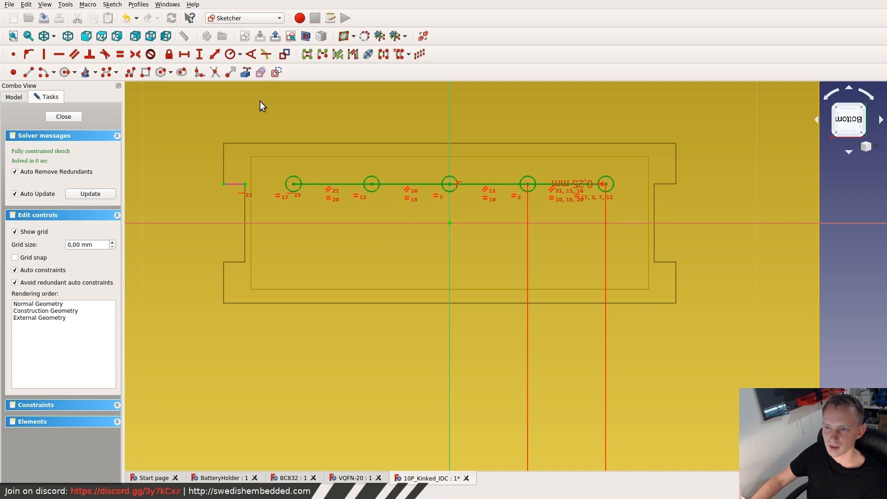
left_click(323, 182)
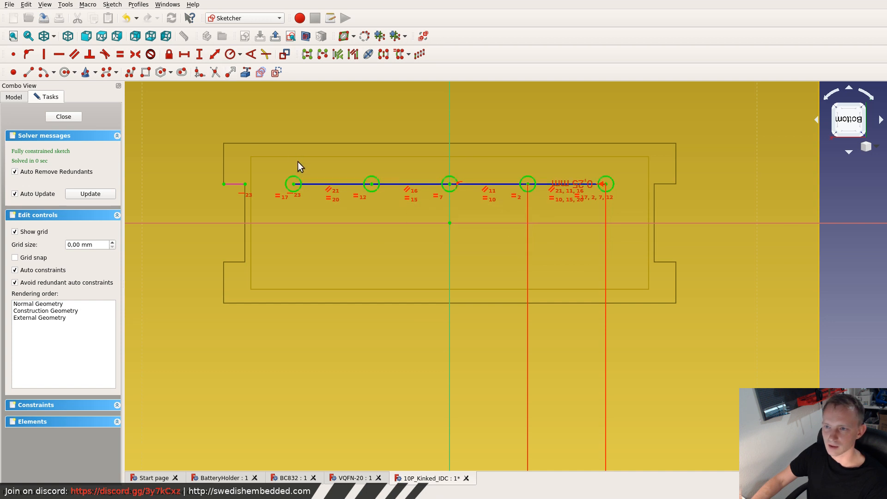
left_click(230, 54)
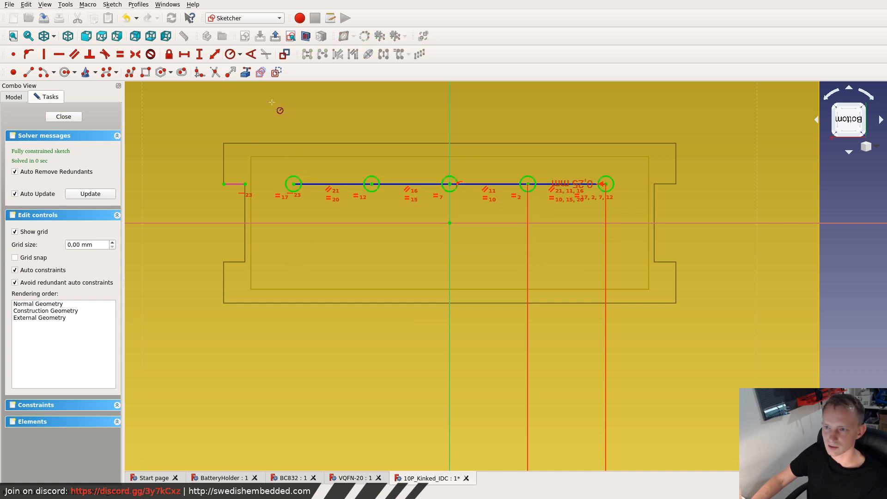
left_click(232, 55)
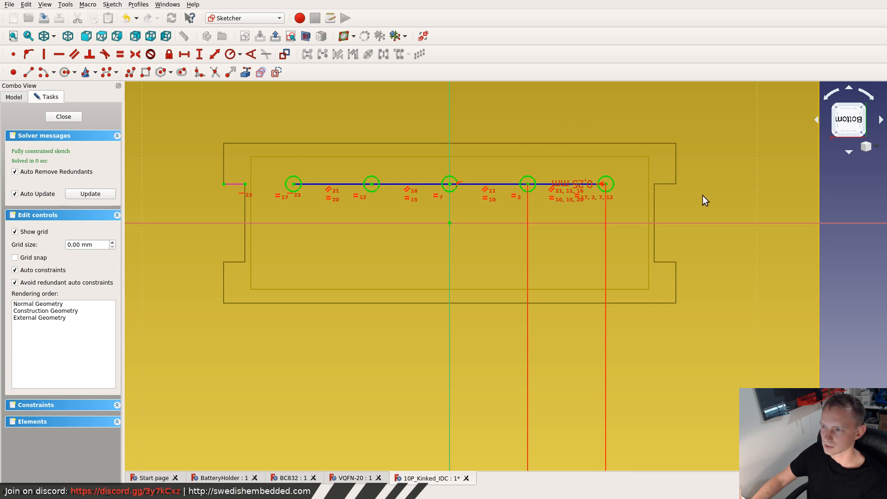
- Move the 2.54 mm spacing dimension closer to the housing outline
scroll(602, 318, "down", 4)
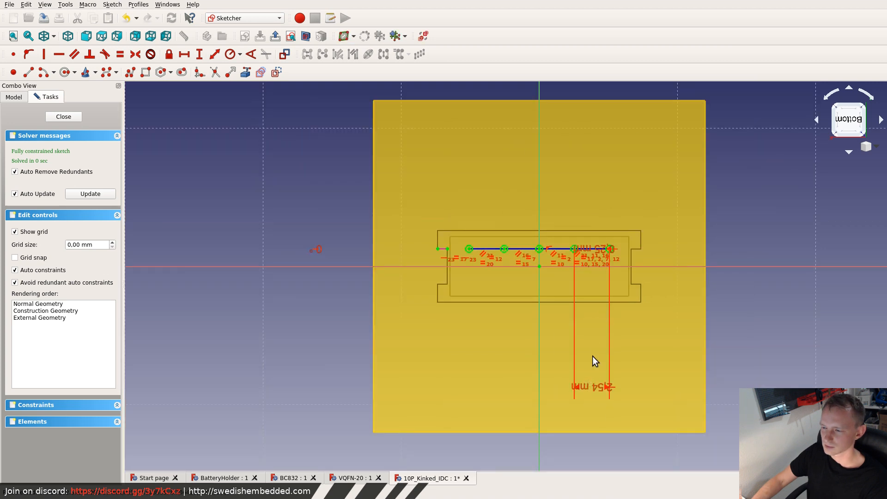
mouse_move(582, 389)
left_mouse_down()
mouse_move(594, 307)
mouse_move(618, 320)
mouse_move(643, 314)
left_mouse_up()
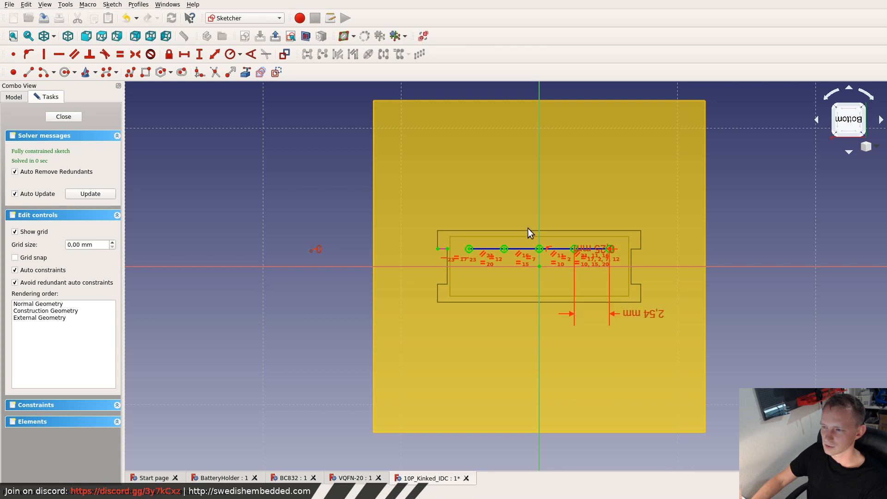
scroll(518, 240, "up", 2)
scroll(445, 260, "up", 7)
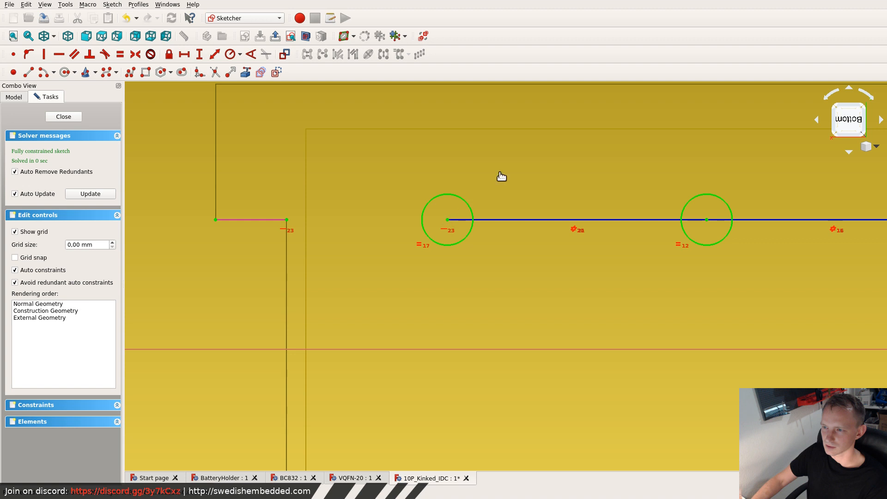
- Close the pin sketch and reopen it for editing
left_click(63, 116)
double_click(55, 171)
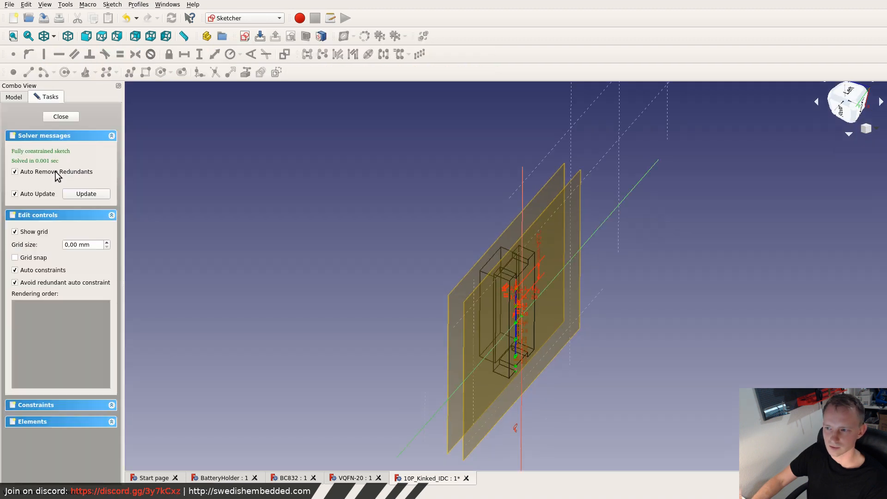
scroll(429, 369, "up", 5)
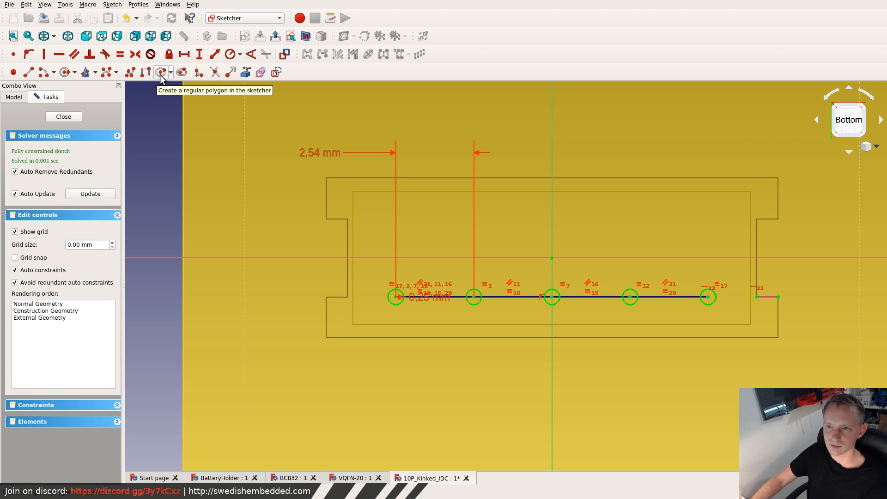
- Draw a separate circle inside the housing, across the horizontal axis from the first circle of the row
left_click(65, 72)
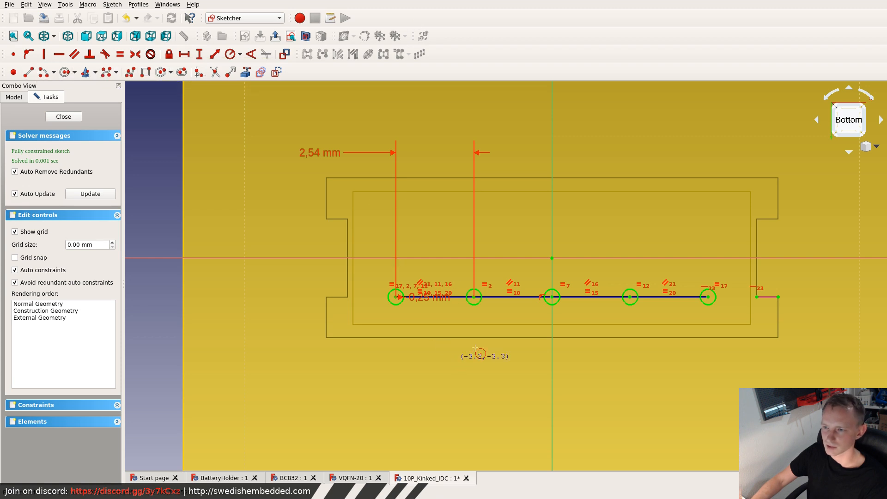
left_click(413, 210)
left_click(422, 204)
key("Escape")
left_click(420, 204)
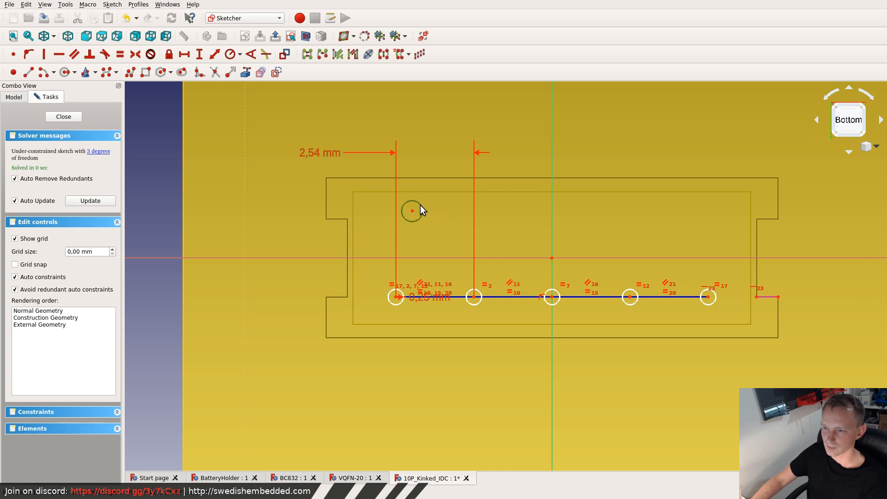
- Set the new circle's radius to 0.25 mm and move it slightly toward the sketch's centre
key("e")
left_click(486, 239)
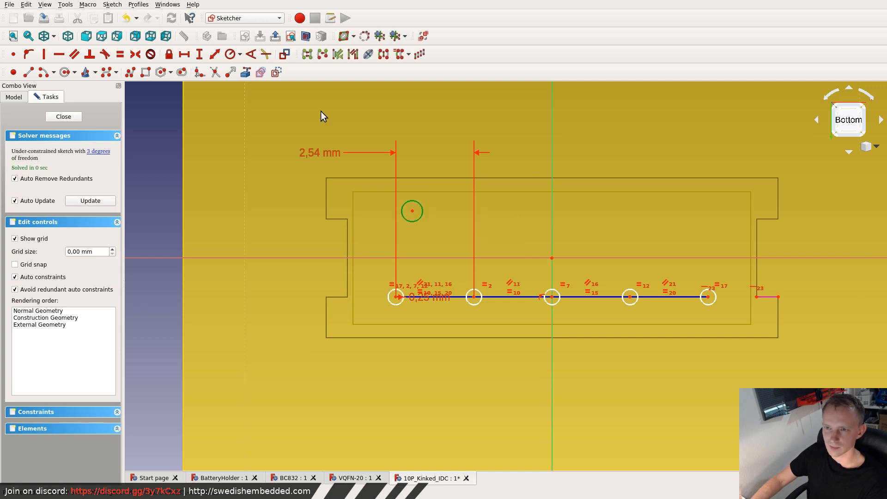
left_click(230, 54)
type("0.")
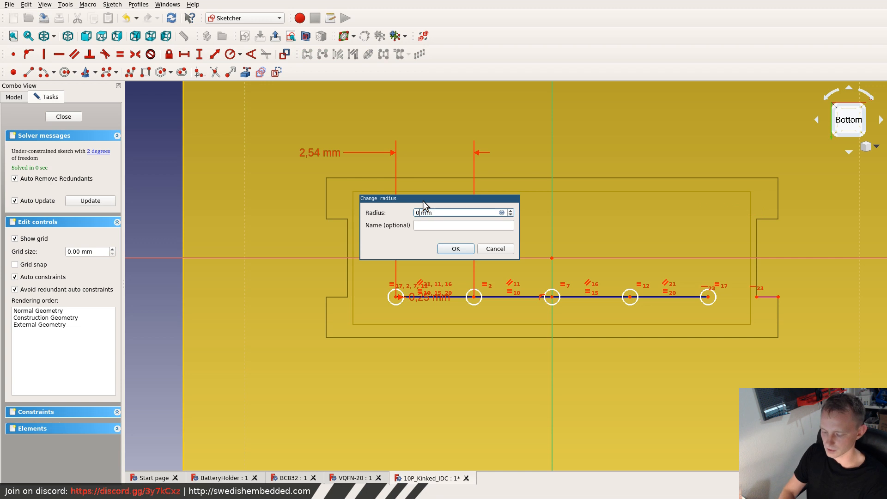
type("25")
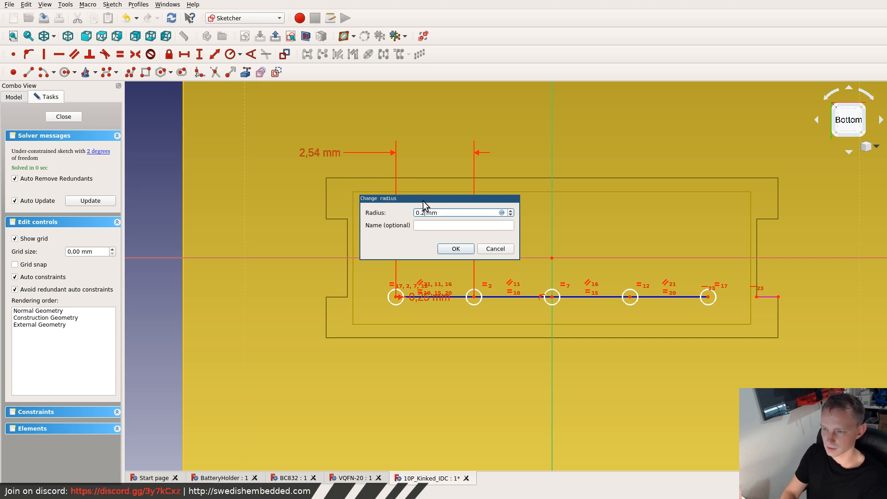
key("Return")
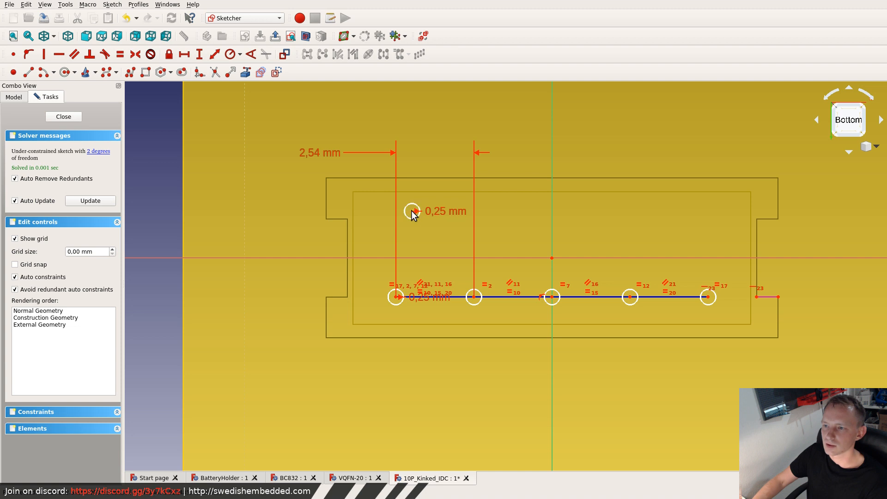
left_click_drag(414, 215, 433, 220)
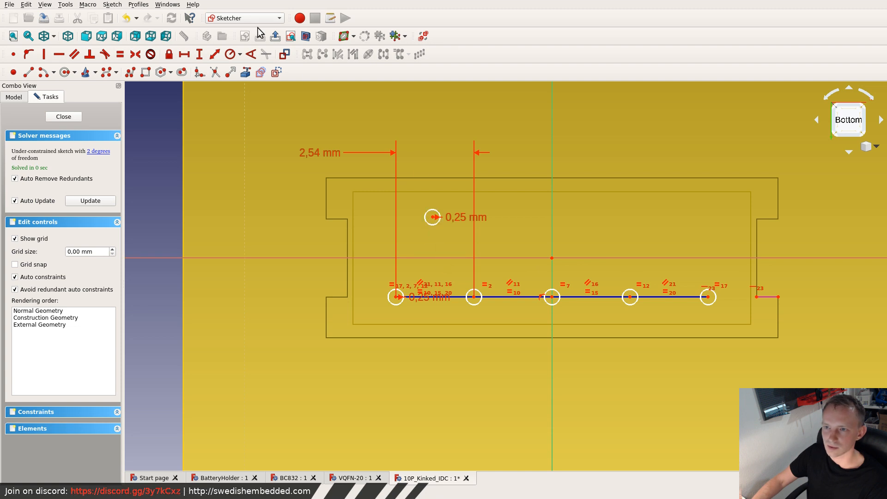
- Create a rectangular array of the separate circle with 5 columns and 1 row, cloned and with constrained inter-element separation
left_click(436, 211)
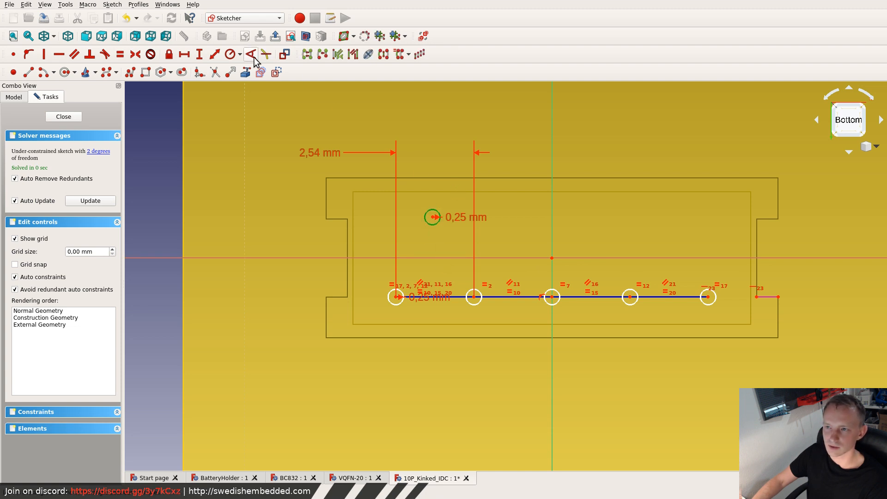
left_click(420, 55)
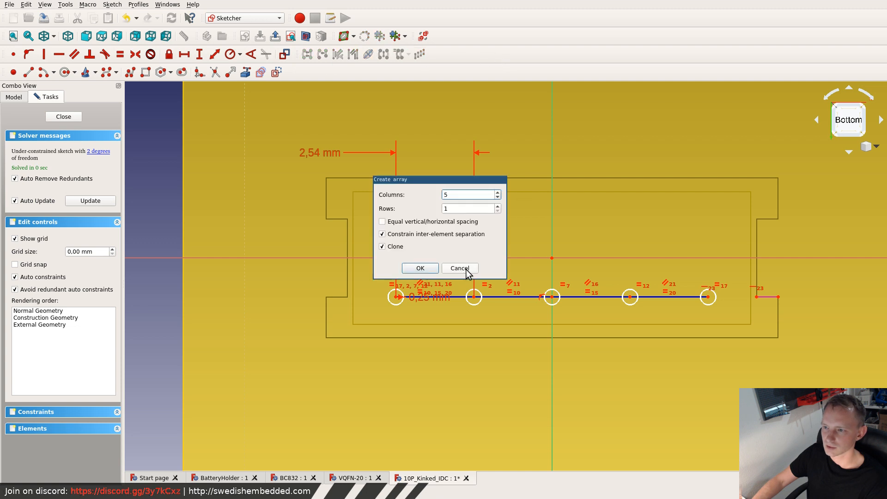
left_click(419, 269)
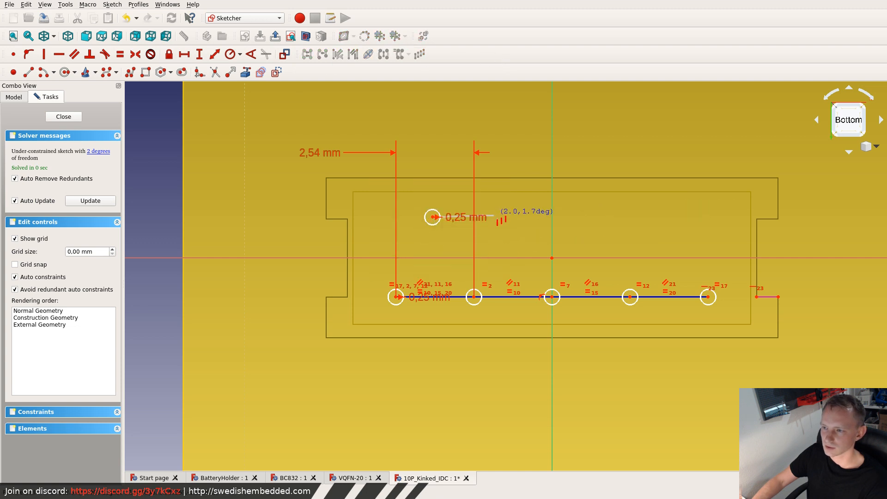
scroll(495, 212, "up", 5)
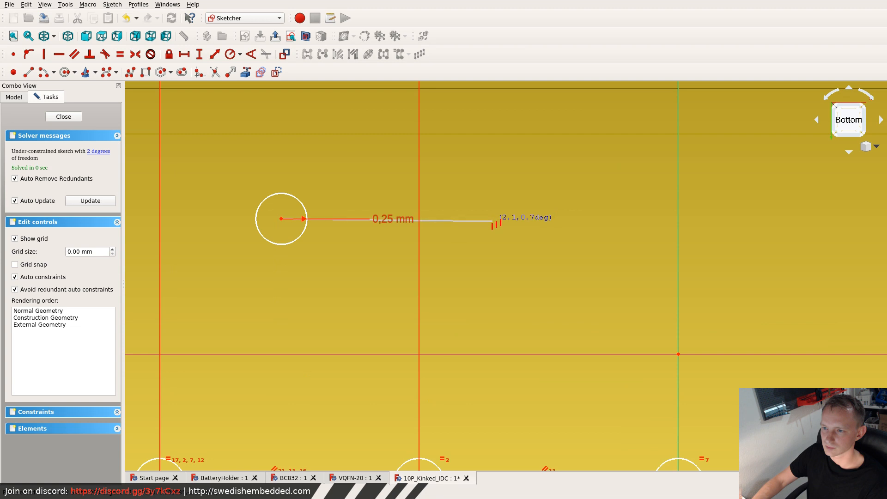
left_click(492, 218)
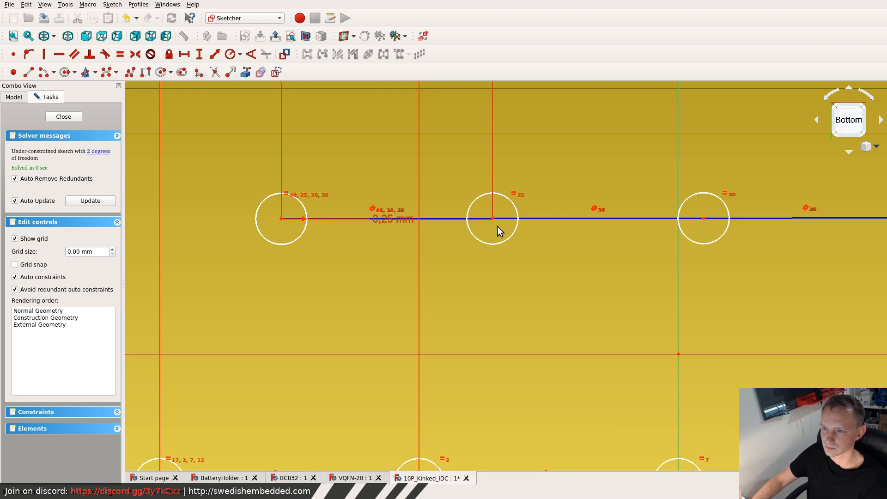
- Set the spacing between the circles of the new row to 2.54 mm
scroll(391, 182, "down", 8)
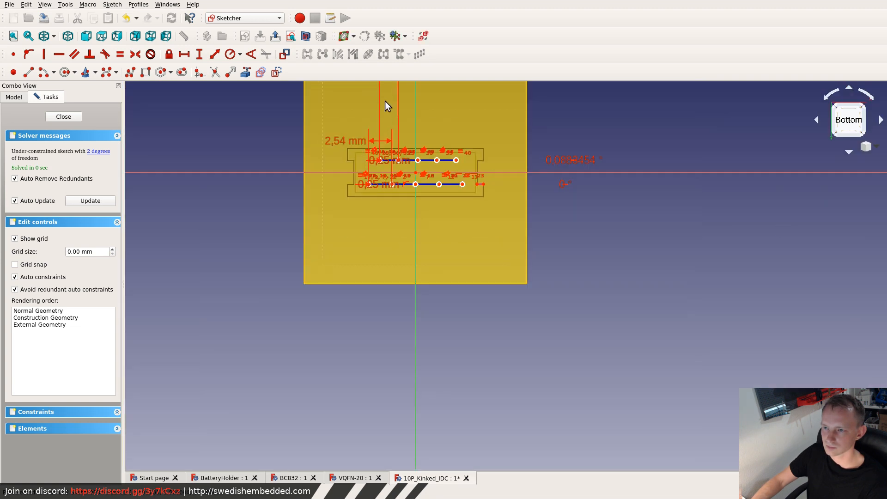
middle_click_drag(384, 128, 387, 263)
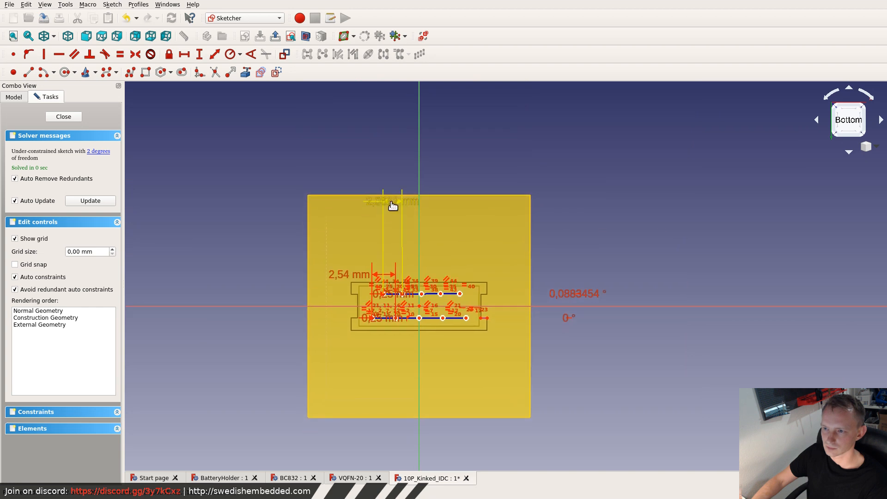
double_click(392, 203)
type("2.5")
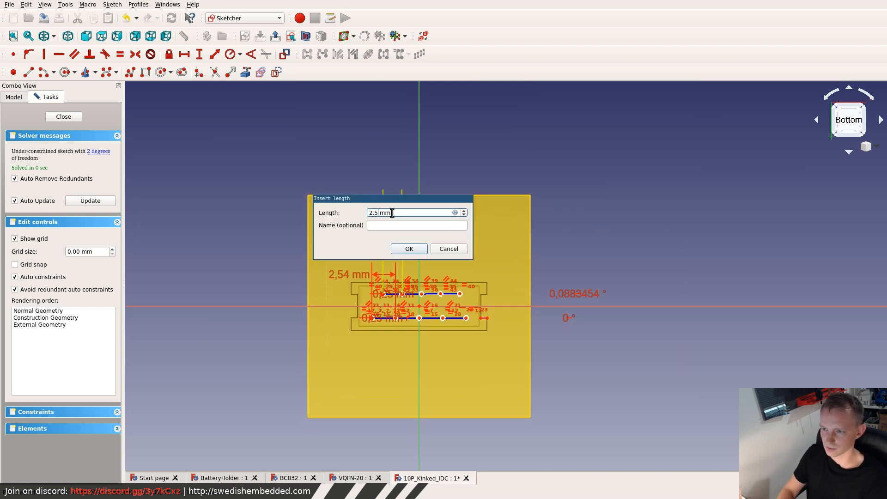
type("4")
key("Return")
scroll(370, 295, "up", 5)
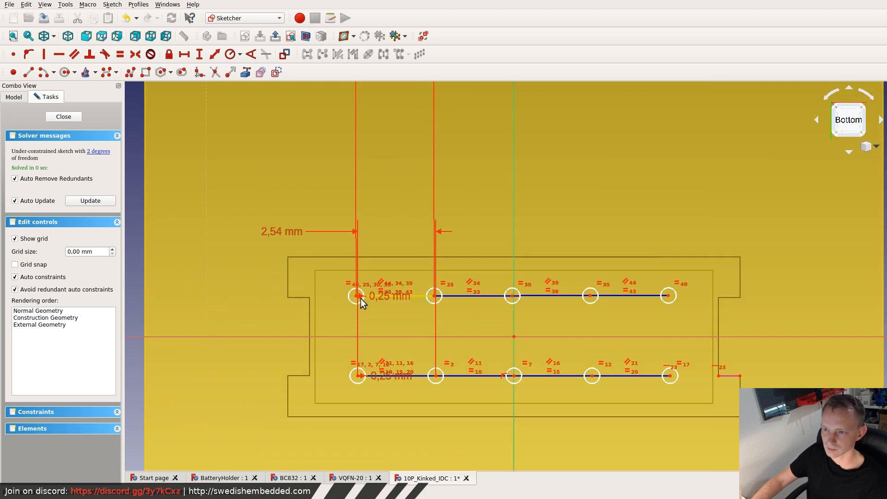
left_click_drag(332, 281, 665, 322)
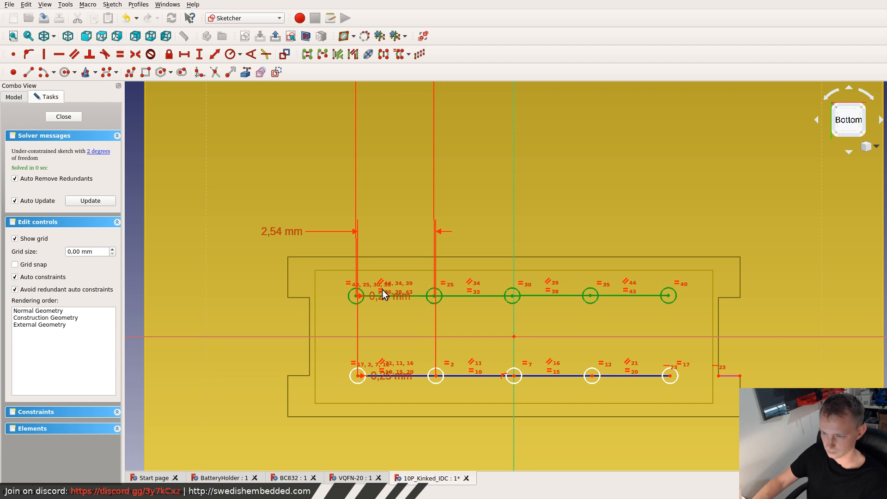
scroll(348, 295, "up", 4)
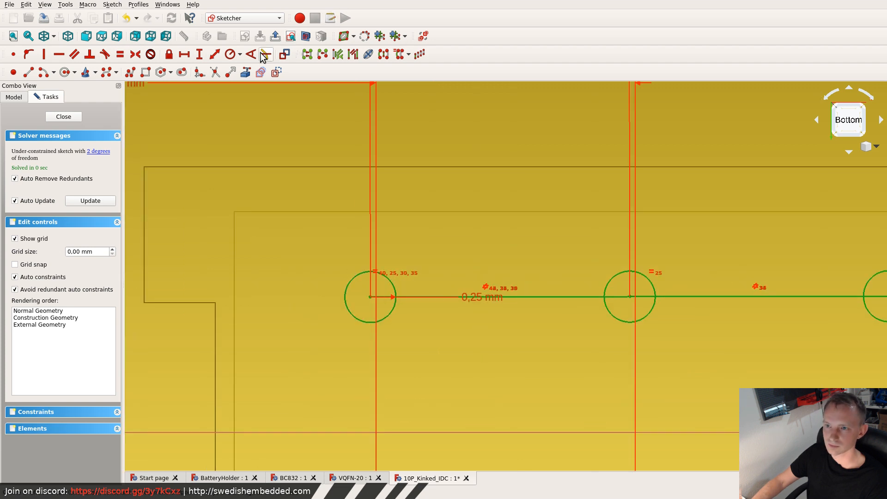
left_click(246, 73)
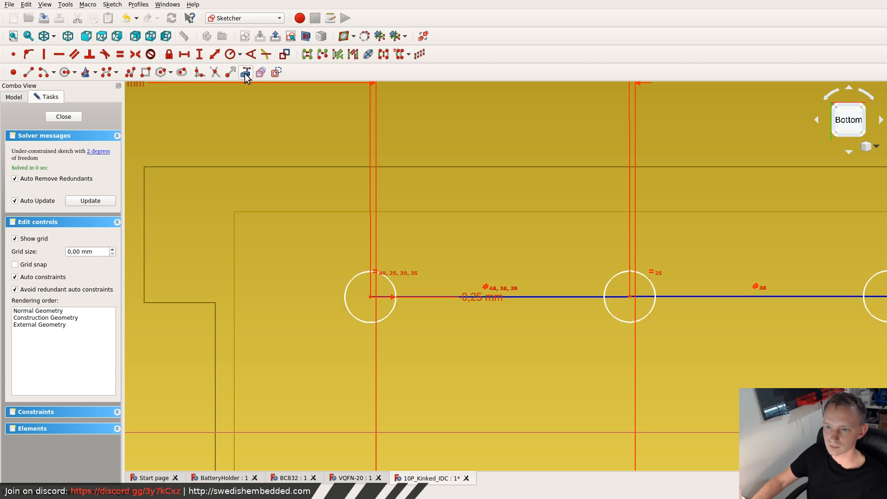
key("Escape")
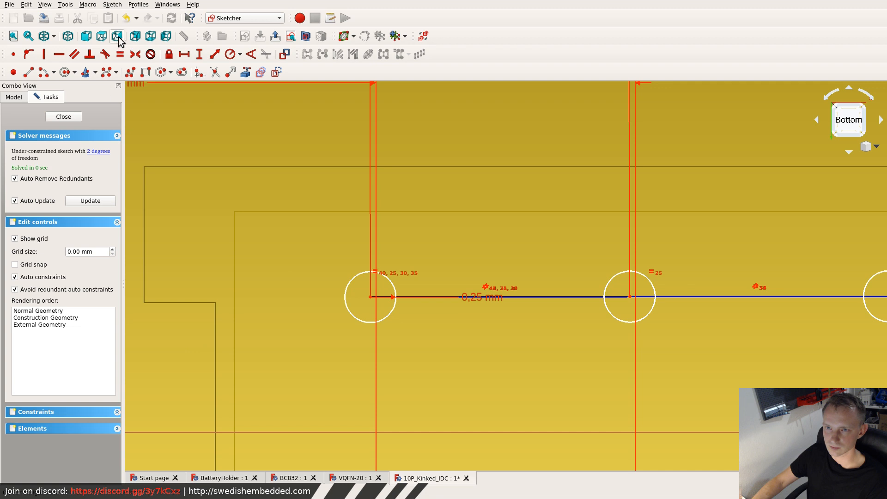
- View the sketch from above and link the housing notch's short edge beside the second pin row as external geometry
left_click(101, 36)
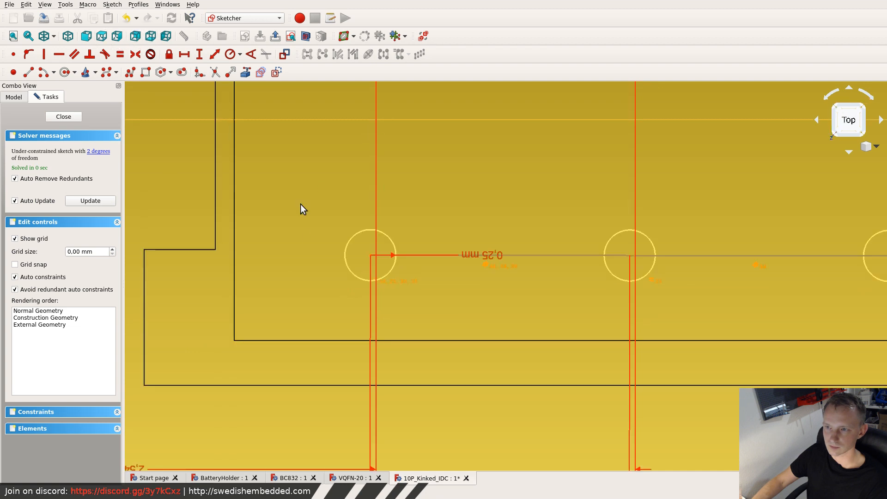
scroll(300, 204, "down", 5)
scroll(319, 178, "up", 4)
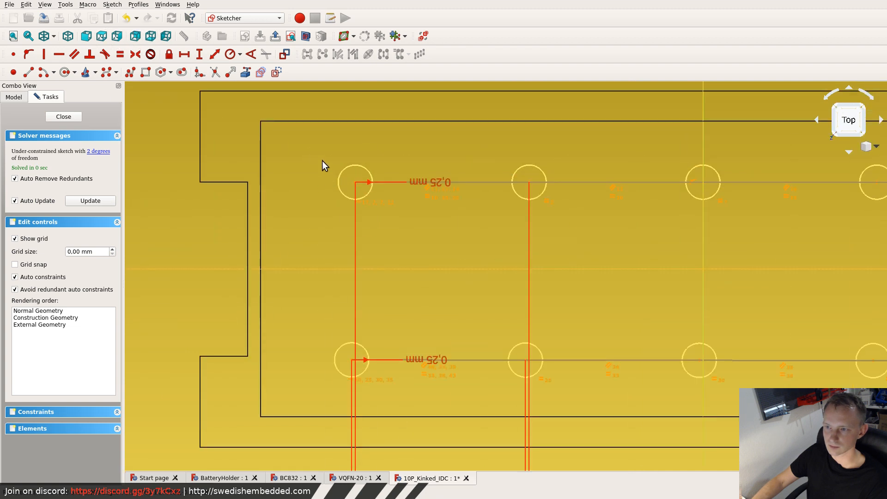
scroll(315, 222, "down", 2)
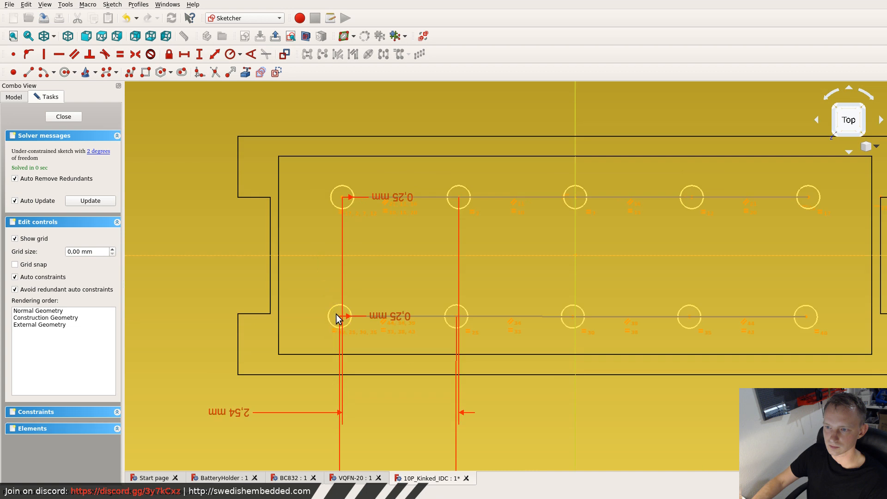
left_click(245, 72)
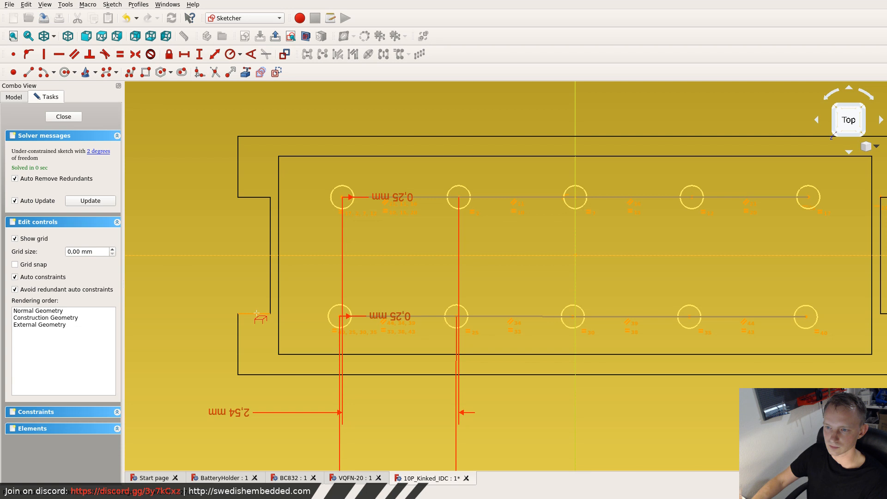
left_click(257, 313)
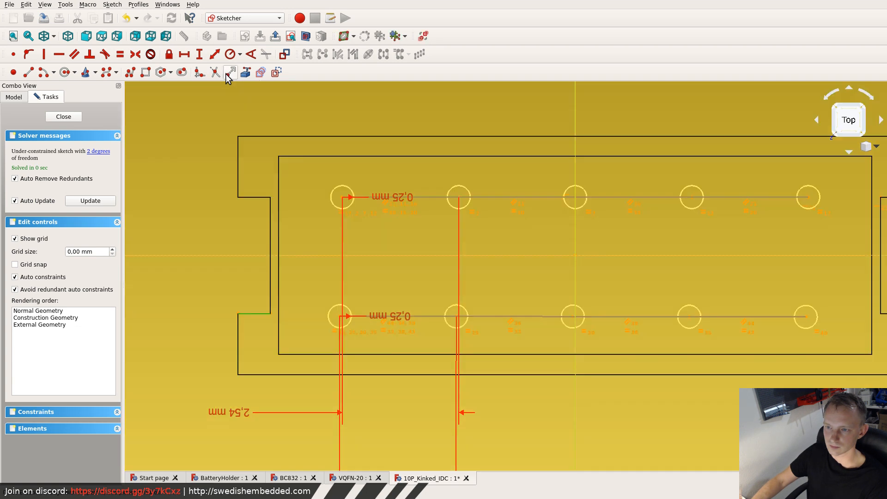
scroll(343, 321, "up", 5)
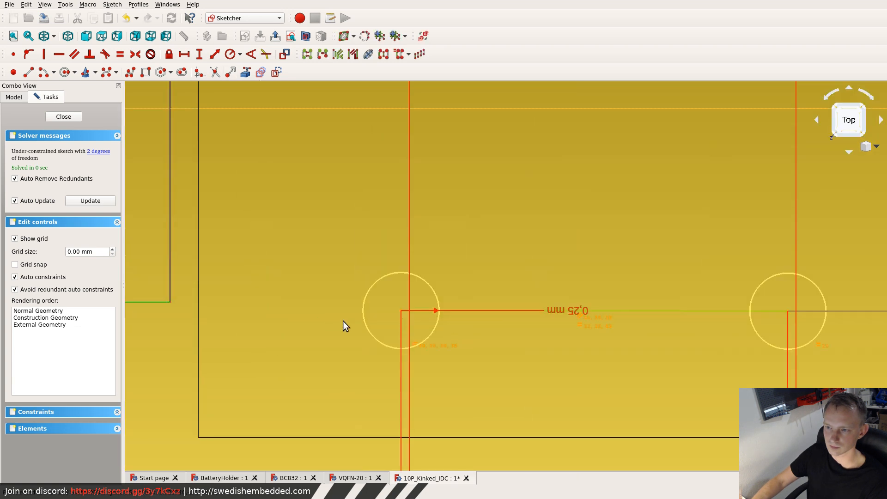
left_click(322, 262)
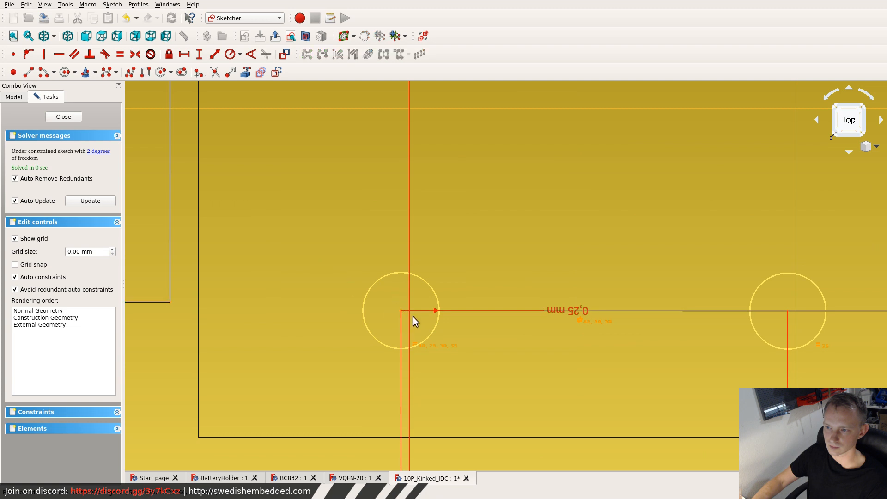
- Constrain the centre of the second row's end circle horizontally to the inner endpoint of the linked notch edge, viewing from below
left_click(400, 310)
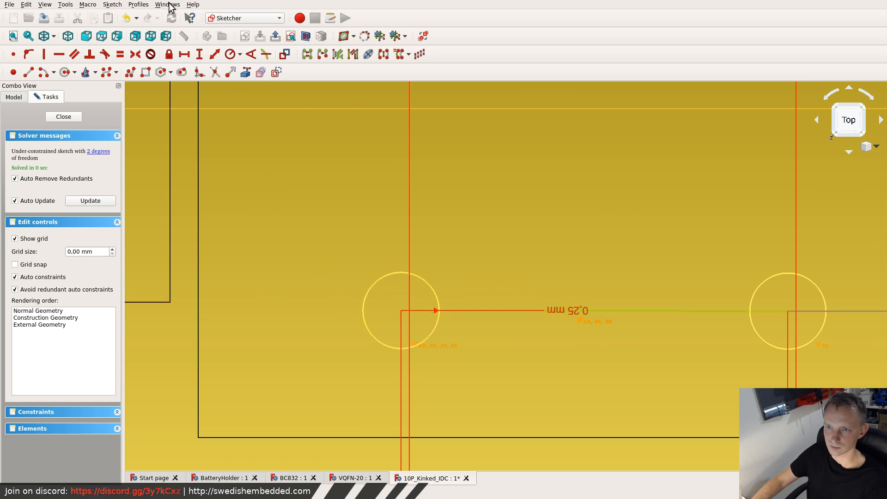
left_click(150, 36)
scroll(346, 292, "down", 5)
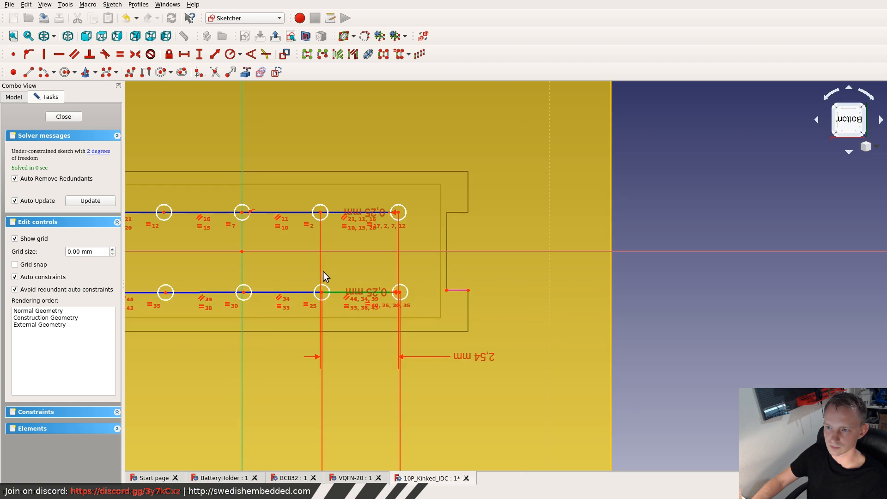
scroll(404, 295, "up", 6)
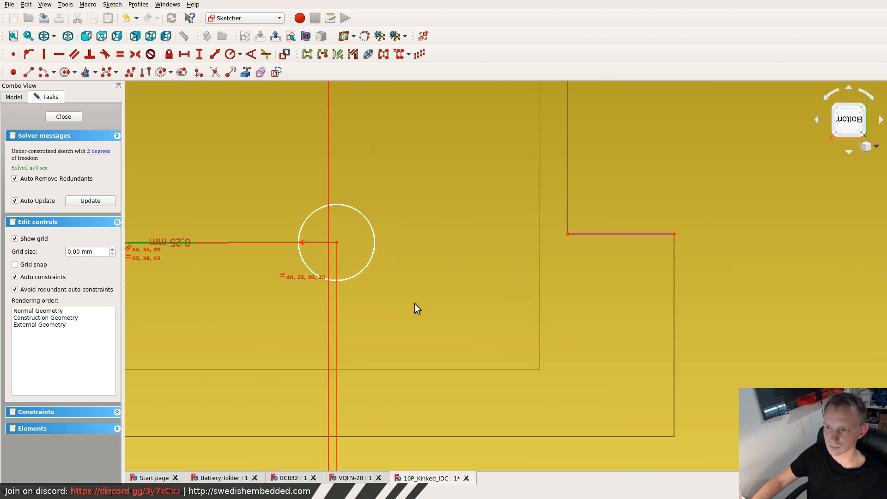
left_click(337, 242)
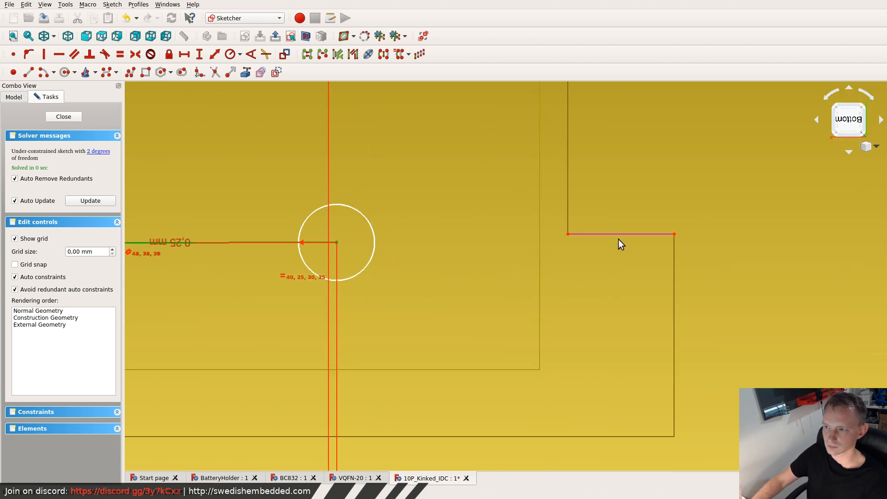
left_click(568, 234)
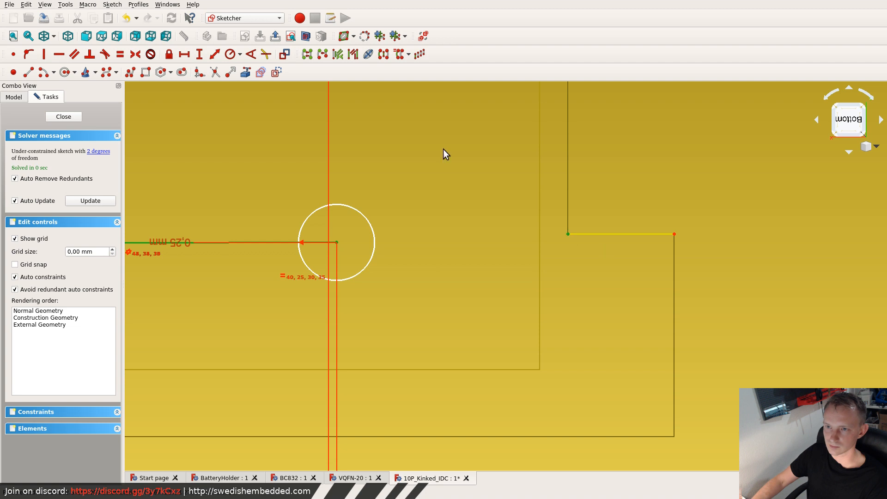
left_click(63, 55)
- Examine the constraints and alignment of both pin rows and check the contact layout in the connector datasheet
scroll(384, 176, "down", 5)
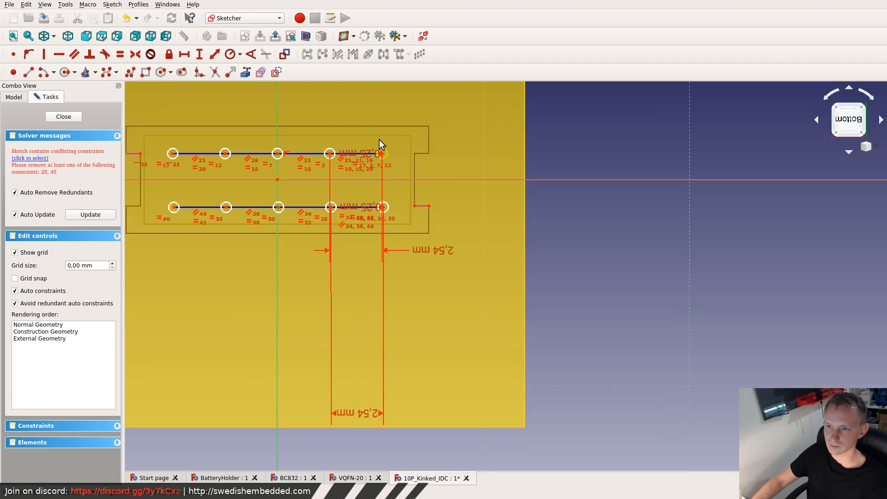
scroll(144, 151, "up", 8)
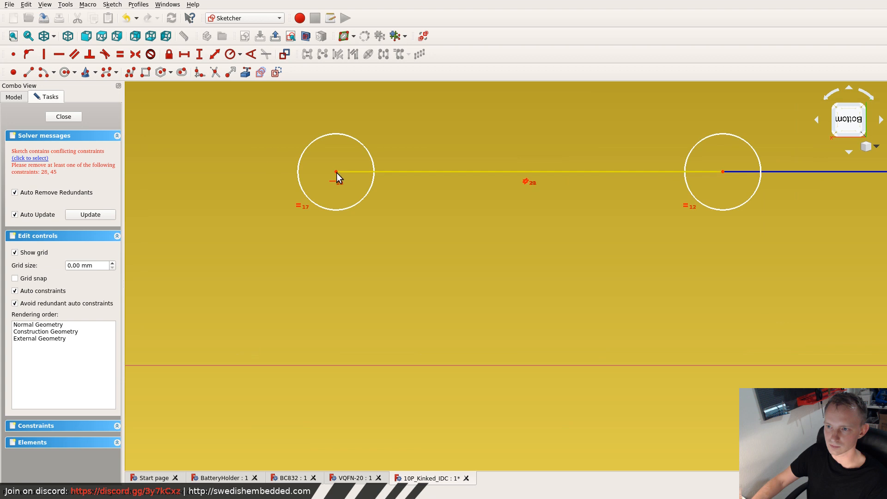
scroll(331, 197, "down", 6)
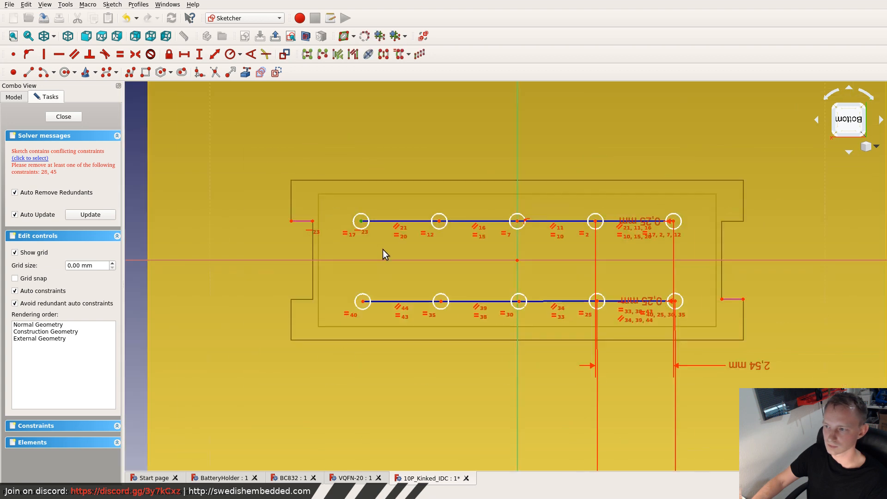
scroll(690, 322, "up", 4)
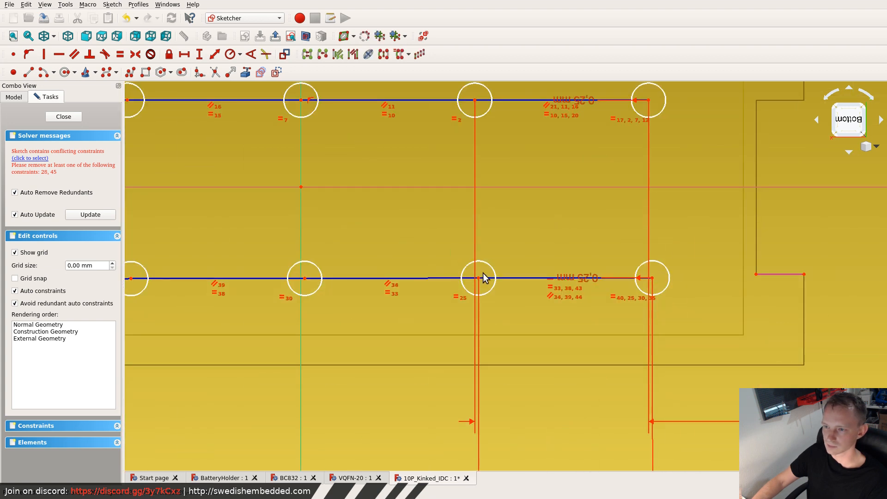
scroll(483, 273, "down", 4)
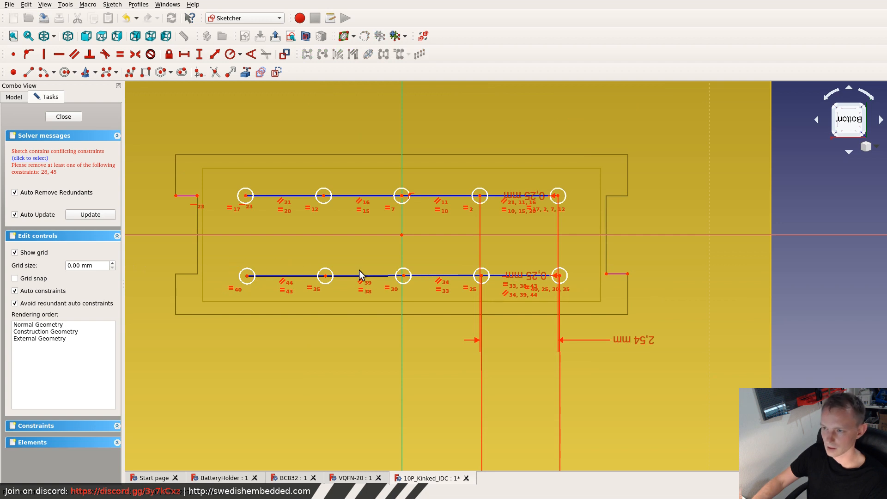
key("super+f")
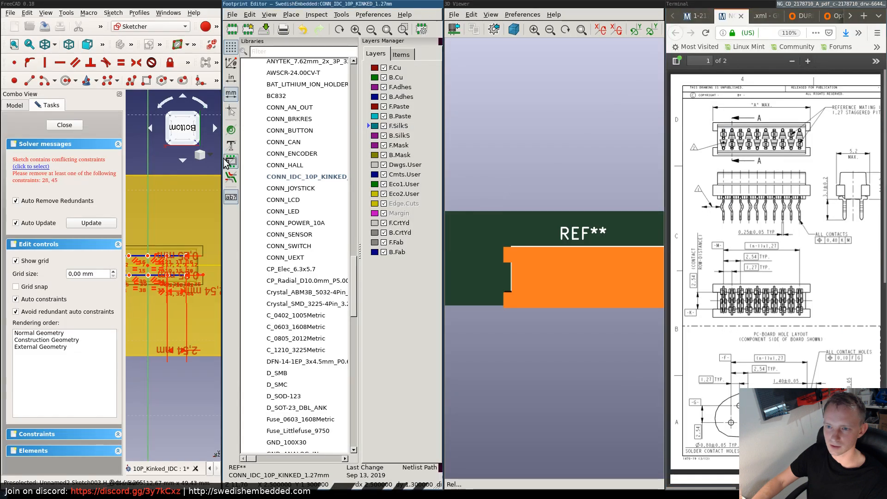
key("super+f")
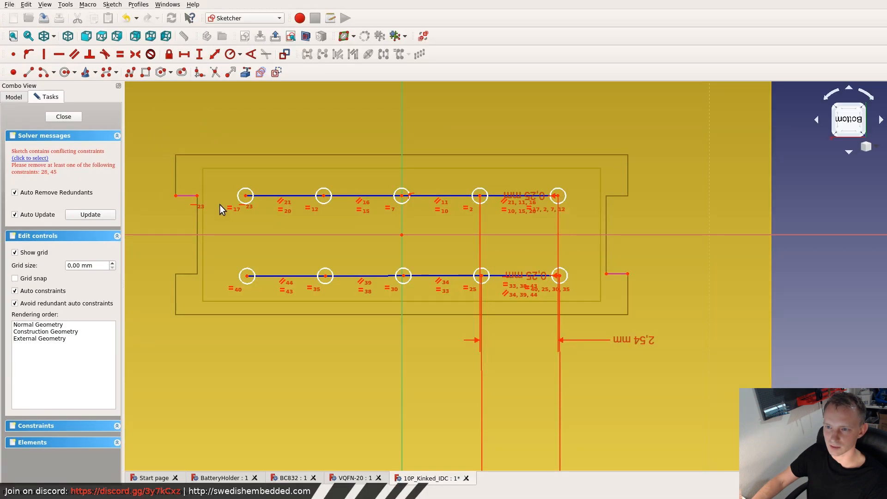
- Compare the two pin rows from below and above with the staggered contact layout in the connector datasheet
left_click_drag(223, 177, 565, 199)
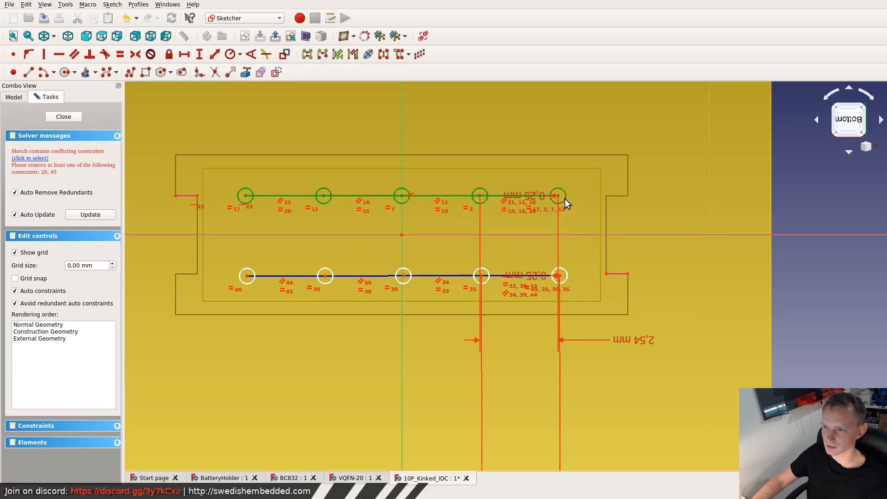
left_click(235, 253)
left_click_drag(222, 248, 591, 294)
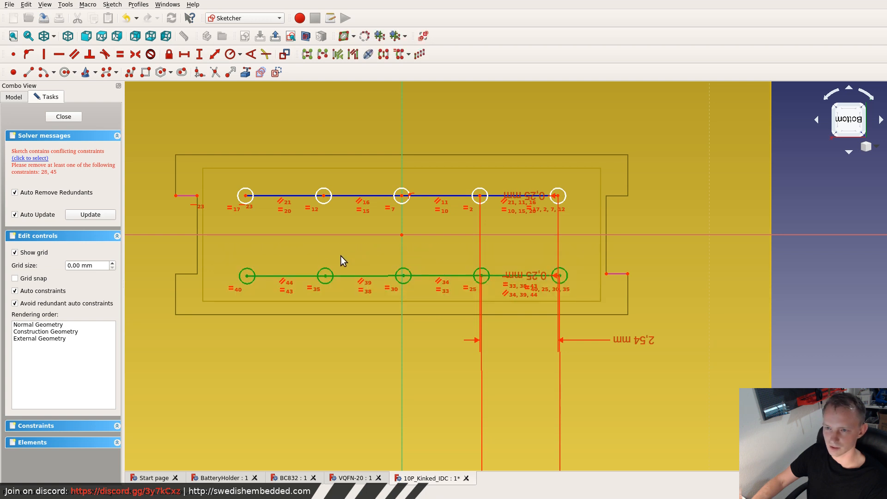
left_click(102, 37)
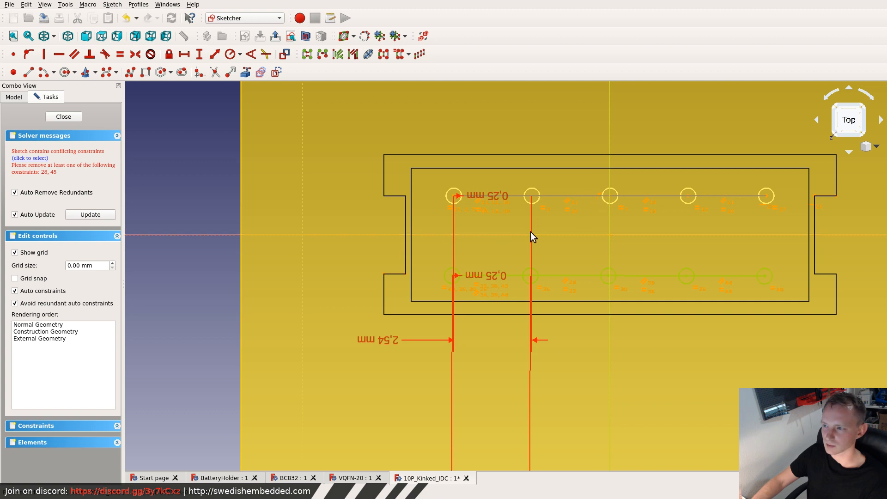
key("super+f")
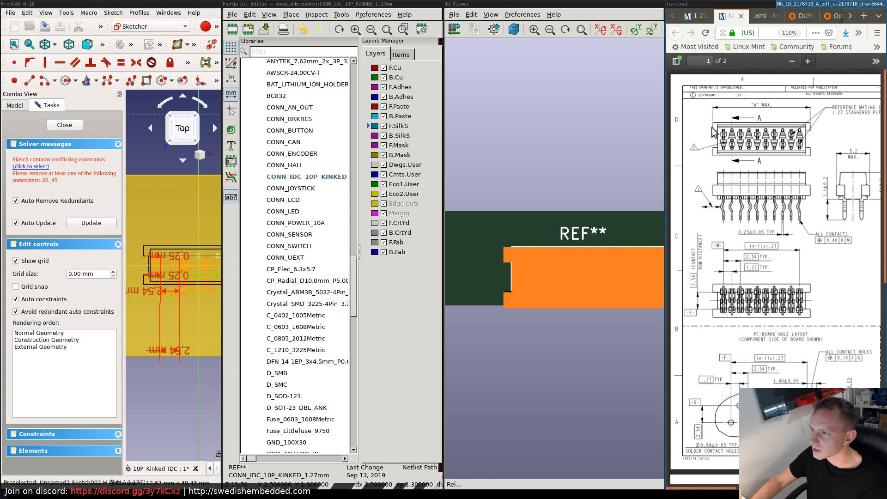
scroll(761, 260, "down", 2)
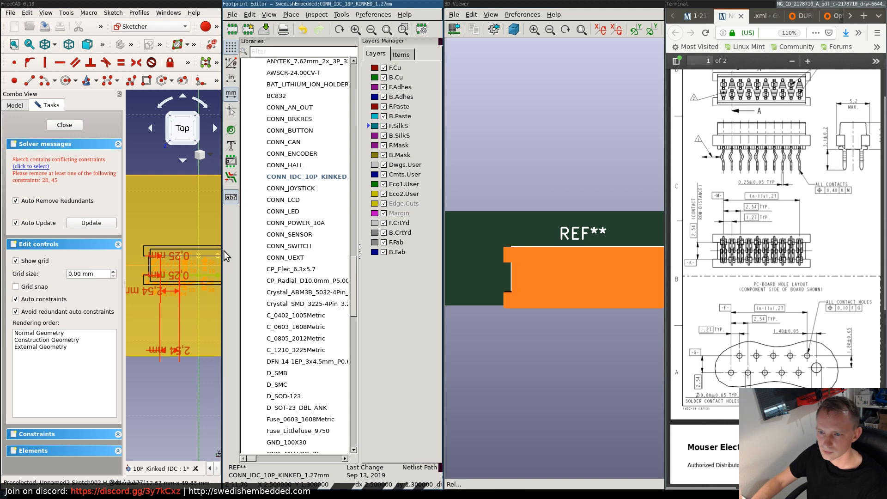
key("super+f")
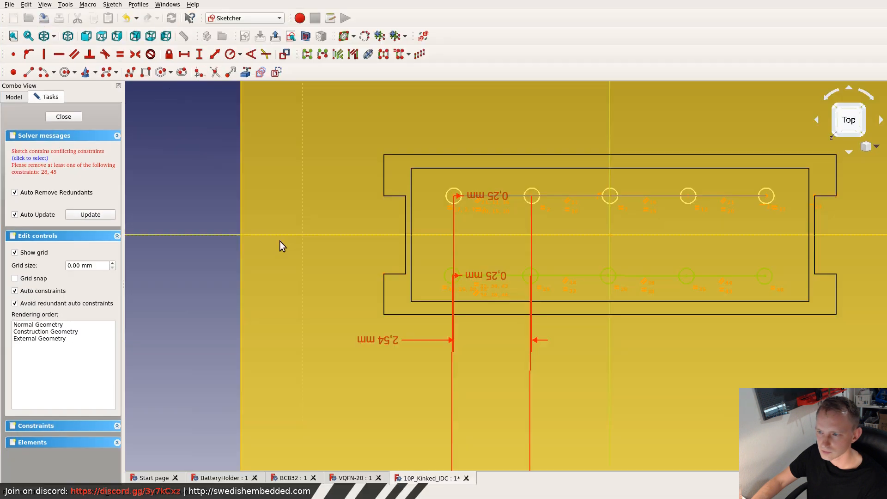
- Inspect the second pin row's circles and their offset from the first row, viewing the sketch from above and below
left_click(436, 280)
left_click_drag(433, 263, 766, 278)
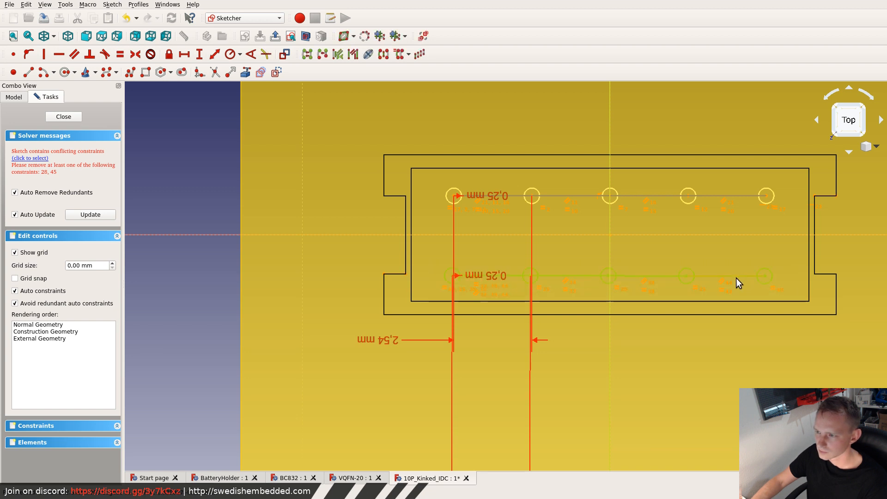
left_click(430, 262)
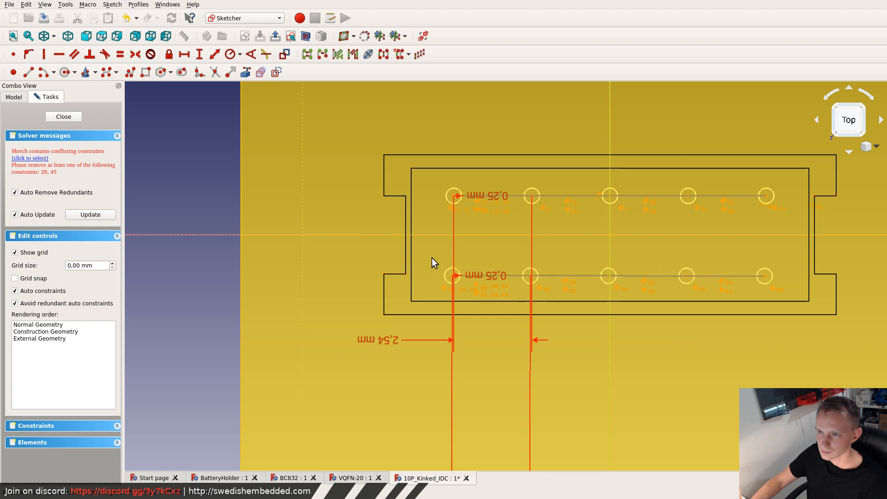
left_click(151, 37)
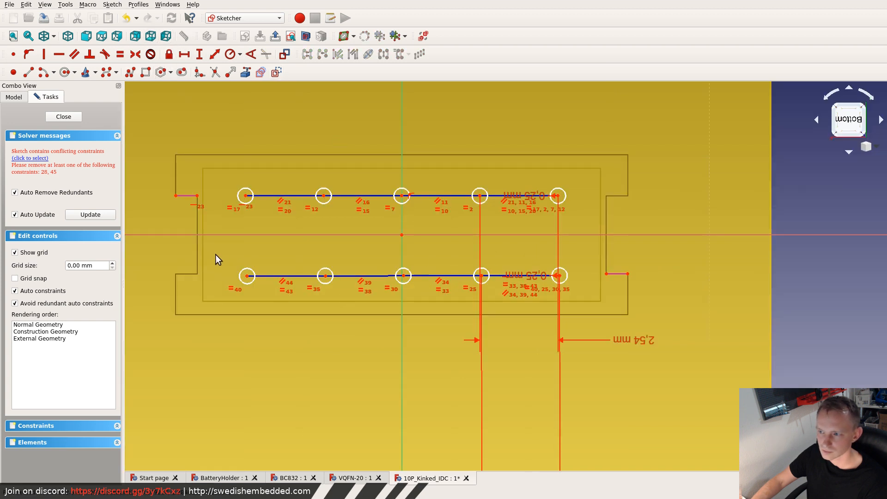
left_click_drag(217, 255, 595, 292)
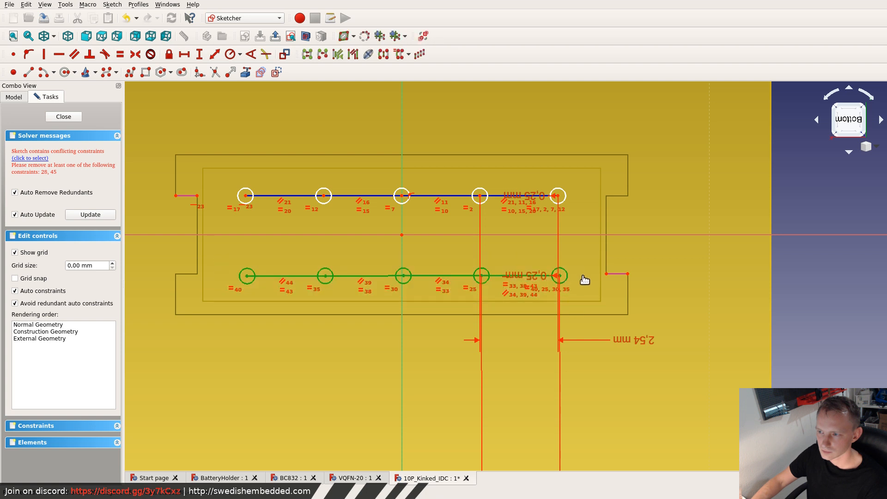
left_click(583, 277)
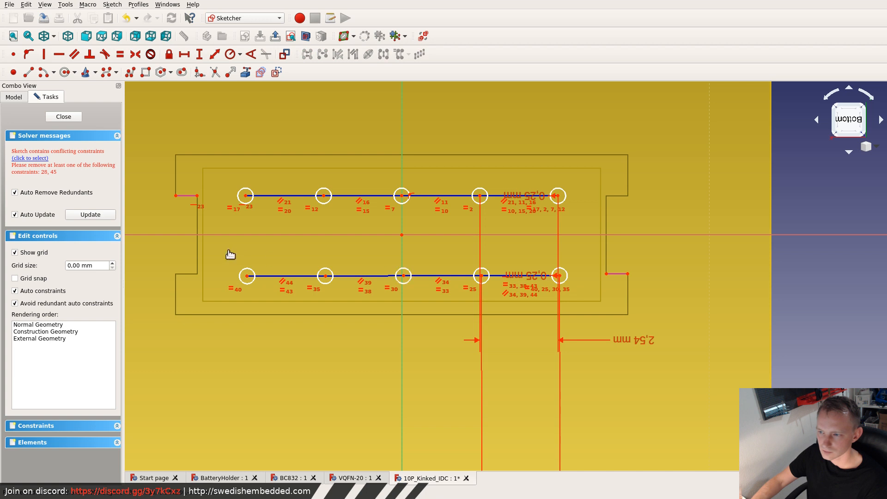
left_click_drag(229, 252, 590, 293)
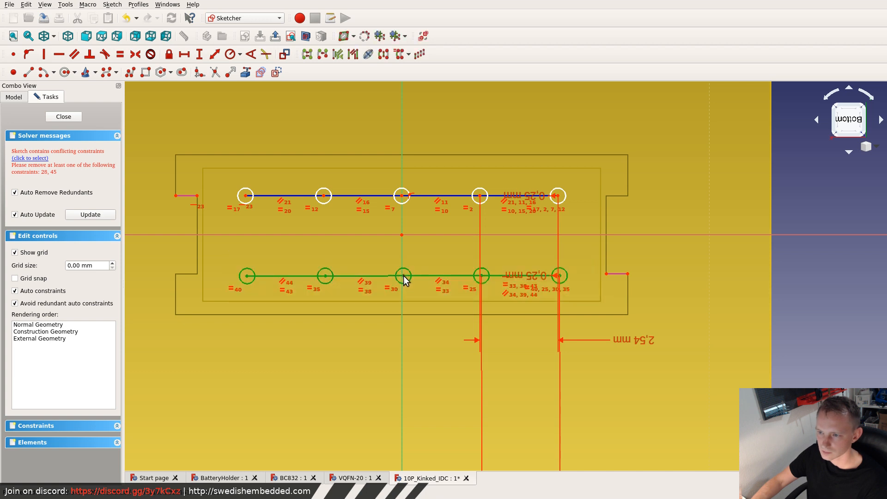
left_click(575, 272)
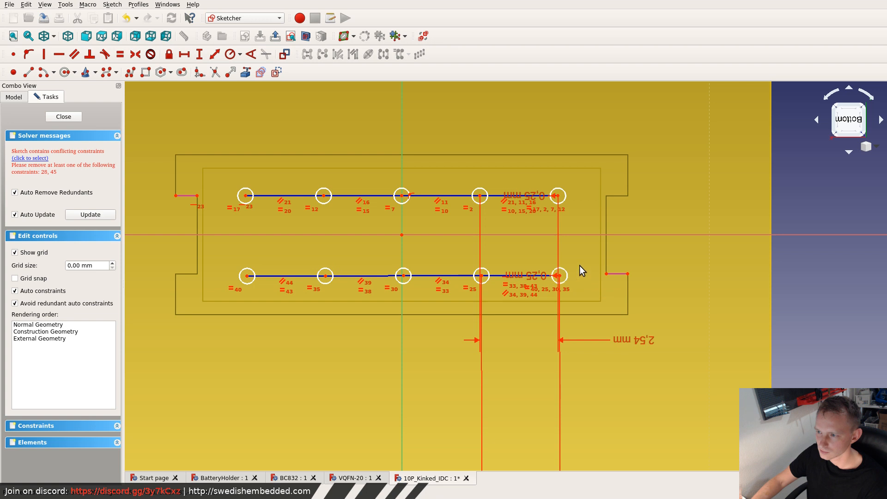
- Try to constrain the horizontal distance from the second row's end circle centre to the notch edge's inner endpoint to 1.28 mm
scroll(555, 275, "up", 5)
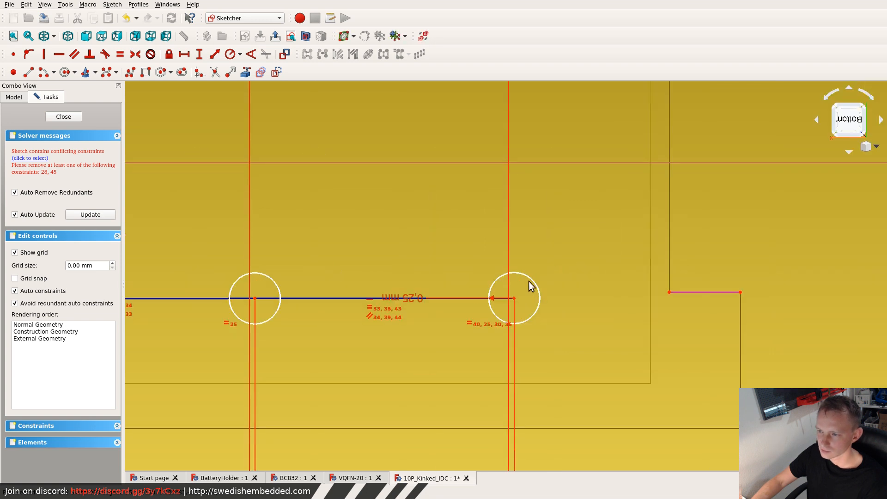
left_click(514, 298)
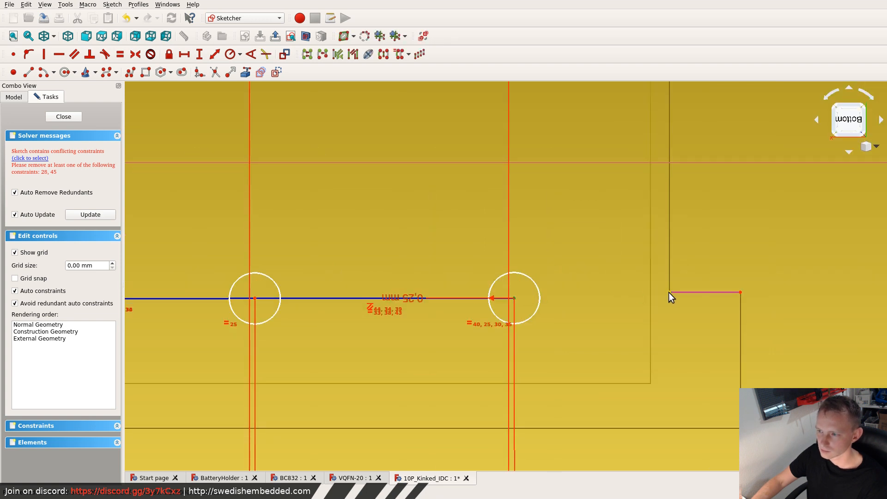
left_click(184, 54)
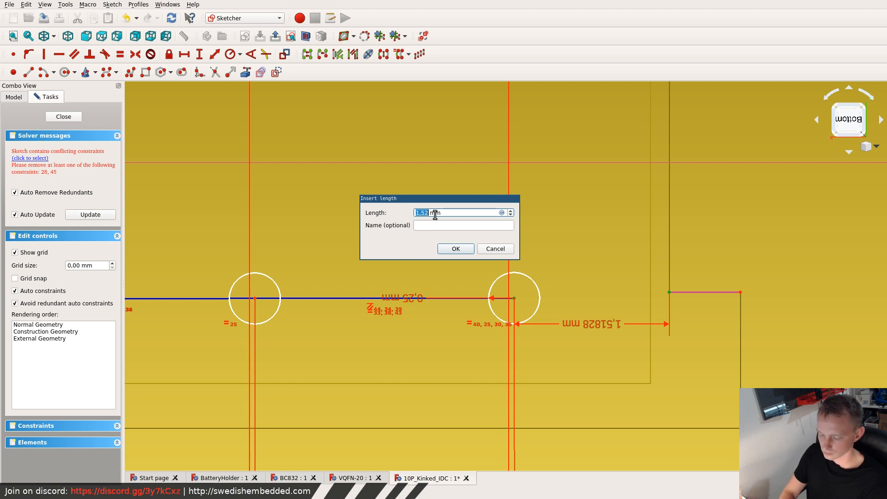
type("1.")
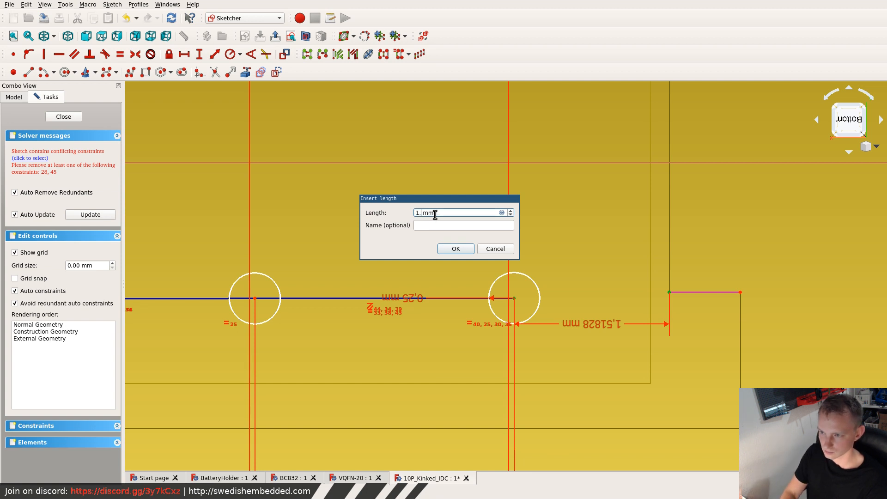
type("28")
key("Return")
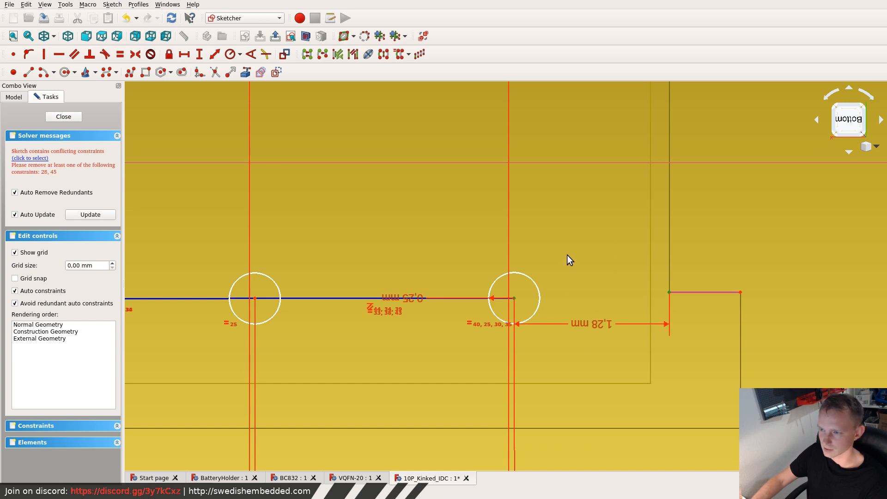
key("super+f")
left_click(531, 241)
key("super+f")
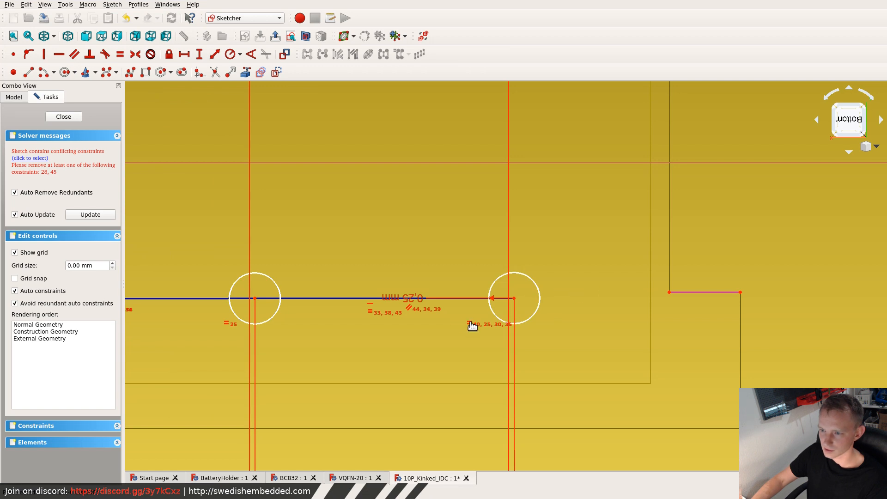
- Delete the two angle constraints beside the pin rows, 0.0883454° on the second row and 0° on the first
scroll(282, 265, "down", 5)
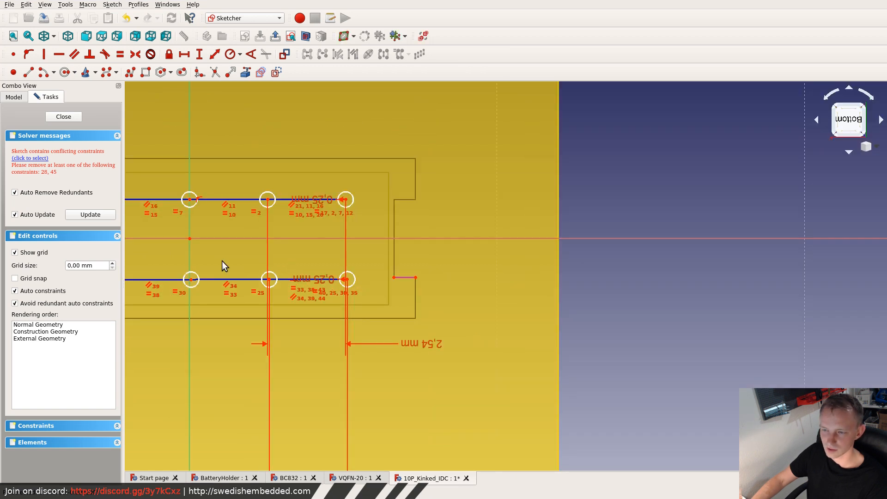
scroll(190, 260, "up", 4)
scroll(170, 254, "down", 8)
scroll(155, 255, "up", 2)
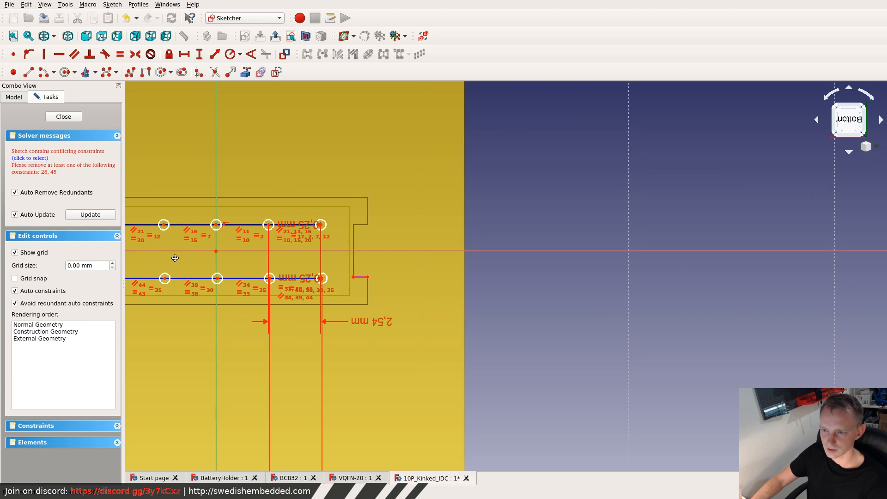
middle_click_drag(175, 258, 390, 293)
scroll(192, 321, "down", 5)
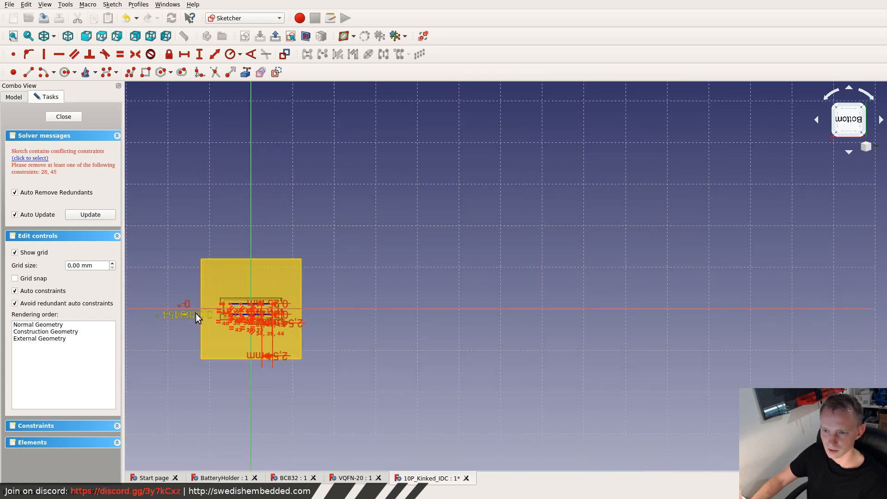
scroll(182, 313, "up", 5)
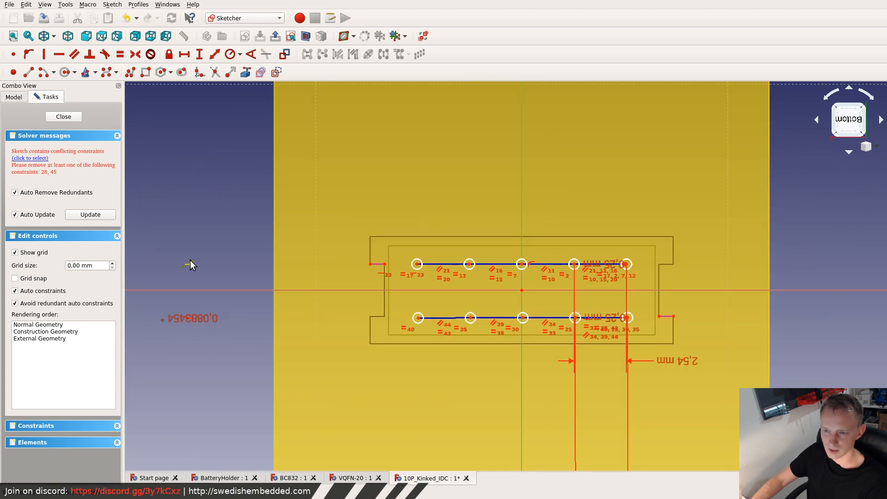
left_click(198, 318)
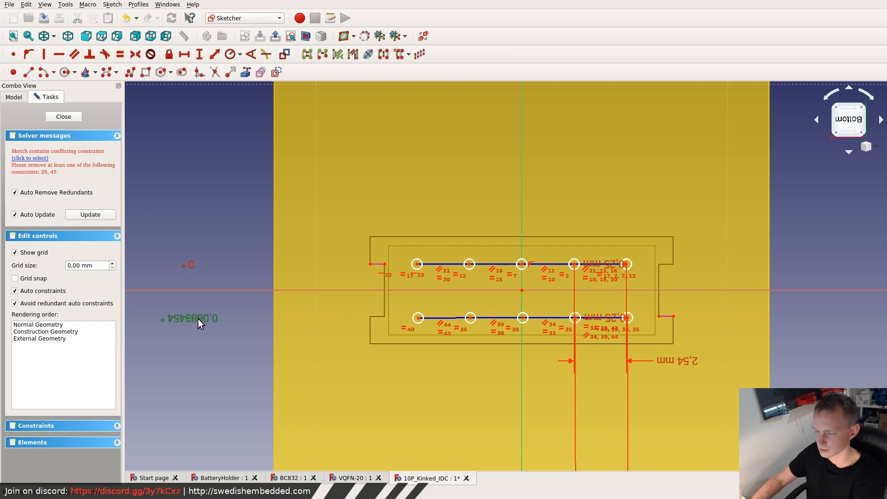
key("Delete")
left_click(191, 268)
key("Delete")
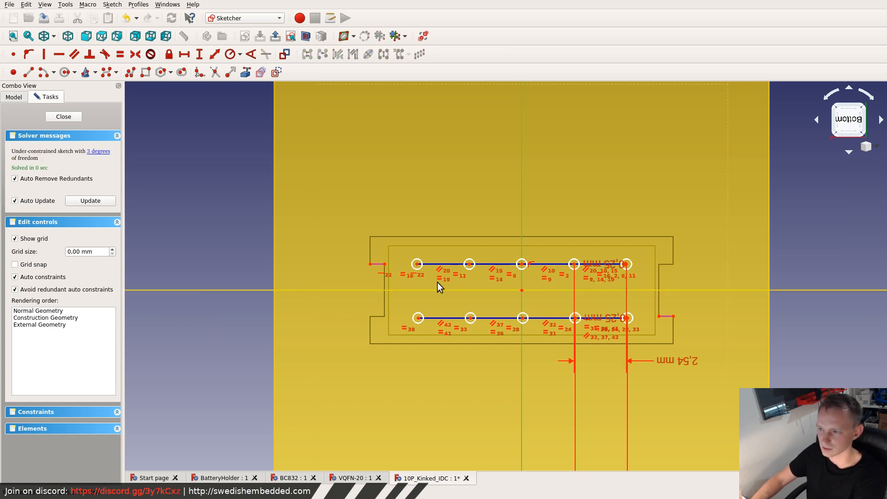
- Shift the second pin row lengthwise toward the linked notch edge, to about (-5.9, 1.3) at its end circle, and close the sketch
scroll(630, 322, "up", 5)
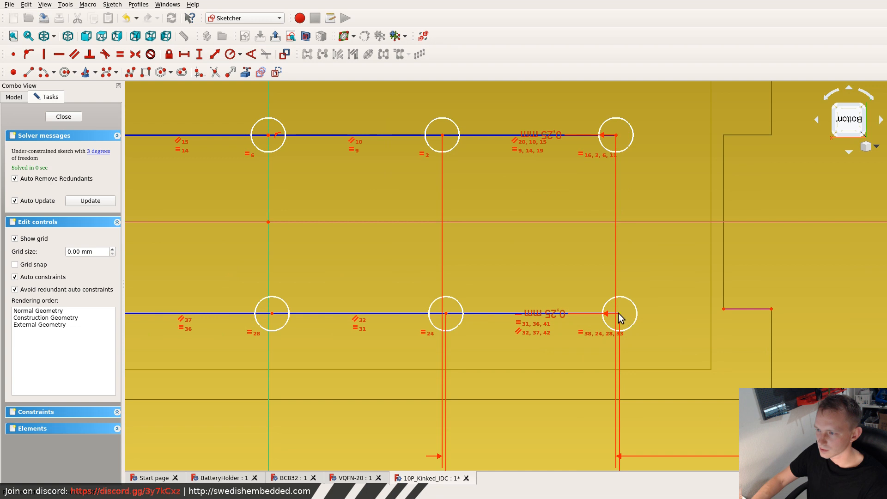
scroll(325, 296, "down", 5)
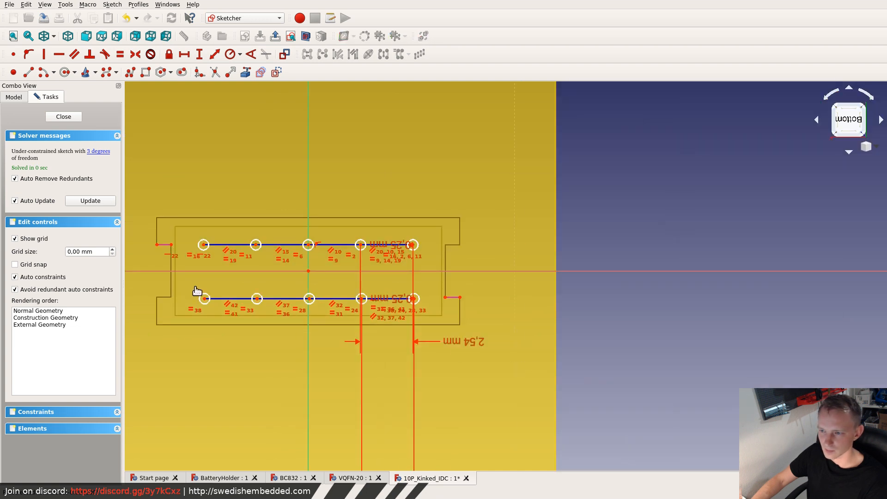
mouse_move(195, 287)
left_mouse_down()
mouse_move(431, 311)
mouse_move(420, 310)
mouse_move(428, 299)
left_mouse_up()
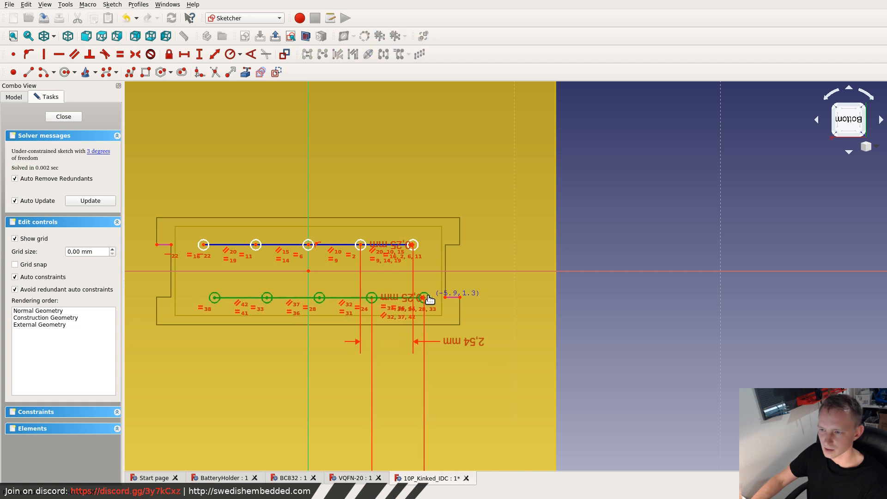
scroll(433, 301, "up", 6)
scroll(426, 286, "up", 2)
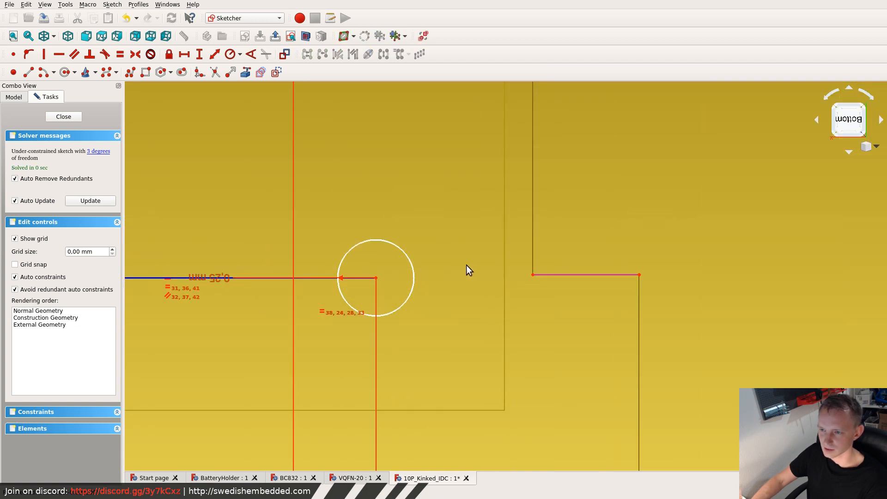
key("Escape")
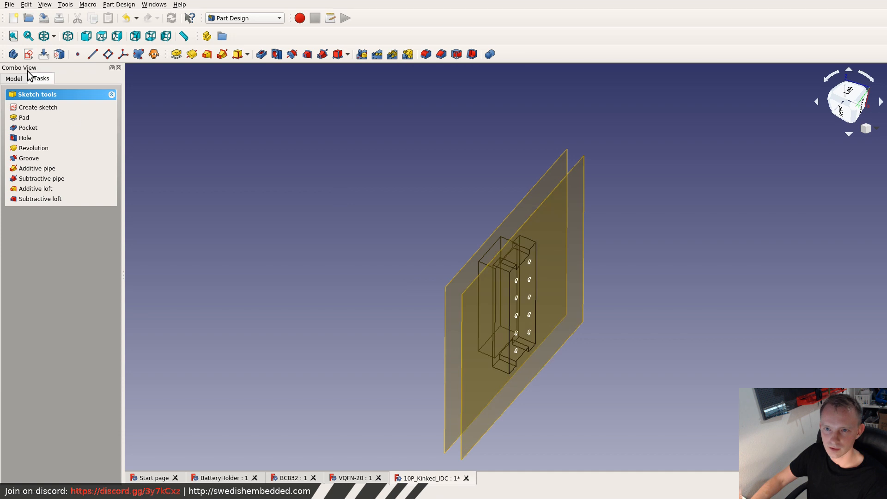
left_click(15, 79)
double_click(60, 172)
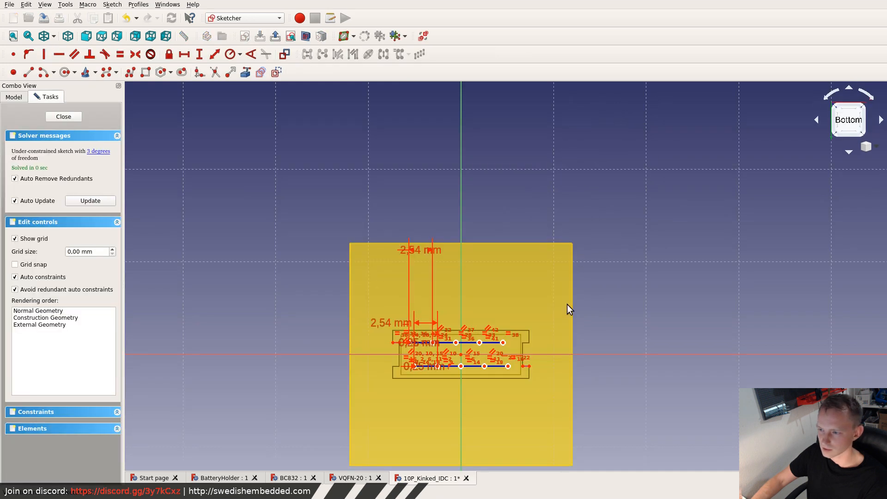
scroll(518, 369, "up", 3)
scroll(513, 365, "up", 7)
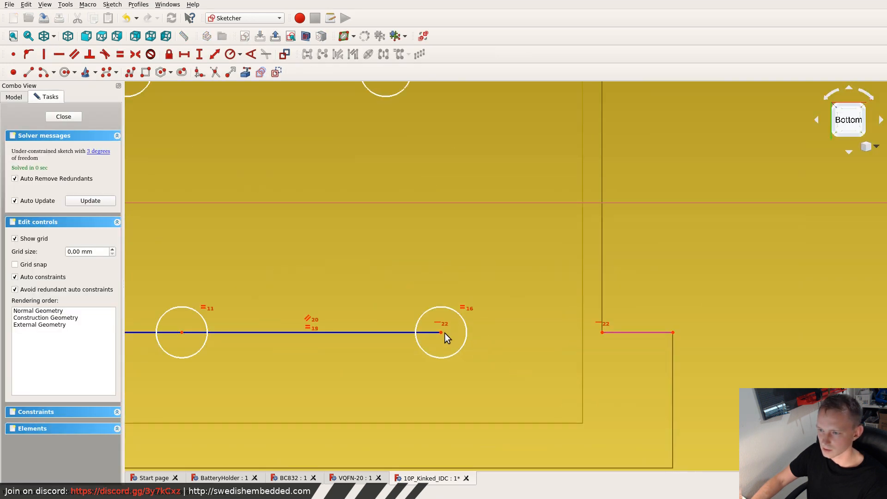
left_click(602, 332)
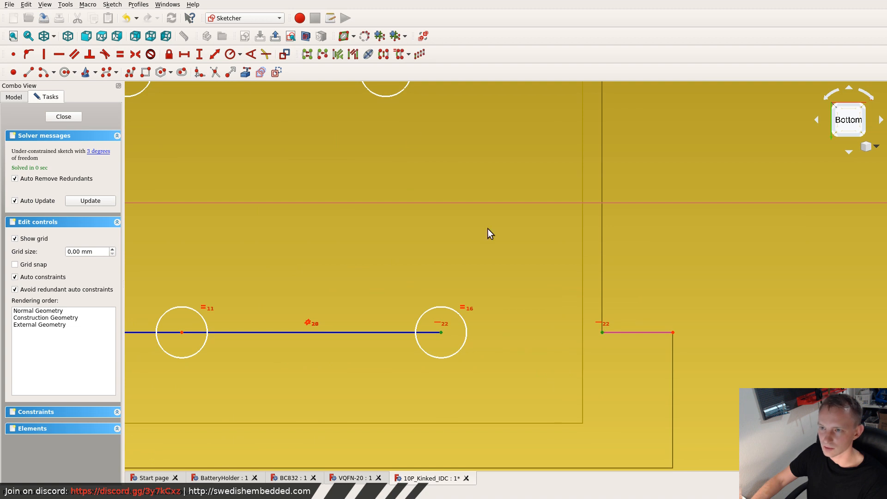
scroll(348, 168, "down", 7)
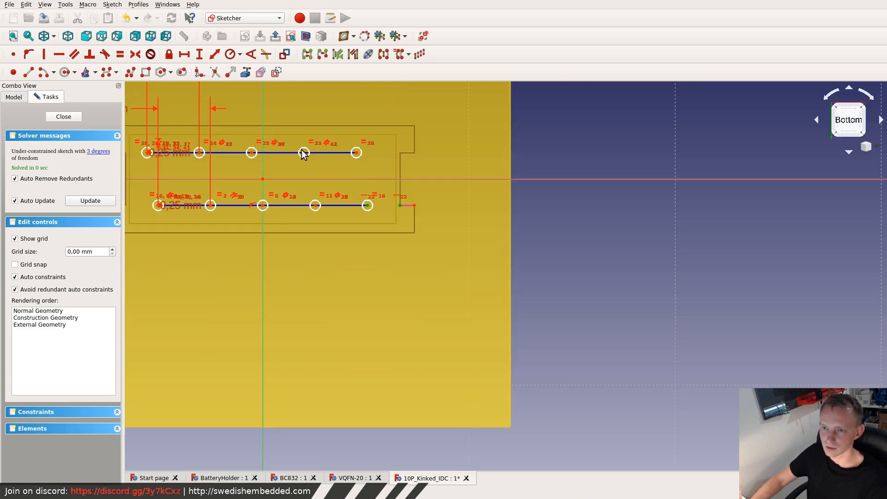
scroll(135, 144, "up", 7)
mouse_move(142, 154)
middle_mouse_down()
mouse_move(245, 181)
mouse_move(396, 243)
middle_mouse_up()
key("Escape")
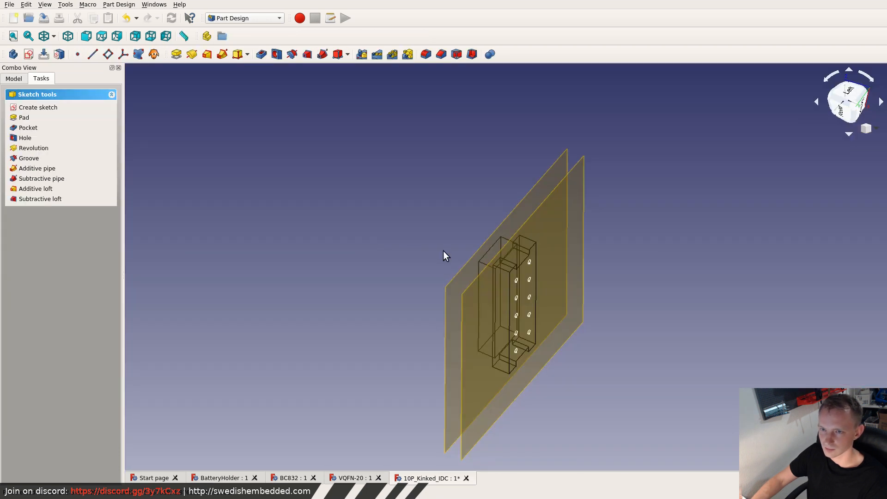
- Reopen Sketch003 and constrain the second pin row's end circle centre horizontally level with the notch edge's inner endpoint
left_click(14, 79)
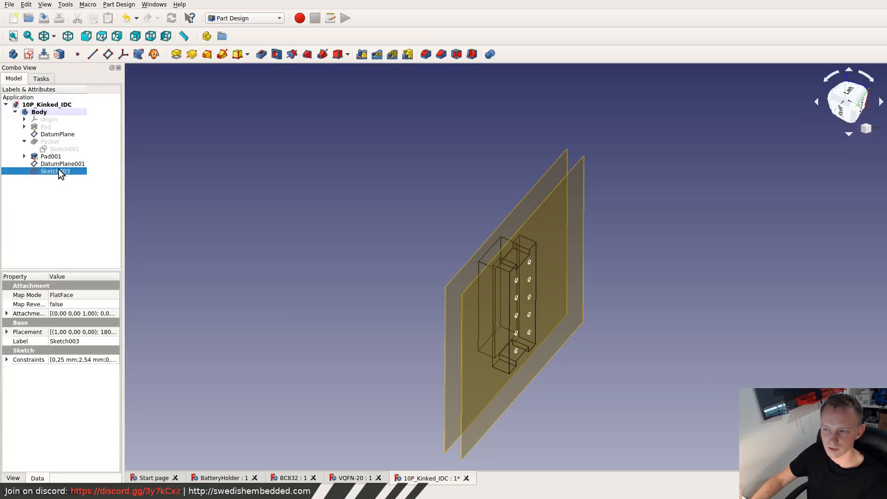
double_click(60, 172)
scroll(409, 348, "up", 4)
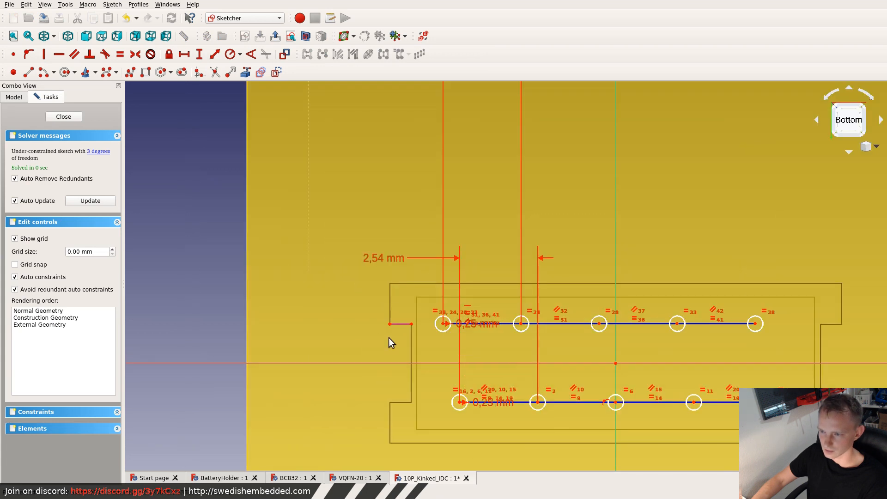
scroll(435, 324, "up", 3)
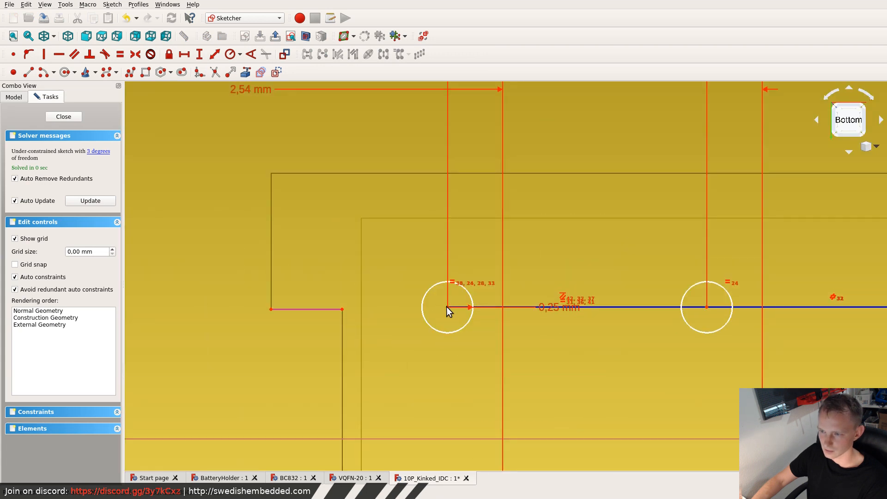
left_click(447, 308)
left_click(342, 309)
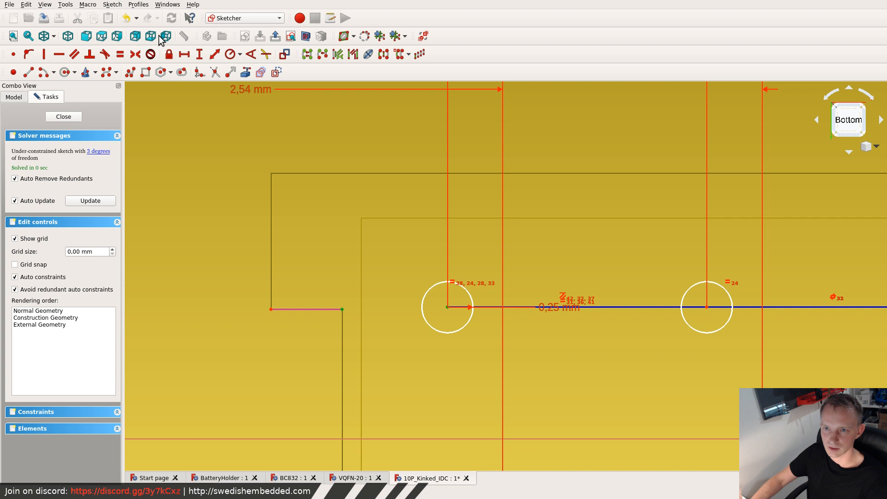
left_click(58, 54)
scroll(493, 231, "down", 8)
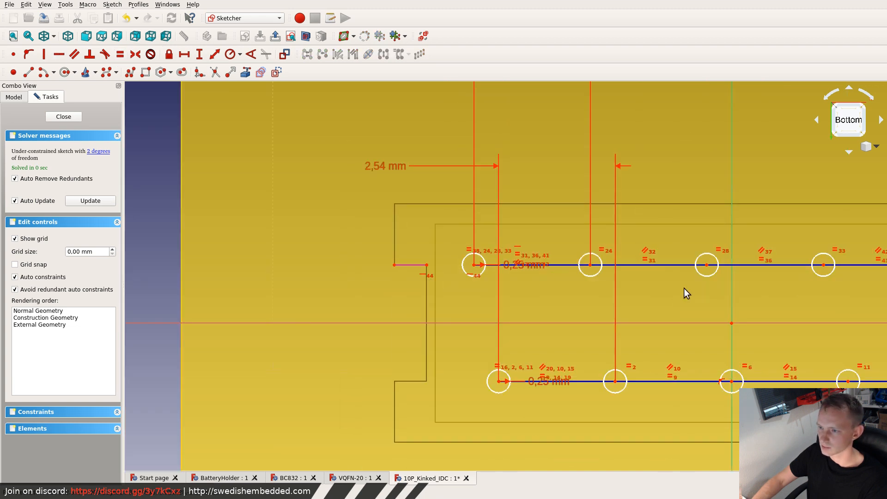
- Constrain the horizontal distance between the first row's end circle centre and the second row's second circle centre to 1.27 mm
scroll(723, 321, "up", 4)
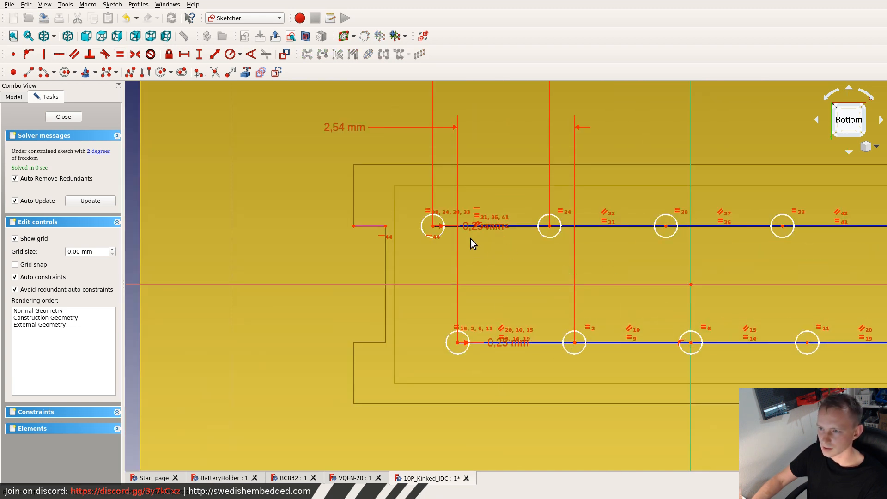
left_click(456, 343)
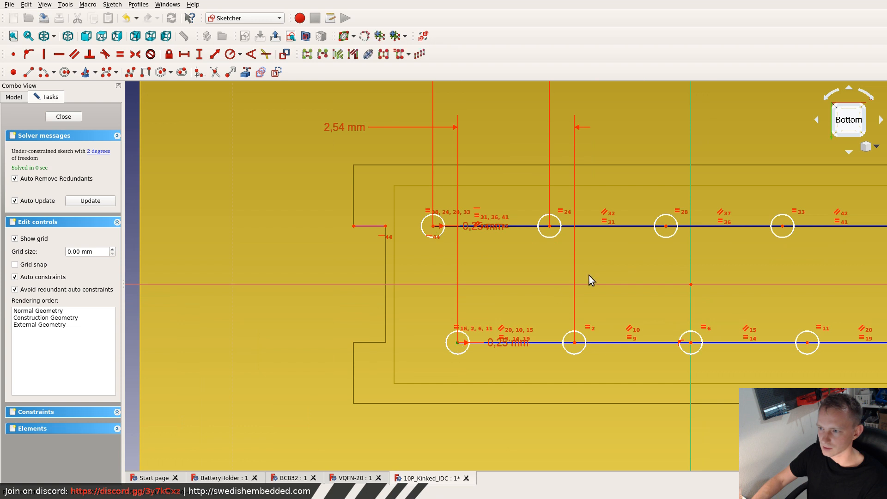
left_click(550, 226)
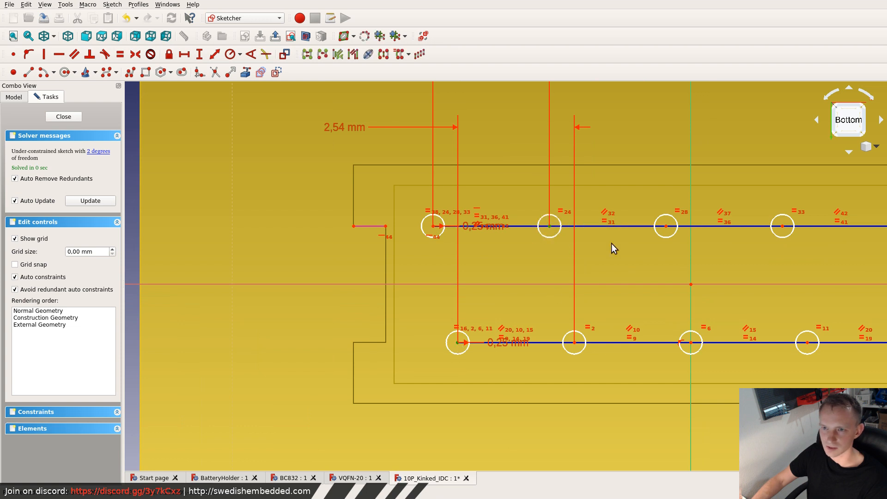
left_click(184, 54)
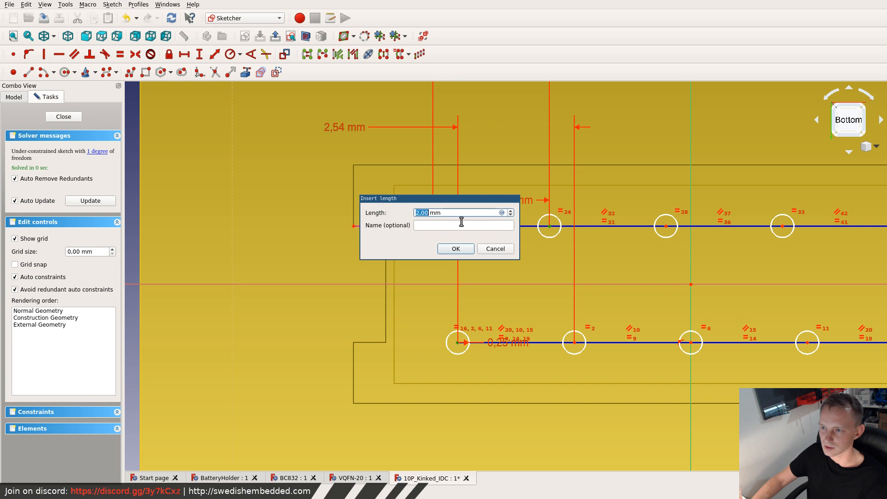
type("1")
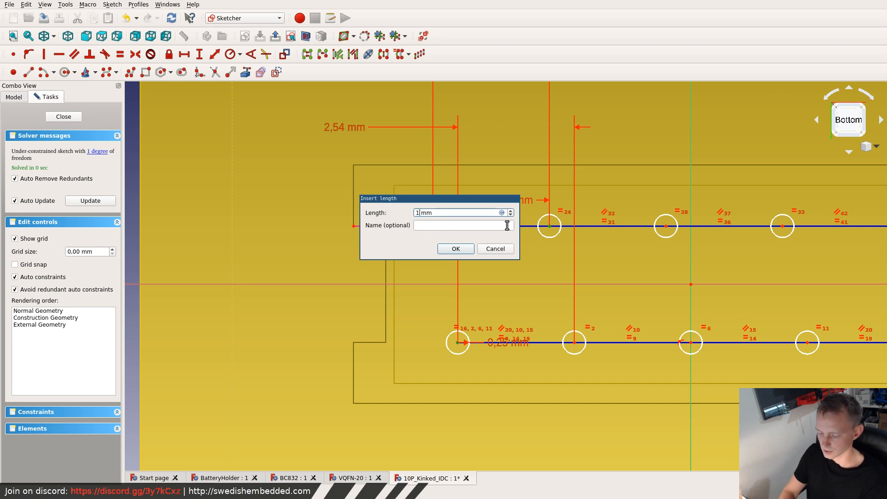
type(".")
type("27")
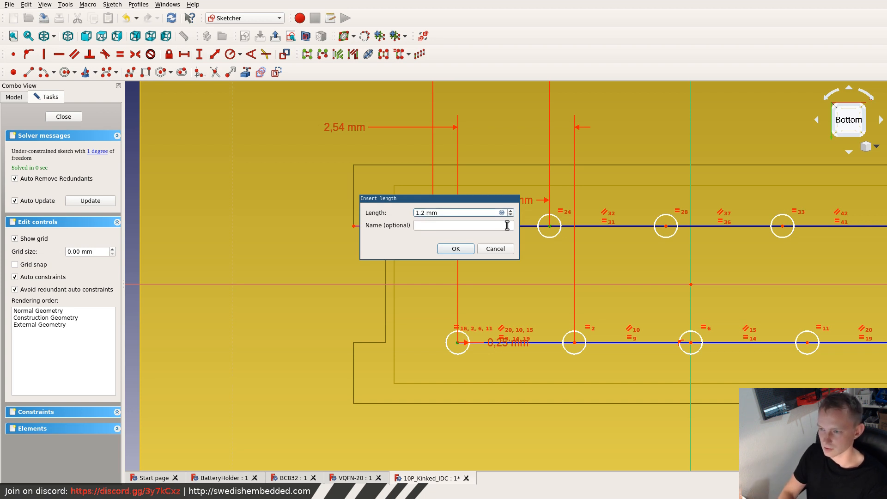
key("Return")
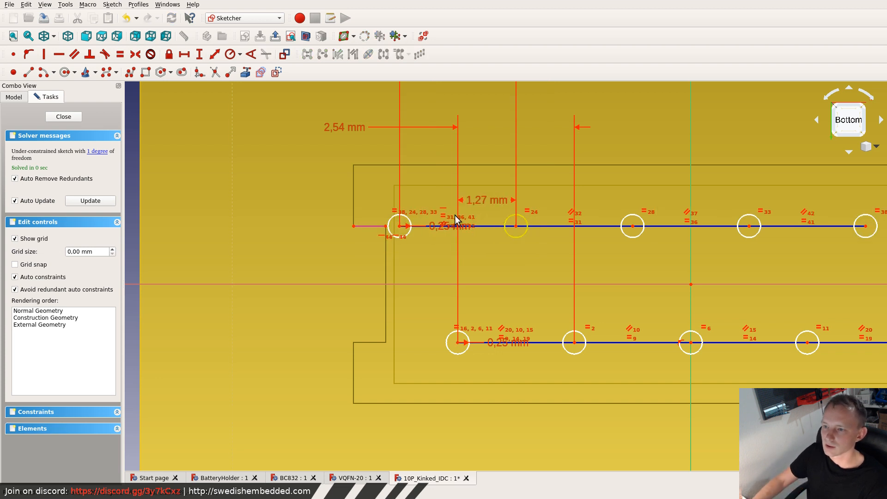
- Examine the stagger between the two pin rows and the first row's circle-spacing dimension across the whole sketch
scroll(464, 337, "down", 6)
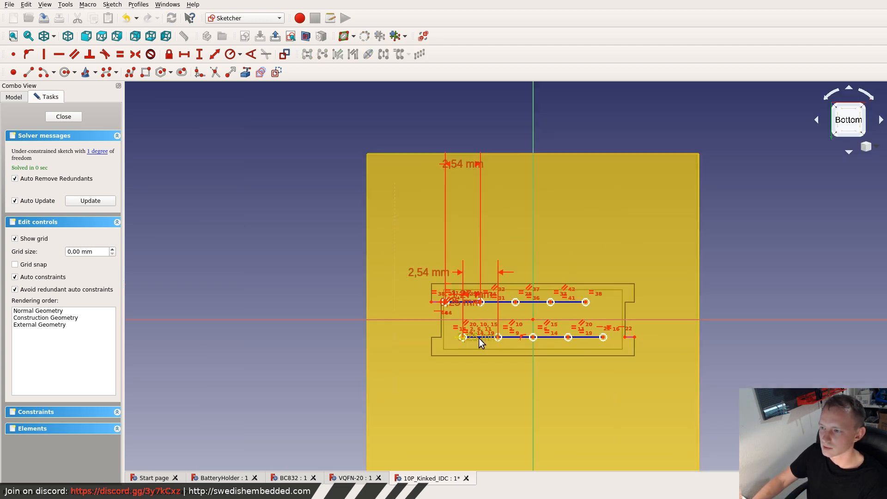
scroll(478, 337, "up", 4)
mouse_move(426, 310)
left_mouse_down()
mouse_move(754, 359)
mouse_move(780, 346)
mouse_move(769, 333)
mouse_move(786, 338)
left_mouse_up()
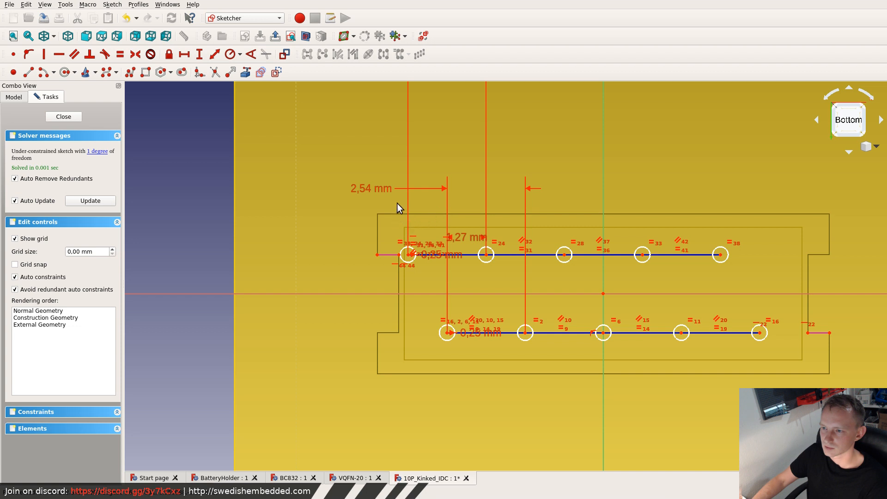
mouse_move(396, 204)
left_mouse_down()
mouse_move(550, 289)
mouse_move(753, 277)
mouse_move(723, 258)
mouse_move(749, 258)
mouse_move(759, 279)
left_mouse_up()
left_click(366, 188)
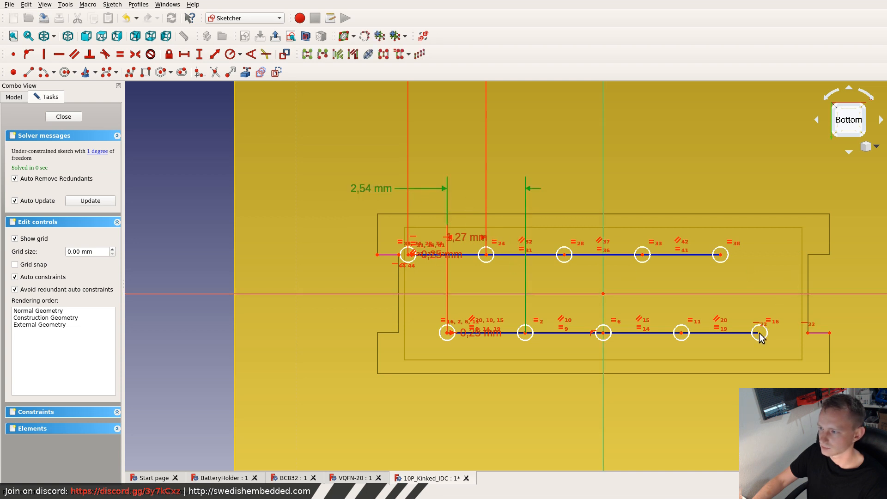
scroll(760, 333, "down", 5)
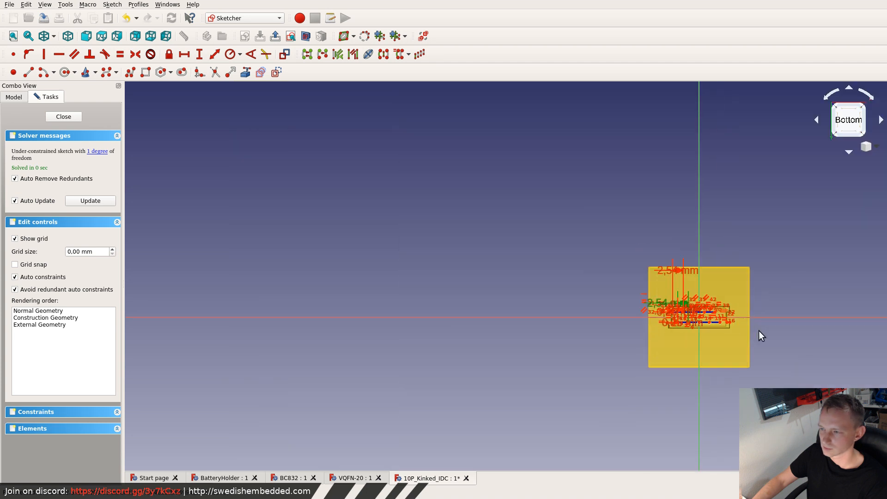
scroll(749, 331, "up", 5)
scroll(596, 306, "up", 2)
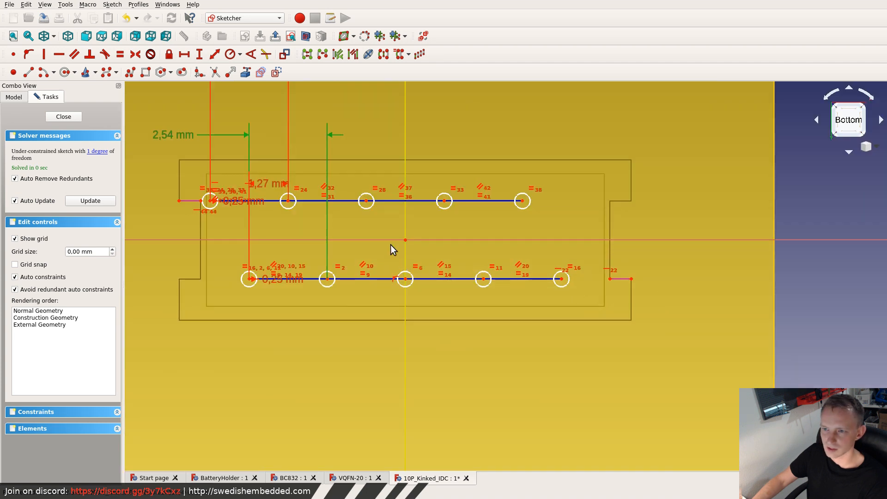
- Close and reopen the sketch, then try to constrain the first row's end circle centre 1.58 mm horizontally from its notch edge's inner endpoint
left_click(63, 117)
left_click(11, 79)
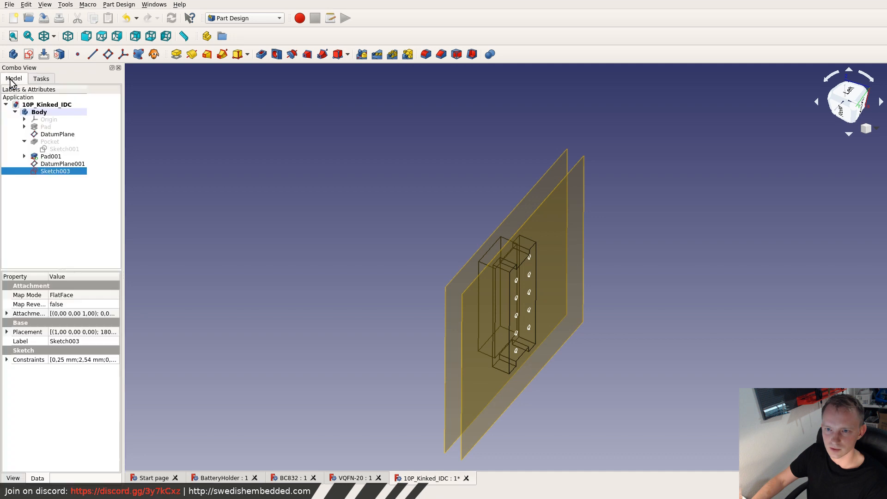
double_click(50, 172)
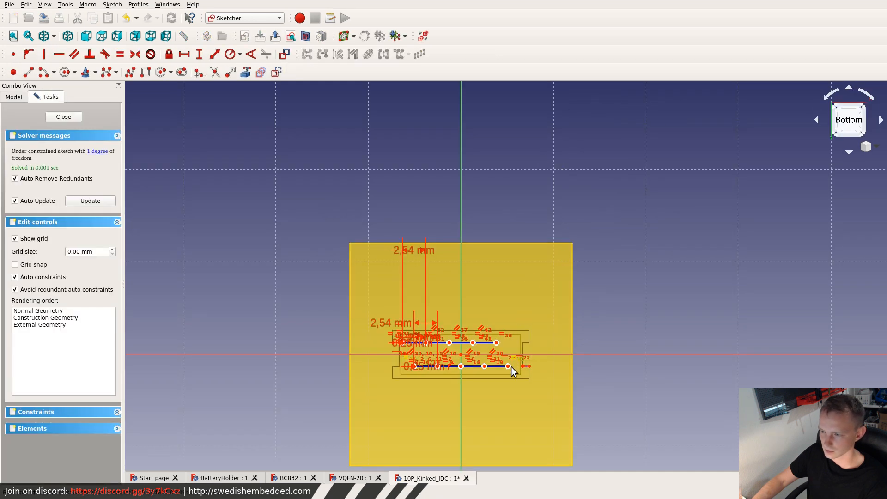
scroll(511, 367, "up", 8)
left_click(486, 328)
left_click(593, 328)
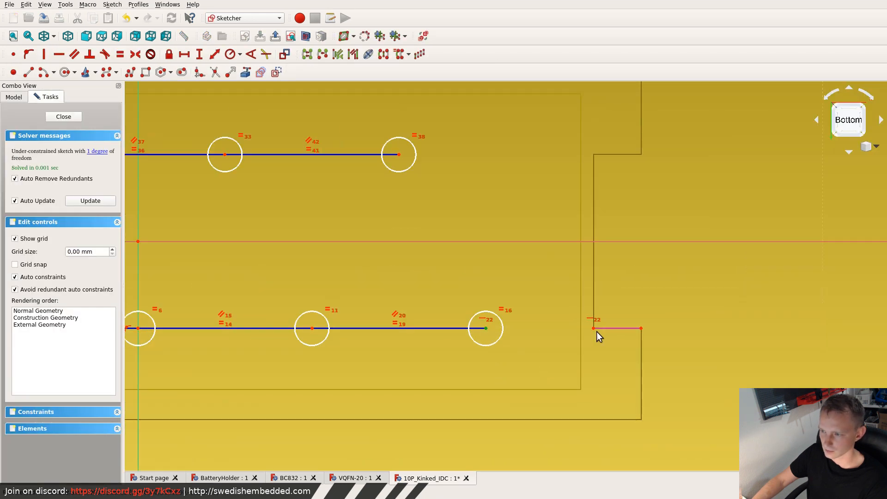
left_click(184, 54)
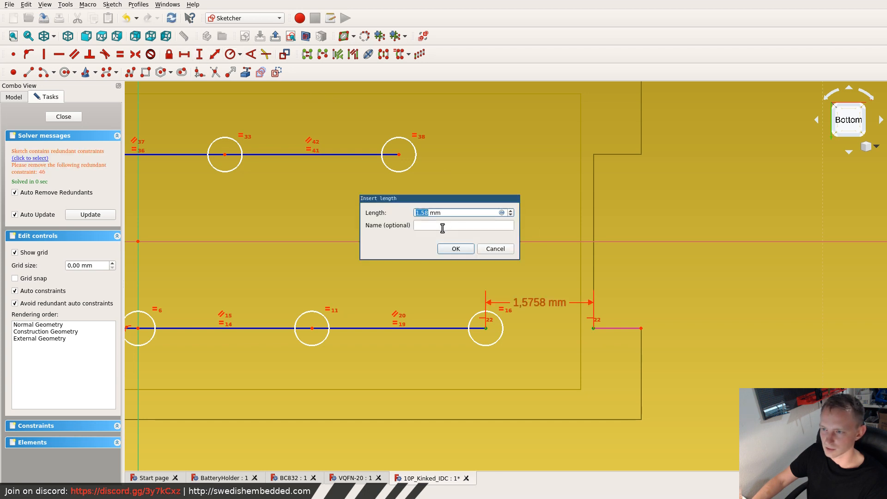
left_click(471, 254)
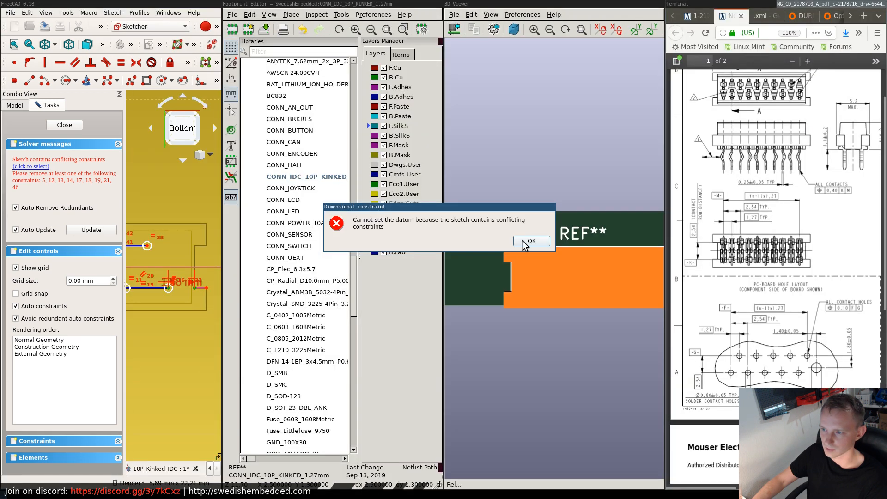
left_click(530, 240)
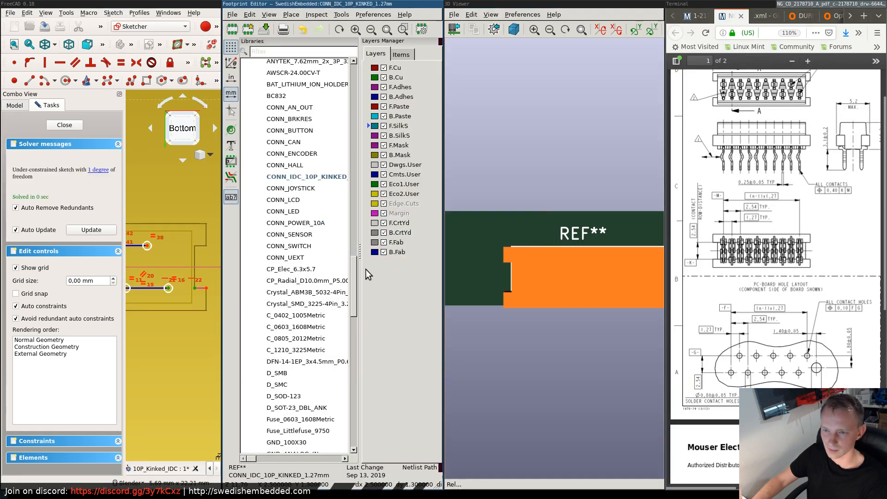
- Delete the 1.27 mm horizontal distance constraint between the two pin rows
scroll(426, 257, "down", 6)
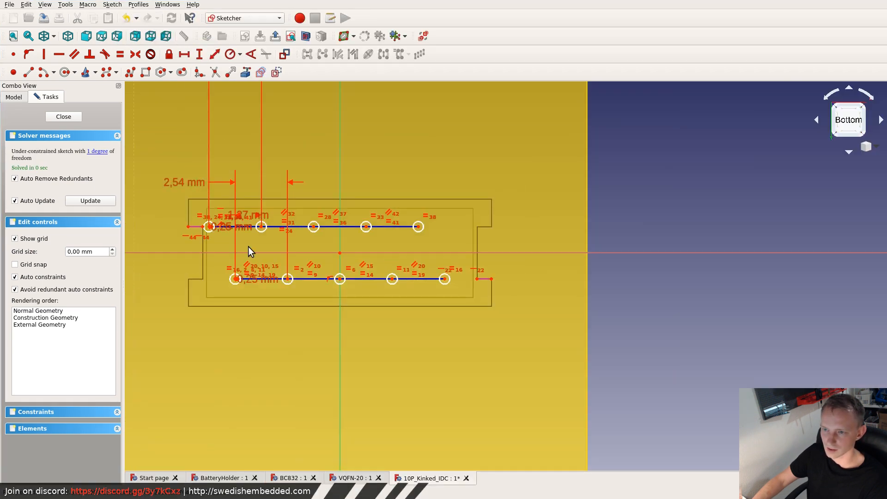
scroll(226, 246, "up", 4)
scroll(159, 206, "down", 2)
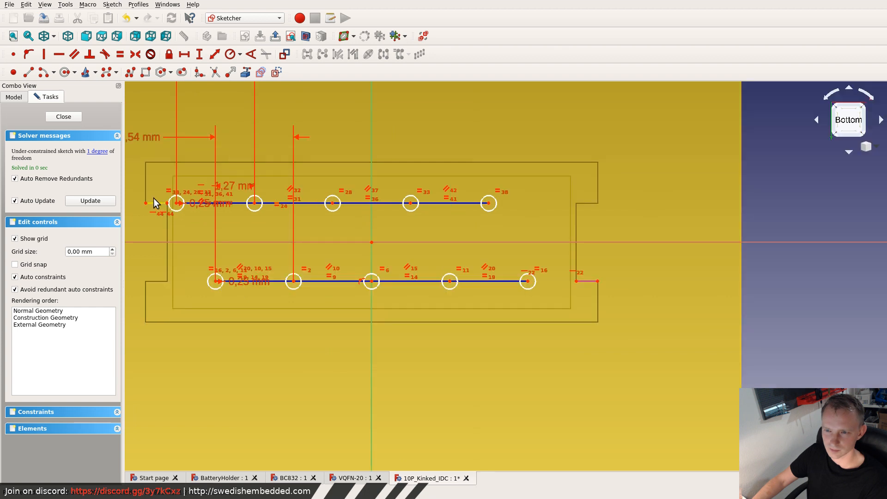
scroll(146, 189, "up", 4)
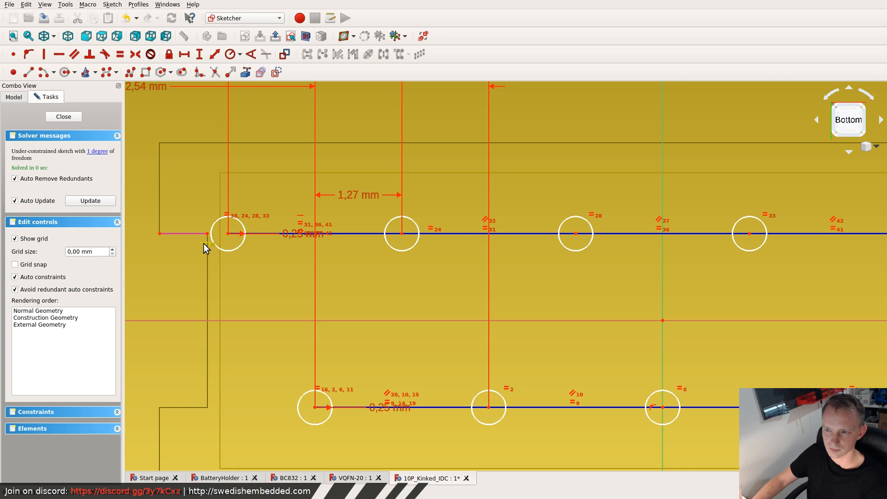
left_click(360, 196)
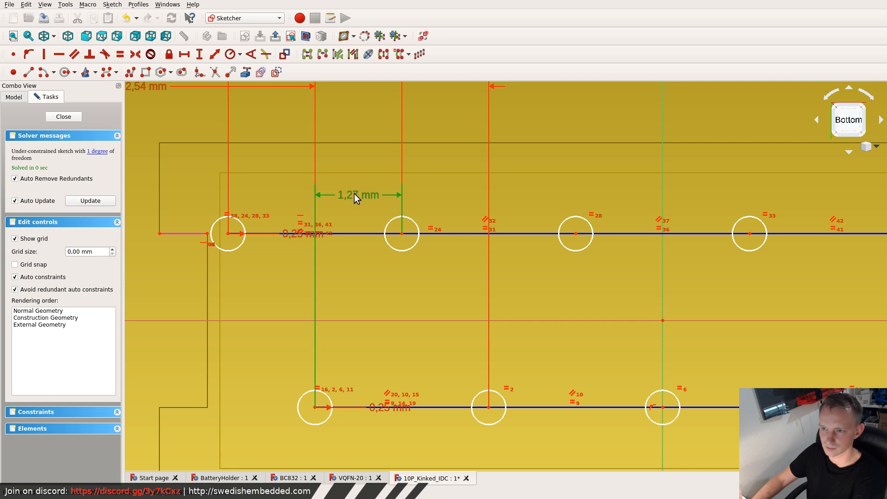
key("Delete")
- Shift the second pin row lengthwise away from its linked notch edge, to about (4.4, 1.1) at its far end circle
scroll(364, 205, "down", 5)
scroll(367, 215, "down", 3)
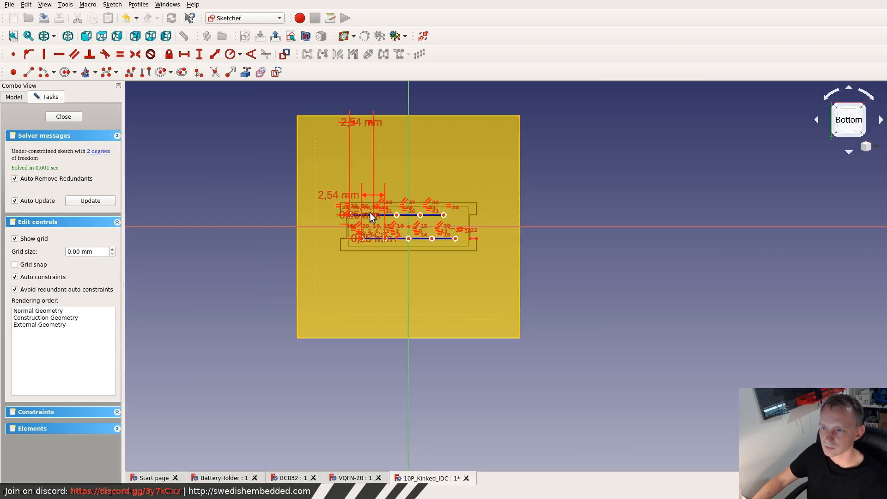
scroll(393, 216, "up", 4)
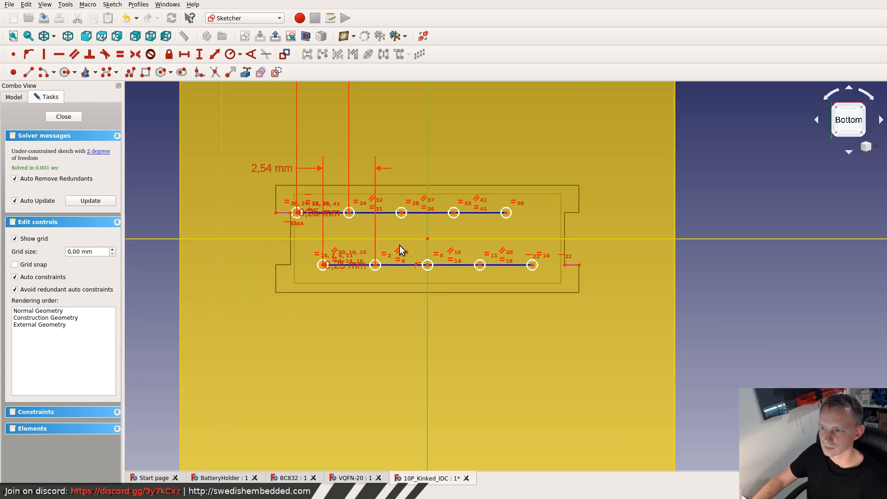
mouse_move(541, 274)
left_mouse_down()
mouse_move(291, 181)
mouse_move(270, 187)
left_mouse_up()
mouse_move(507, 216)
left_mouse_down()
mouse_move(527, 214)
mouse_move(518, 217)
left_mouse_up()
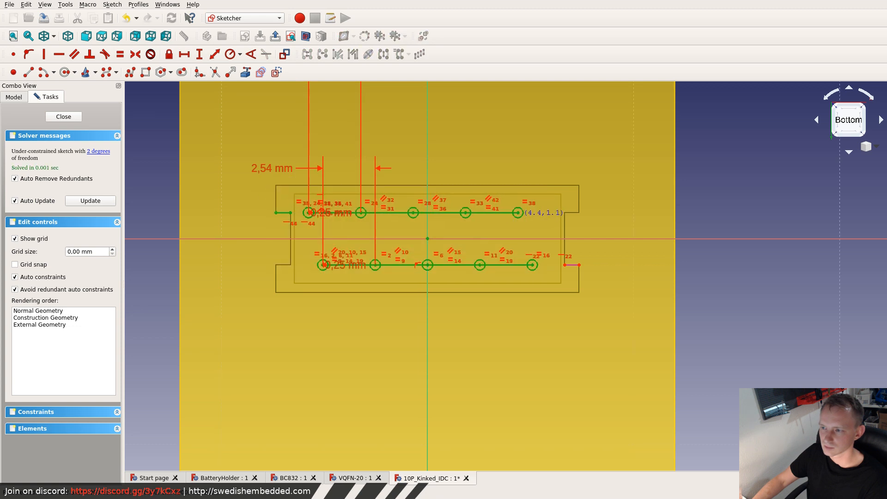
- Try to shift the first pin row lengthwise, and delete the horizontal constraint between its end circle centre and the notch edge
left_click_drag(541, 276, 311, 247)
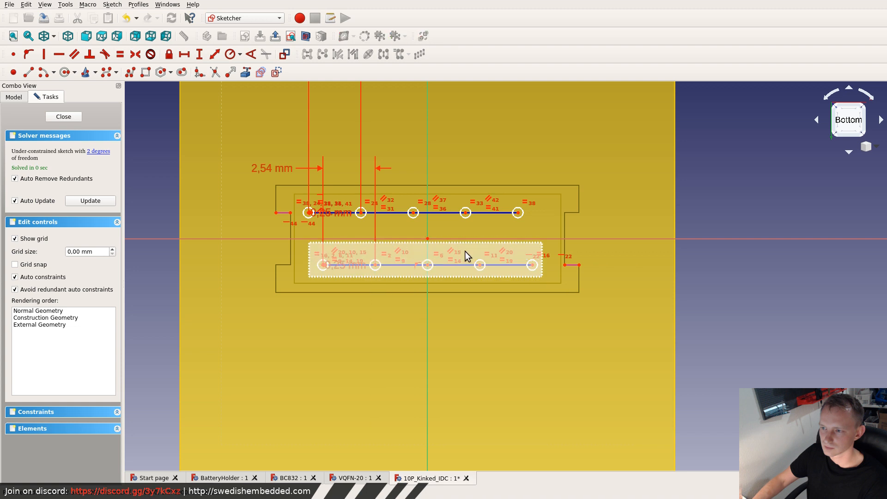
left_click_drag(533, 265, 544, 268)
left_click(562, 256)
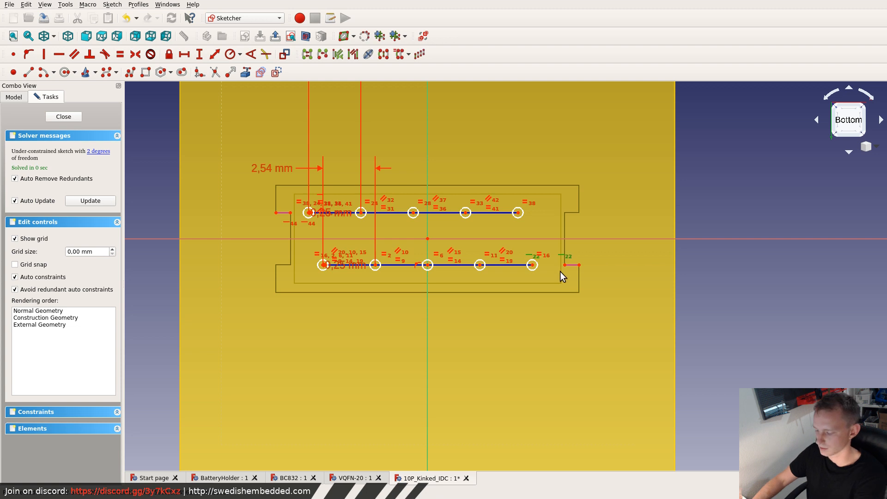
key("Delete")
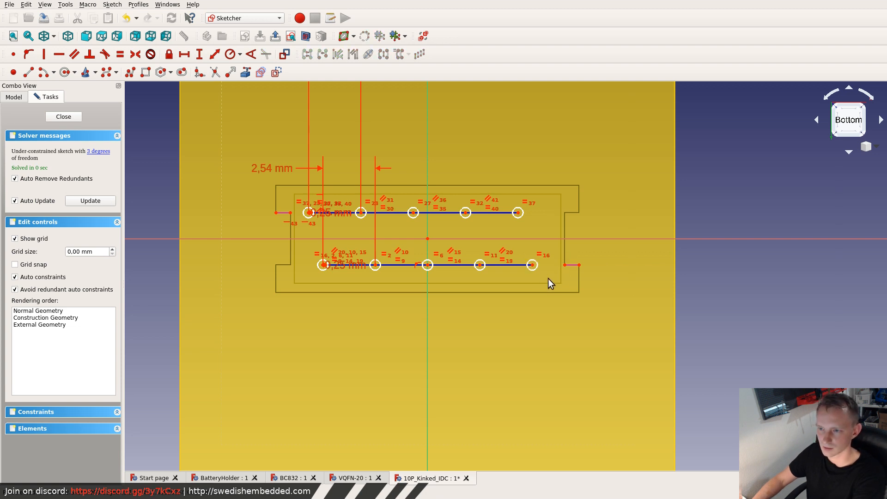
- Delete the constraint holding the second pin row's middle circle centre on the vertical axis
mouse_move(549, 279)
left_mouse_down()
mouse_move(455, 250)
mouse_move(313, 243)
mouse_move(320, 238)
left_mouse_up()
scroll(438, 251, "up", 6)
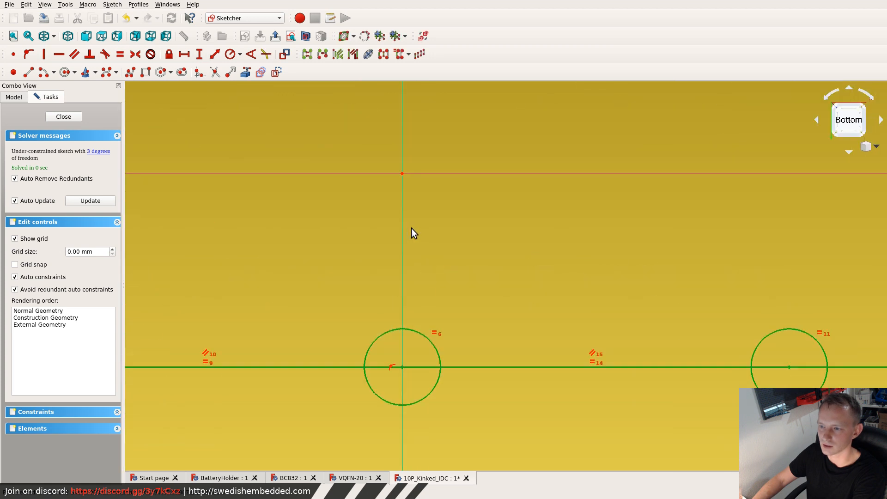
left_click(392, 365)
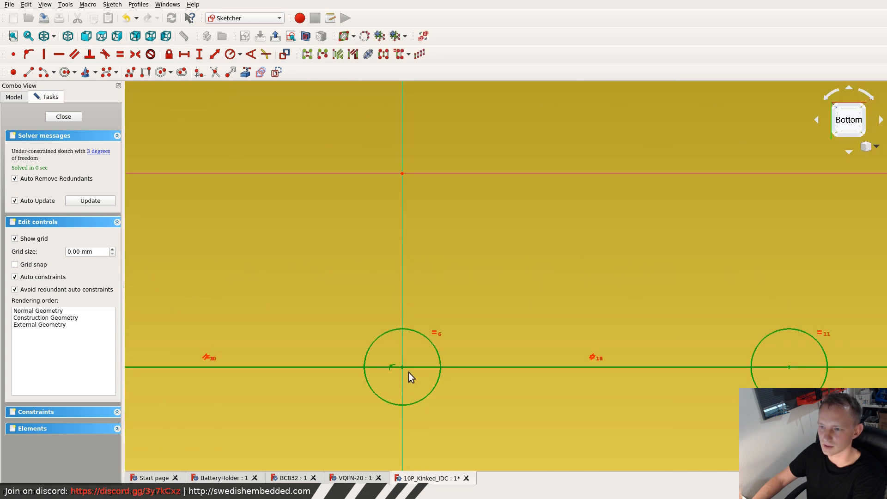
left_click(340, 307)
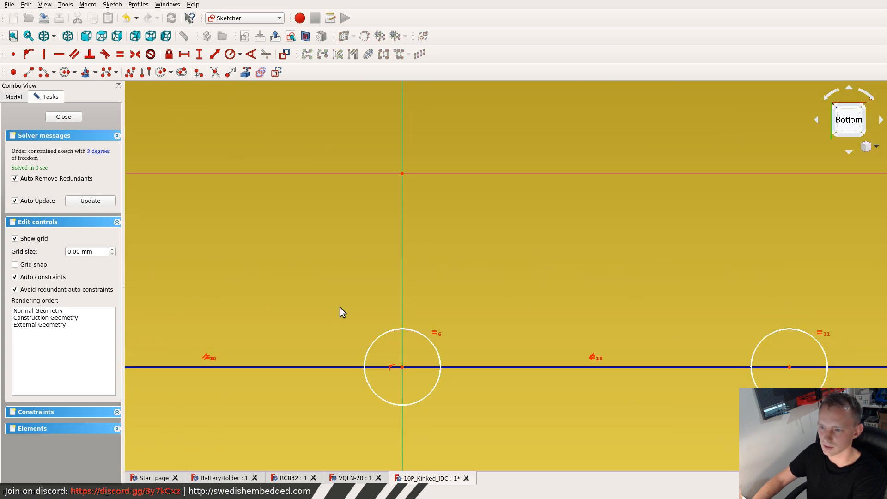
left_click(390, 365)
key("Delete")
scroll(444, 333, "down", 6)
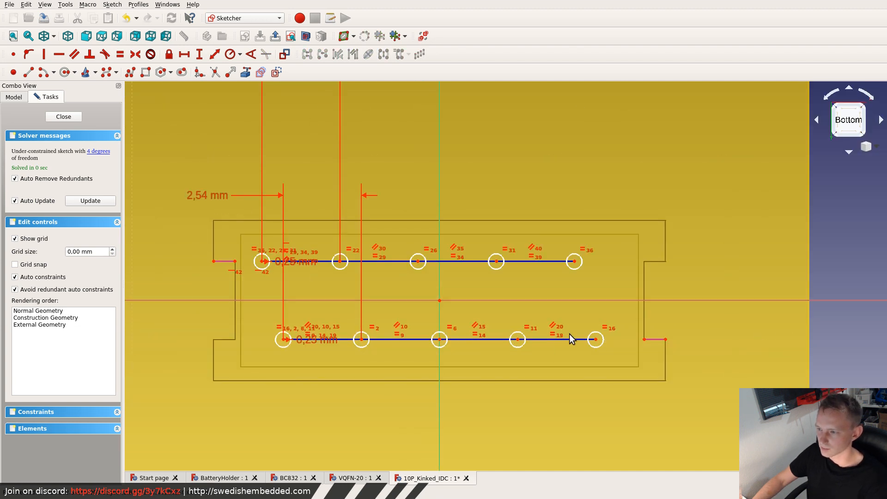
- Constrain the horizontal distance between the two pin rows' far end circle centres to 1.27 mm
left_click(596, 339)
left_click(574, 261)
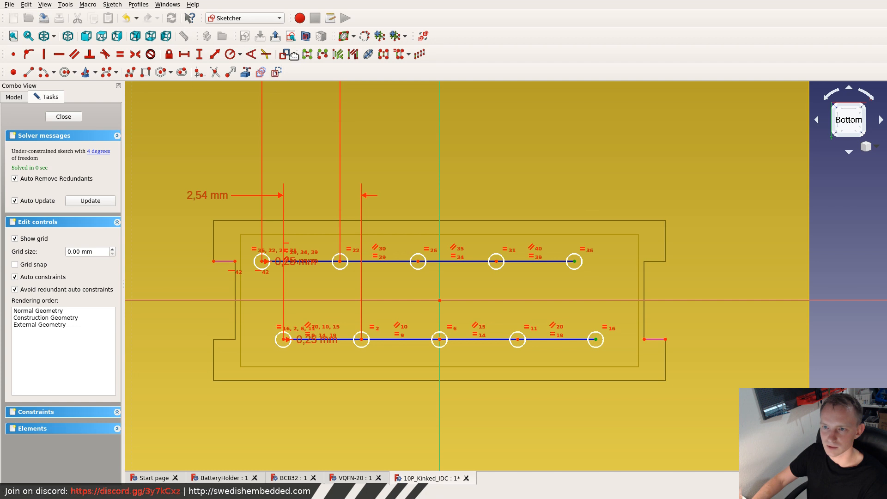
left_click(183, 54)
type("1.2")
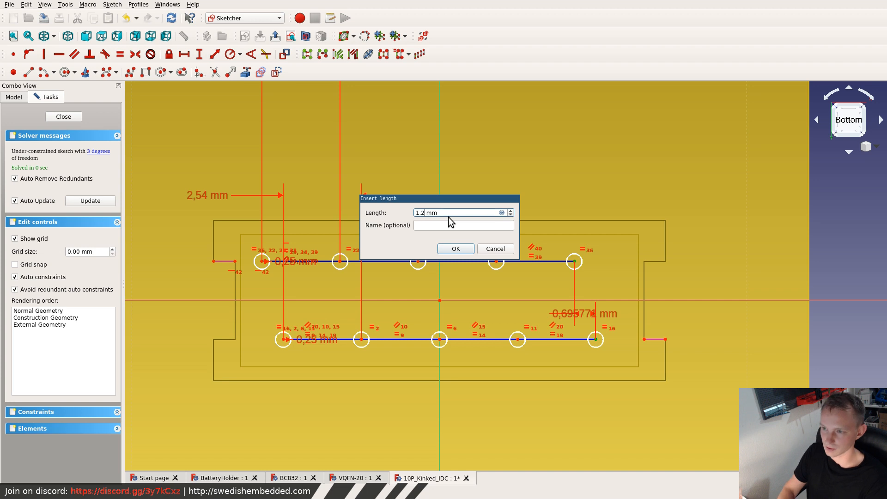
type("27")
key("Return")
- Constrain the second pin row's middle circle centre 0.635 mm horizontally from the sketch origin and close the sketch
left_click_drag(622, 356, 229, 233)
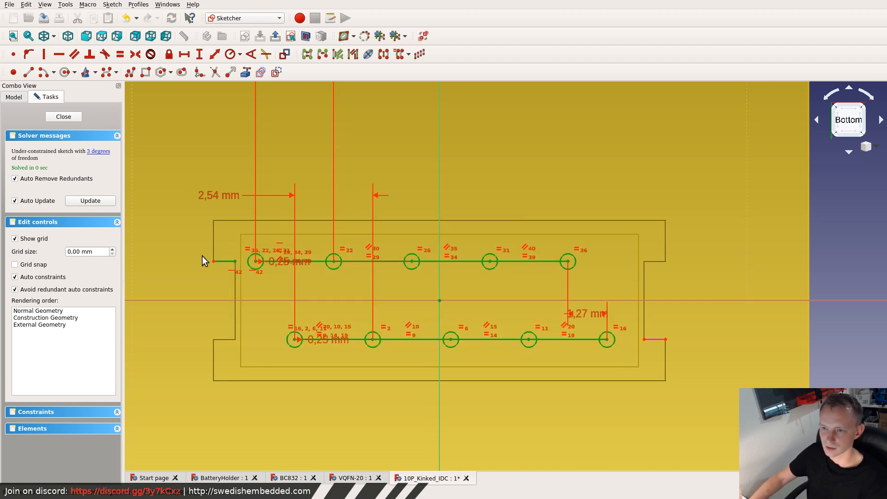
left_click_drag(241, 229, 614, 341)
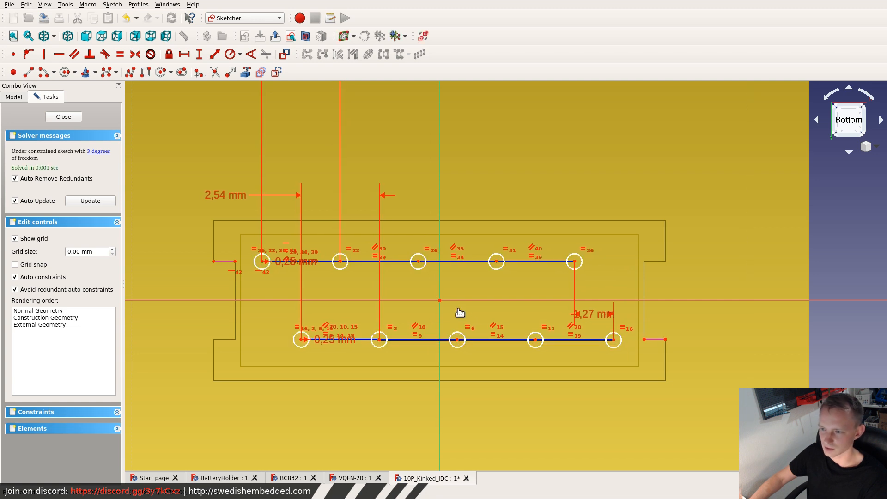
left_click(457, 339)
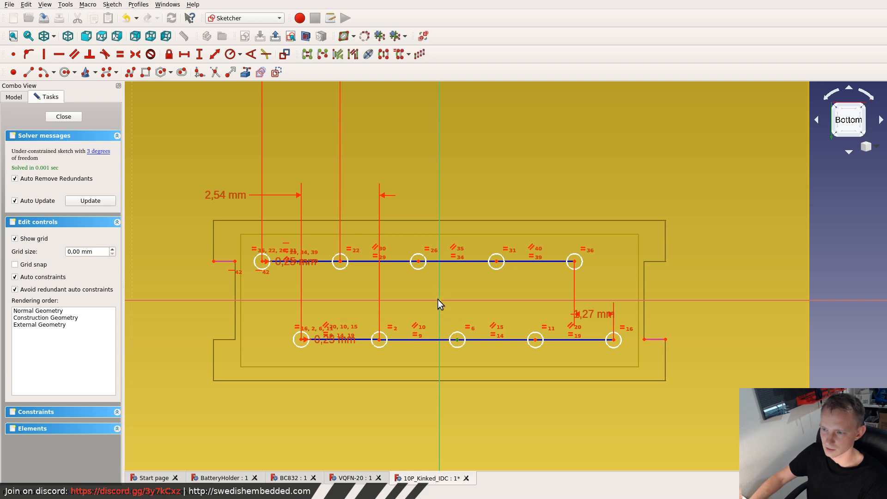
left_click(439, 301)
left_click(184, 54)
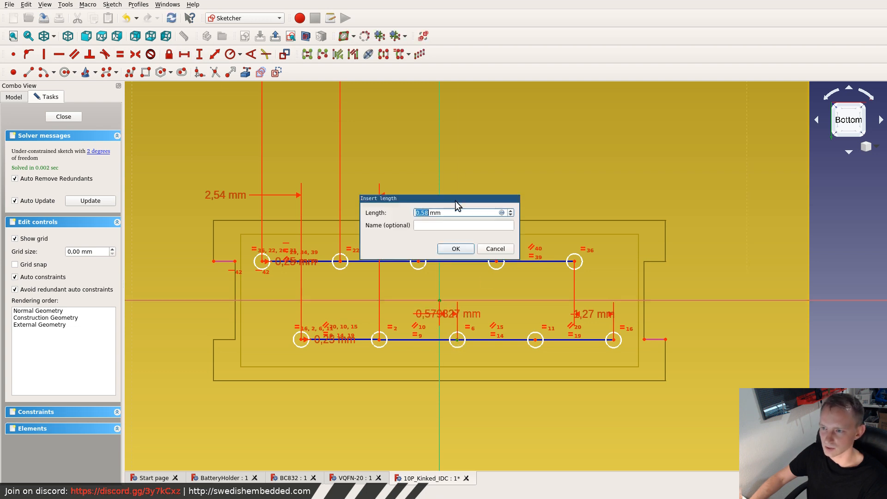
type("0.6")
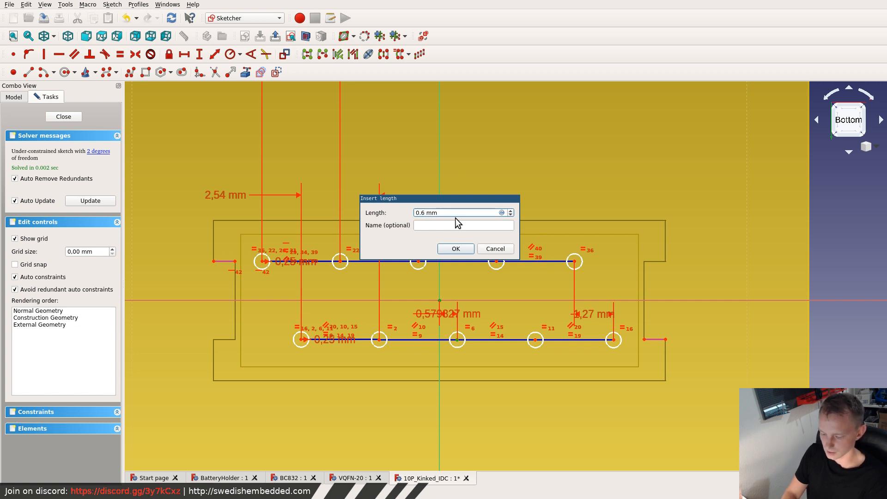
type("35")
key("Return")
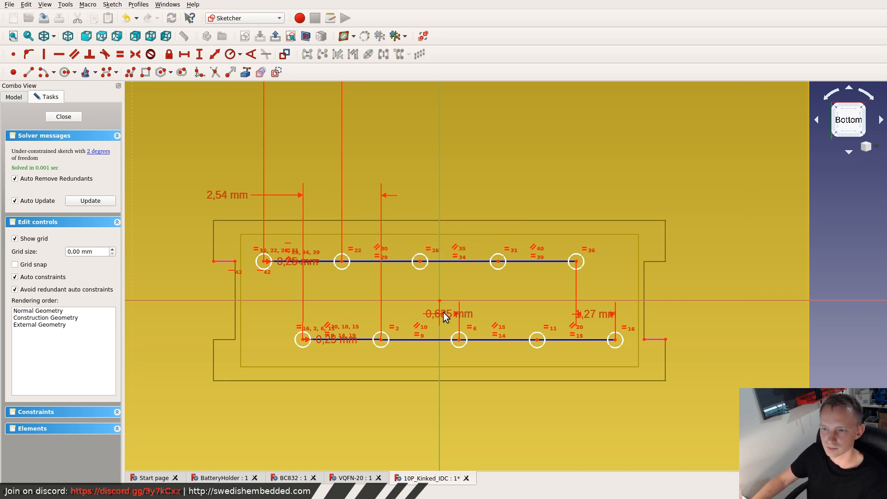
left_click(65, 116)
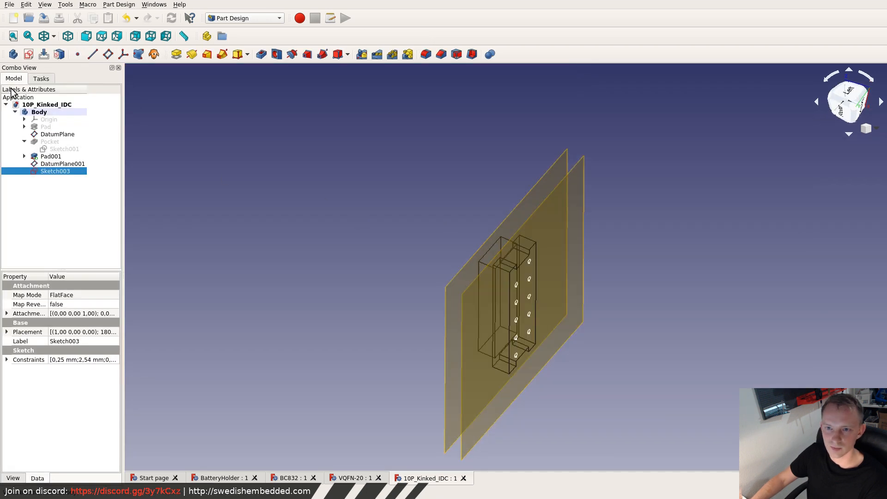
- Check the pin length in the datasheet and pad the pin circles sketch by 3.1 mm
left_click(176, 54)
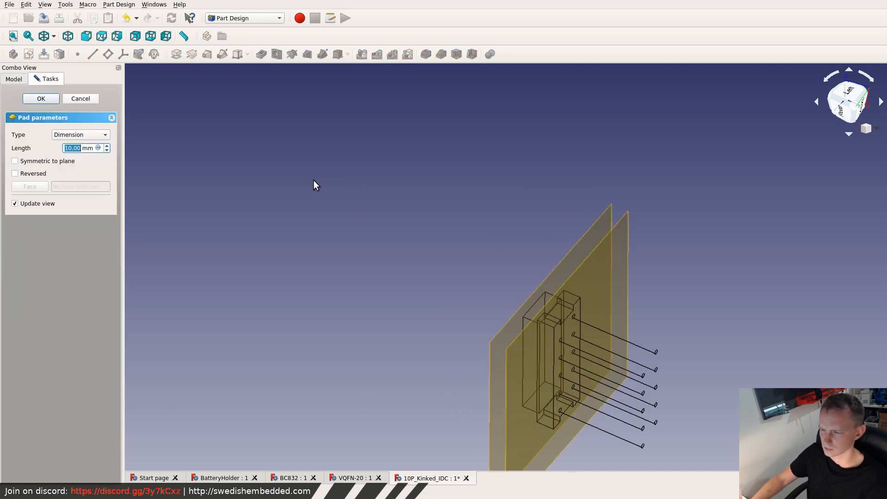
middle_click_drag(629, 340, 464, 280)
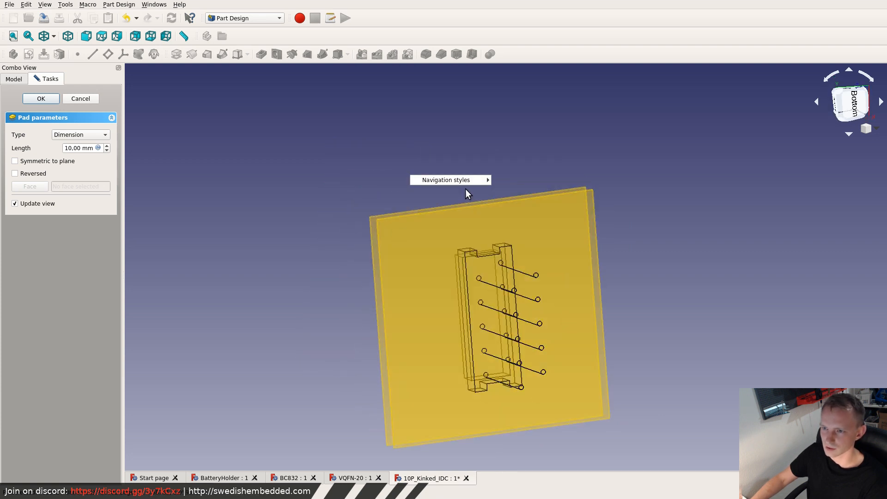
left_click(299, 147)
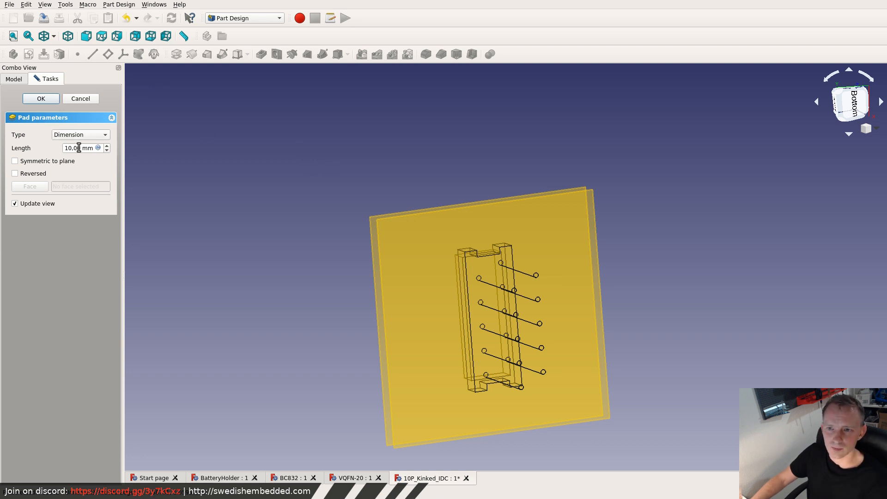
key("super+f")
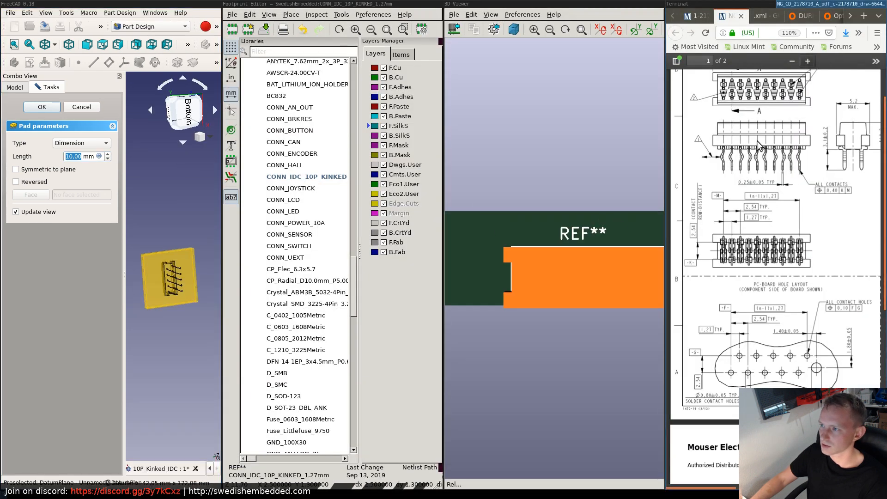
scroll(831, 161, "down", 3)
scroll(852, 168, "up", 4)
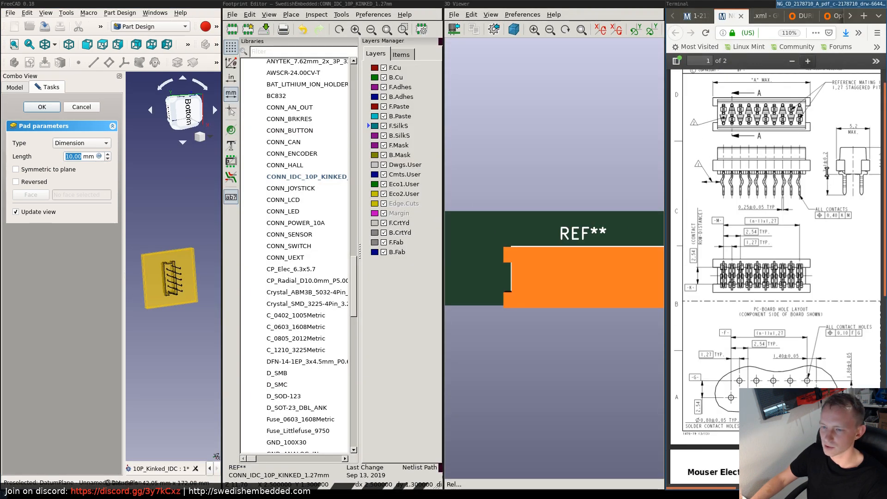
key("super+f")
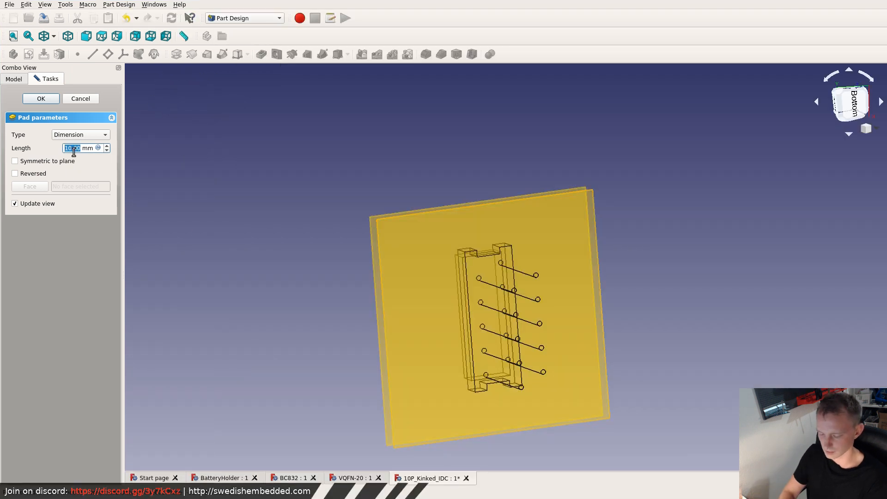
type("3.1")
key("Return")
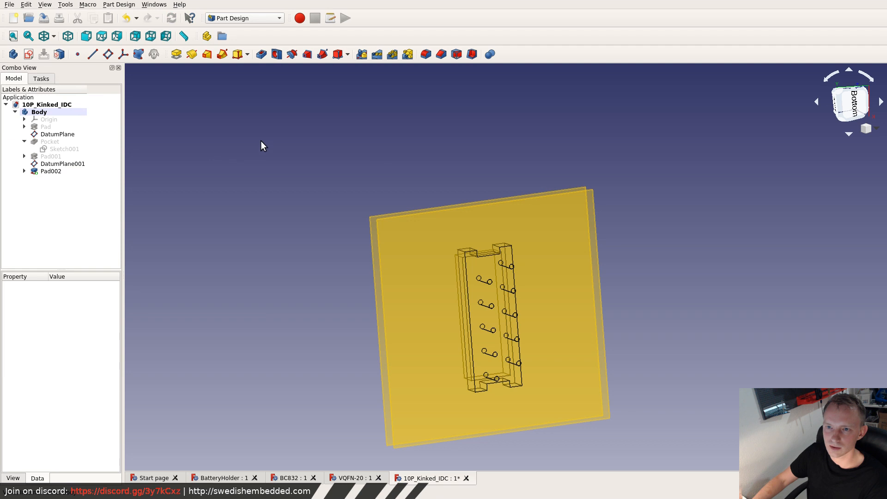
right_click(513, 293)
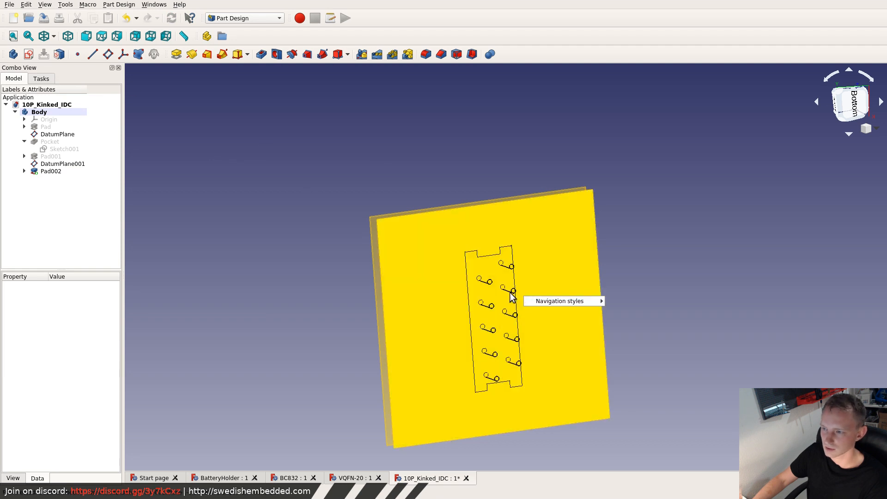
right_click(499, 276)
right_click(489, 269)
left_click(470, 269)
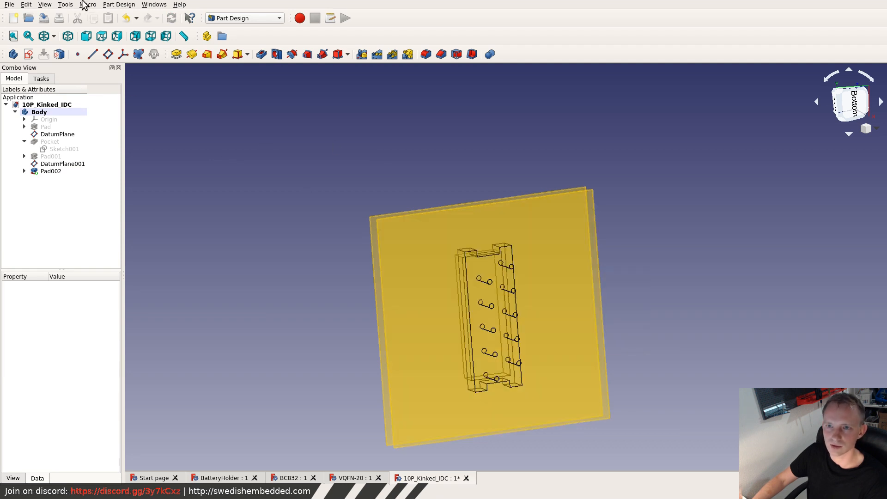
right_click(71, 153)
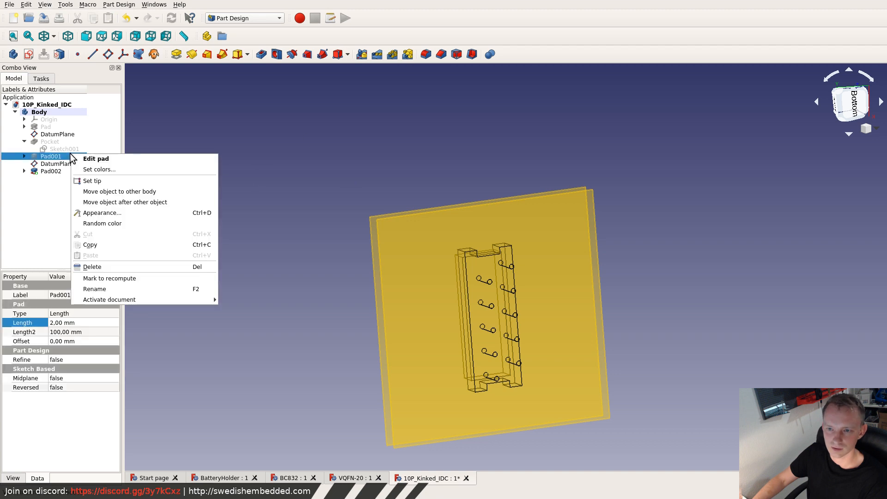
left_click(316, 197)
left_click(312, 213)
middle_click_drag(374, 229, 598, 351)
left_click(564, 333)
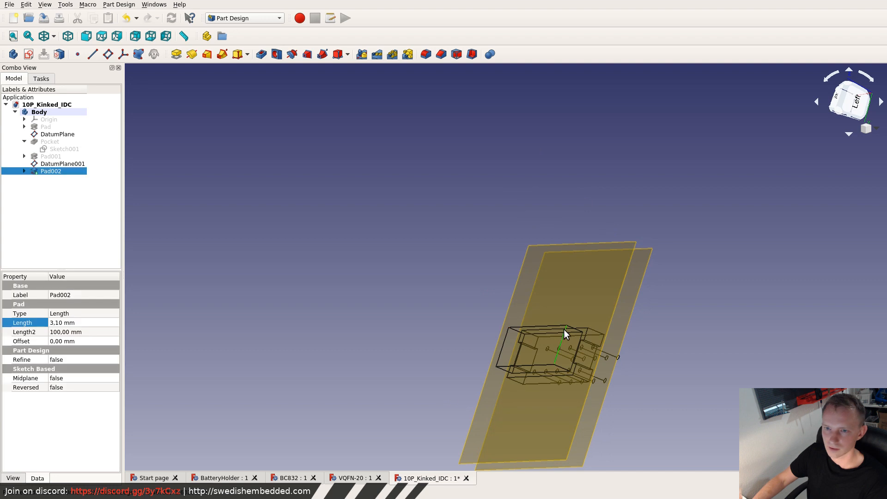
left_click(39, 112)
right_click(547, 322)
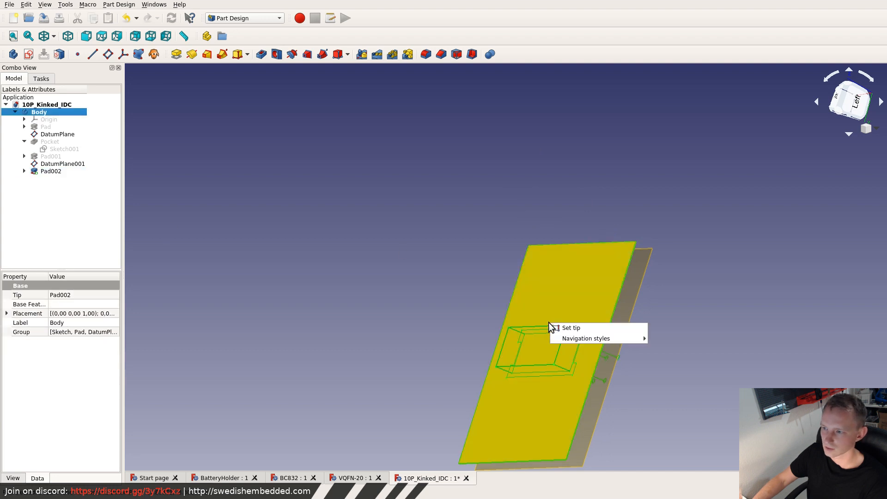
mouse_move(590, 340)
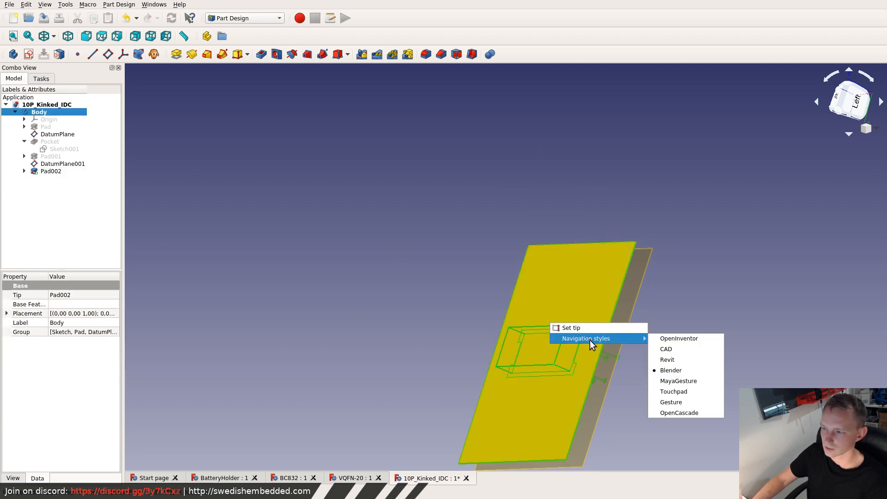
left_click(428, 278)
right_click(465, 277)
left_click(422, 251)
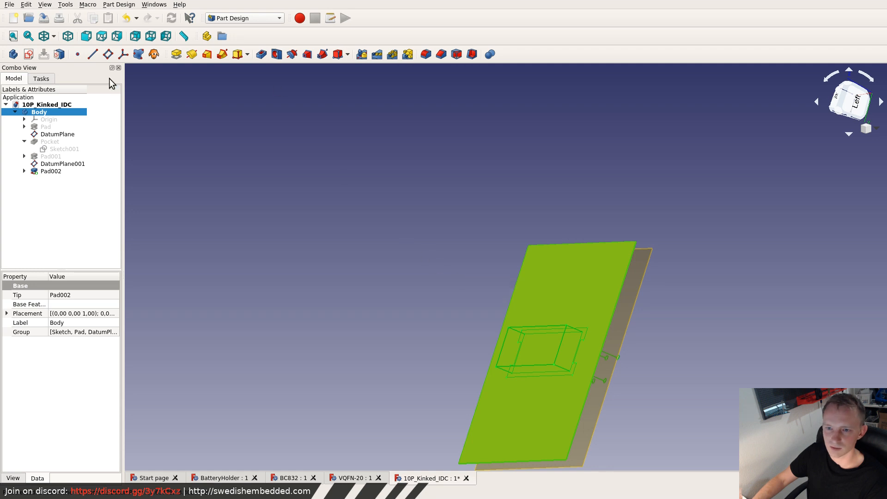
left_click(56, 190)
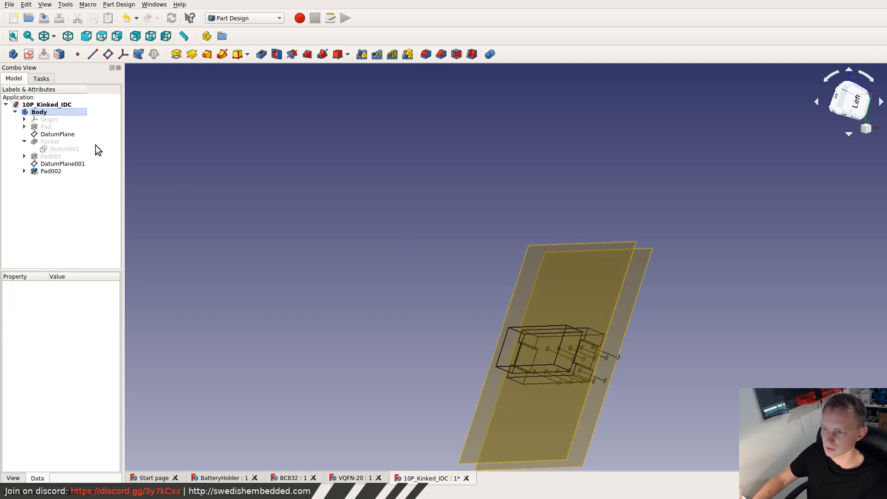
- Switch the model's draw style to Flat lines and view the connector from its pin side
middle_click_drag(581, 391, 285, 223)
left_click(63, 5)
mouse_move(45, 5)
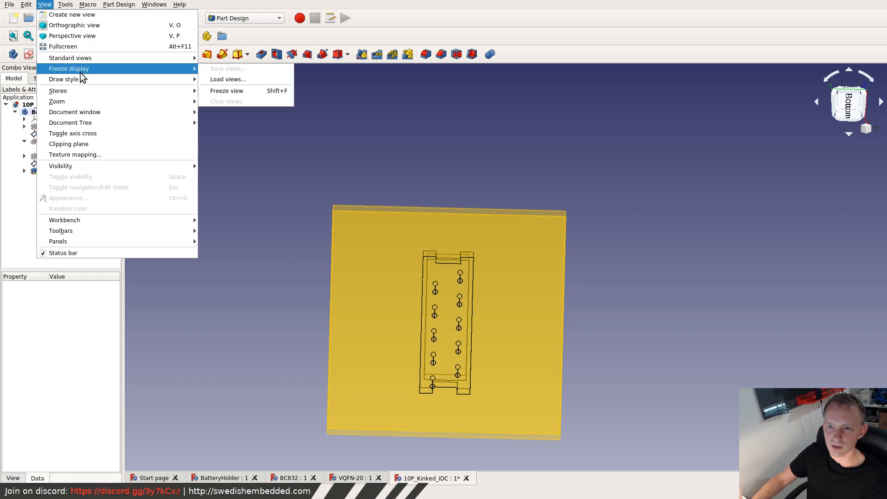
mouse_move(90, 82)
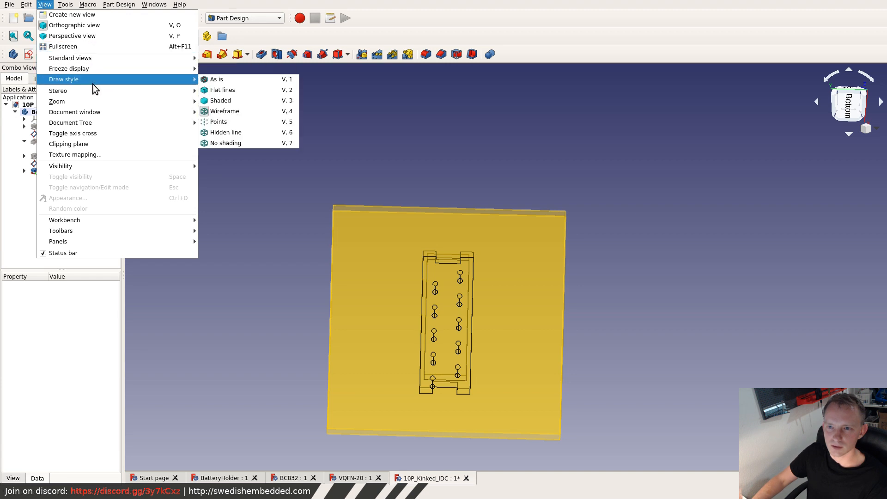
left_click(227, 91)
middle_click_drag(464, 264, 437, 258)
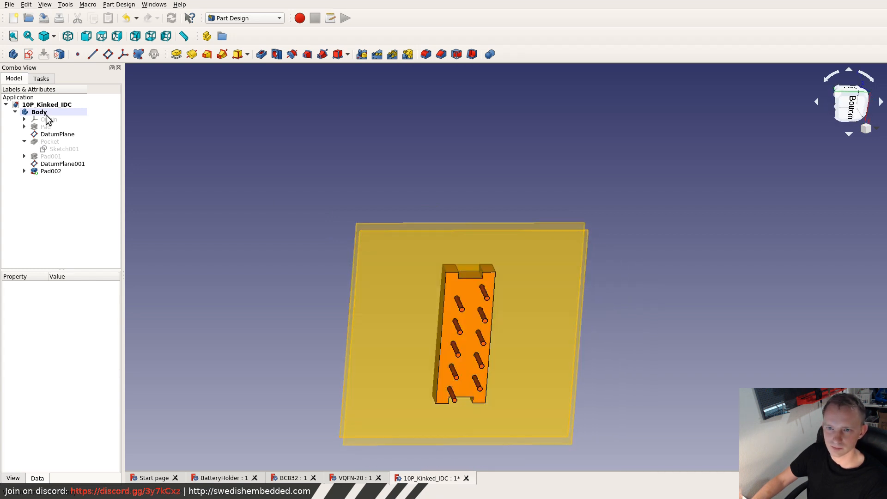
- Export the connector body as STEP with colors, replacing the existing 10P_KinkedPin_IDC.step file
left_click(45, 113)
left_click(10, 5)
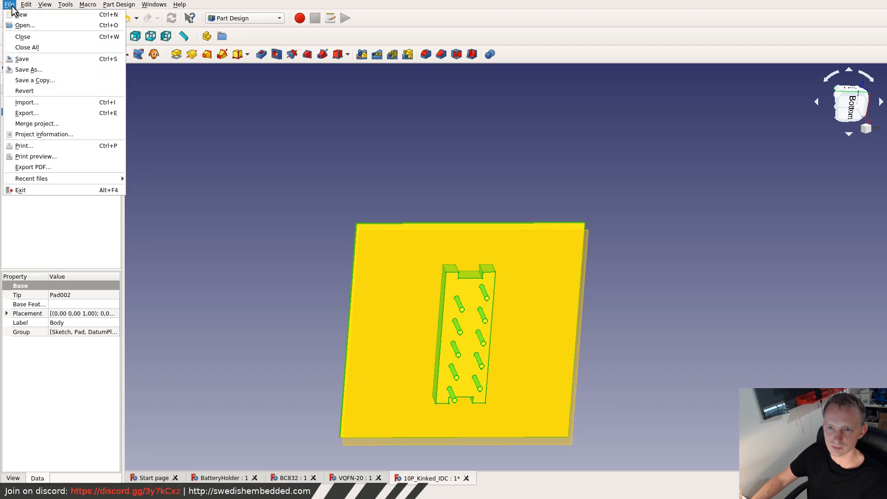
left_click(29, 113)
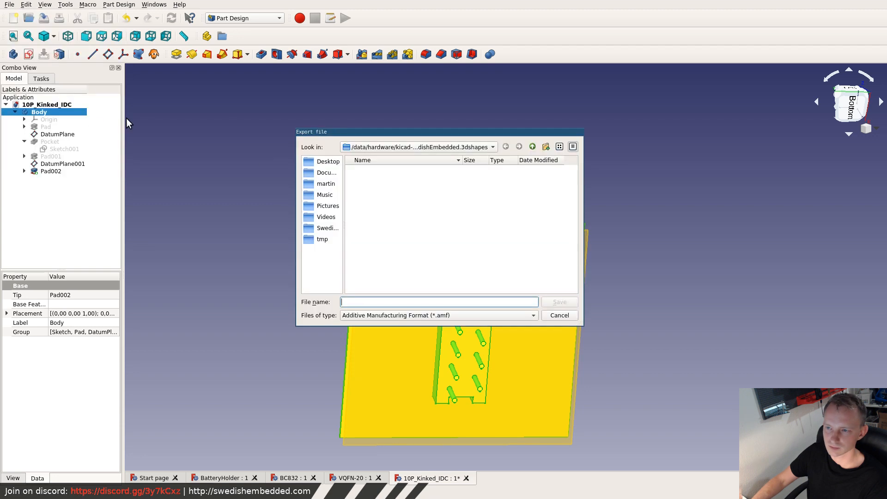
left_click(450, 318)
left_click(386, 405)
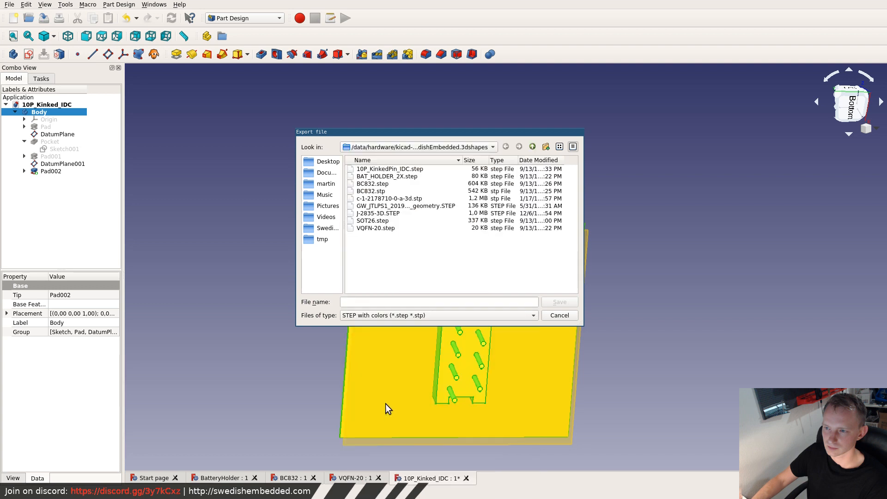
double_click(381, 170)
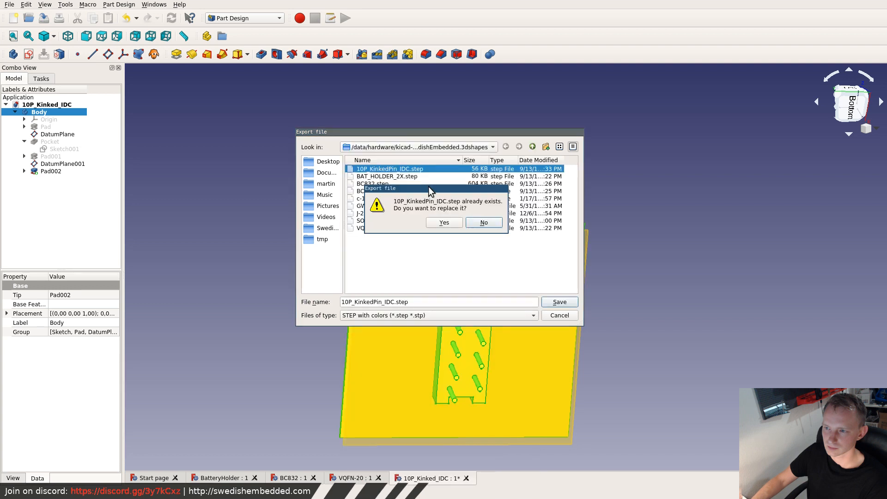
left_click(451, 223)
- Switch to the KiCad Footprint Editor and inspect the connector's body and pins in the footprint properties' 3D preview
key("super+f")
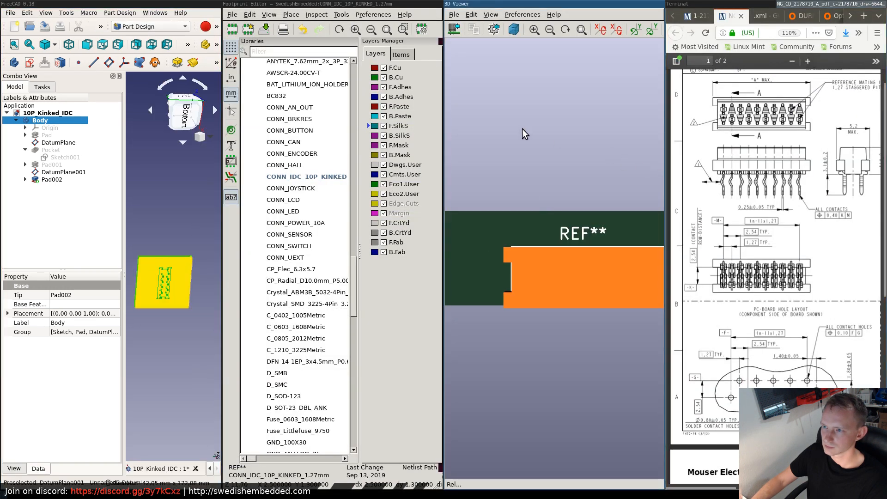
key("super+f")
key("super+f")
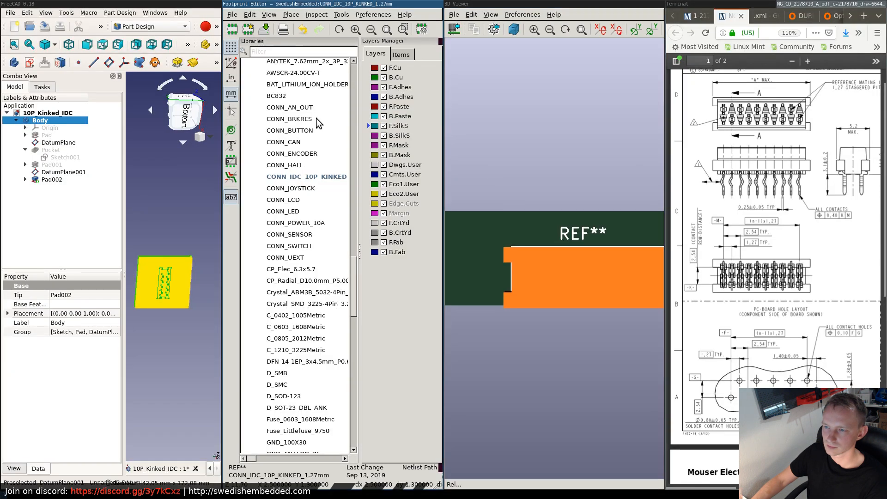
key("super+f")
left_click(199, 21)
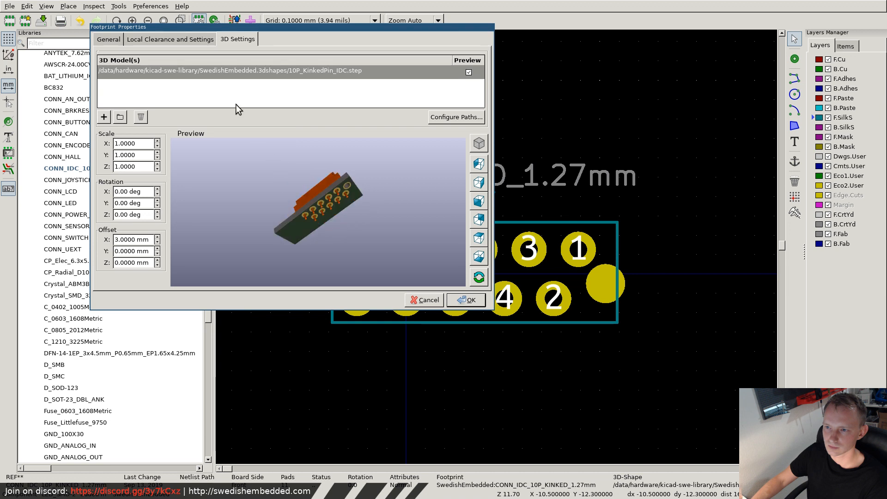
scroll(326, 199, "up", 4)
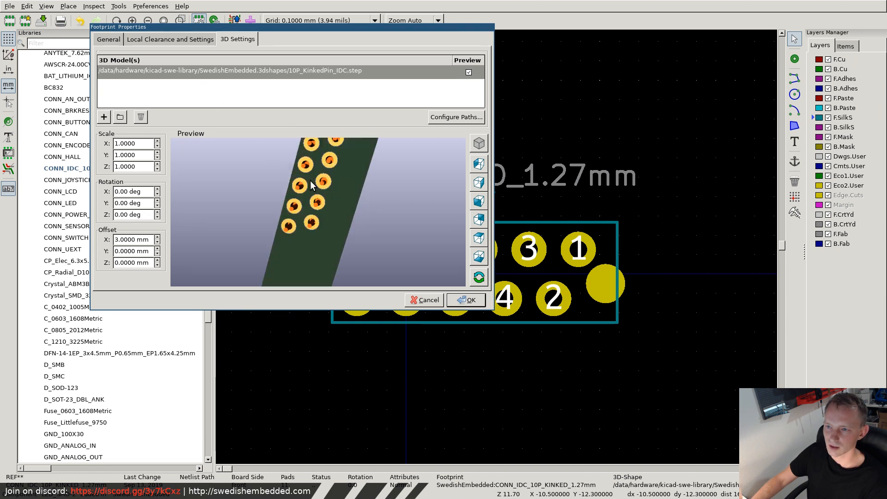
left_click_drag(322, 199, 399, 232)
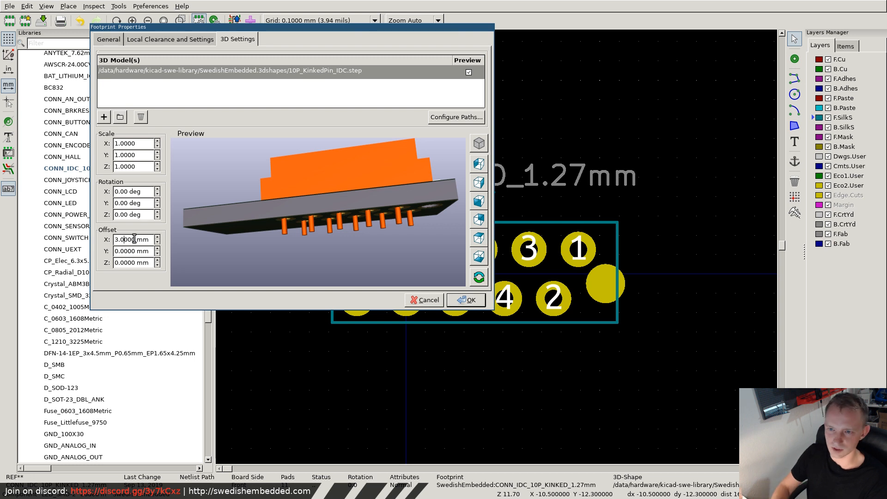
- Set the connector 3D model's X offset to 3.1 mm, accept the footprint properties and save the footprint
key("BackSpace")
type("1")
left_click_drag(262, 261, 321, 270)
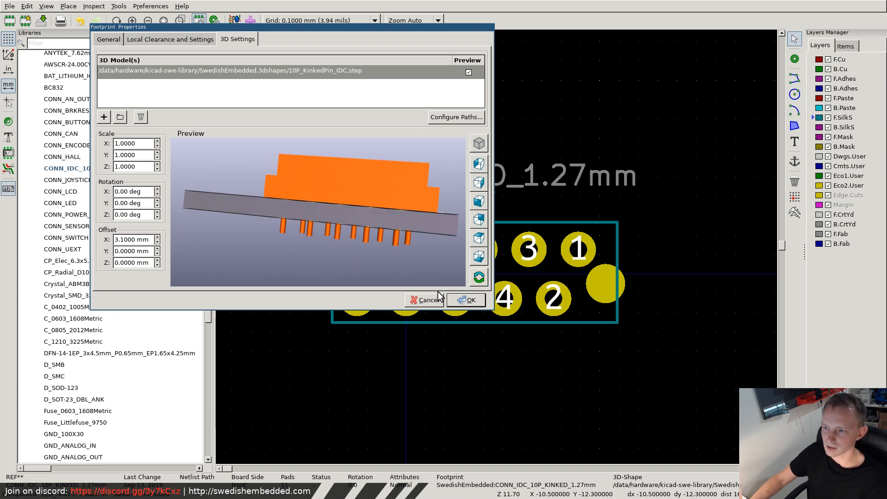
left_click(466, 300)
key("ctrl+s")
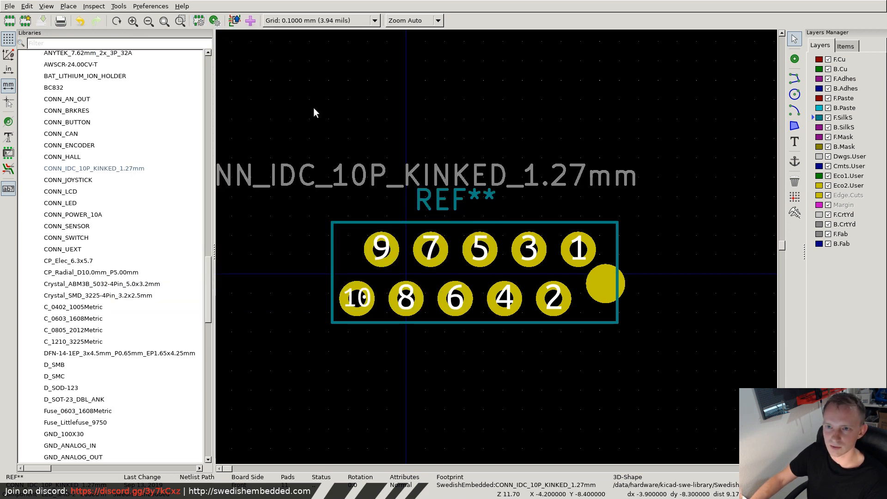
- Switch to the smartlight board in Pcbnew and update its footprints from the library
key("super+f")
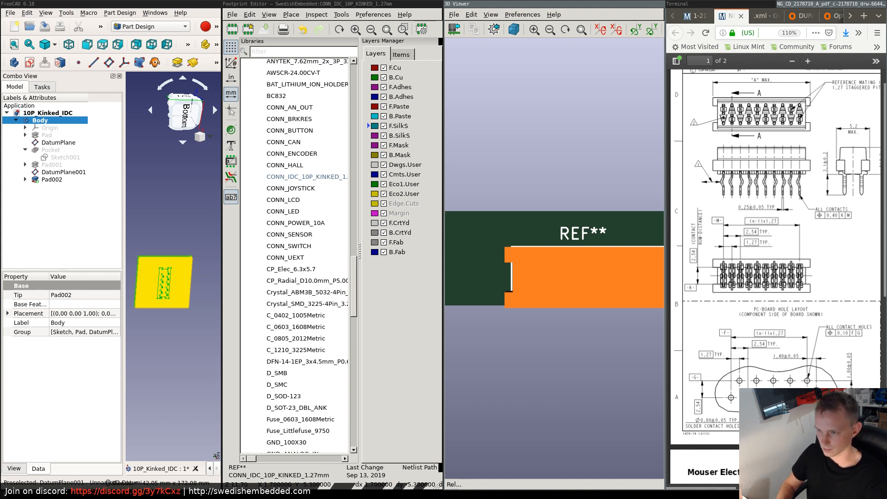
key("super+2")
left_click(139, 4)
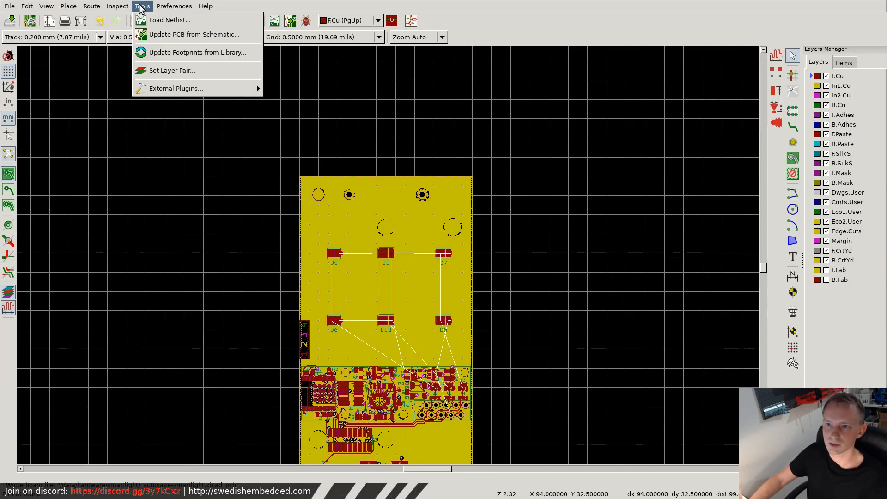
left_click(217, 53)
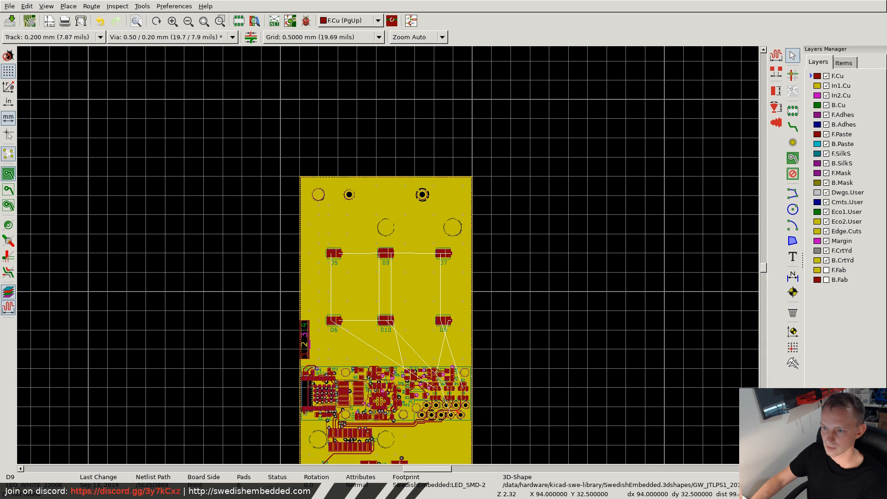
- Open the board's 3D Viewer and examine the IDC connector's placement and the surrounding components from several angles
left_click(26, 4)
mouse_move(45, 5)
left_click(55, 54)
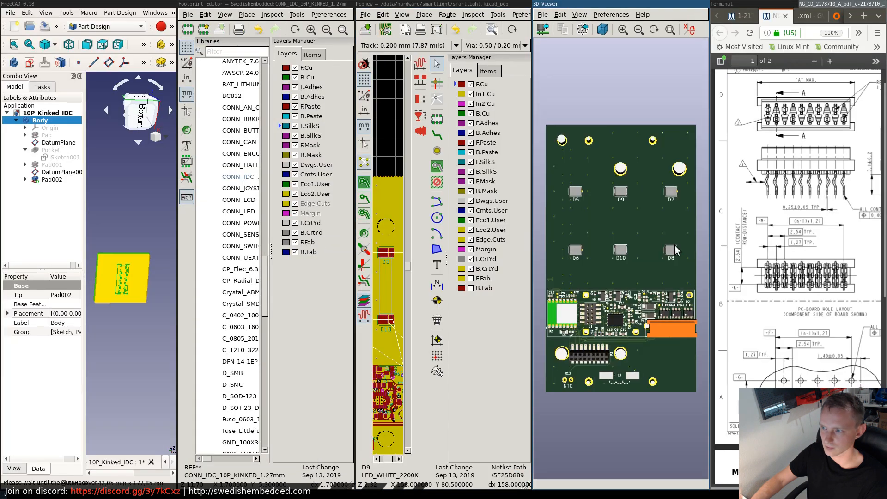
key("super+f")
left_click_drag(493, 282, 526, 313)
scroll(525, 313, "up", 3)
left_click_drag(556, 372, 598, 308)
scroll(599, 308, "down", 3)
left_click_drag(565, 253, 580, 396)
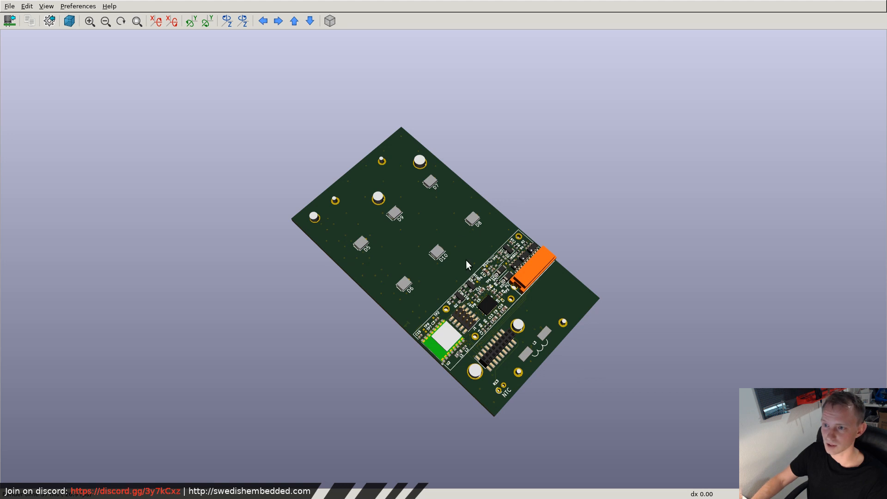
left_click_drag(350, 274, 362, 175)
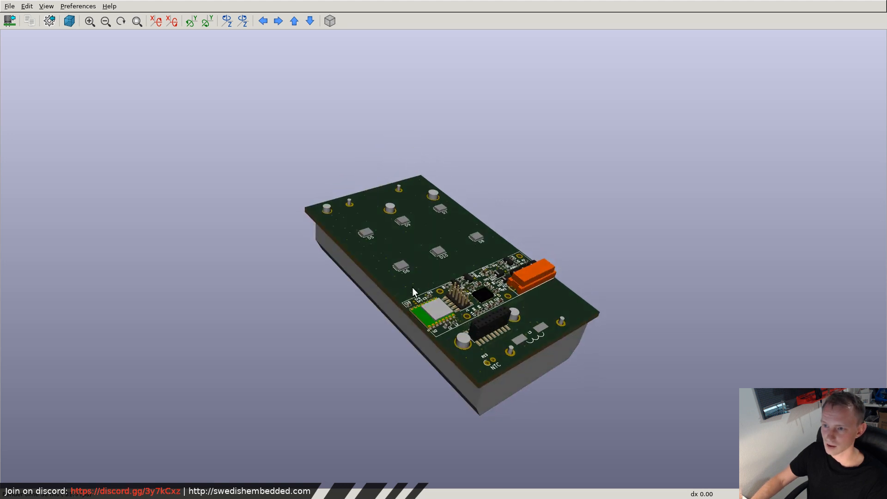
left_click_drag(412, 288, 507, 299)
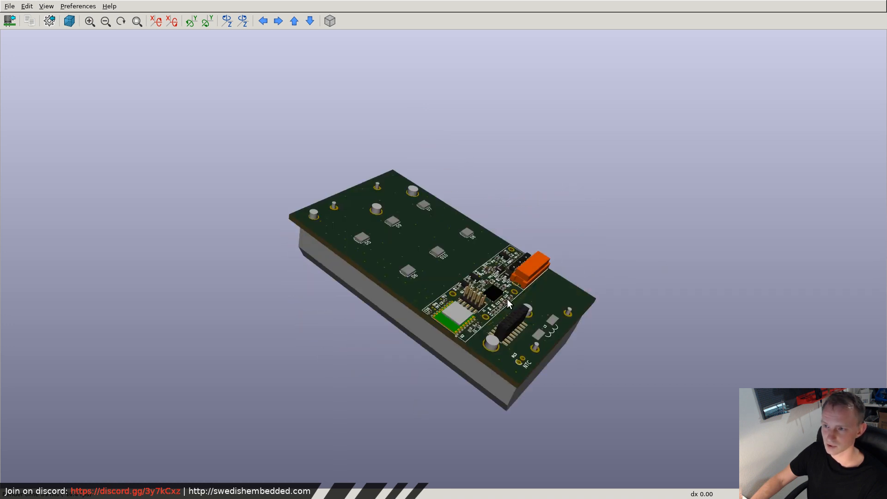
left_click_drag(449, 247, 339, 196)
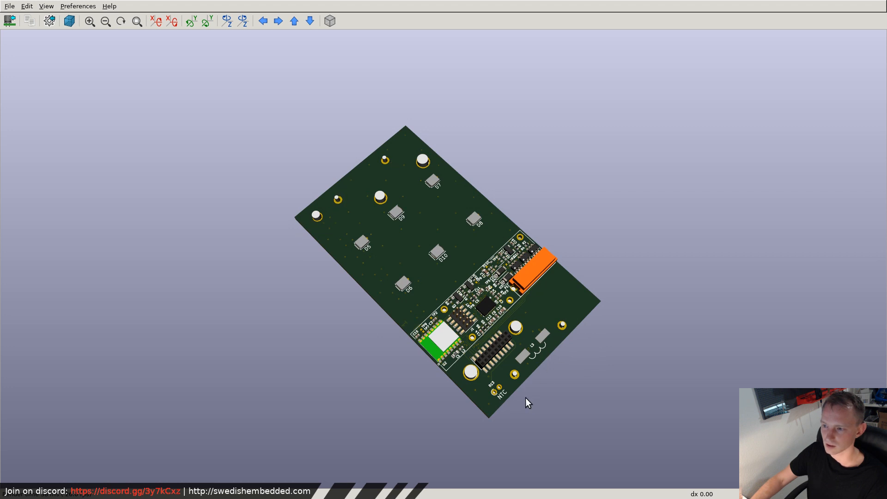
left_click_drag(525, 398, 423, 319)
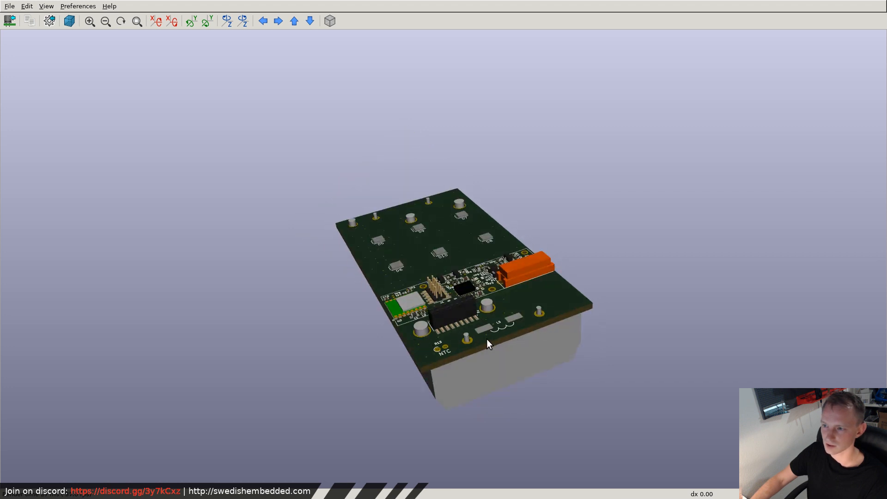
left_click_drag(487, 343, 543, 335)
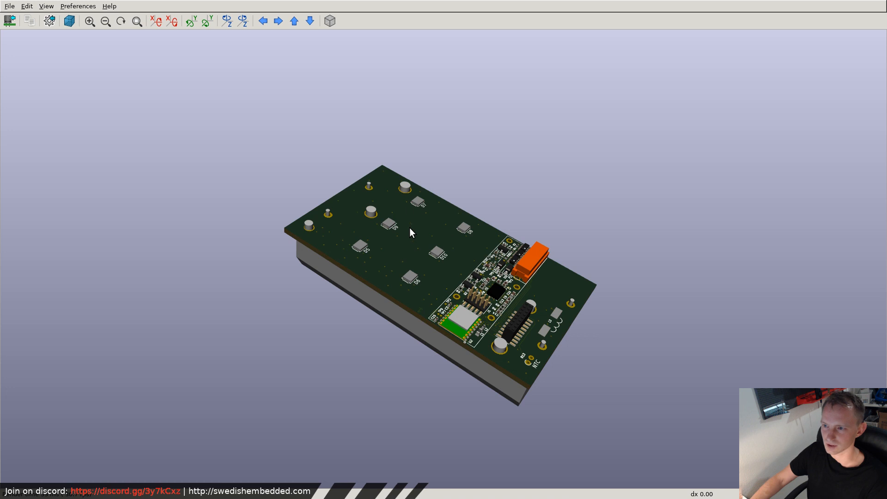
left_click_drag(549, 286, 569, 342)
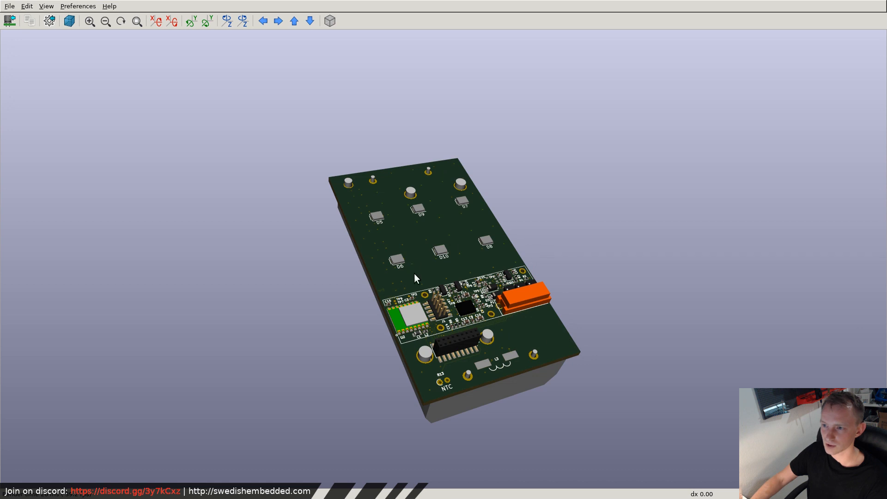